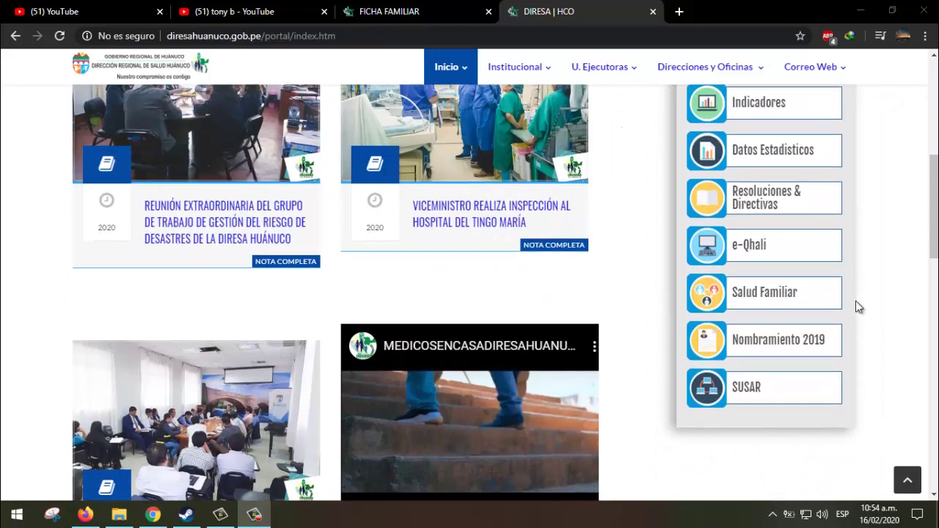
- Open Salud Familiar from the DIRESA portal and log in with the user name and password
left_click(702, 361)
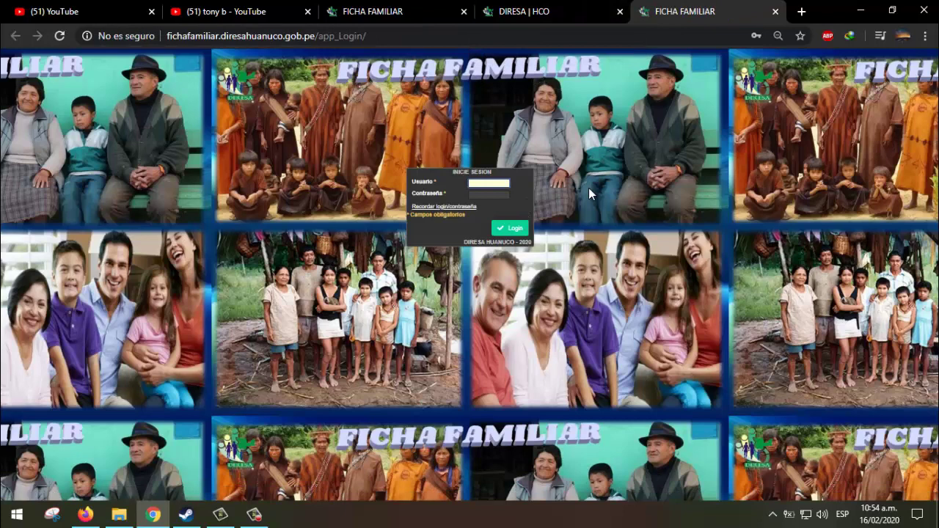
left_click(491, 186)
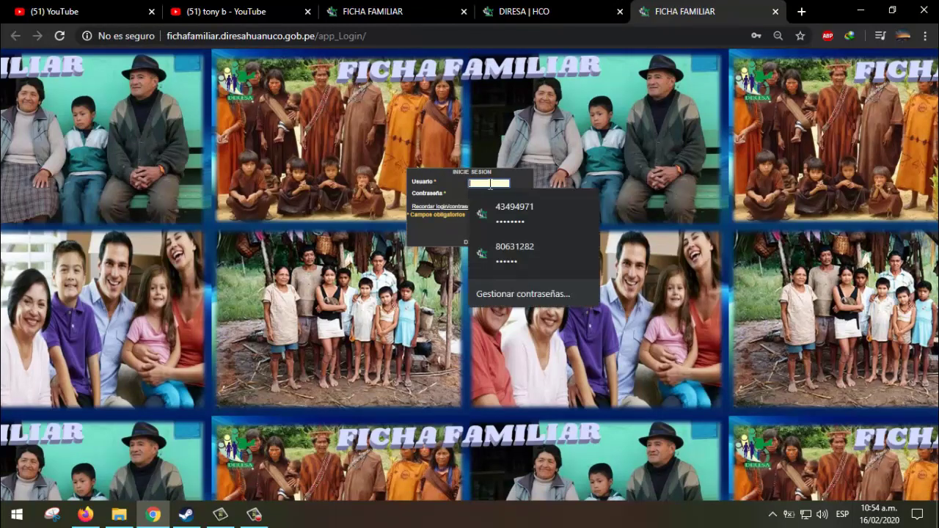
type("admin")
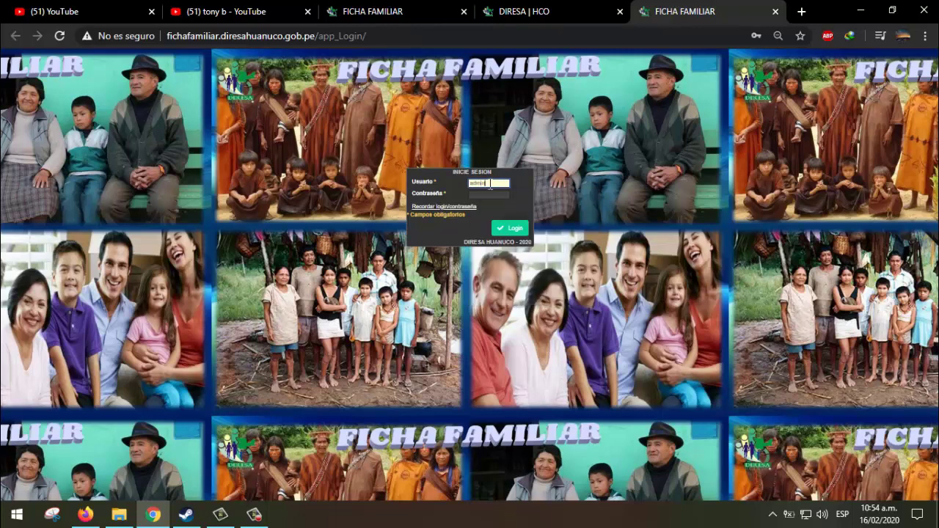
key("Tab")
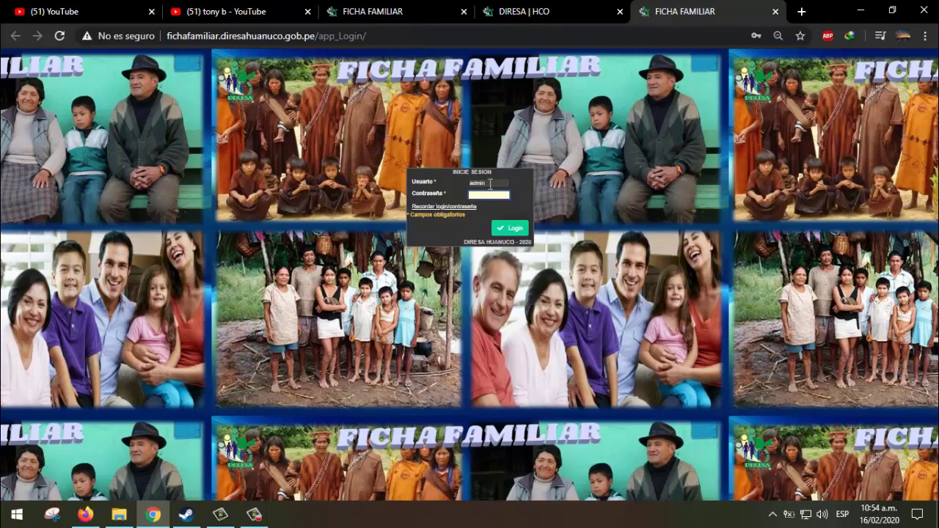
type("adm")
key("BackSpace")
key("BackSpace")
key("BackSpace")
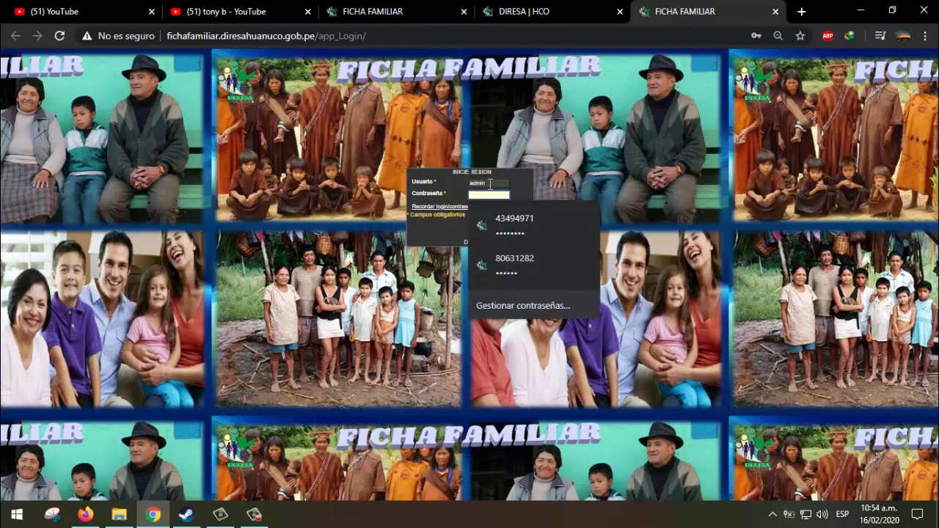
type("admin••••••••••")
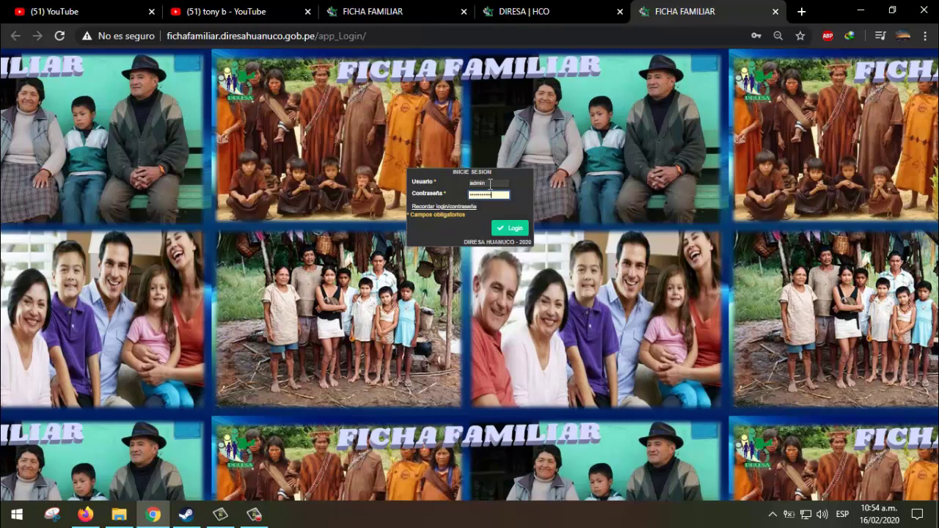
key("Return")
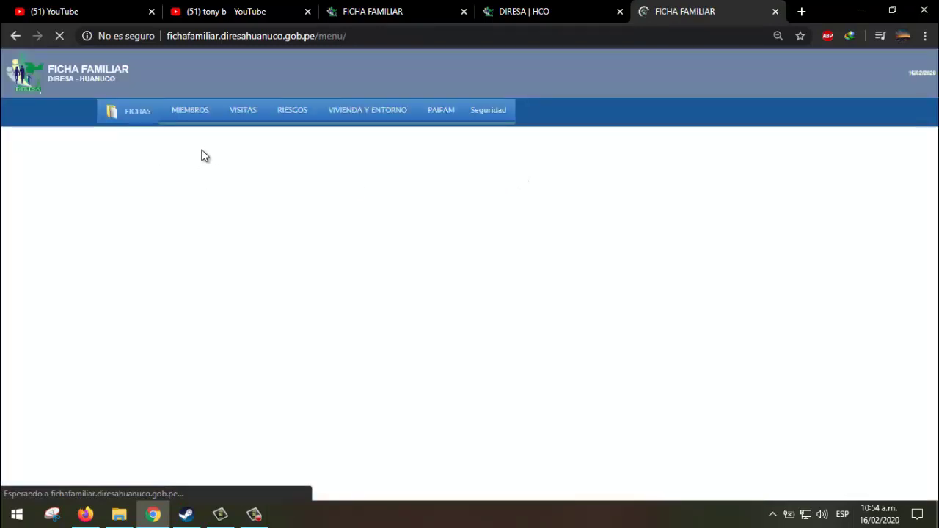
- Start a blank family record via FICHAS > Registrar Nueva Ficha > Registro Unico
mouse_move(136, 118)
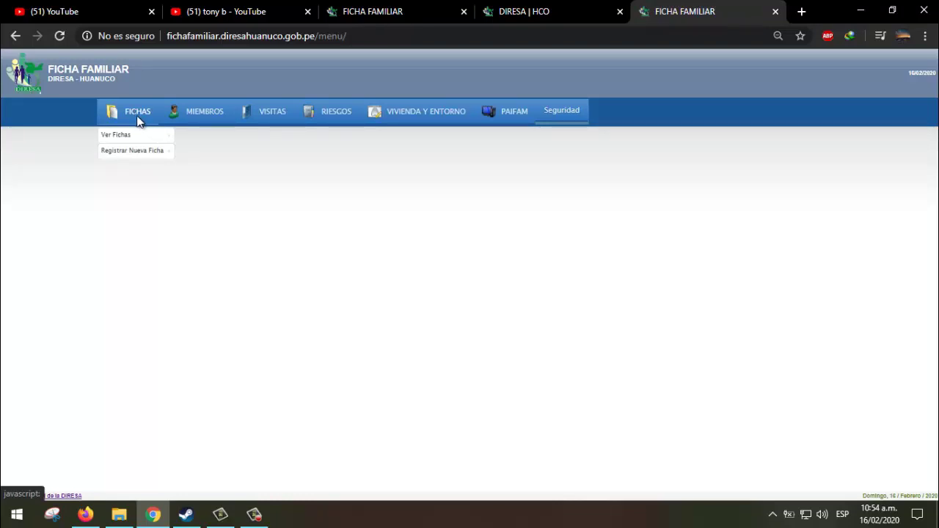
mouse_move(160, 157)
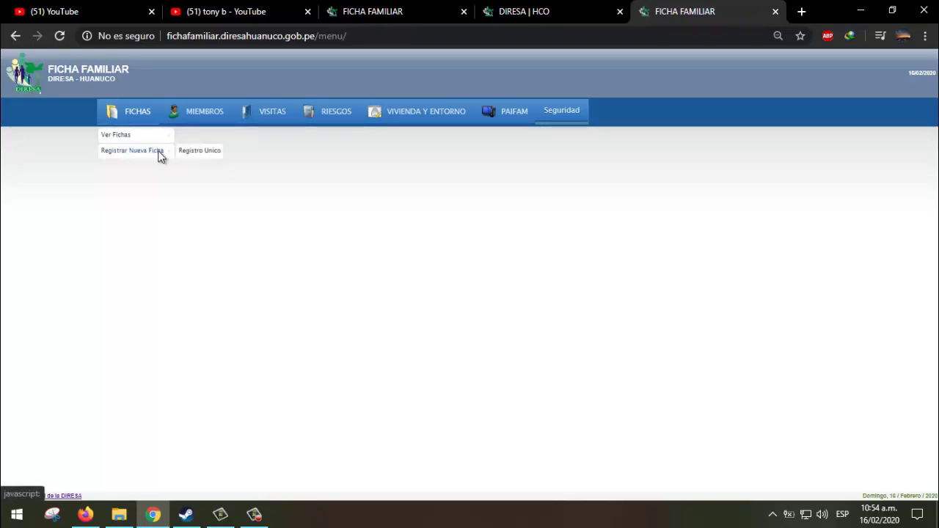
left_click(196, 150)
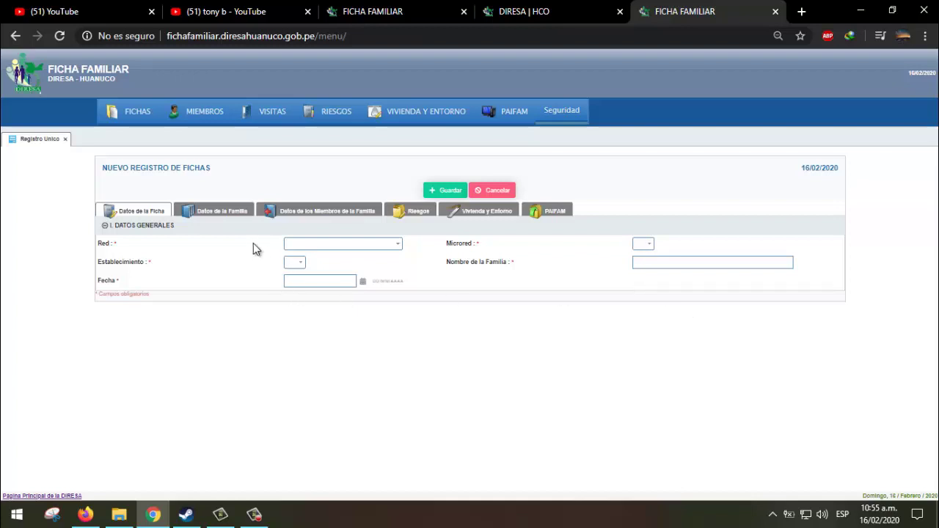
left_click(220, 215)
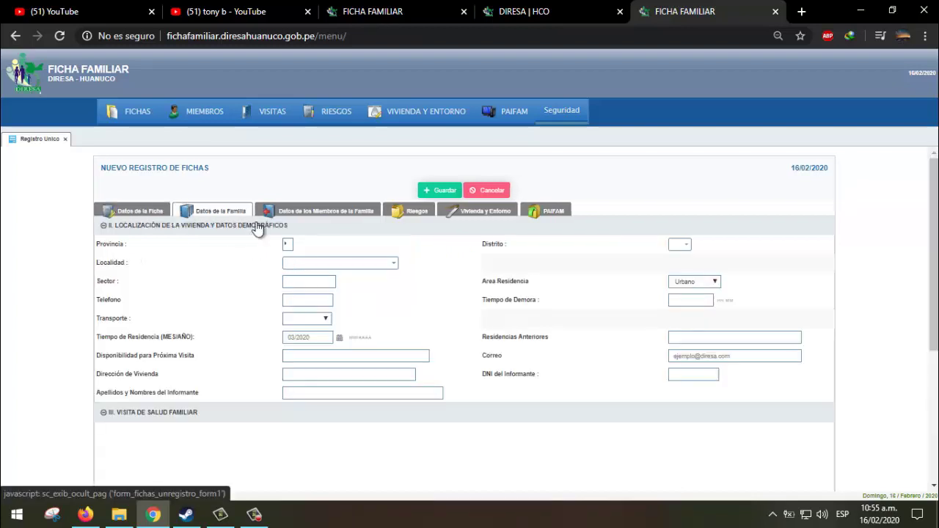
left_click(313, 215)
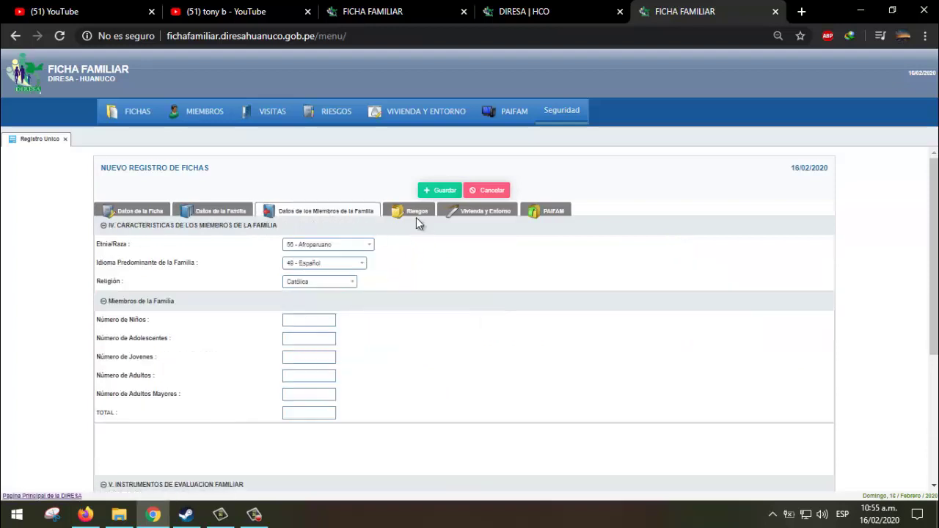
left_click(416, 218)
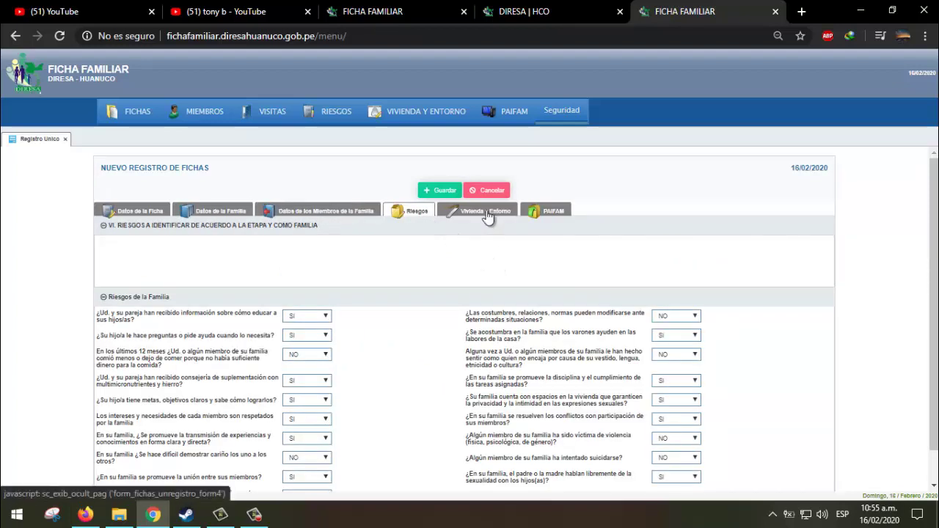
left_click(488, 216)
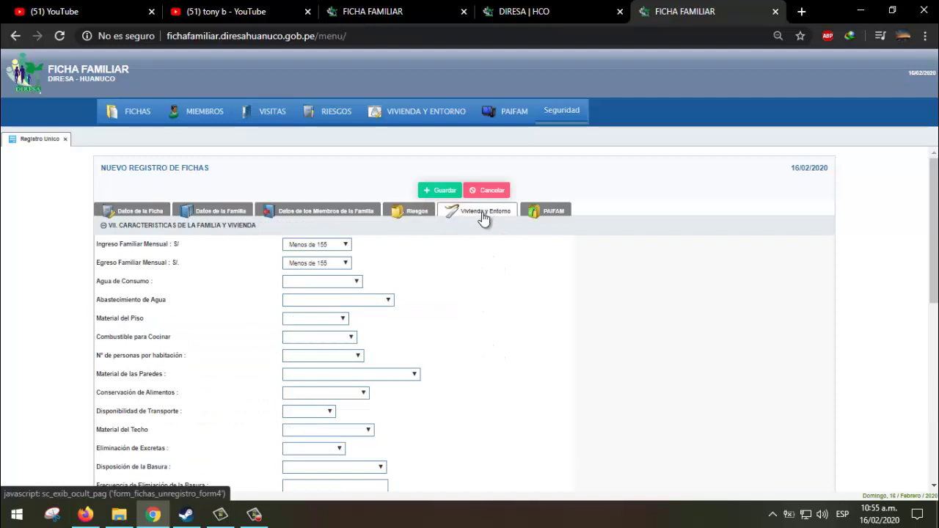
scroll(468, 282, "down", 3)
scroll(468, 282, "up", 3)
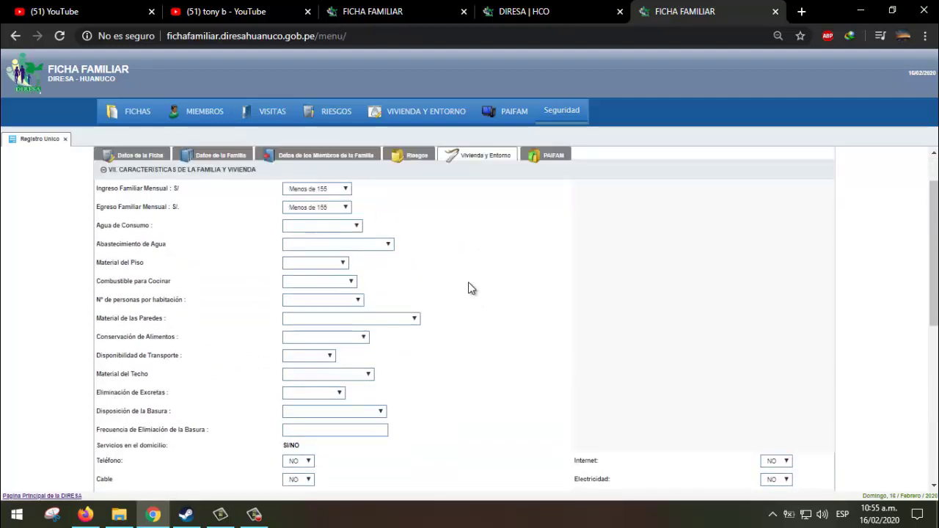
left_click(546, 220)
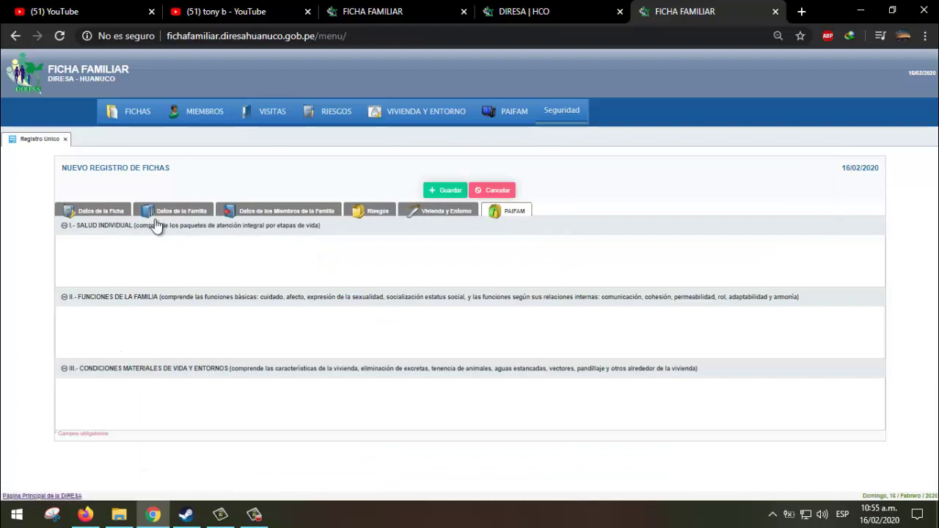
left_click(102, 216)
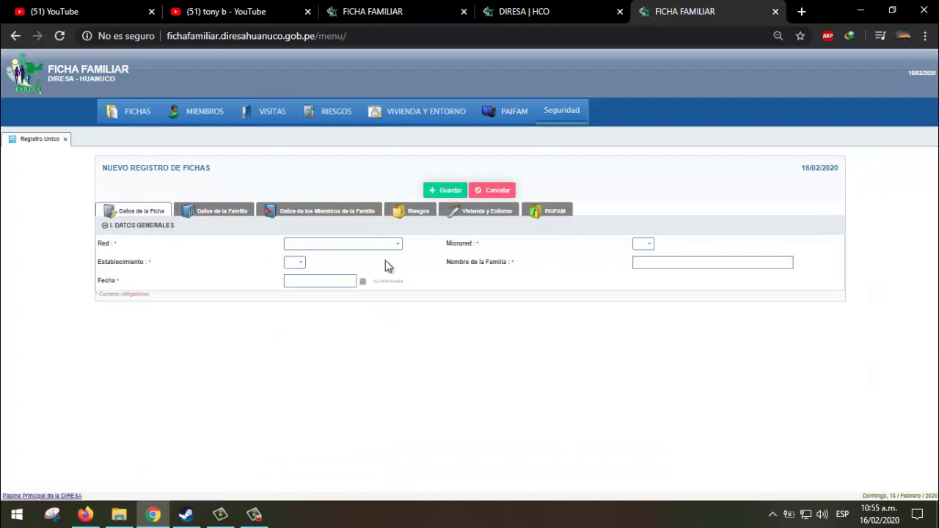
- Choose RED DE SALUD HUANUCO, MICRORED HUÁNUCO and establishment C.S. APARICIO POMARES
left_click(346, 249)
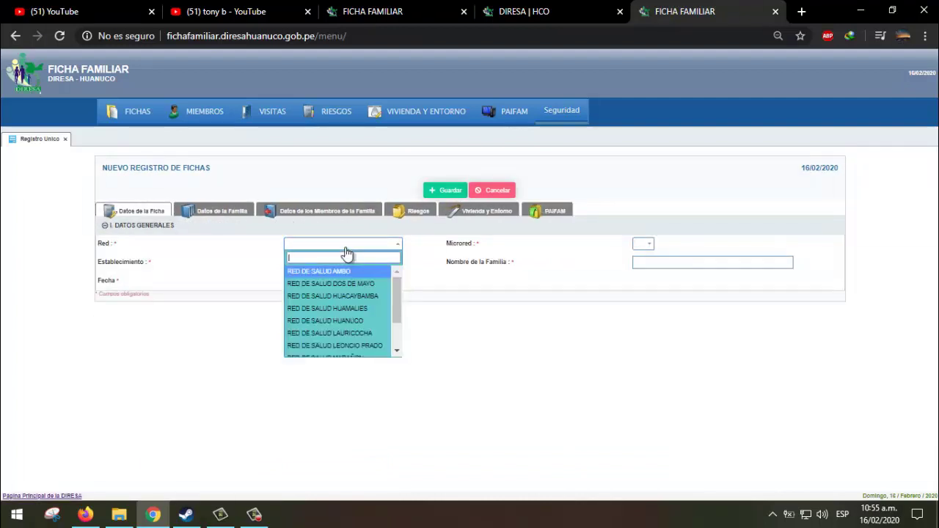
left_click(367, 321)
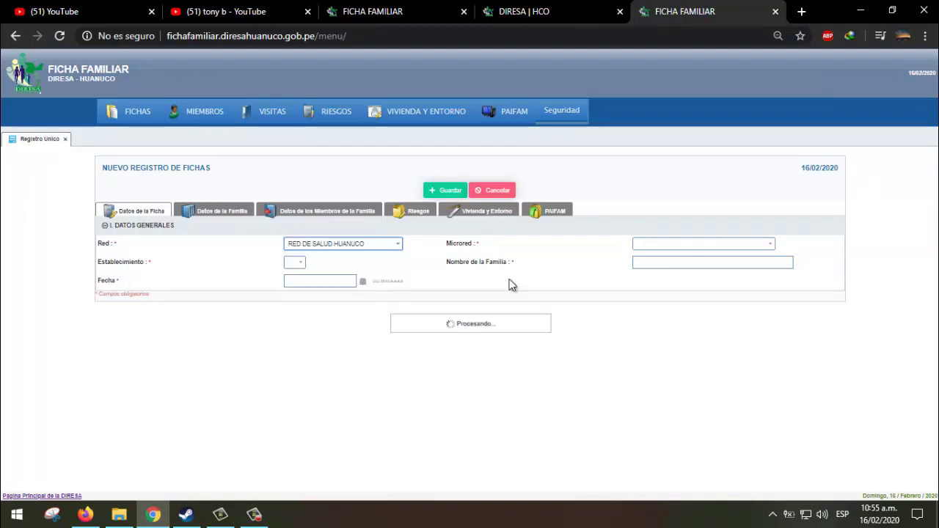
left_click(664, 246)
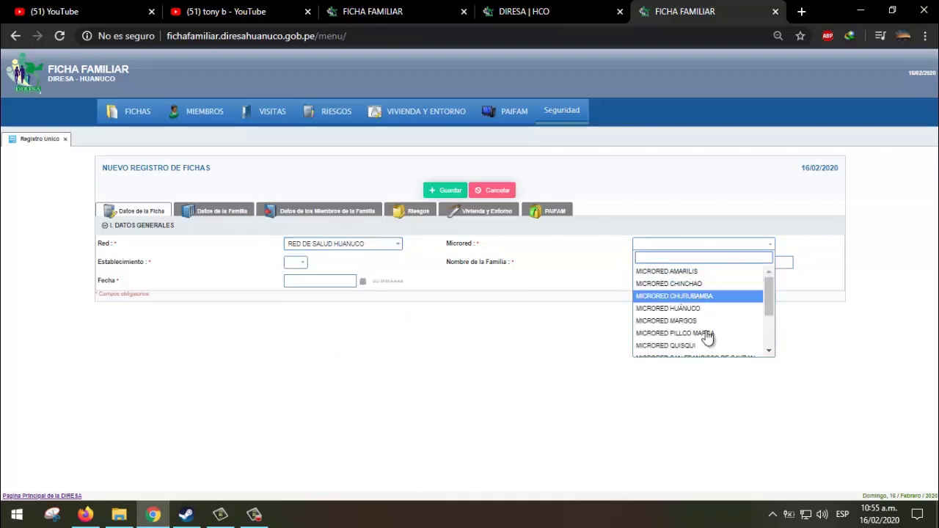
left_click(695, 309)
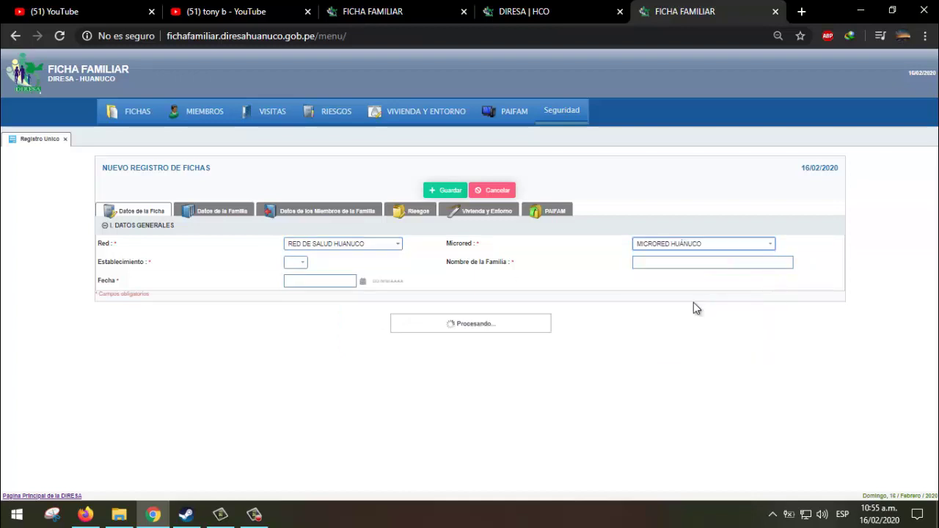
left_click(361, 264)
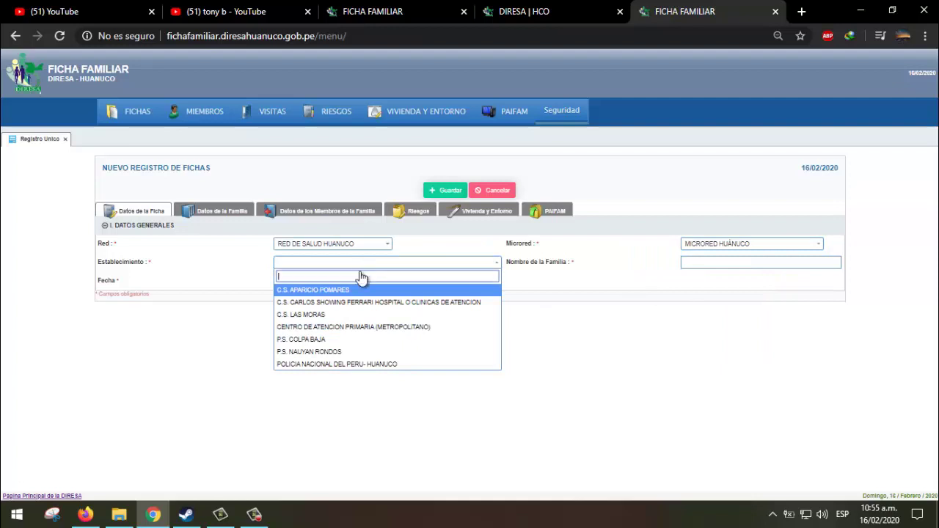
left_click(352, 290)
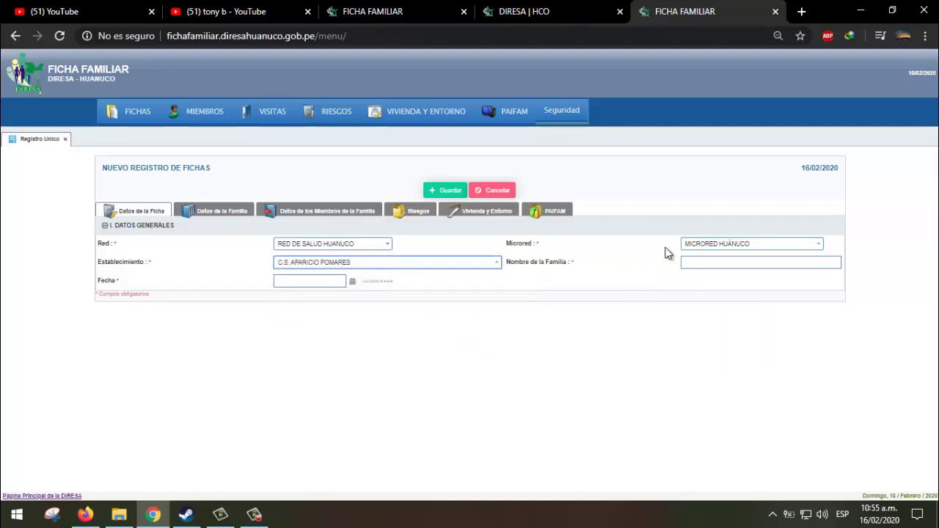
- Enter the family's surname and record date 05/02/2020, then save the new record
left_click(715, 268)
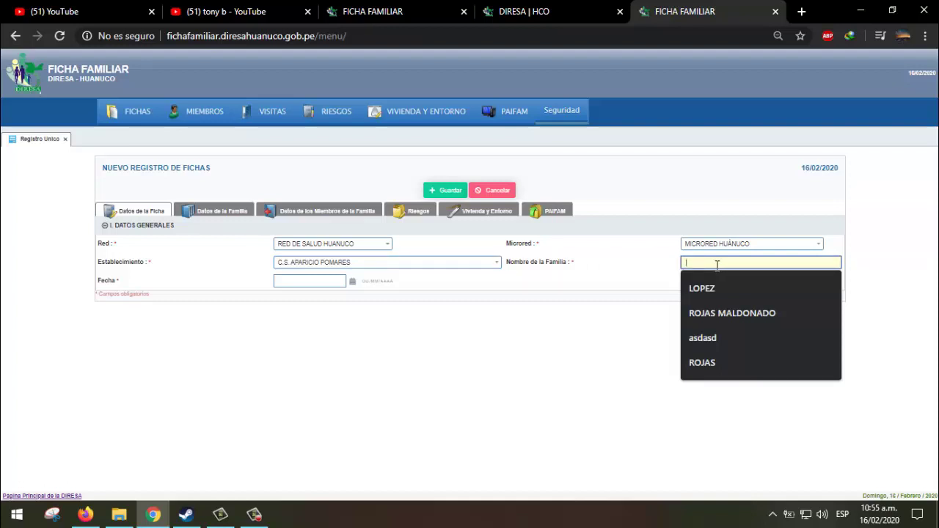
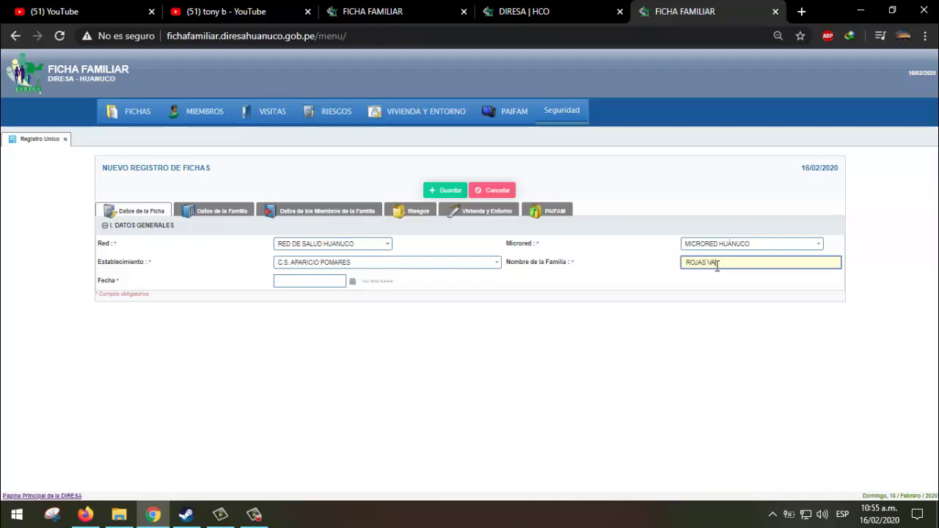
left_click(353, 283)
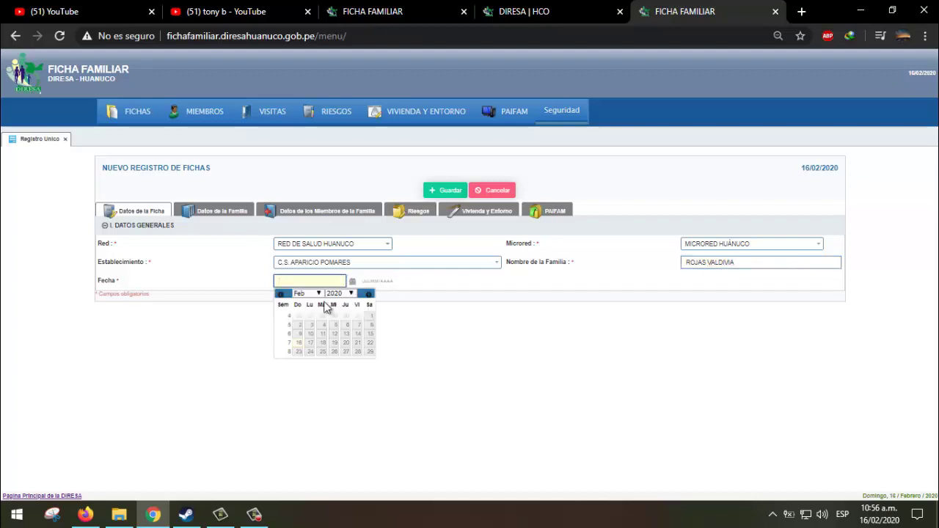
left_click(333, 325)
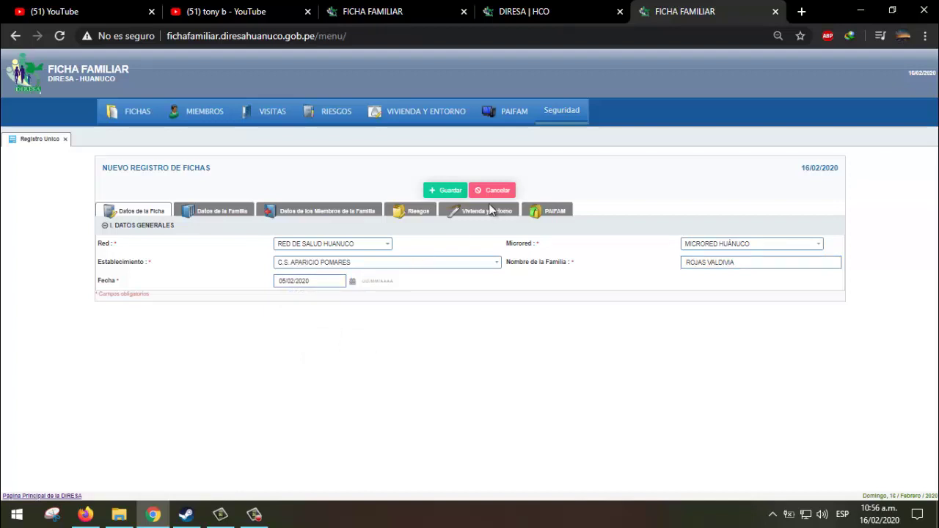
left_click(449, 198)
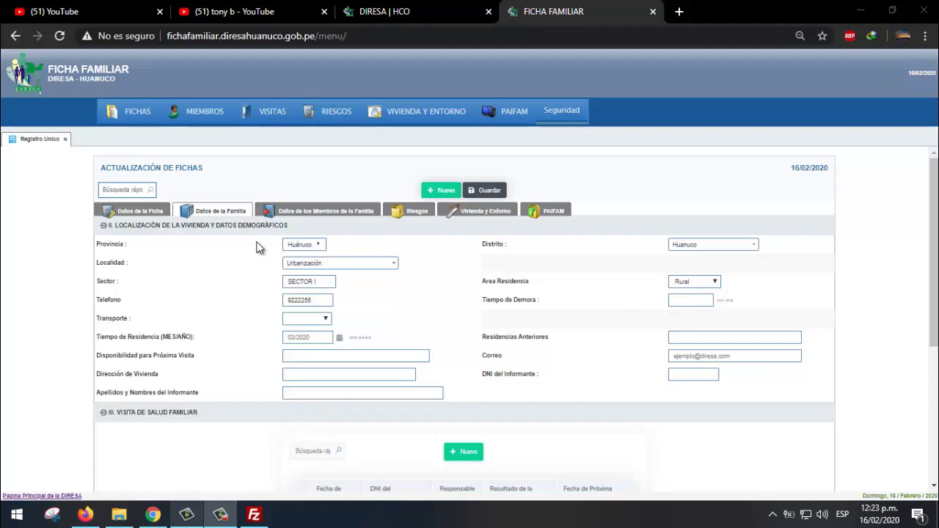
- Keep Huánuco province and district, Urbanización locality, Sector I and Rural residence area
left_click(318, 246)
left_click(322, 246)
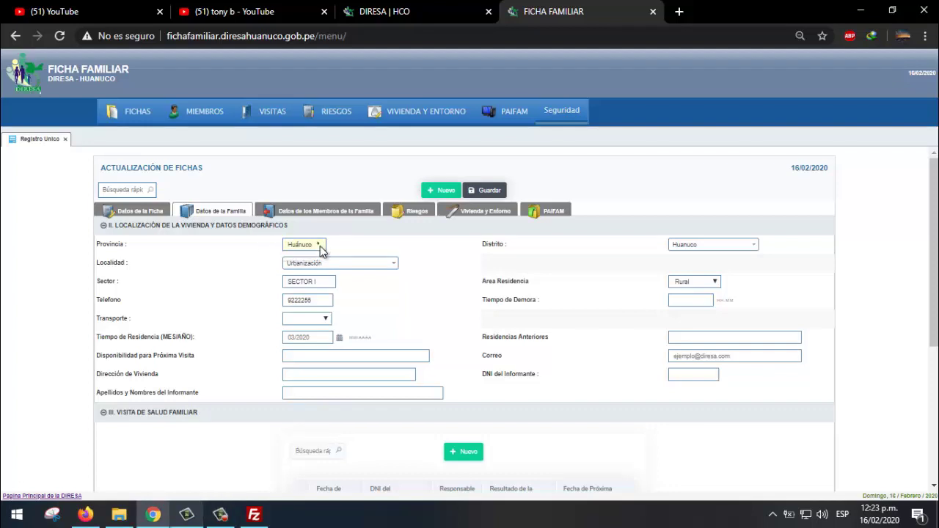
left_click(709, 251)
left_click(710, 250)
left_click(323, 266)
left_click(331, 270)
left_click(325, 282)
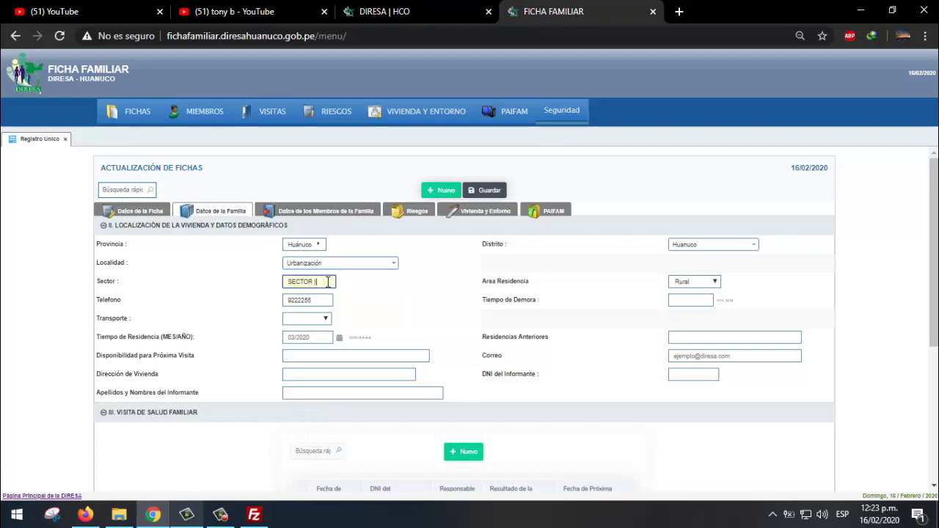
left_click(703, 283)
left_click(703, 285)
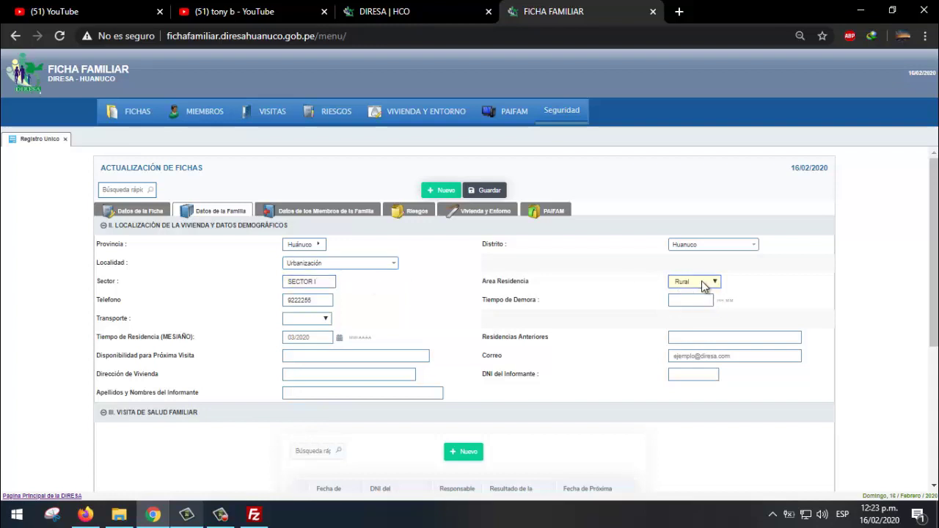
left_click(703, 285)
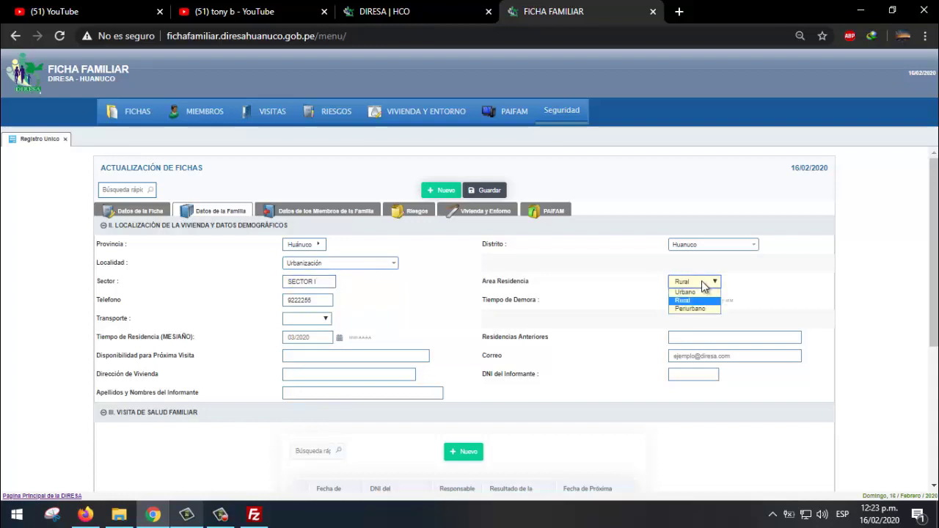
left_click(703, 285)
left_click(321, 301)
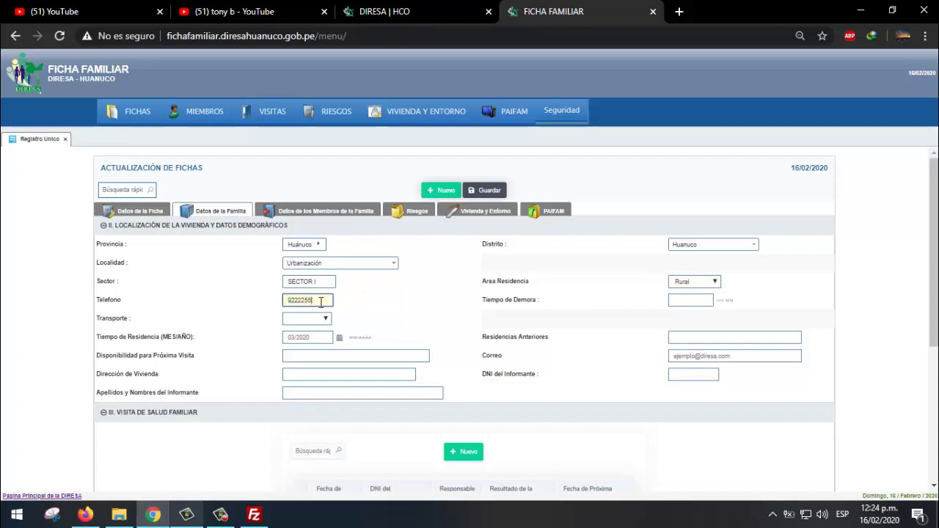
left_click(684, 301)
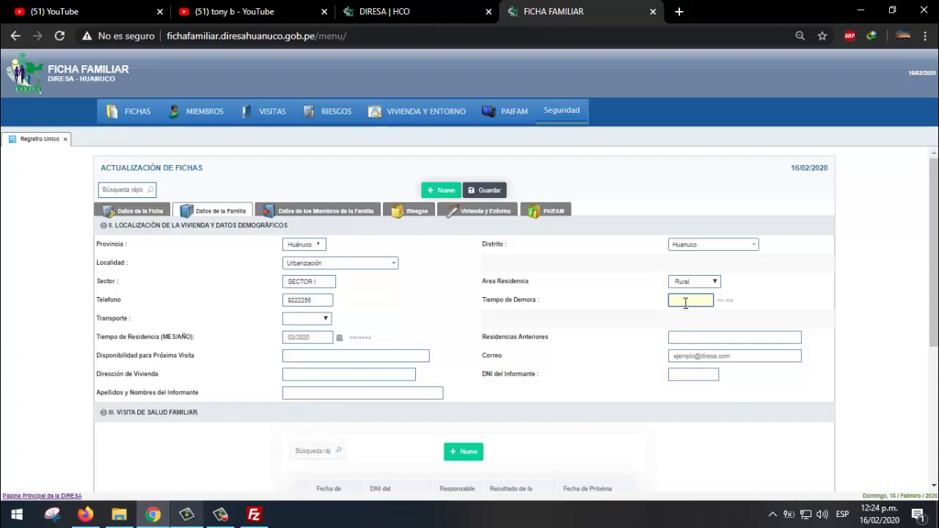
- Set Tiempo de Demora to 02:00 after several rejected entries
type("01:00")
key("Tab")
key("shift+Tab")
type("00:40")
key("Tab")
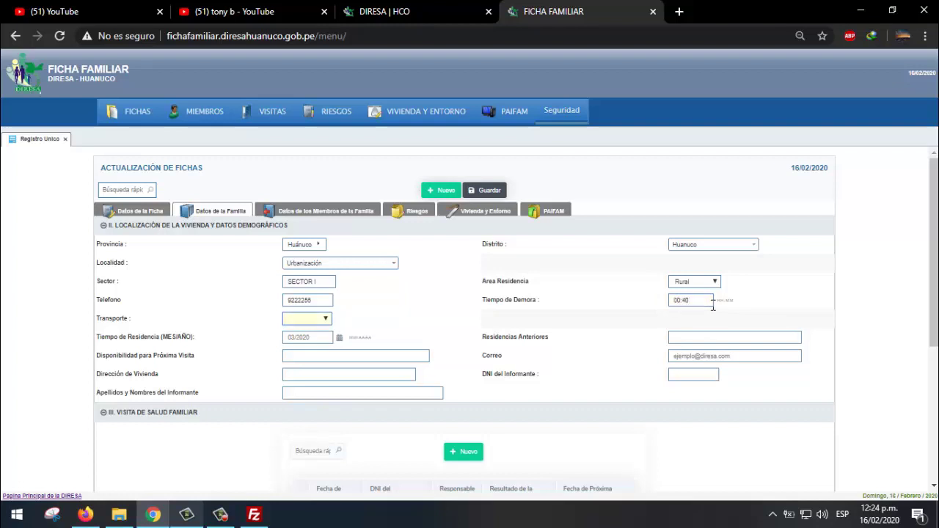
key("shift+Tab")
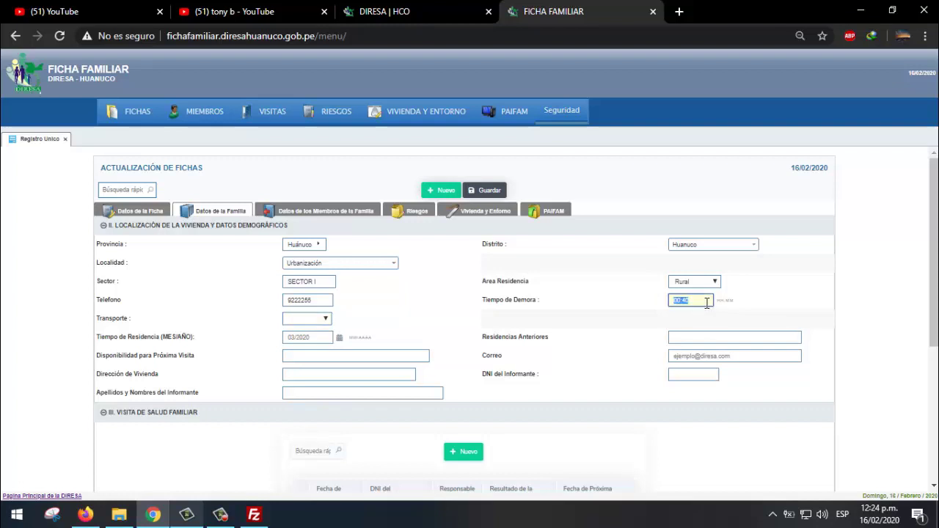
type("2")
key("Tab")
key("shift+Tab")
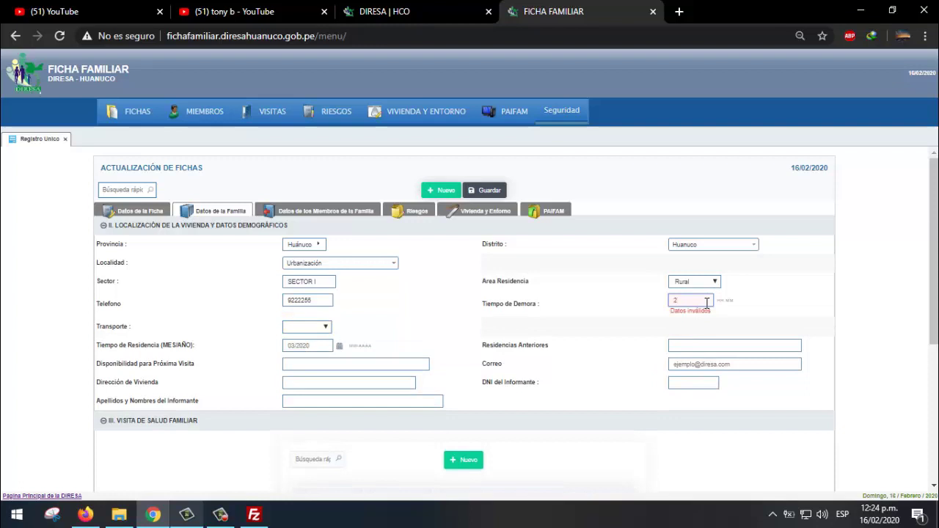
type("00")
key("BackSpace")
key("BackSpace")
key("BackSpace")
key("BackSpace")
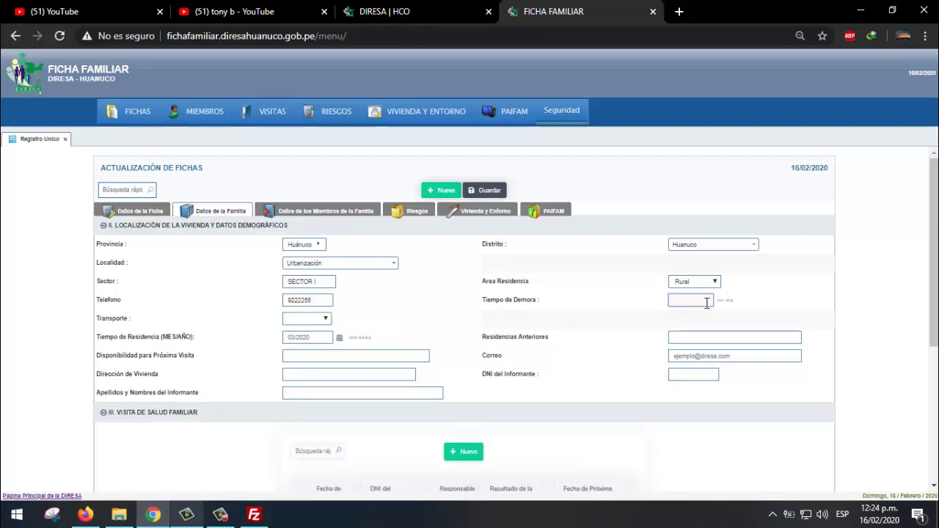
type("0200")
key("Tab")
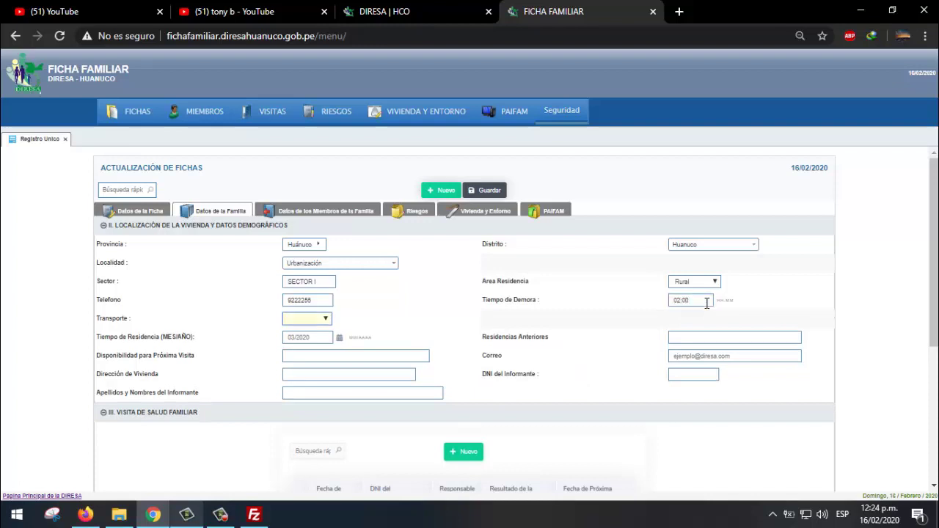
key("shift+Tab")
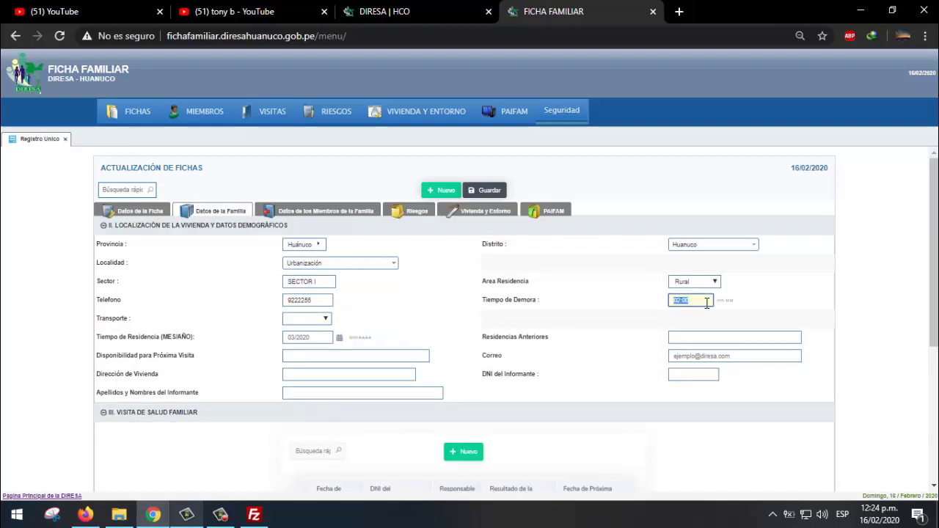
type("2")
key("Tab")
key("shift+Tab")
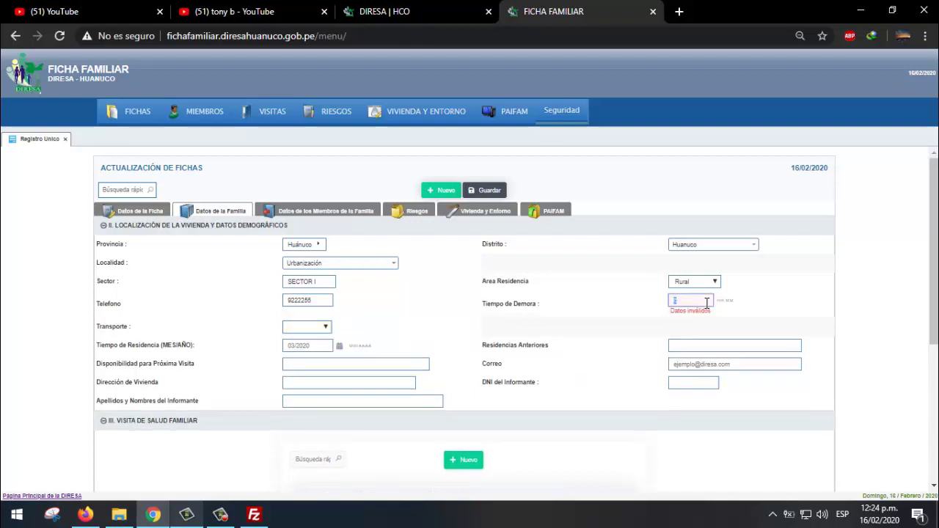
type("02")
key("BackSpace")
key("BackSpace")
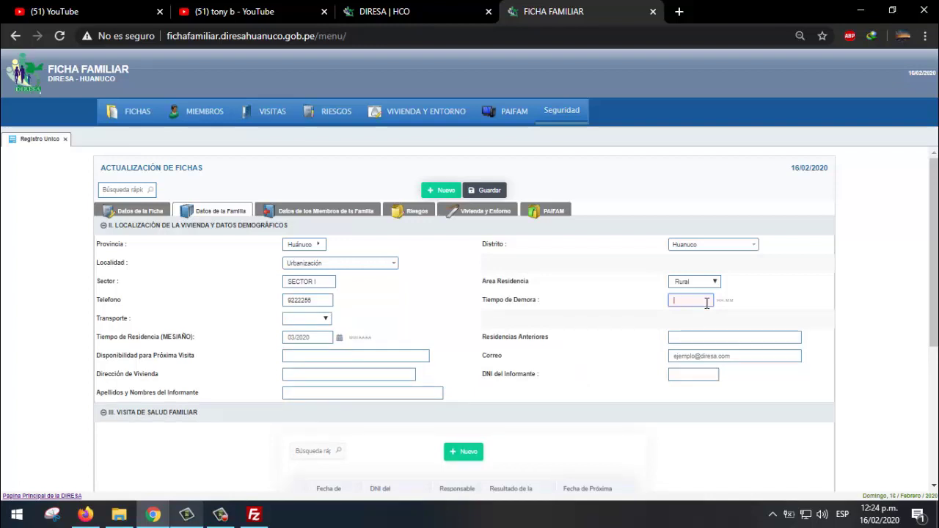
type("02:00")
left_click(775, 325)
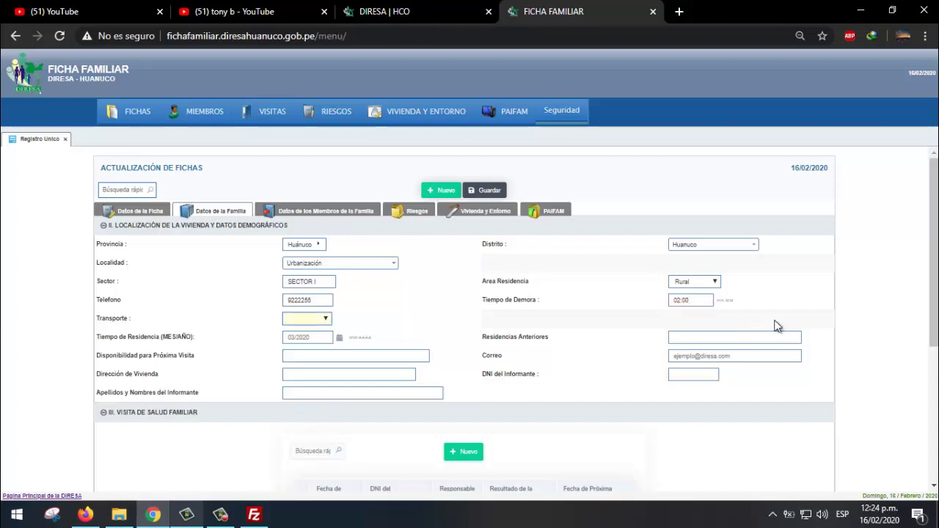
- Set Transporte to A pie
left_click(297, 316)
left_click(311, 340)
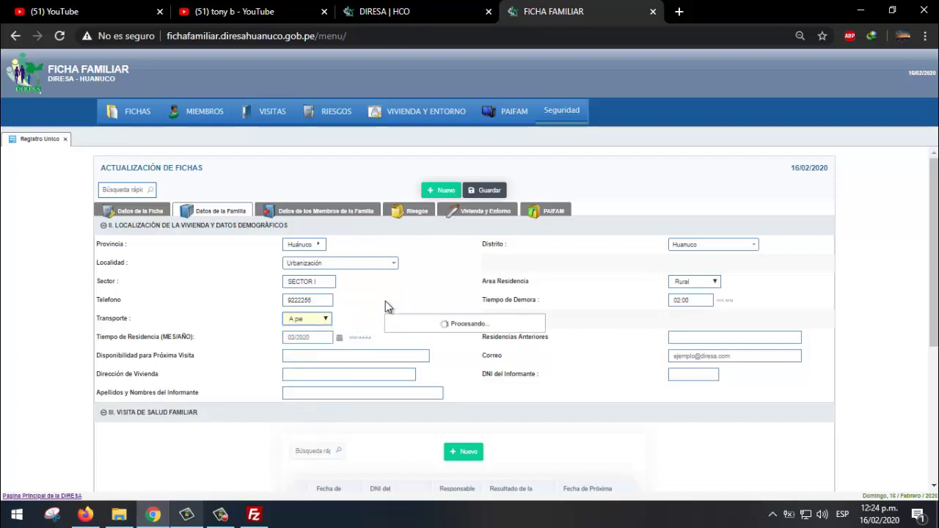
scroll(385, 300, "down", 1)
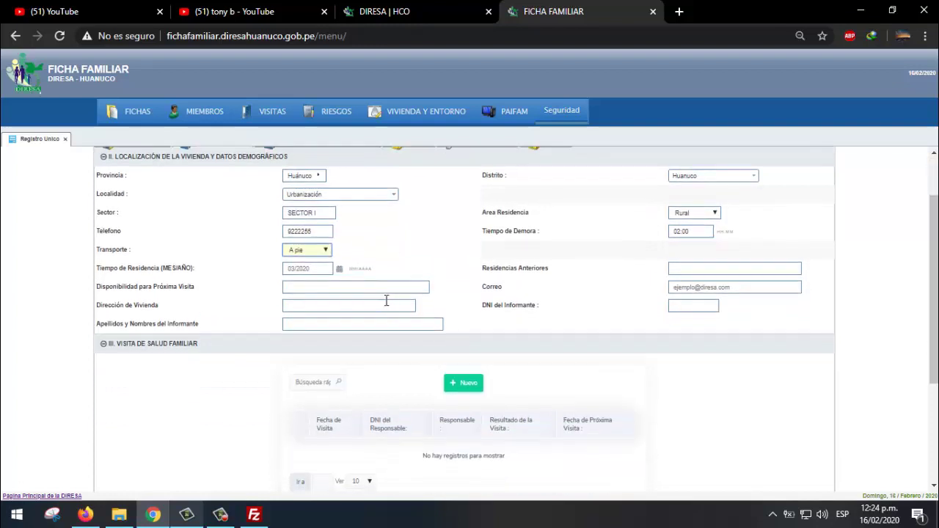
- Clear the old 03/2020 residence date, trying 02/2019 and then 13/2019
left_click(325, 269)
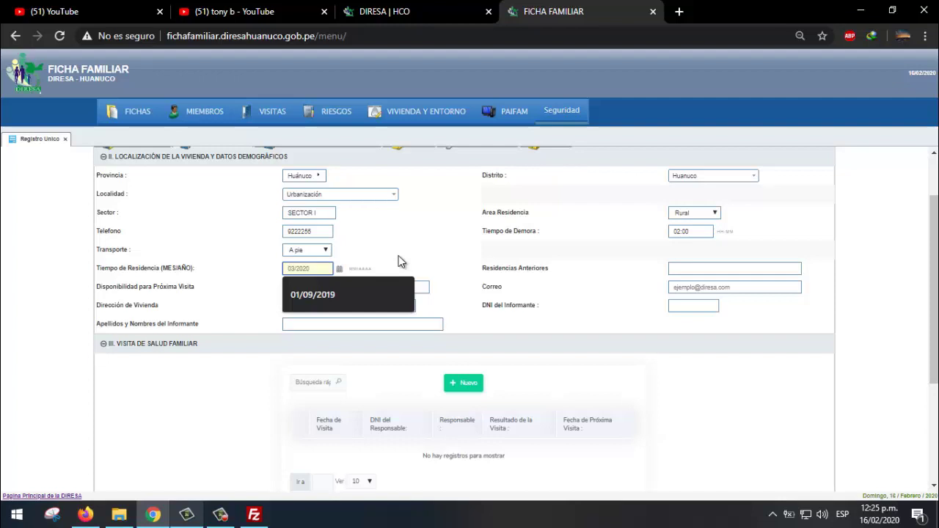
key("BackSpace")
key("BackSpace")
key("BackSpace")
key("BackSpace")
key("BackSpace")
key("BackSpace")
key("BackSpace")
type("02")
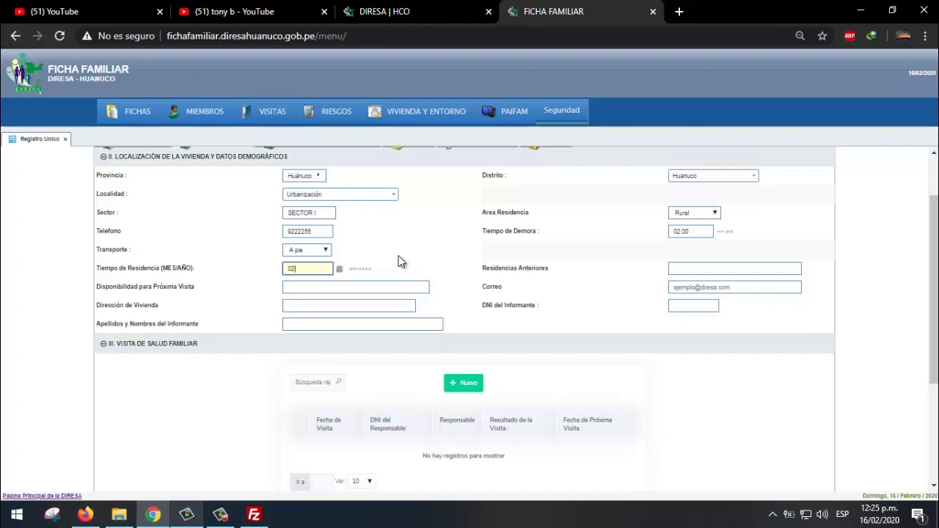
type("/2019")
key("Tab")
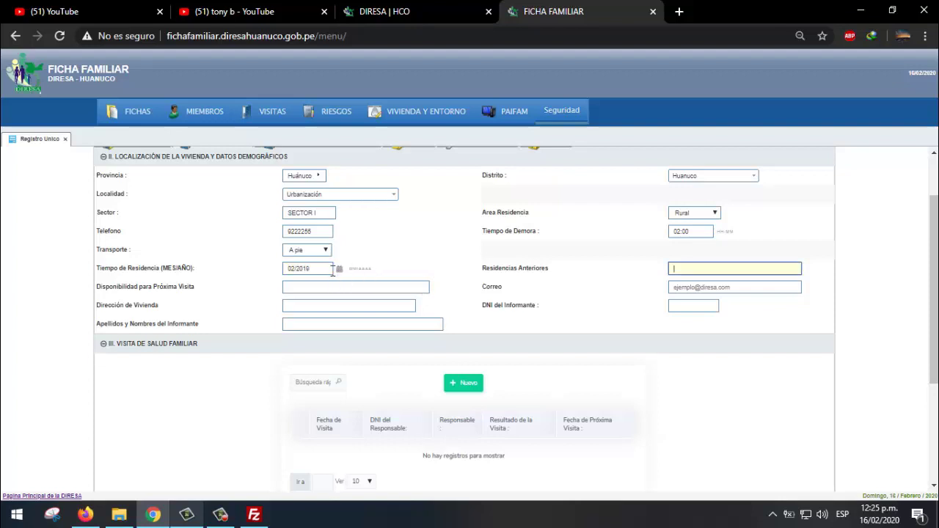
left_click(329, 271)
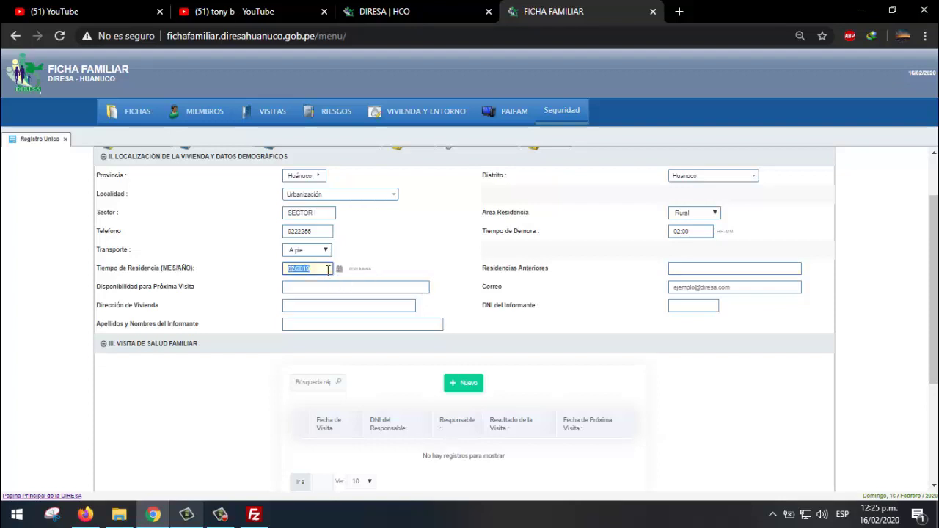
type("13/2019")
key("Tab")
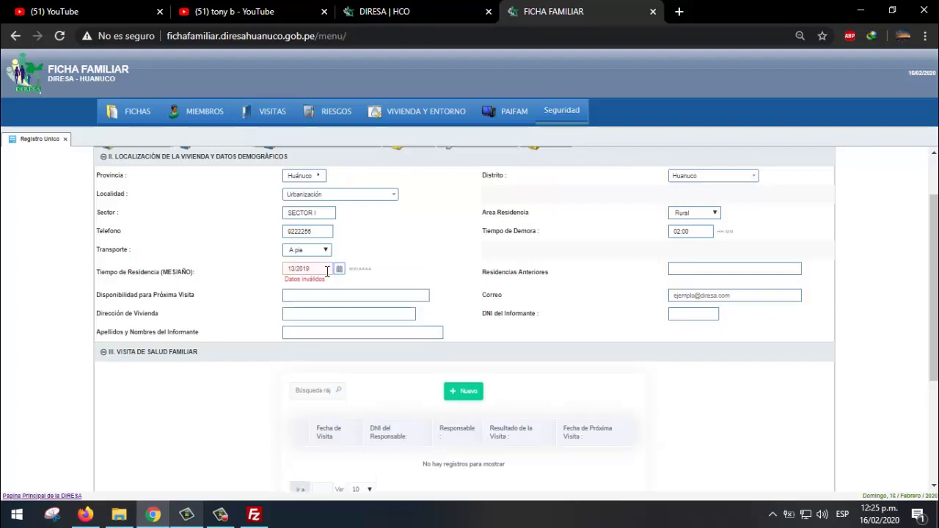
- Fix the invalid residence date and set Tiempo de Residencia to 12/2005
left_click(327, 271)
left_click(296, 269)
key("BackSpace")
key("BackSpace")
type("01")
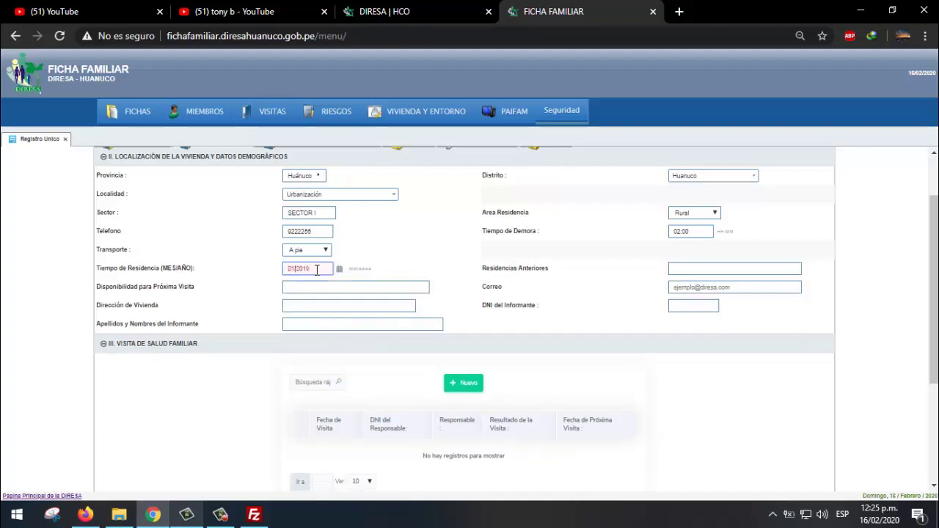
key("Tab")
left_click(317, 270)
key("Tab")
key("Tab")
left_click(316, 270)
left_click(306, 269)
left_click_drag(318, 269, 272, 275)
type("12/2005")
key("Tab")
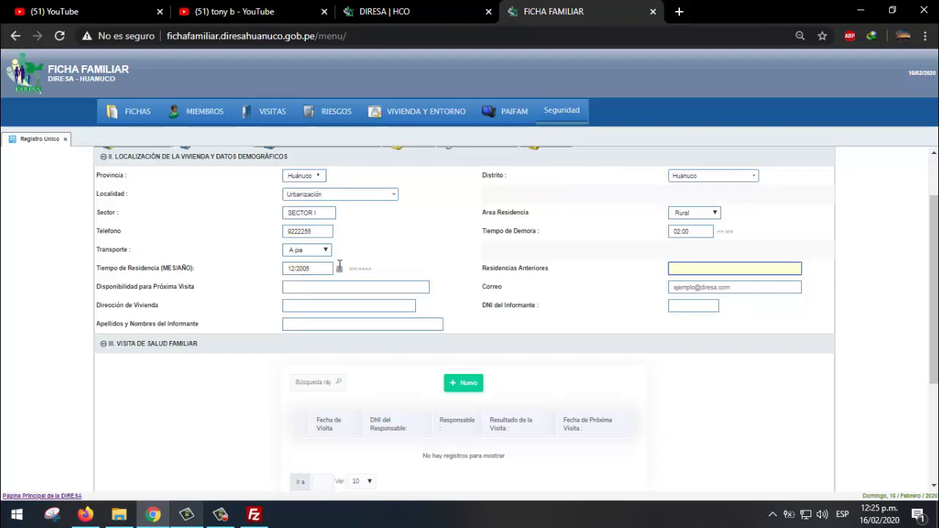
double_click(327, 269)
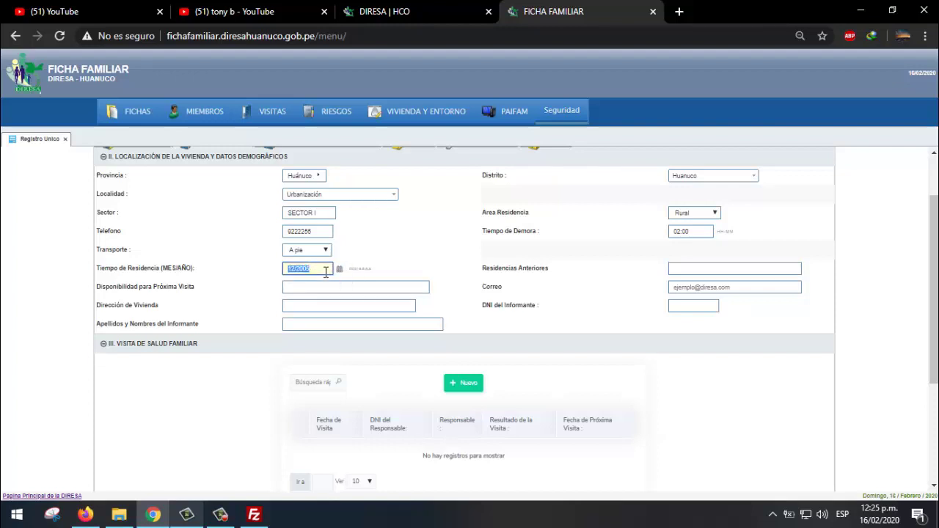
- Enter previous residence HUAMALIES, availability LUNES NOCHE and the family's home address
left_click(711, 269)
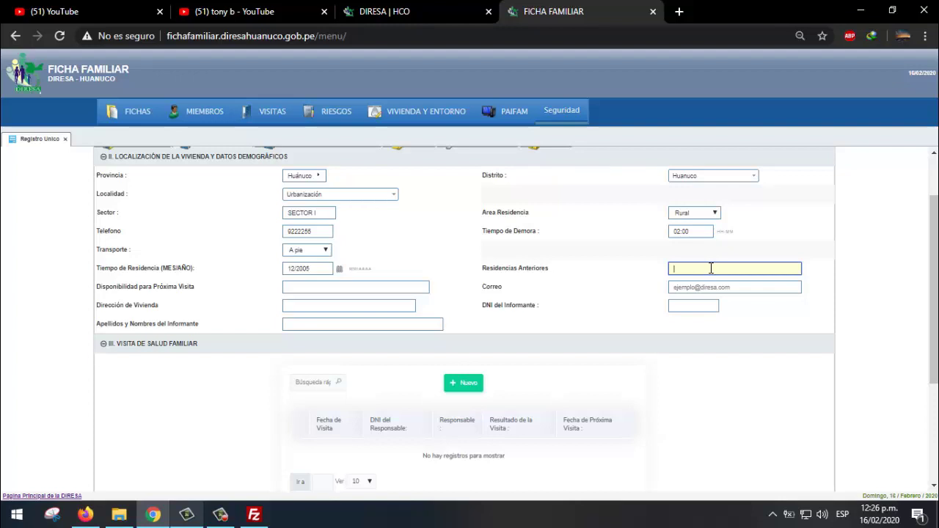
type("HUAMALIES")
left_click(358, 287)
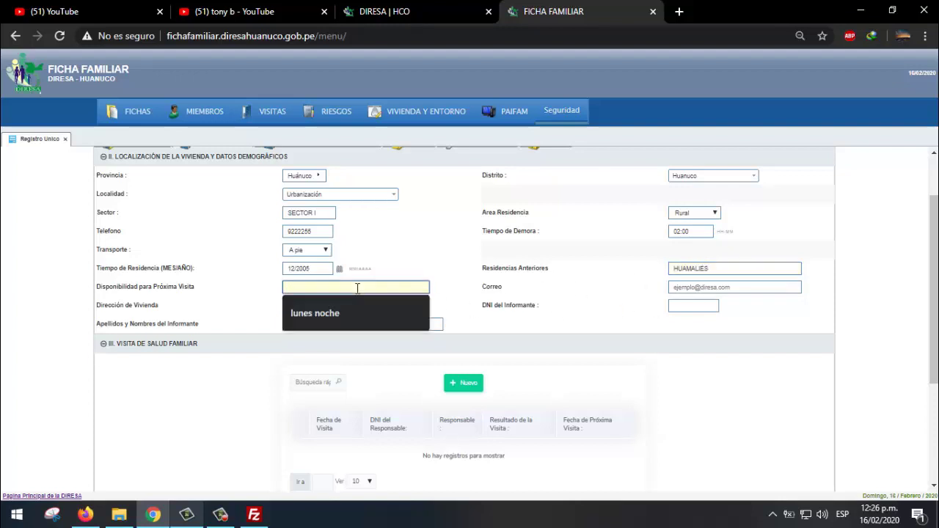
left_click(334, 314)
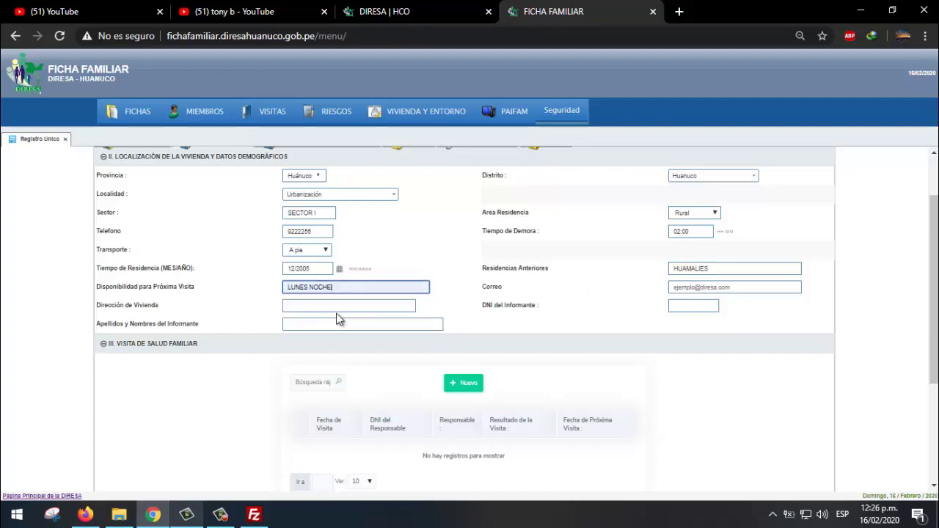
left_click(722, 288)
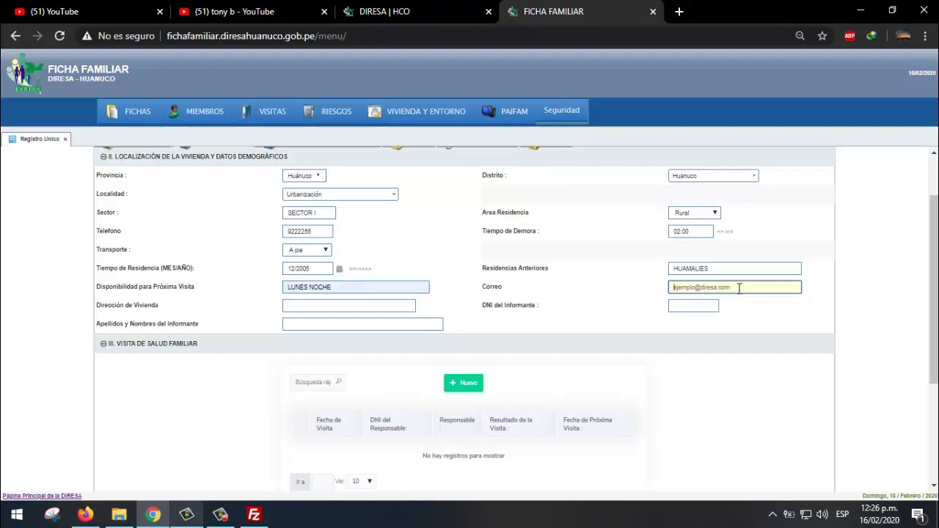
left_click(366, 305)
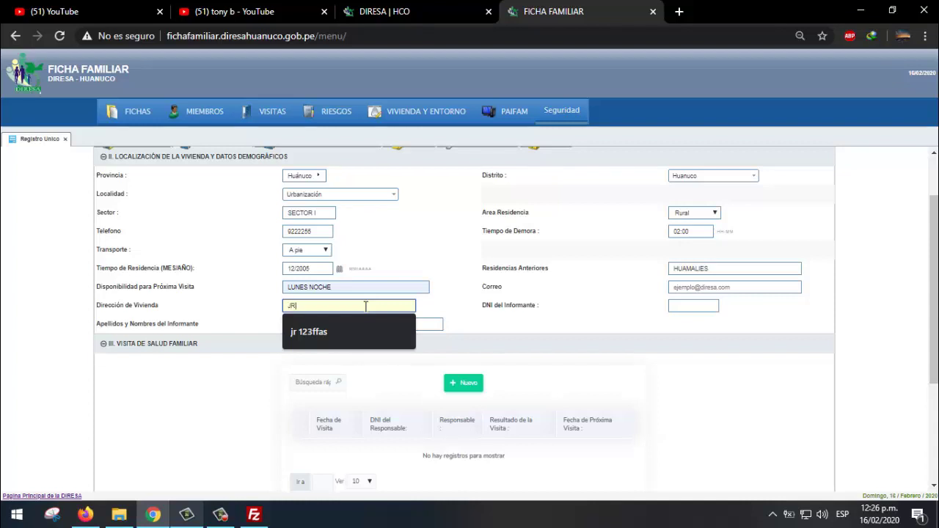
type("JR LAS FLORES")
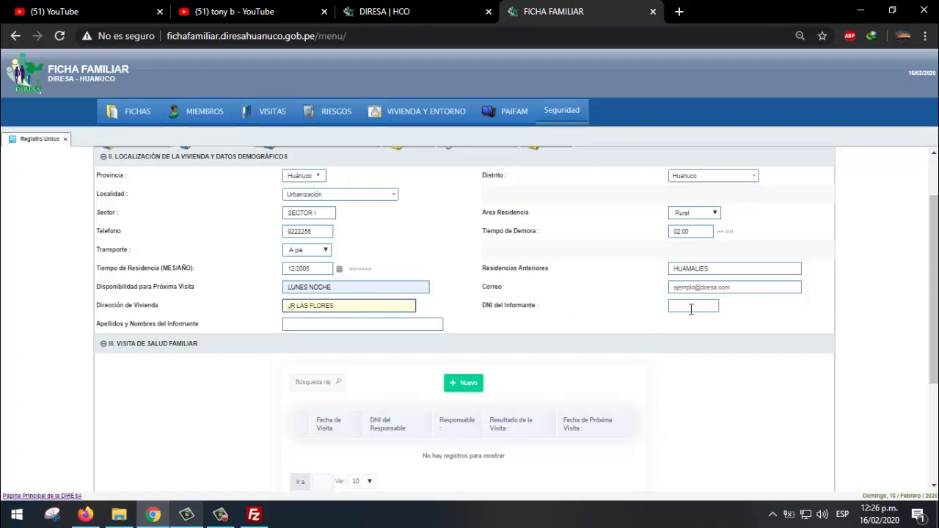
- Enter the informant's DNI number and move on to the informant's name
left_click(690, 306)
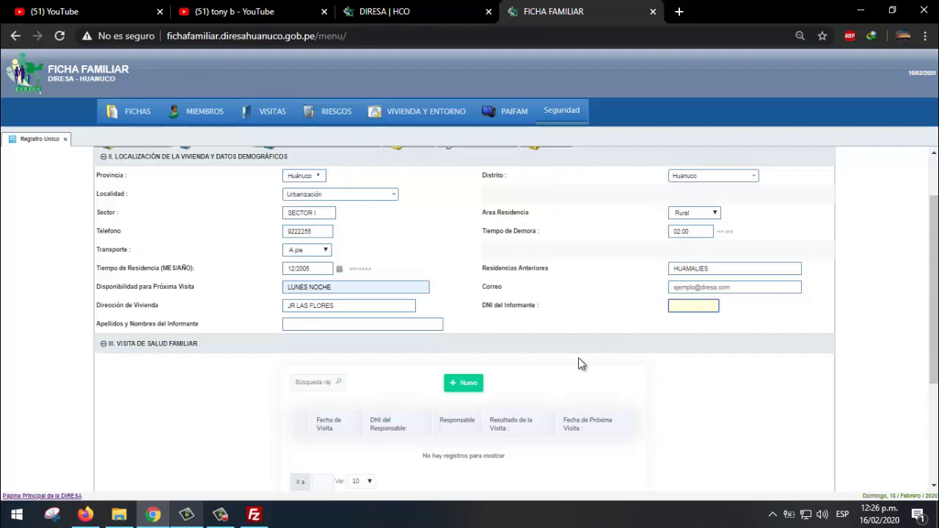
scroll(597, 391, "up", 1)
scroll(622, 376, "down", 1)
key("Tab")
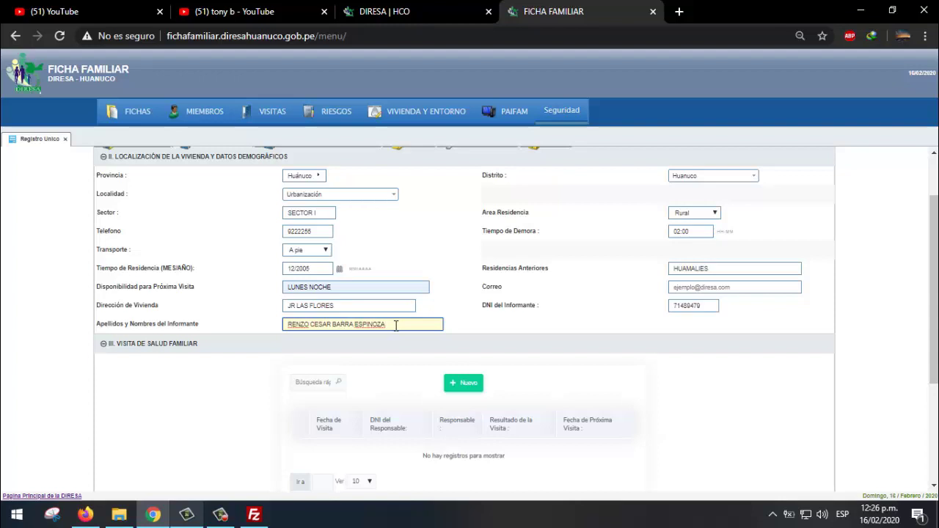
scroll(396, 326, "down", 1)
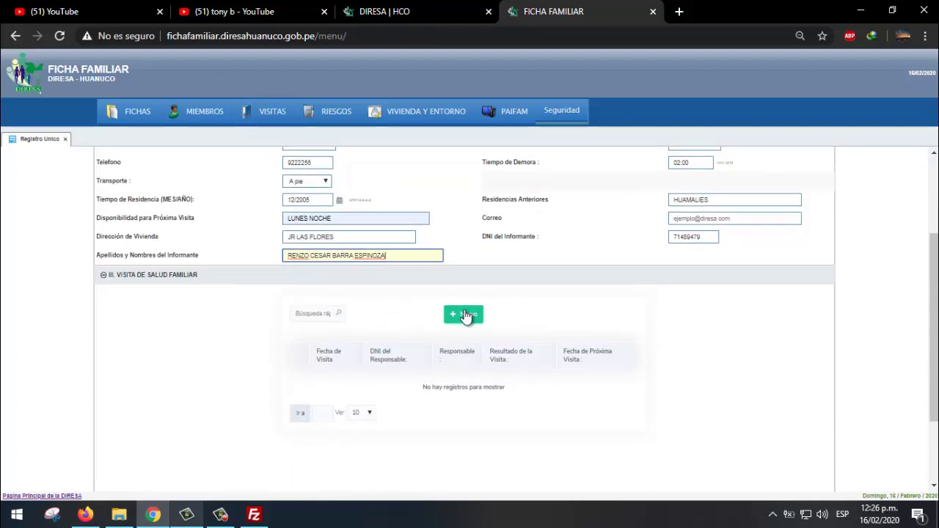
scroll(483, 323, "down", 1)
- Add a health visit dated 05/02/2020 and enter the responsible person's DNI
left_click(464, 248)
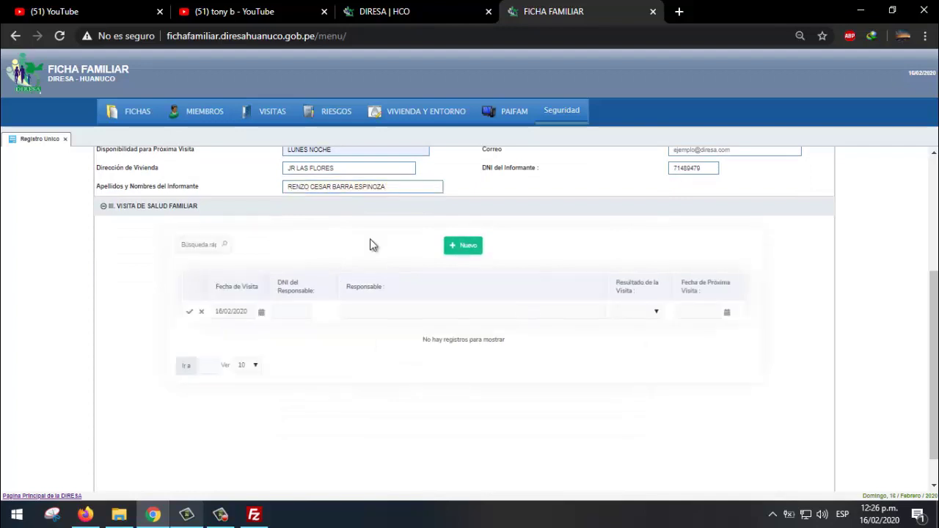
left_click(468, 248)
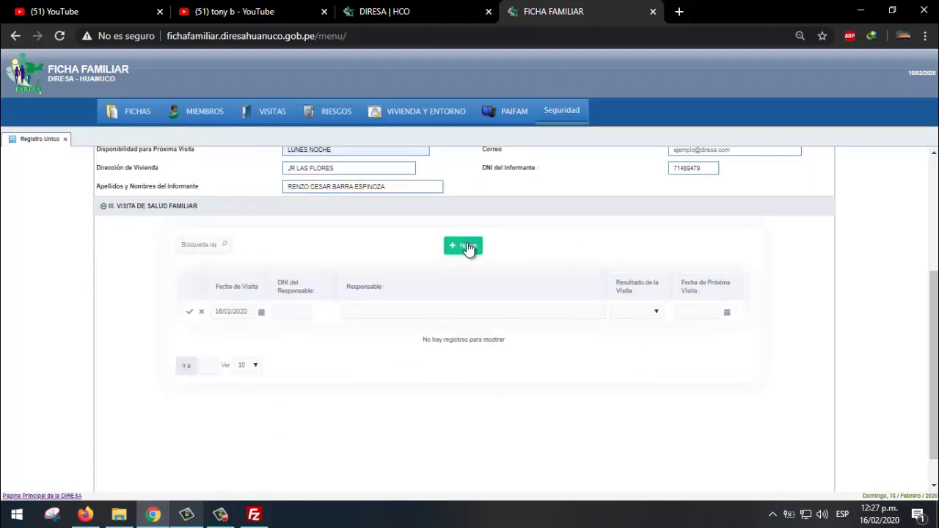
left_click(310, 314)
left_click(260, 316)
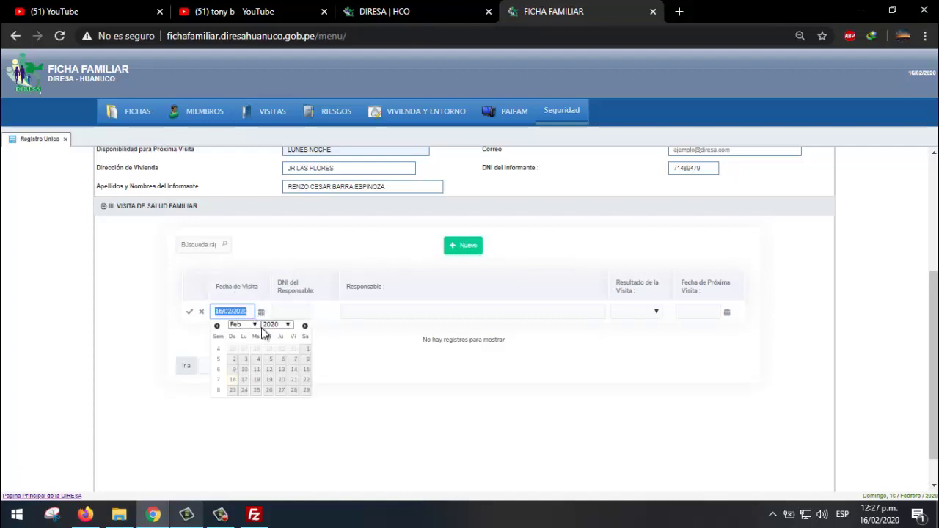
left_click(271, 360)
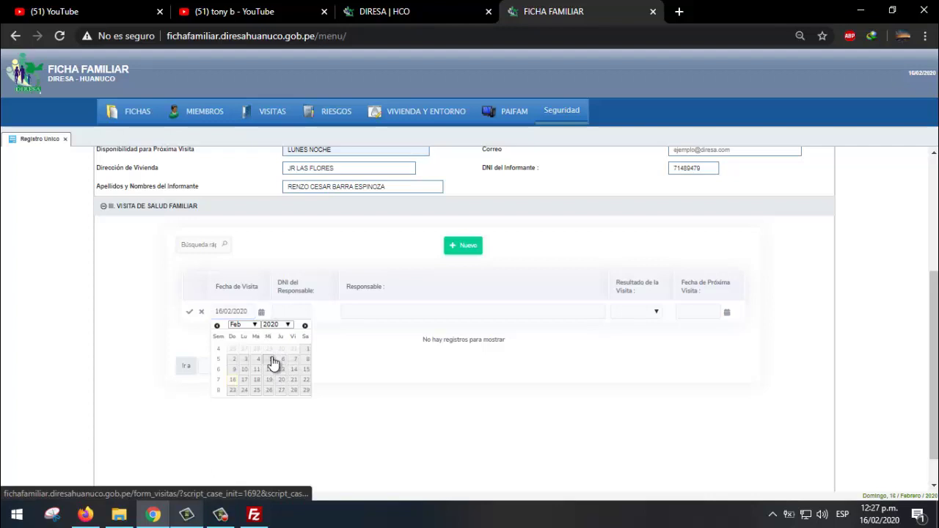
left_click(286, 311)
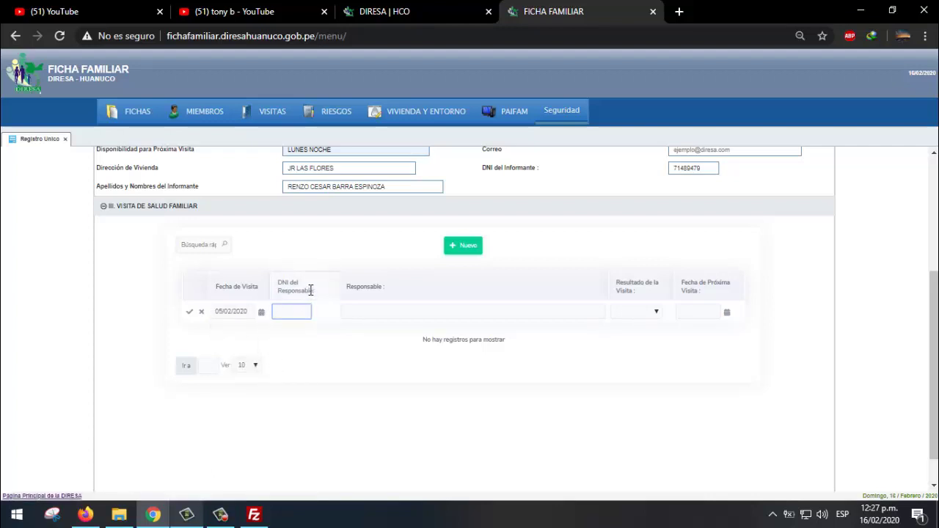
left_click(365, 310)
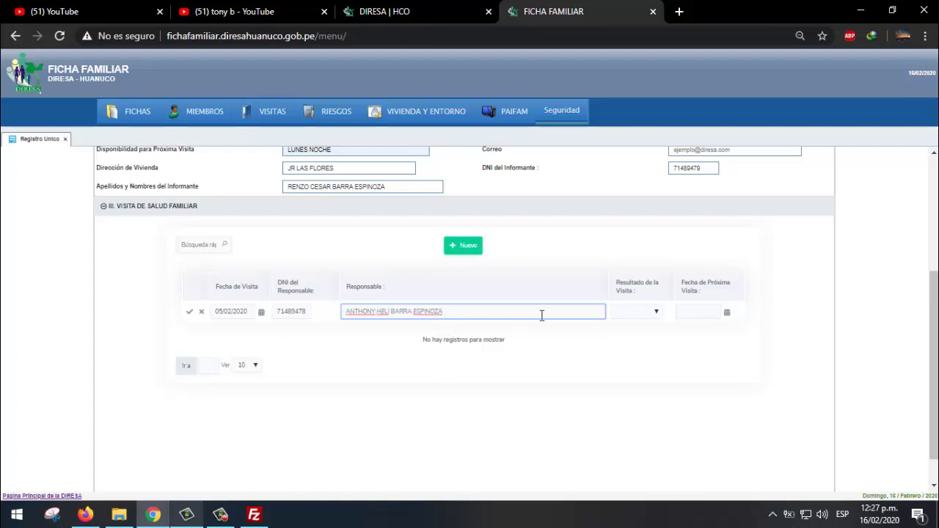
- Mark the visit Ejecutada with next visit 28/02/2020 and save the record
left_click(650, 312)
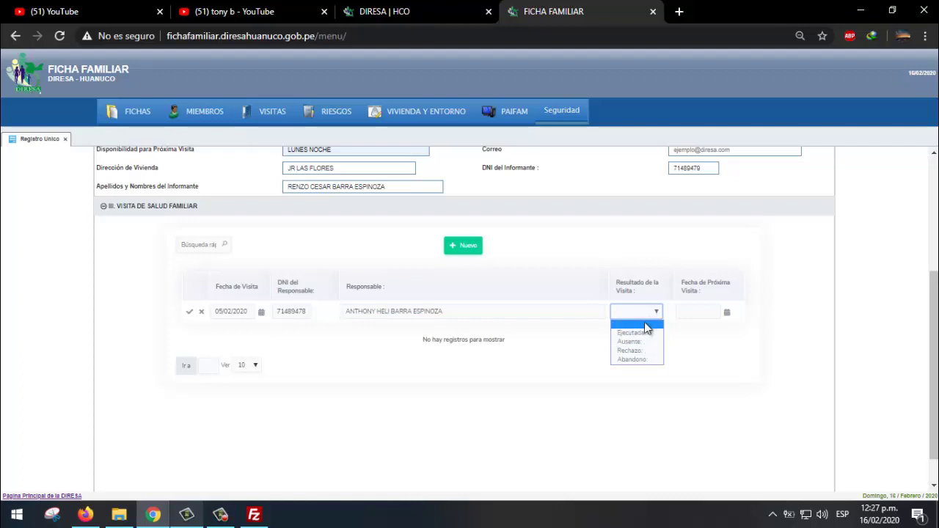
left_click(629, 332)
left_click(713, 314)
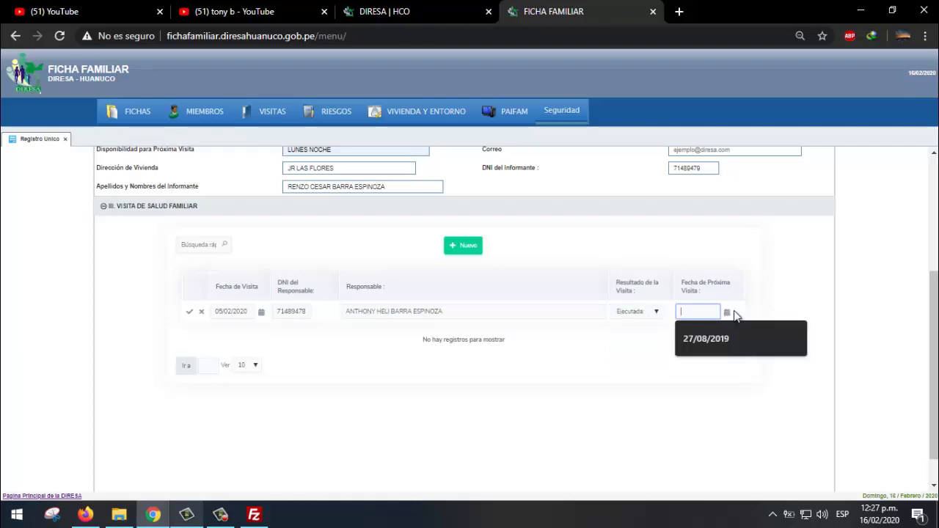
left_click(731, 314)
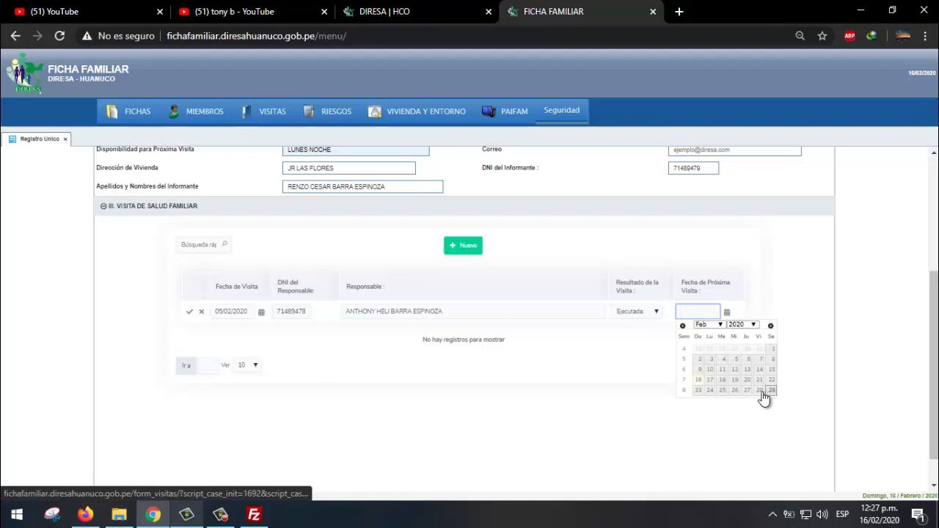
left_click(770, 391)
triple_click(713, 312)
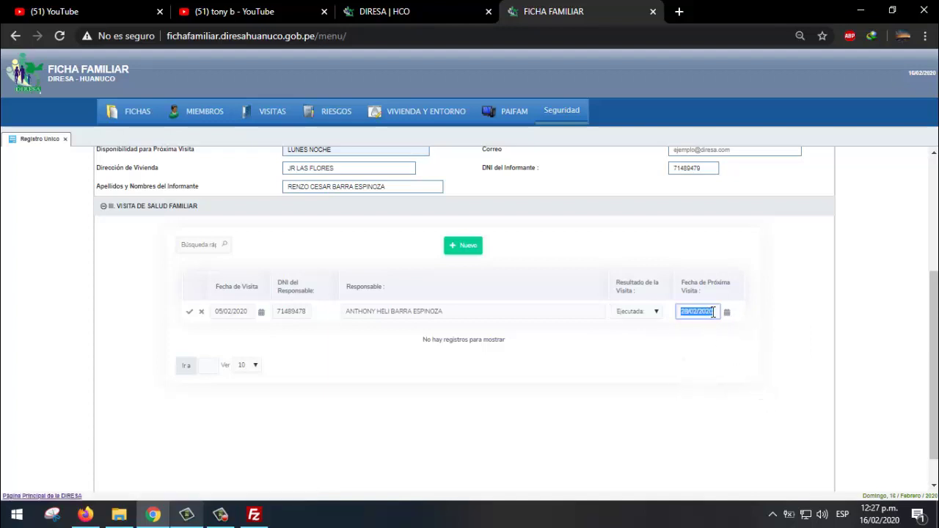
left_click(637, 351)
left_click(727, 314)
left_click(726, 315)
left_click(727, 314)
left_click(523, 372)
scroll(283, 377, "up", 3)
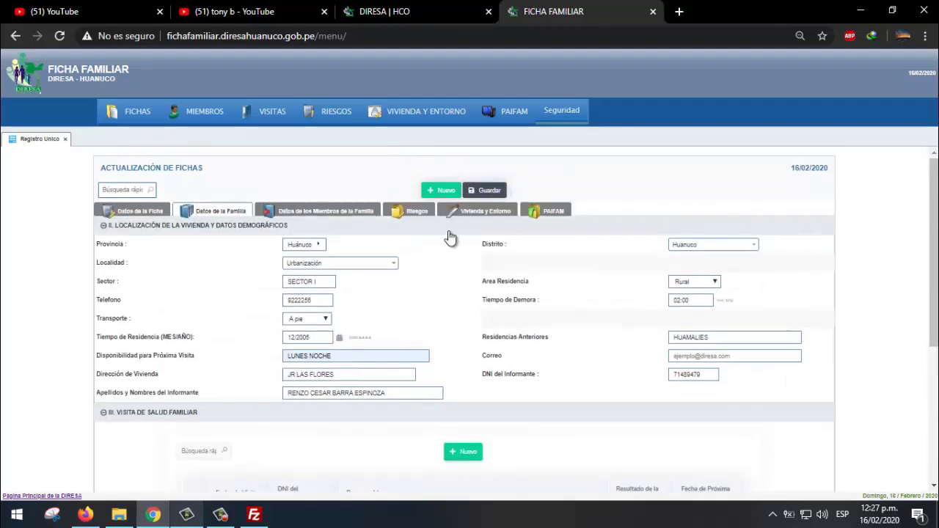
left_click(490, 192)
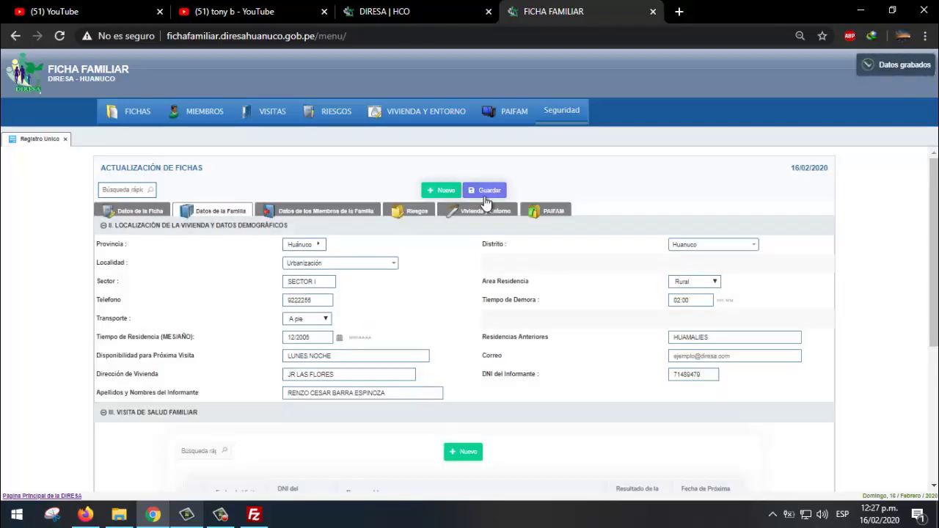
- Set the family's ethnicity to Mestizo, language to Español and religion to Católica
left_click(354, 214)
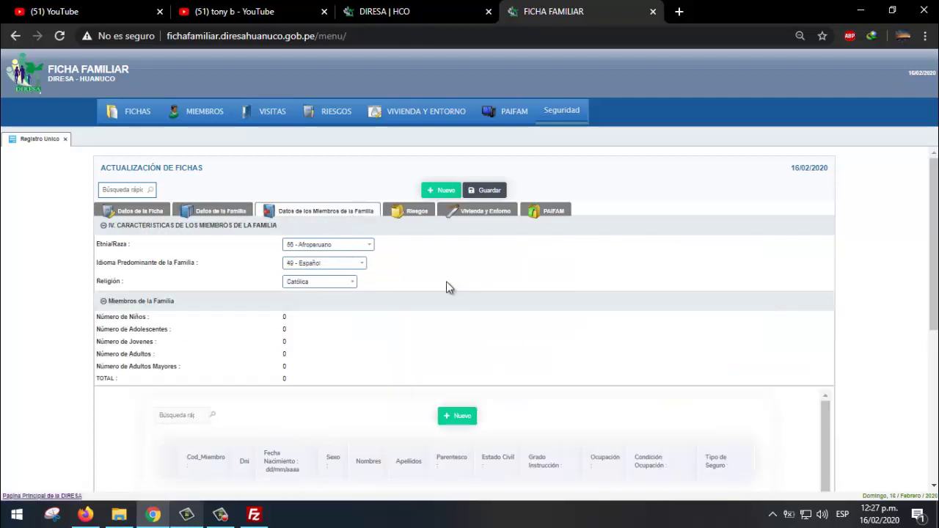
left_click(327, 248)
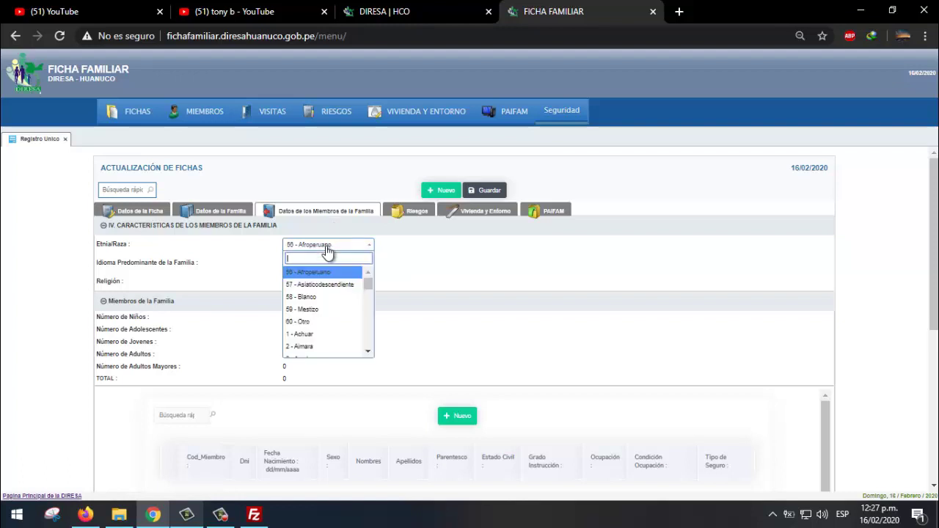
left_click(345, 321)
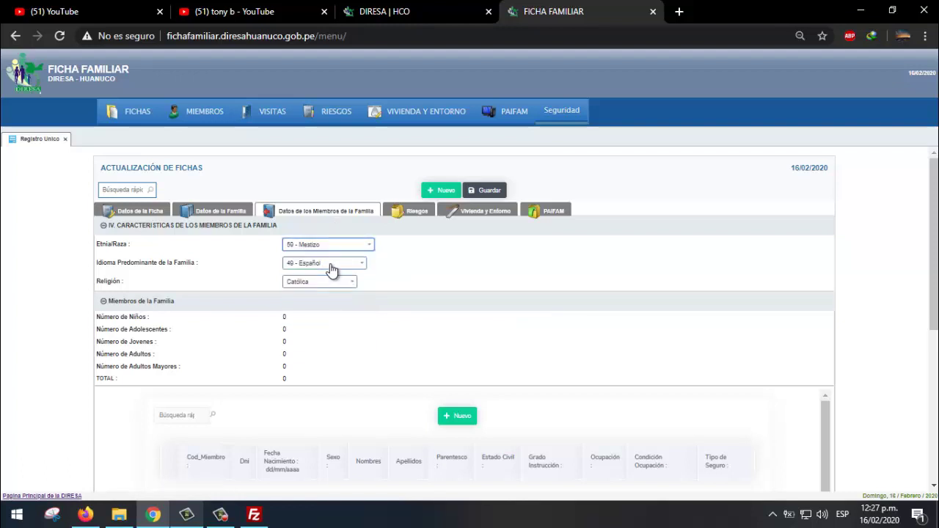
left_click(331, 265)
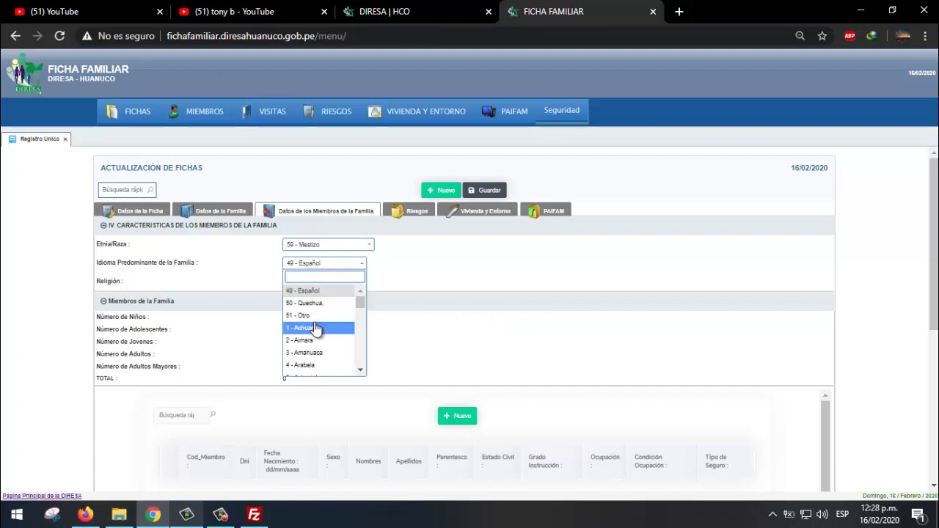
left_click(396, 275)
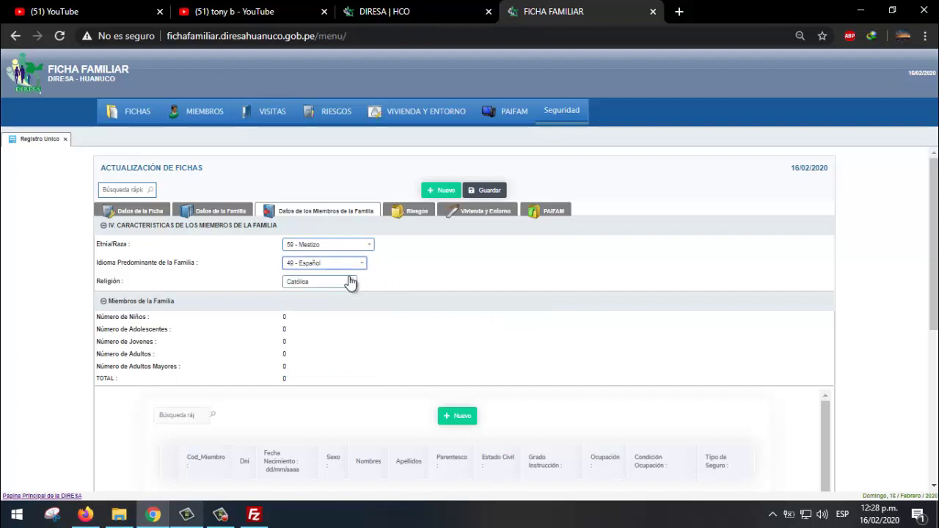
left_click(350, 283)
left_click(402, 285)
scroll(436, 292, "down", 2)
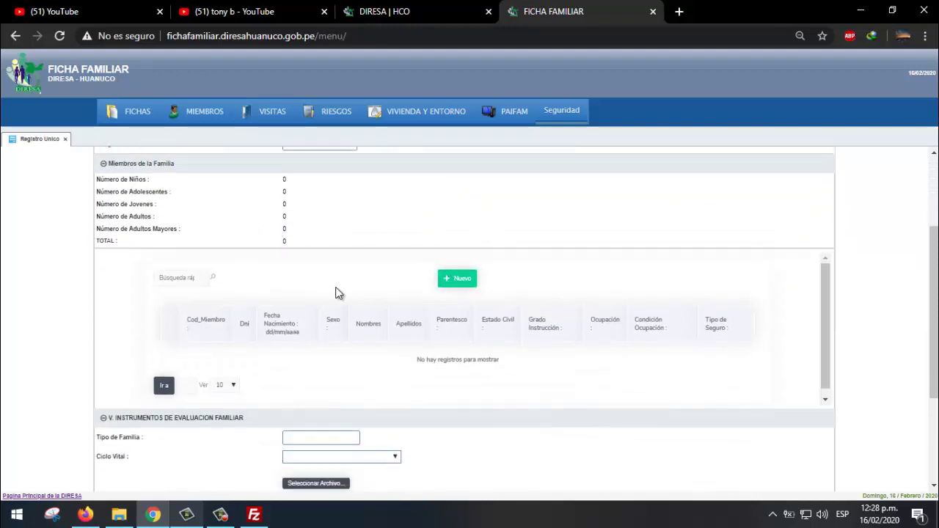
left_click(470, 271)
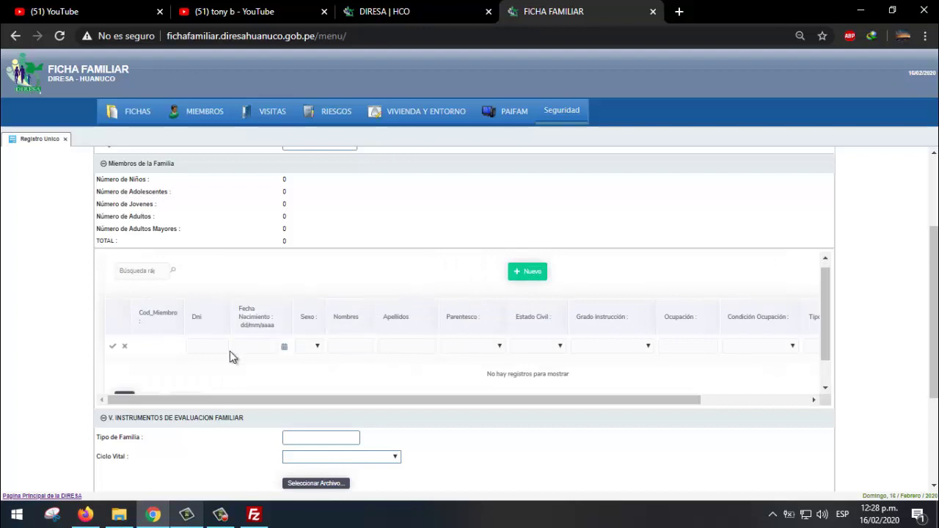
left_click(225, 345)
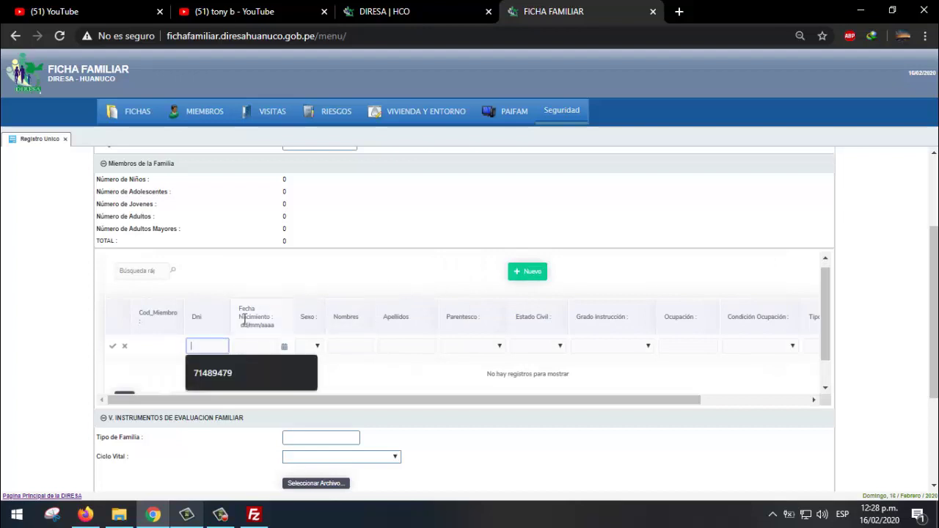
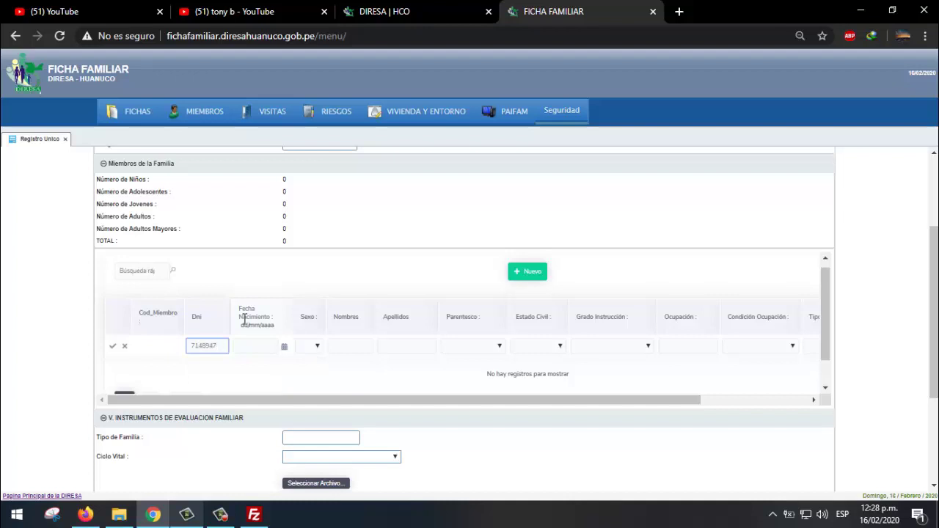
key("Tab")
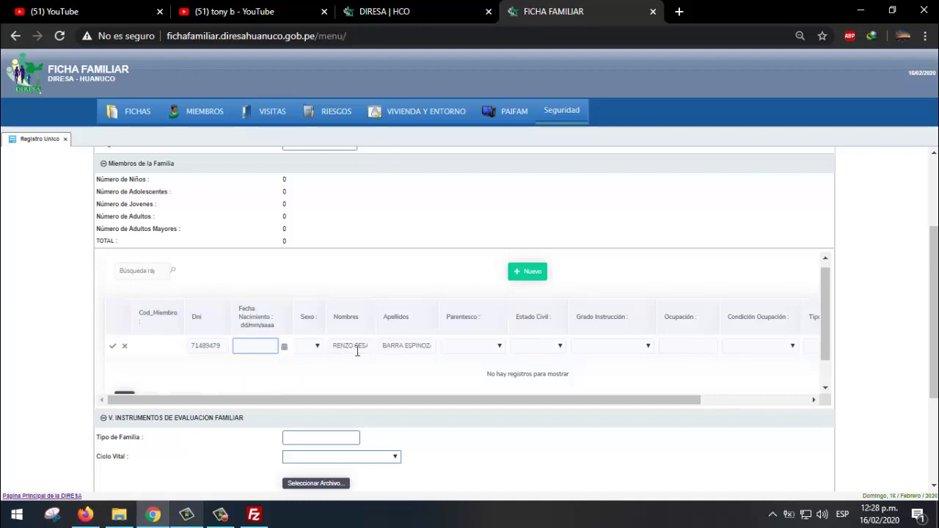
left_click(284, 348)
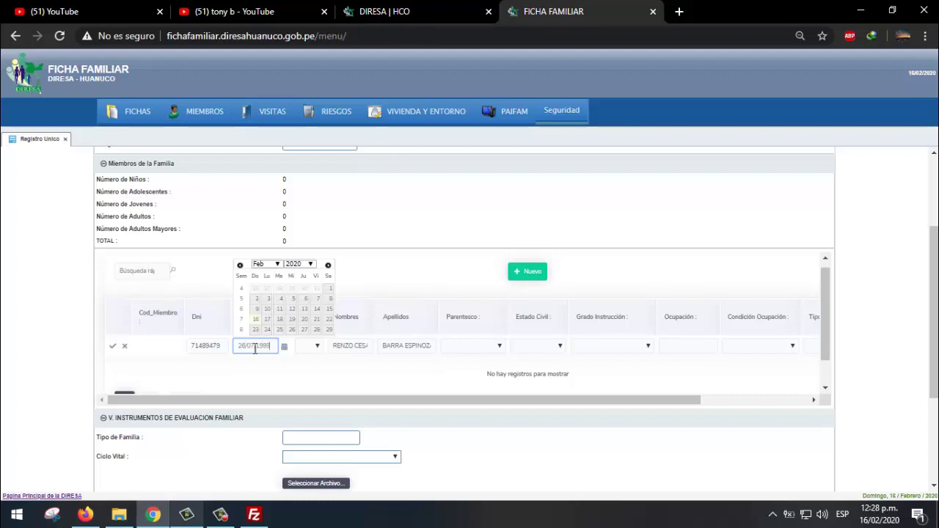
left_click(365, 355)
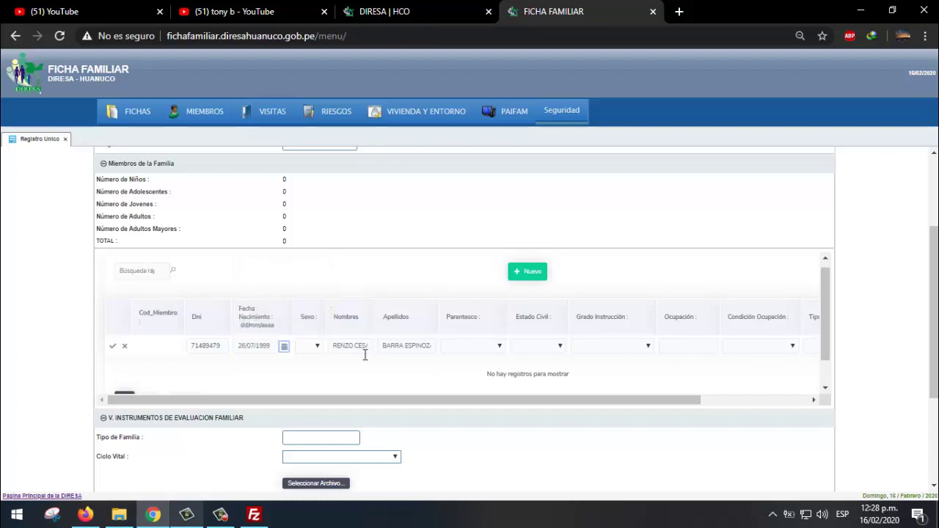
left_click(308, 350)
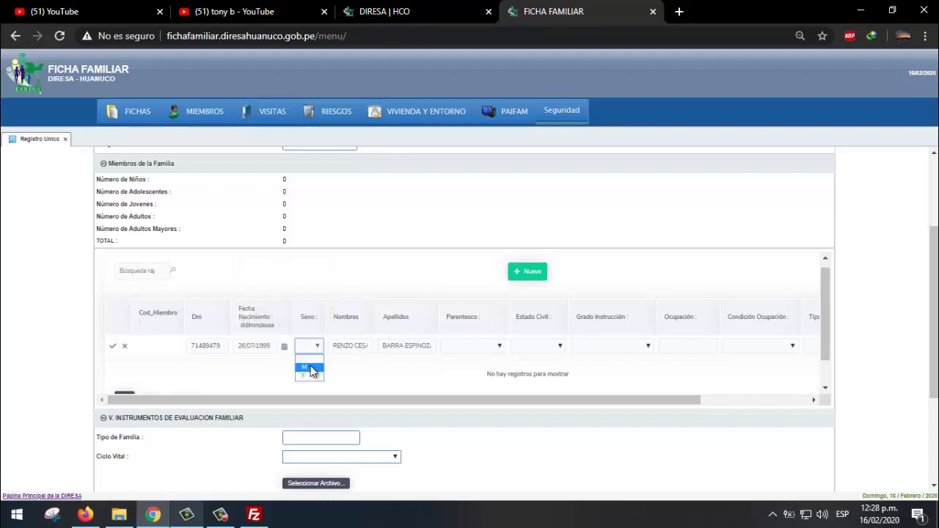
left_click(313, 371)
left_click(482, 347)
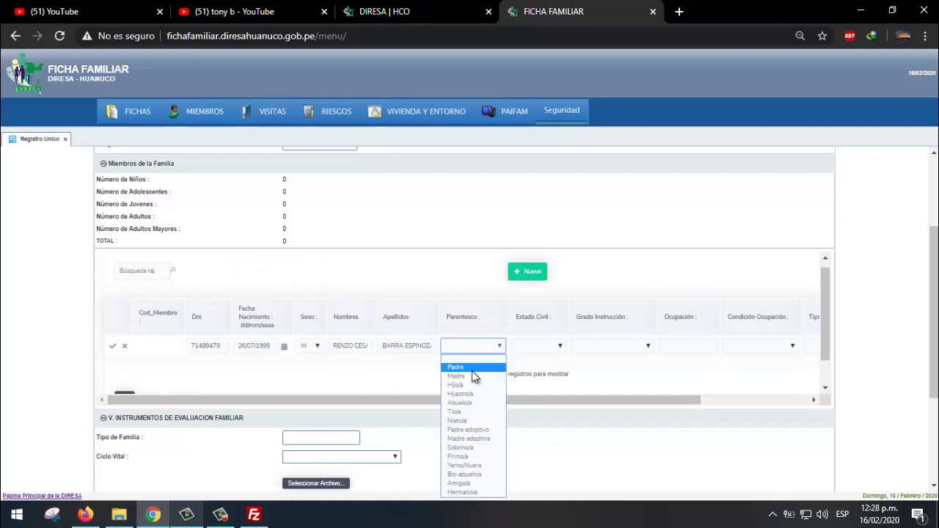
left_click(472, 367)
- Set the member's marital status to Soltero/a, education Secundaria Incompleta, occupation SIN OCUPACION
left_click_drag(505, 398, 613, 398)
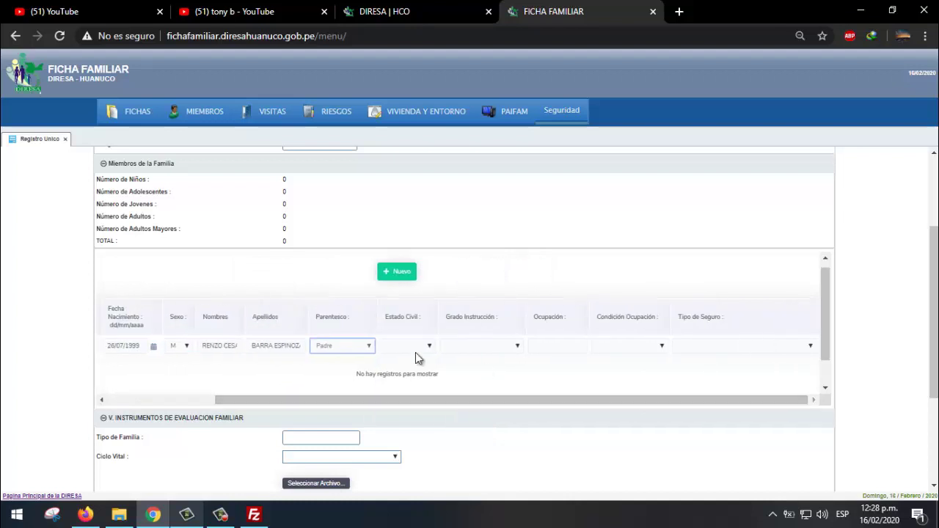
left_click(429, 345)
left_click(417, 369)
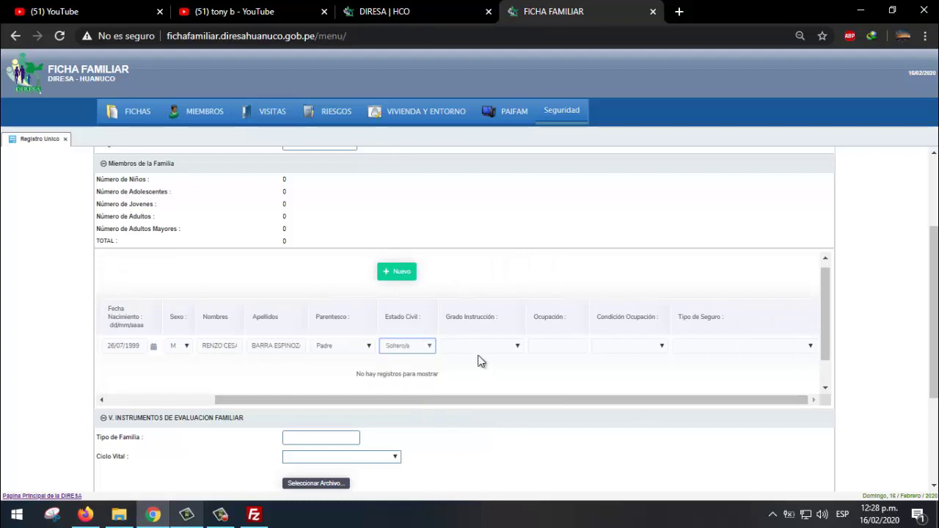
left_click(507, 346)
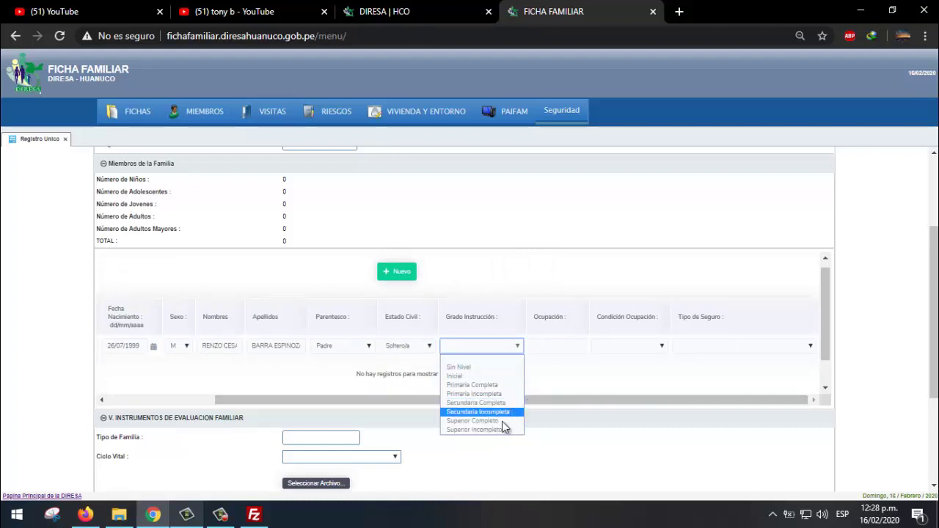
left_click(505, 412)
left_click(559, 344)
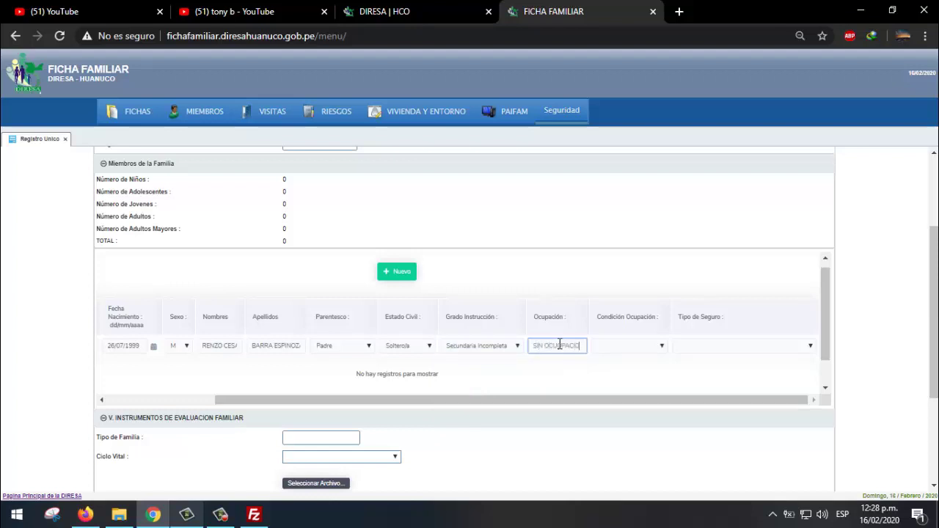
- Set occupation condition to Estudiante and insurance to SIS, then save the member
left_click(644, 349)
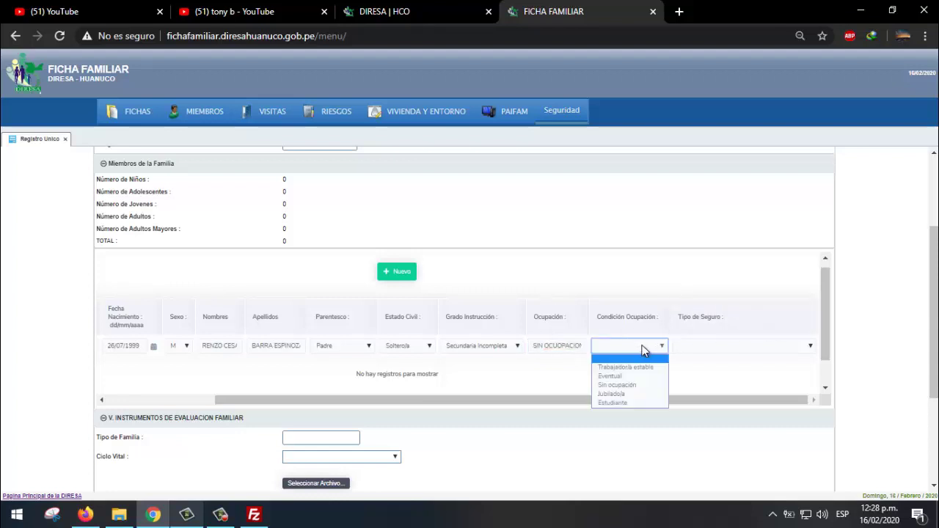
left_click(640, 375)
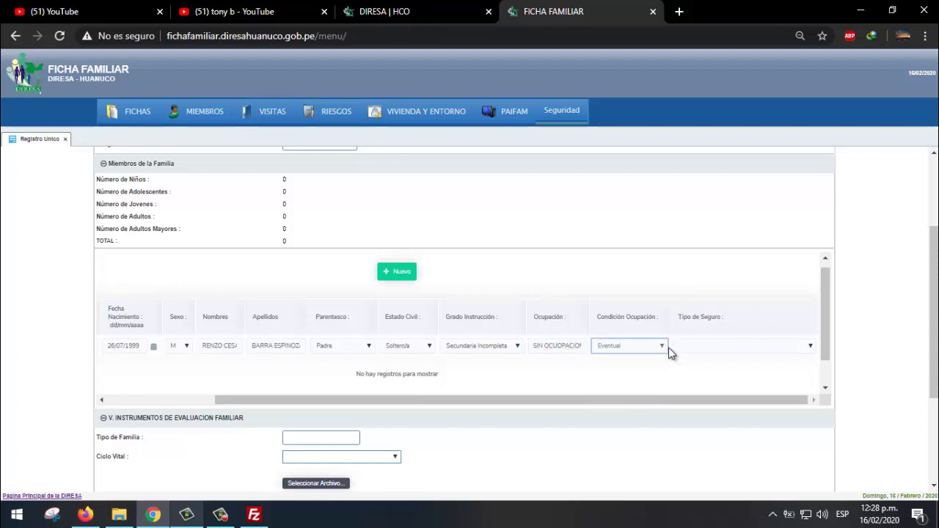
left_click(668, 348)
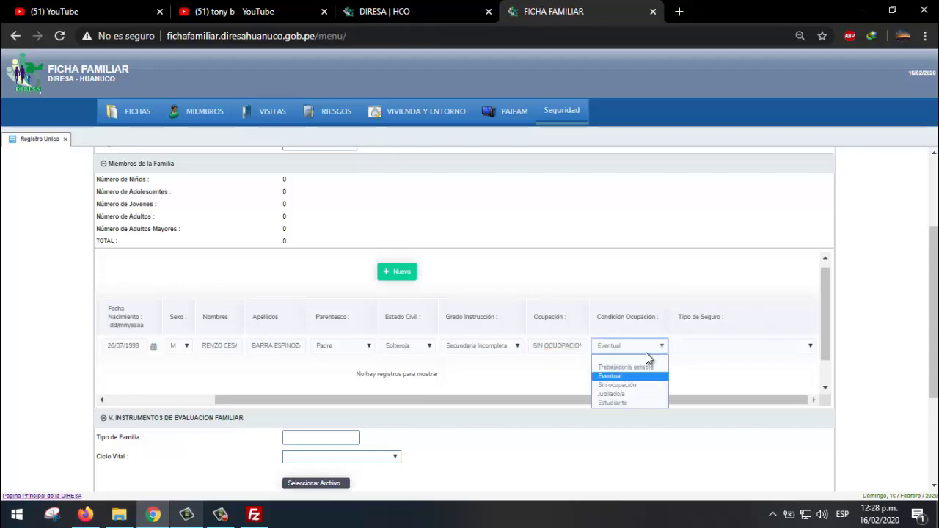
left_click(645, 403)
left_click(705, 350)
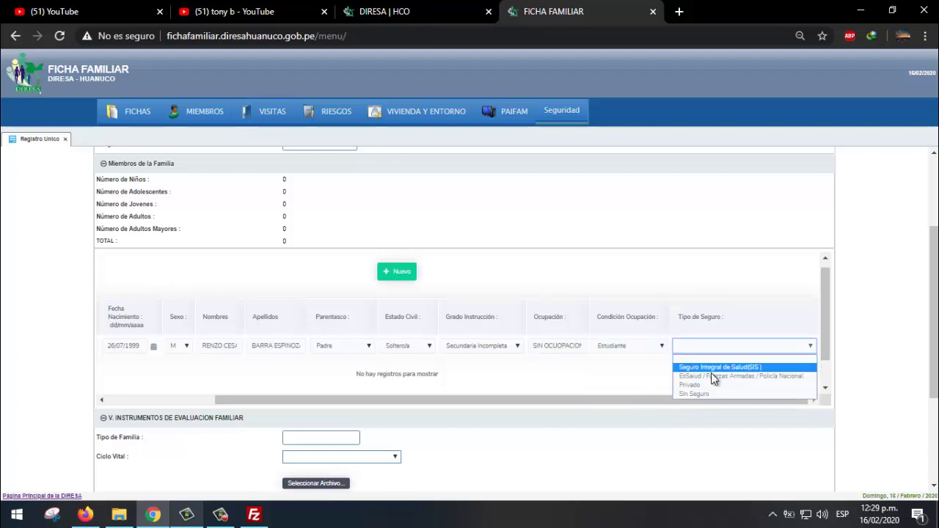
left_click(710, 368)
left_click_drag(707, 400, 336, 391)
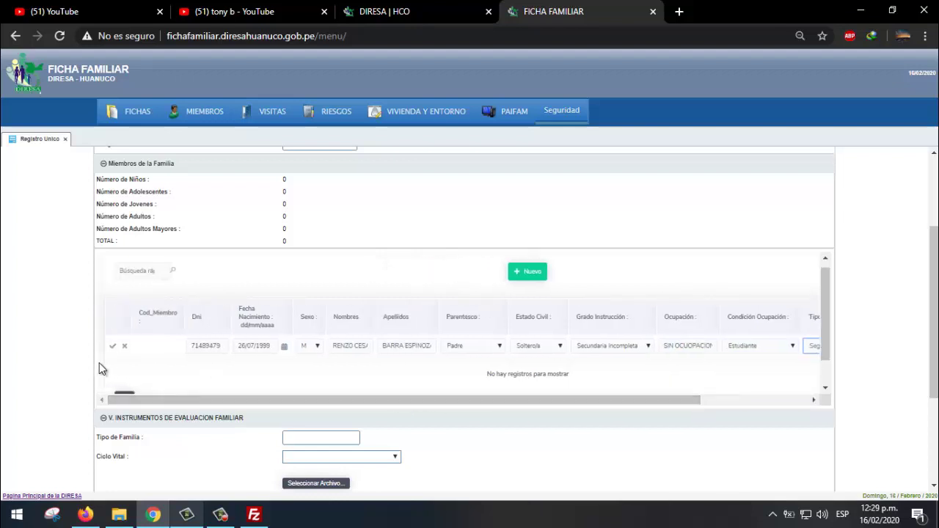
left_click(113, 347)
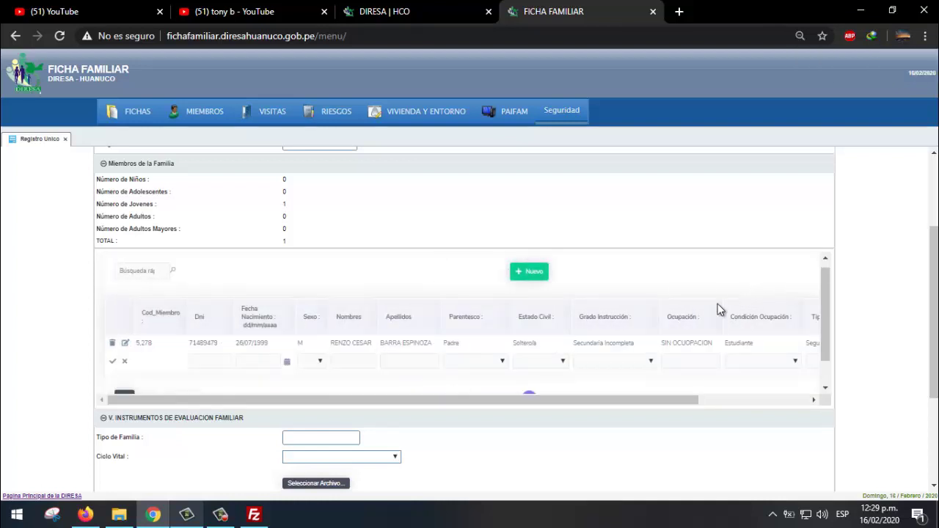
- Set Tipo de Familia to Nuclear and Ciclo Vital to Familia en formación
scroll(694, 313, "down", 1)
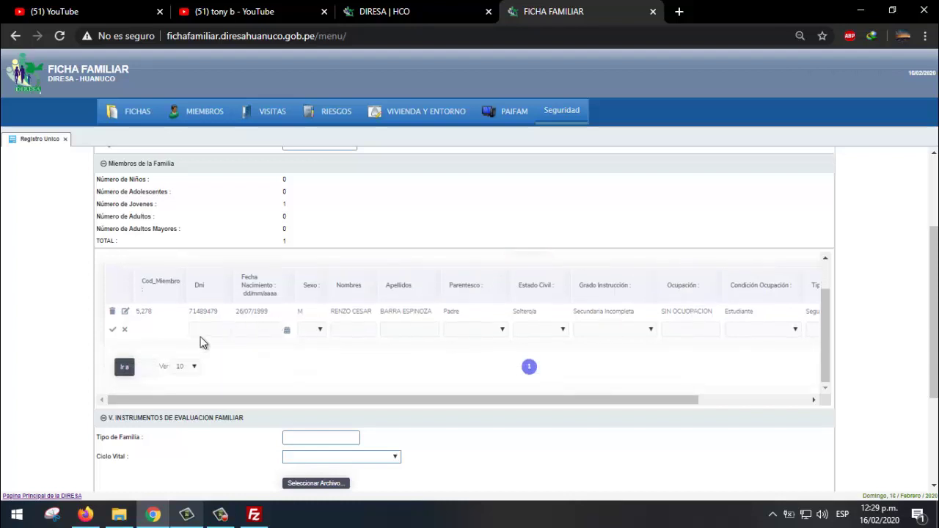
scroll(329, 325, "down", 1)
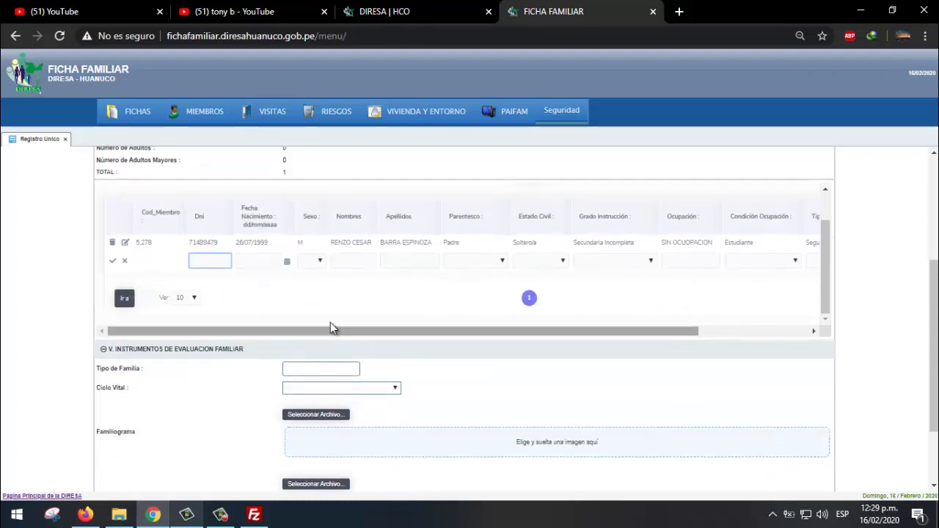
scroll(92, 350, "down", 1)
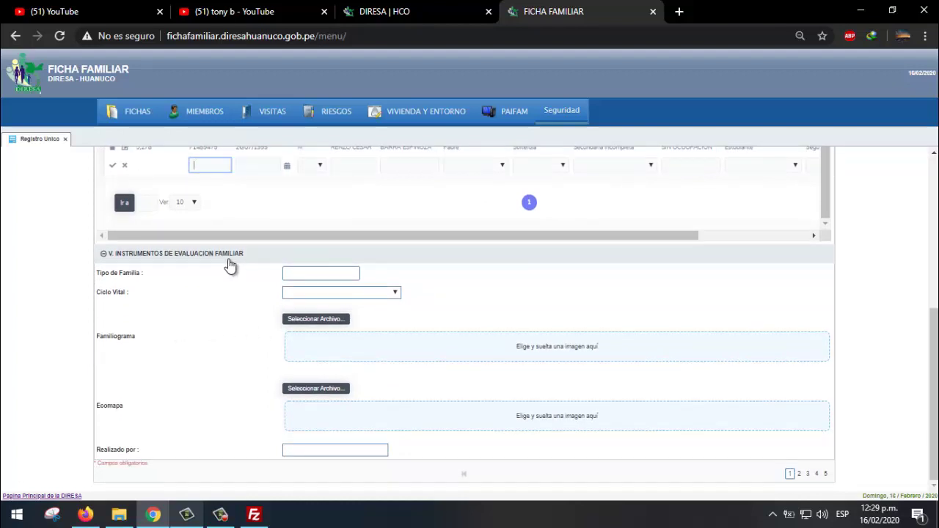
left_click(303, 272)
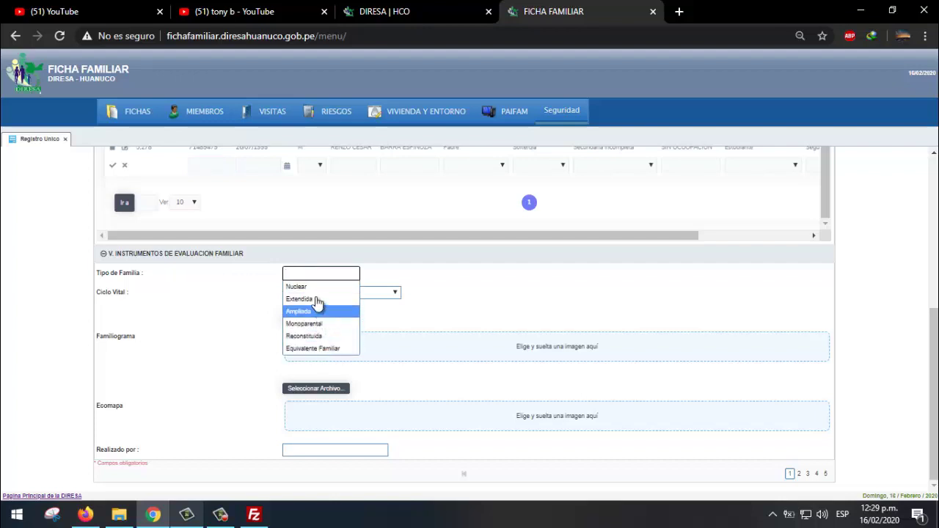
left_click(311, 287)
left_click(338, 294)
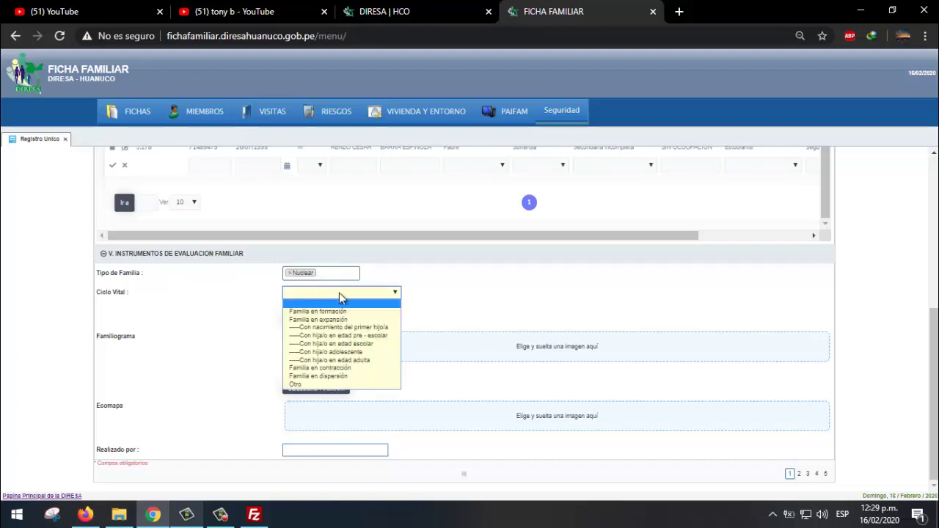
left_click(354, 311)
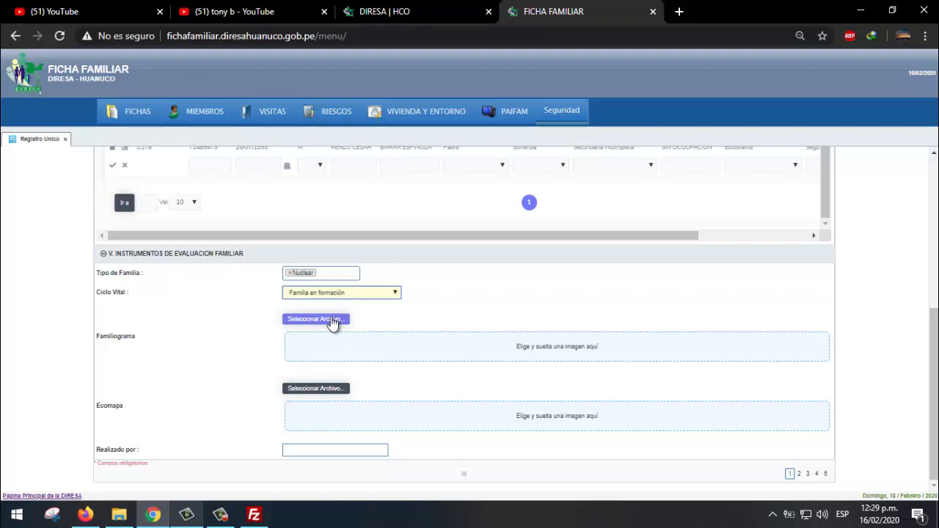
- Open the Familiograma file picker, close it unused, and reopen it on FICHA FAMILIAR
left_click(332, 323)
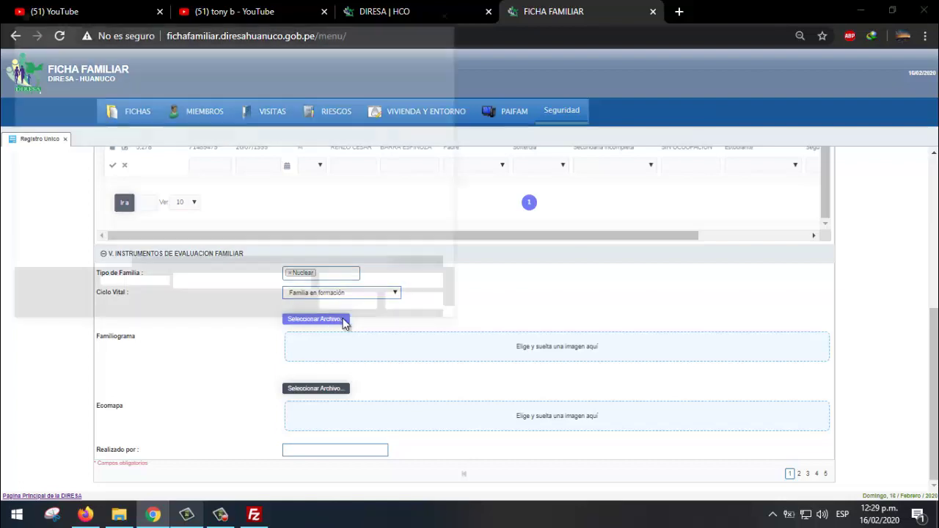
left_click_drag(293, 21, 749, 12)
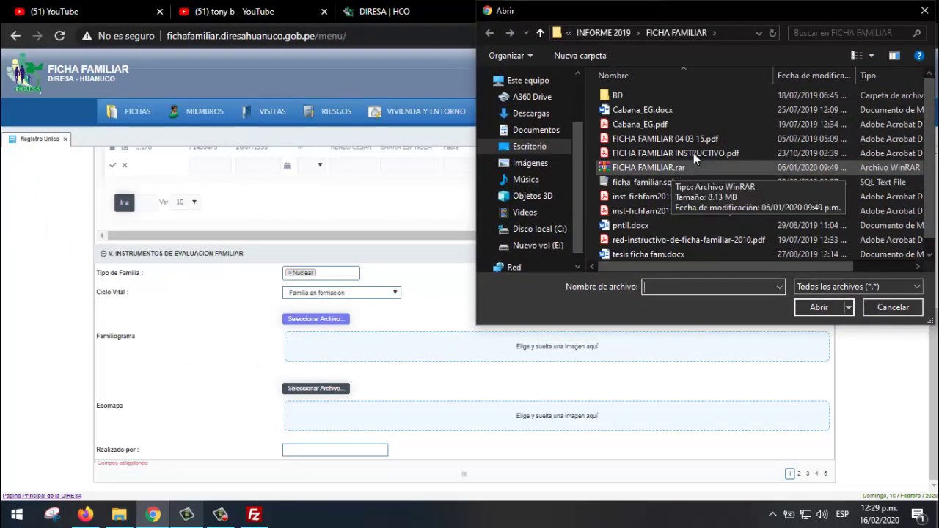
left_click(659, 141)
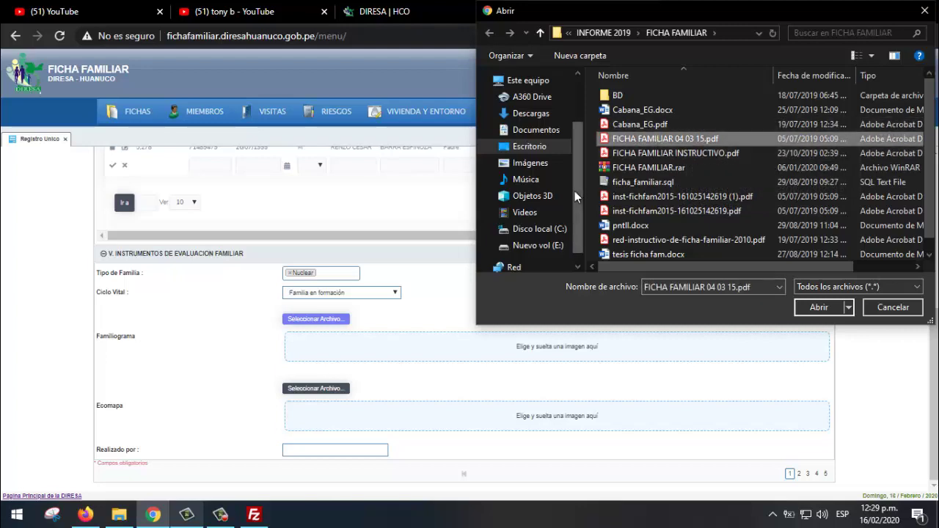
left_click(923, 12)
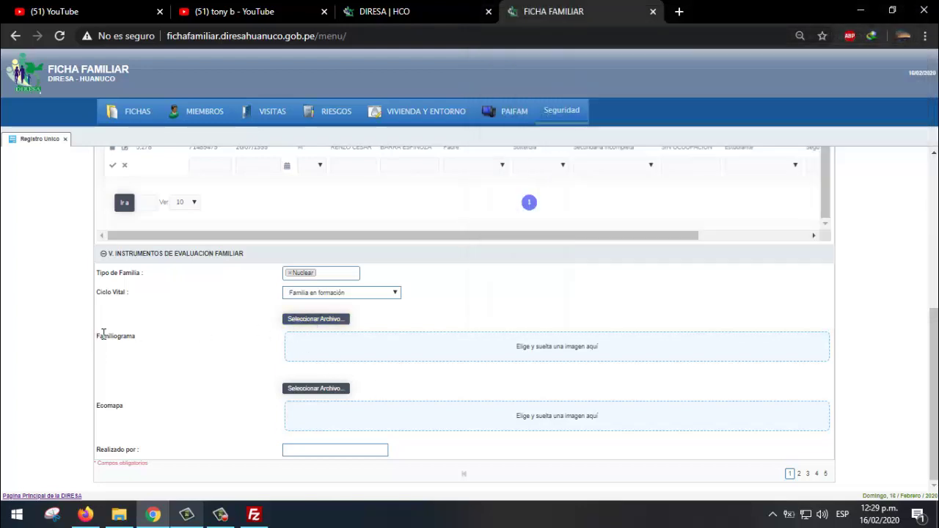
left_click(311, 321)
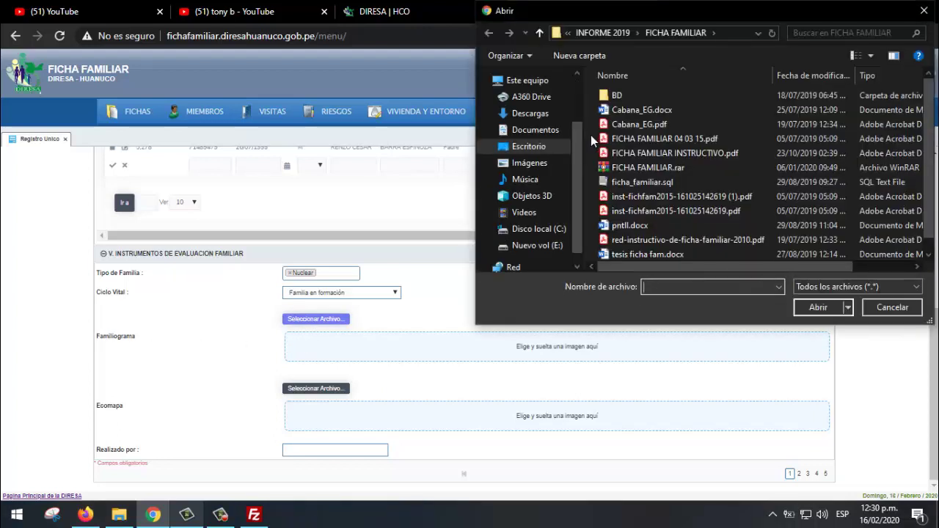
- Browse to the Escritorio folder in the Abrir dialog and scan its F-named files
scroll(653, 143, "down", 1)
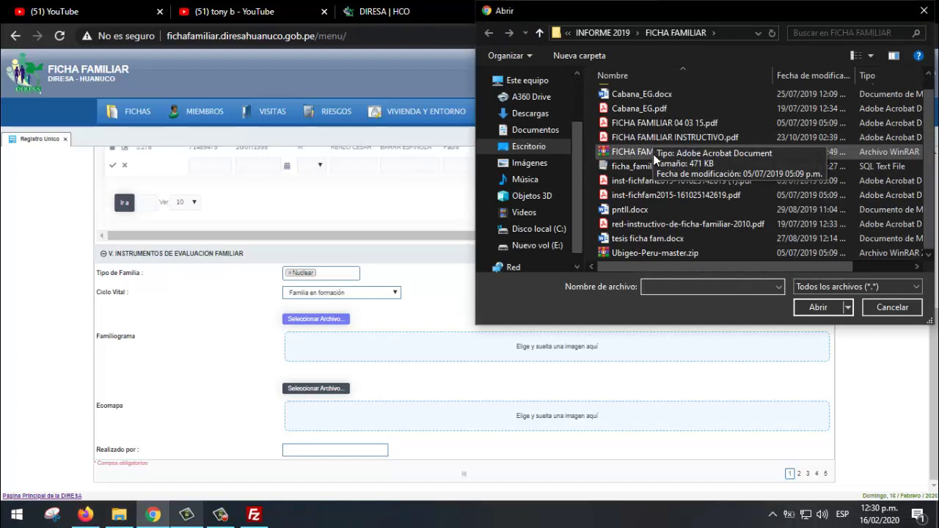
left_click(547, 164)
left_click(536, 147)
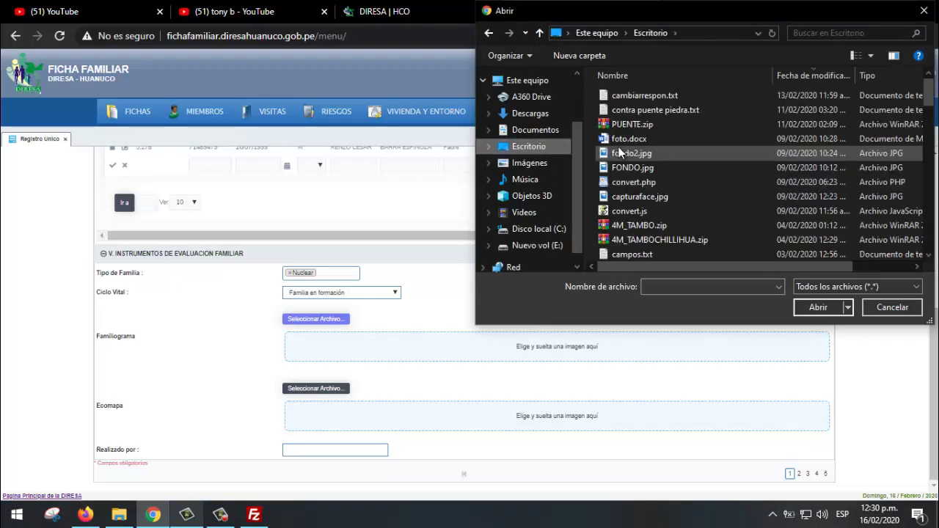
left_click(646, 138)
left_click(650, 124)
key("Down")
key("Down")
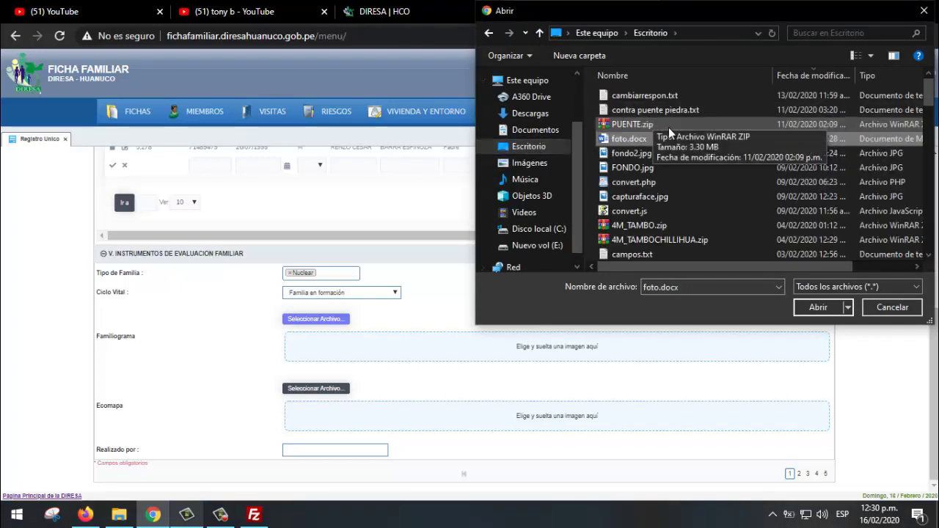
key("f")
key("f")
key("f")
key("f")
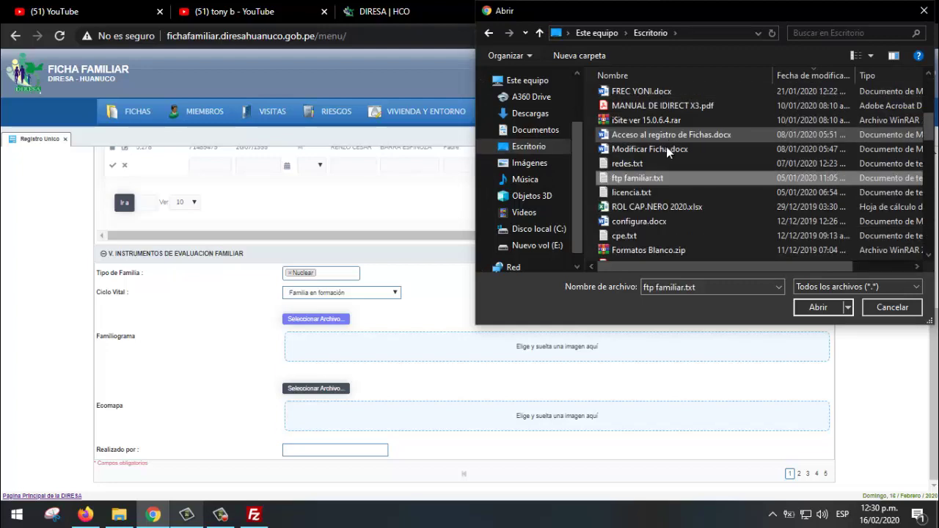
scroll(664, 172, "down", 3)
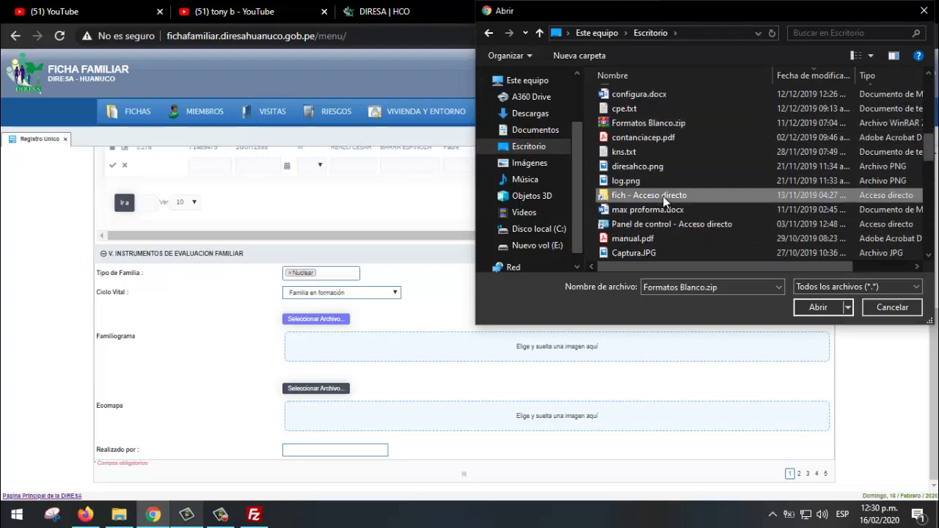
key("f")
key("f")
- Locate fondo2.jpg among the Desktop files and choose it as the Familiograma image
key("f")
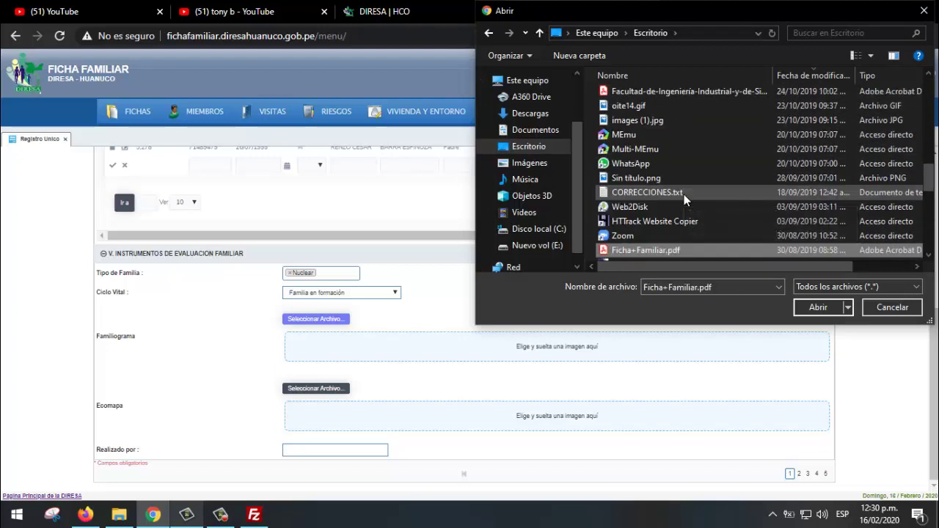
scroll(684, 194, "down", 3)
key("f")
key("f")
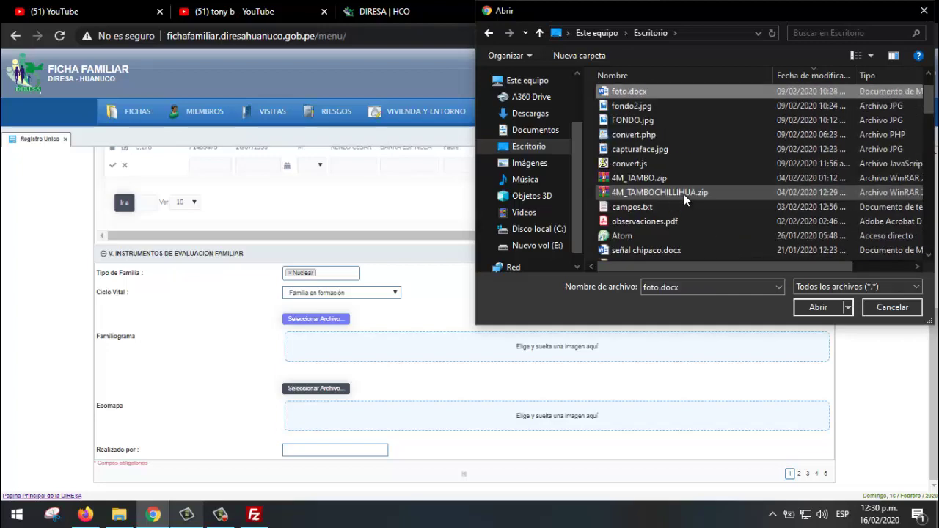
key("f")
key("f")
key("f")
key("f")
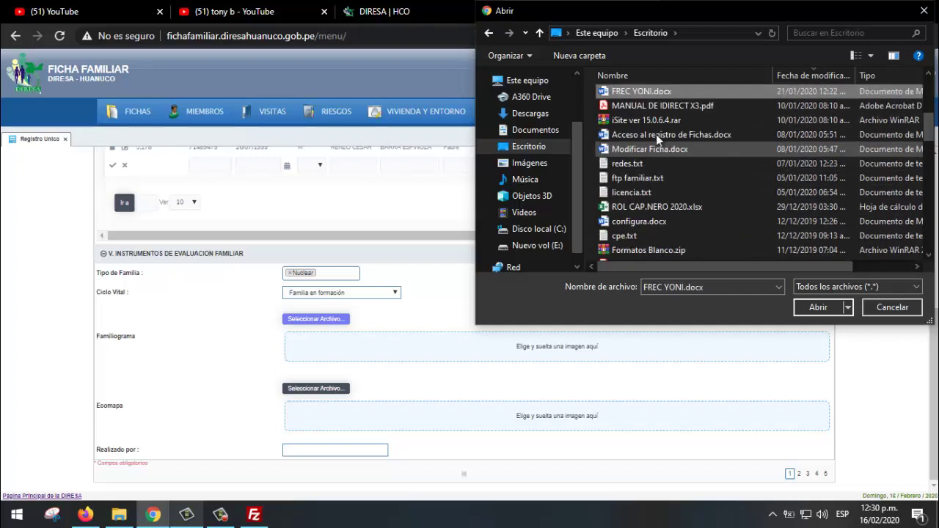
key("f")
scroll(651, 124, "down", 3)
key("f")
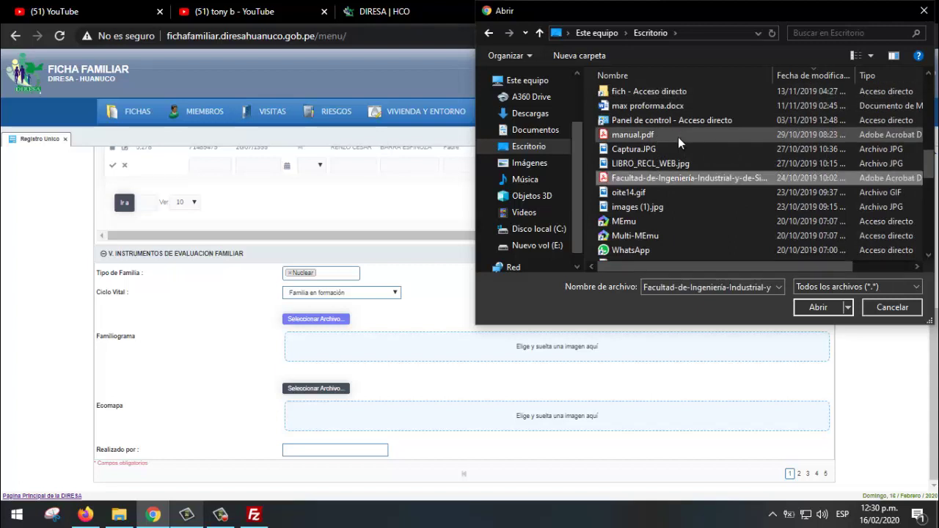
left_click(656, 149)
left_click(646, 165)
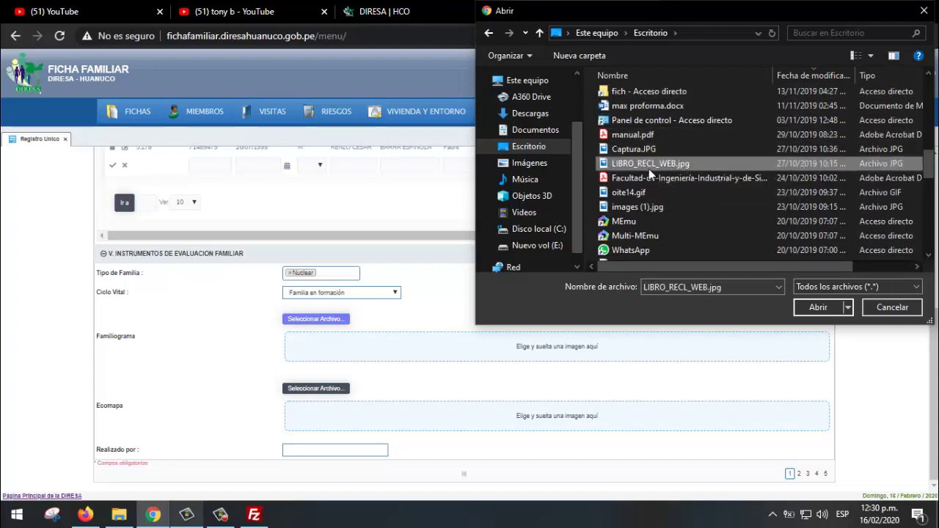
left_click(642, 194)
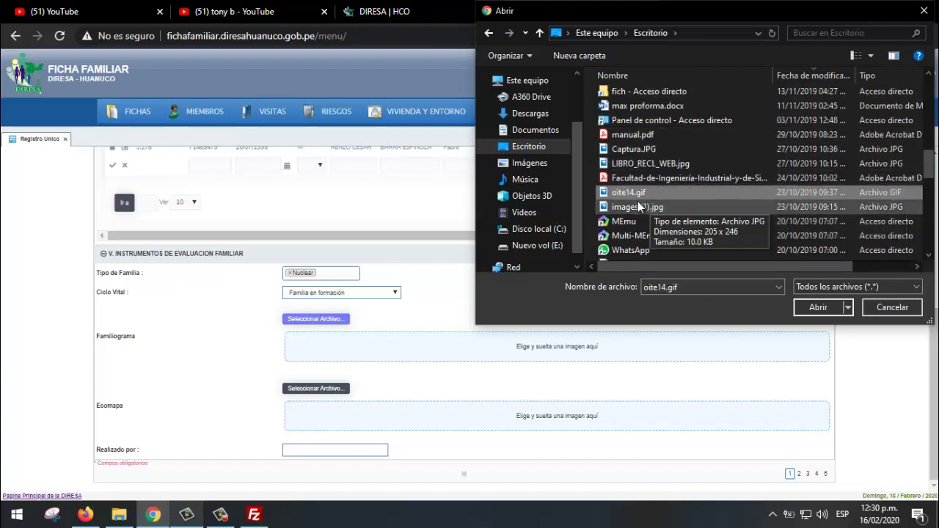
left_click(660, 176)
key("f")
key("f")
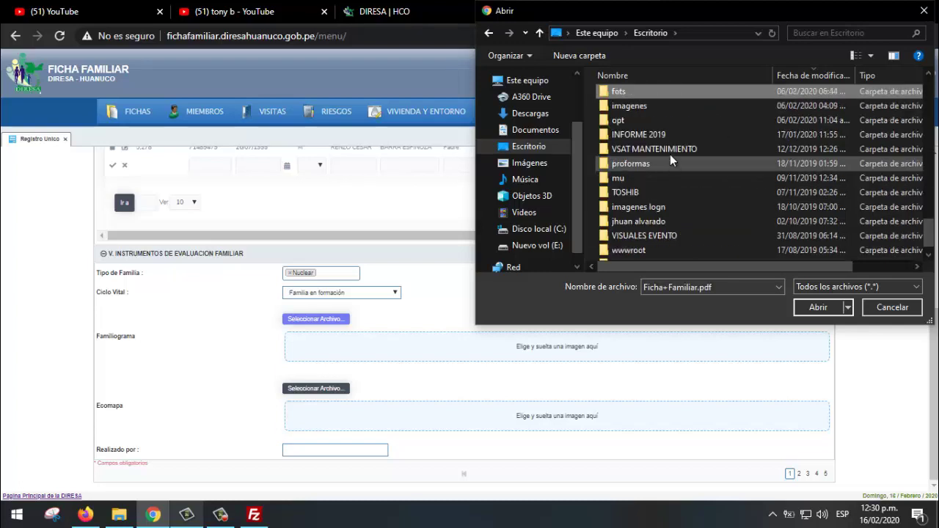
key("f")
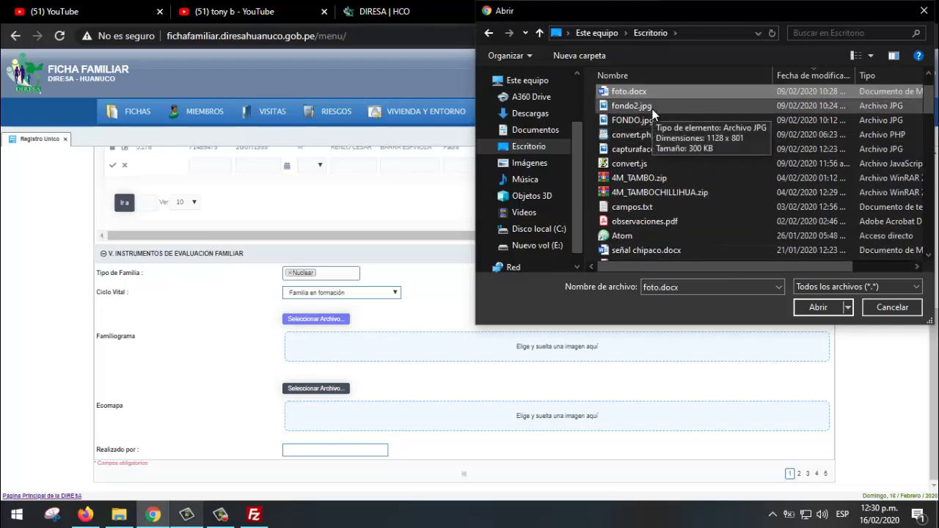
double_click(631, 106)
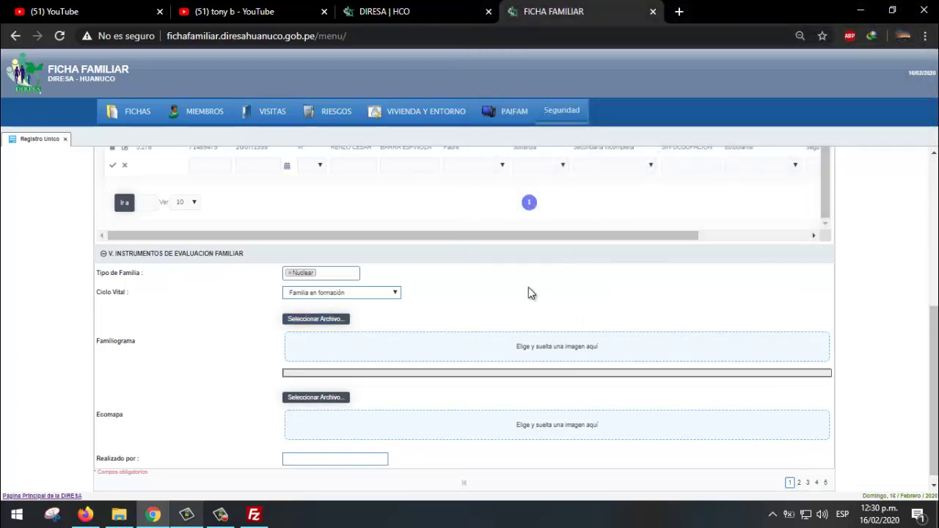
- Check the uploaded fondo2.jpg Familiograma, then save the family record with Guardar
scroll(535, 326, "down", 4)
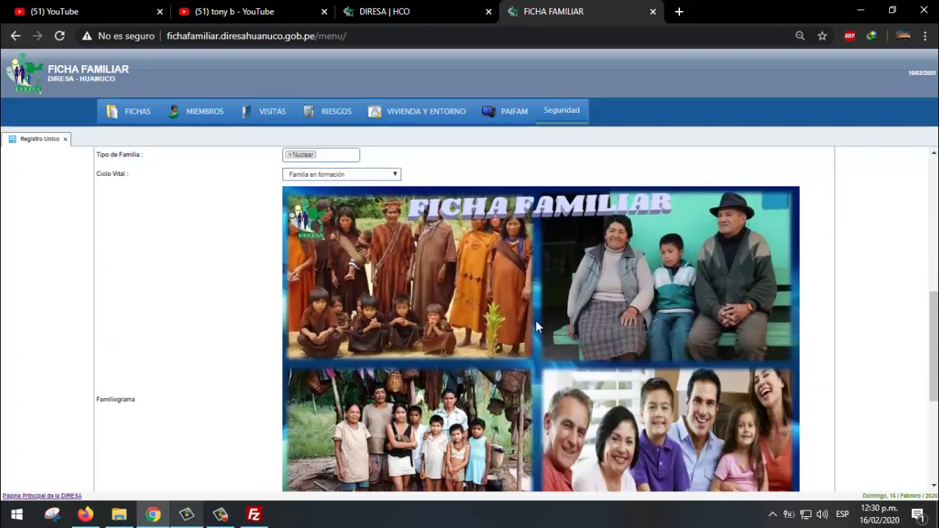
scroll(537, 330, "up", 2)
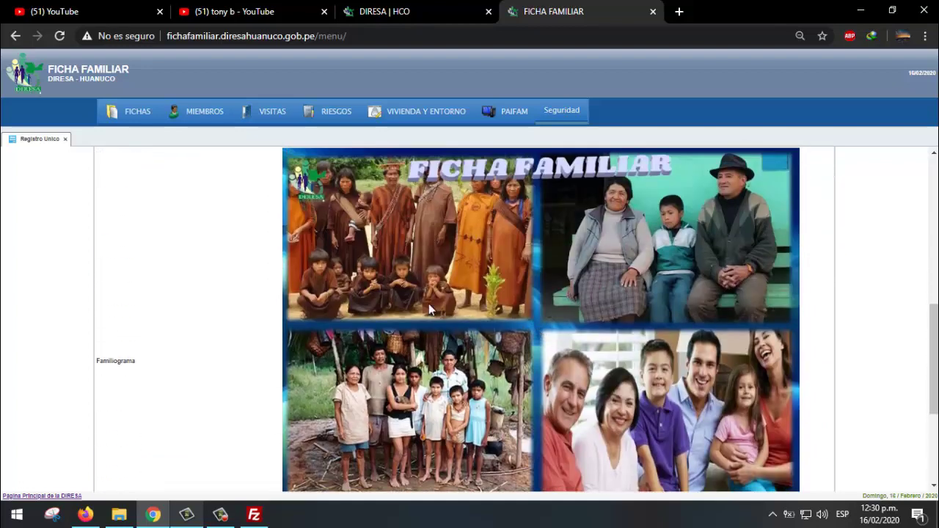
scroll(429, 304, "down", 3)
scroll(356, 306, "up", 1)
scroll(440, 294, "up", 3)
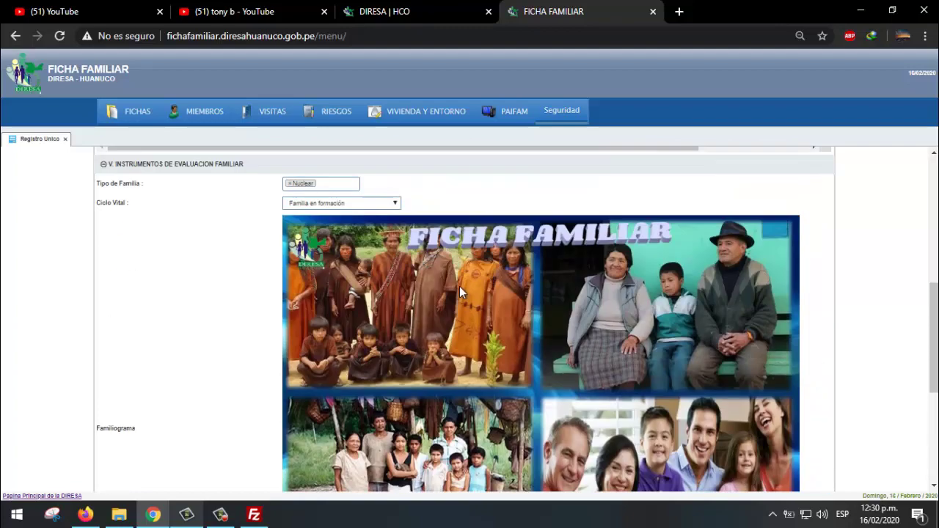
scroll(460, 286, "down", 4)
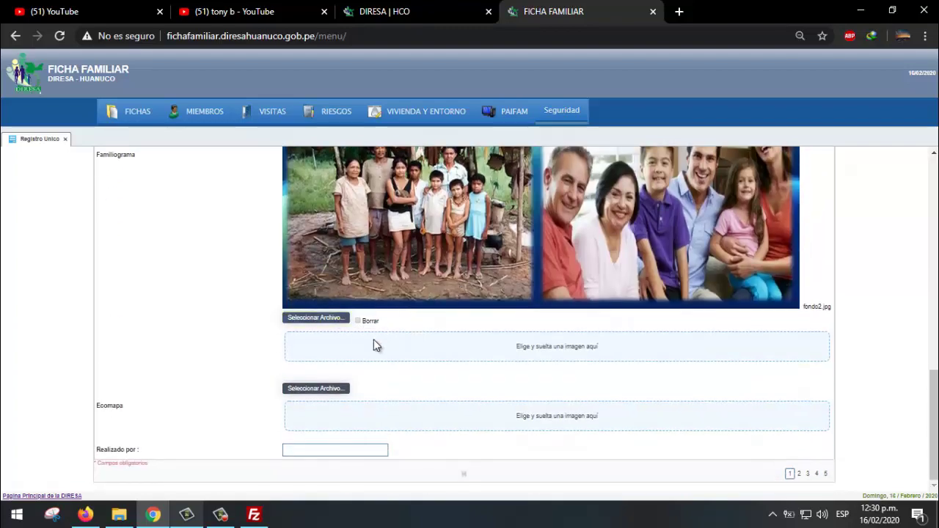
scroll(371, 345, "up", 5)
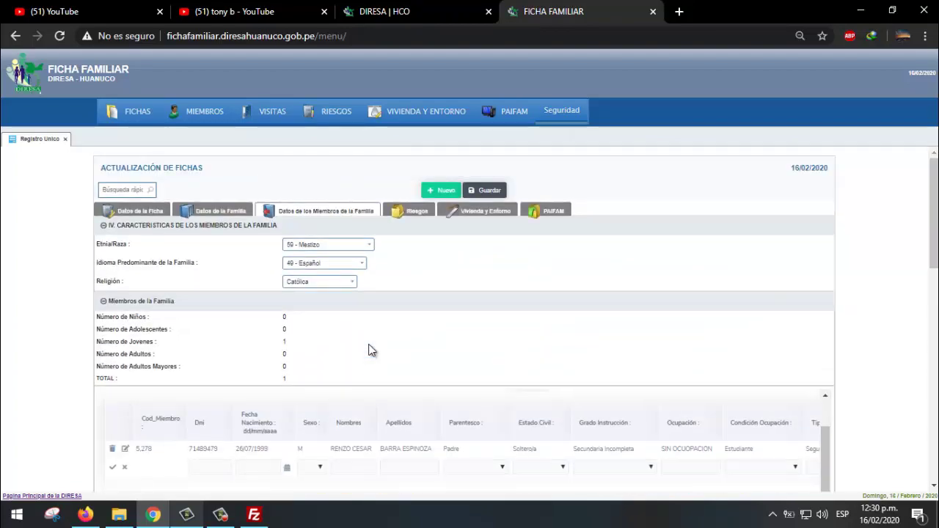
scroll(369, 348, "down", 7)
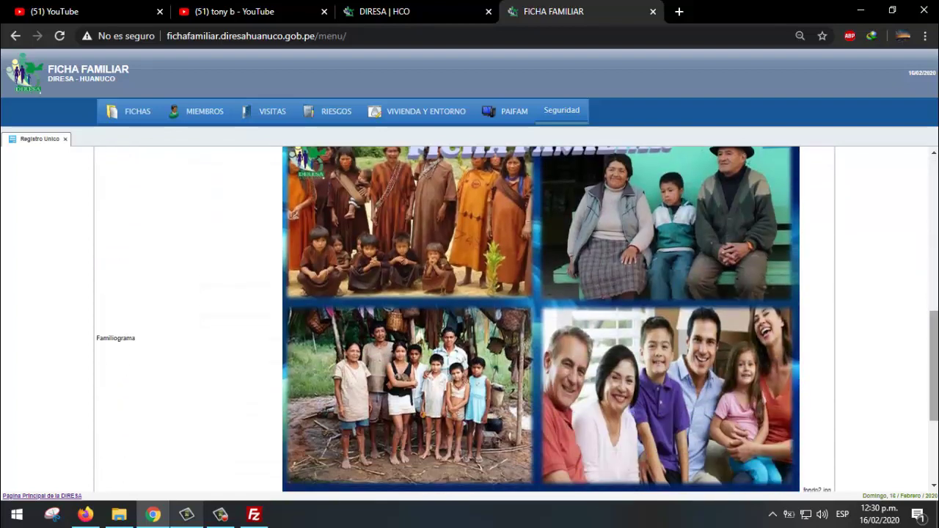
scroll(469, 319, "down", 3)
scroll(470, 319, "up", 10)
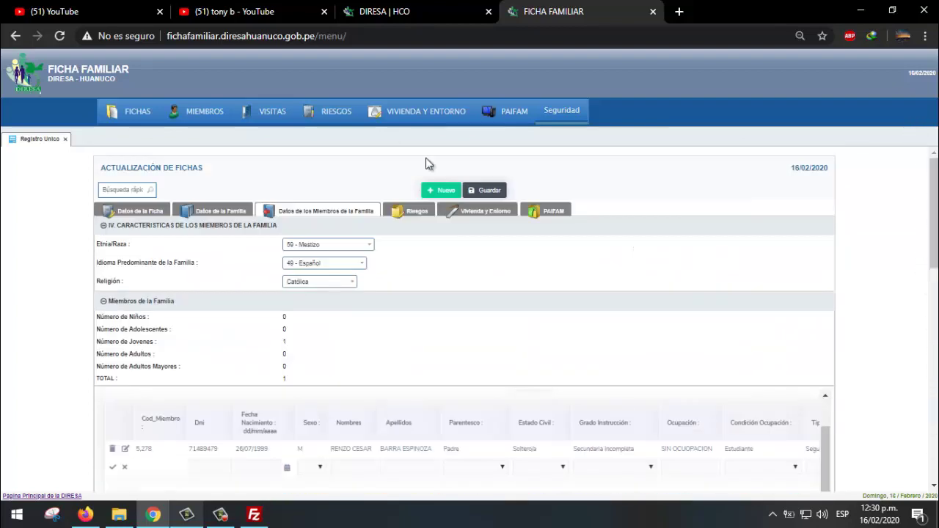
left_click(499, 190)
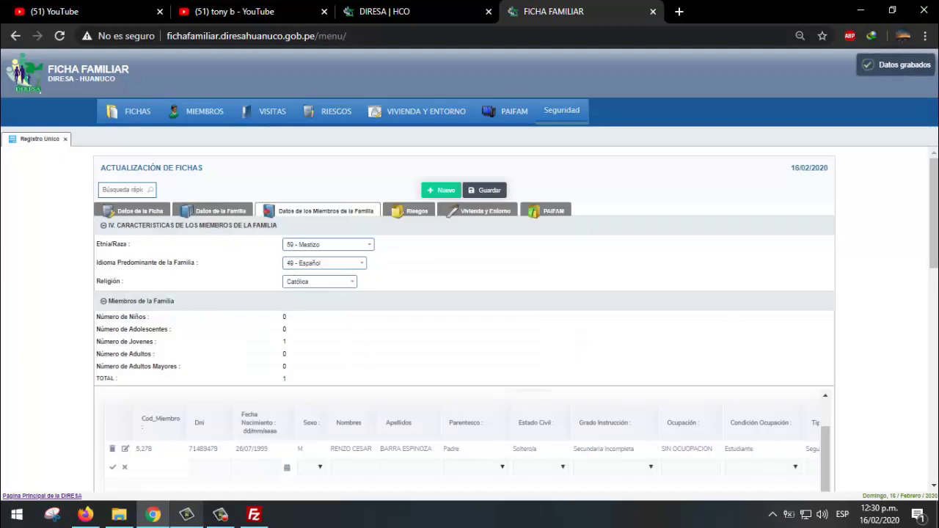
- Scroll down past the saved Familiograma to the empty Ecomapa section
scroll(114, 233, "down", 1)
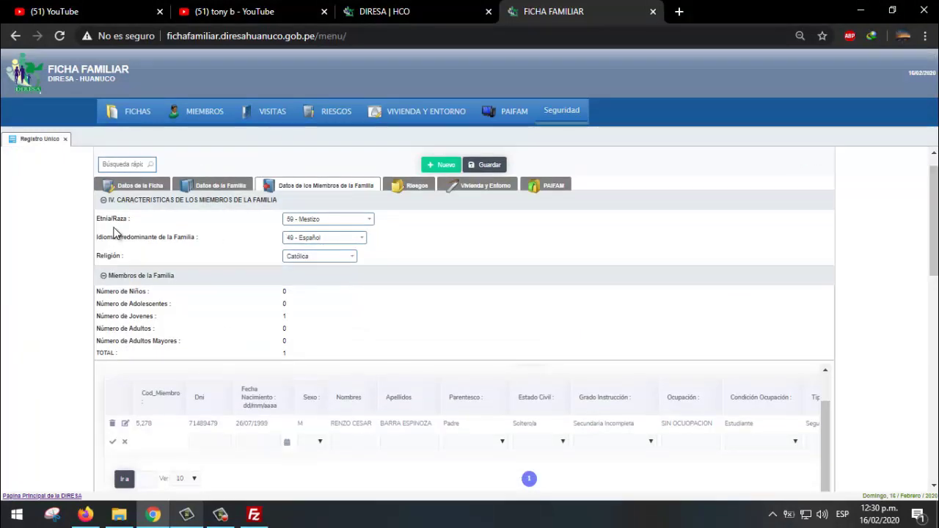
left_click_drag(933, 220, 914, 325)
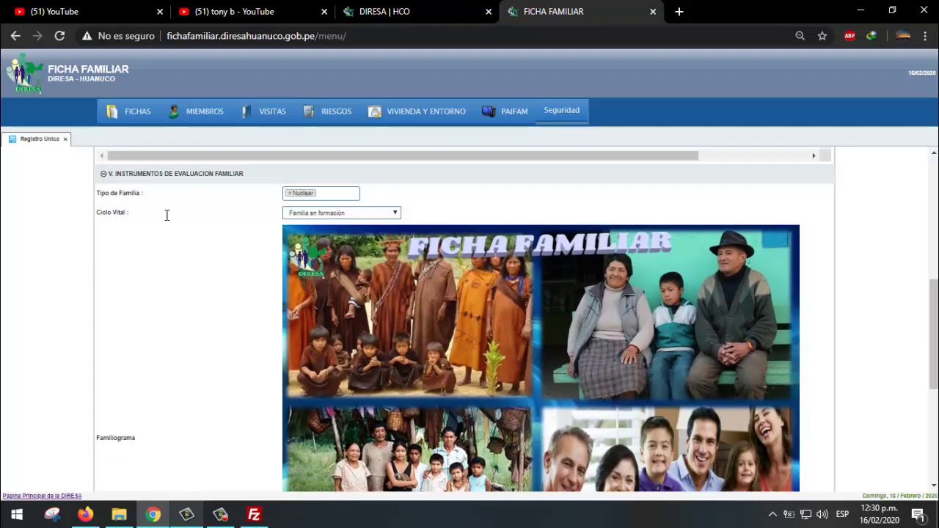
scroll(140, 225, "down", 1)
scroll(176, 308, "down", 1)
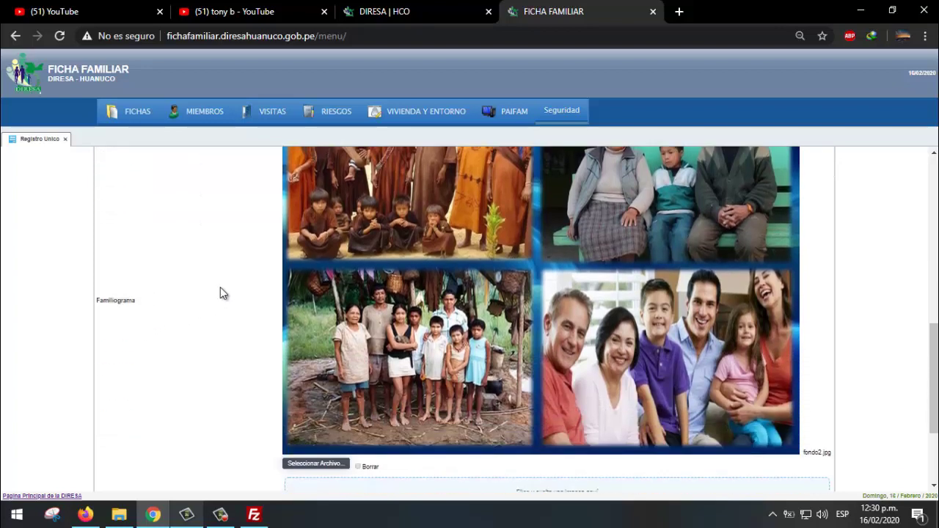
scroll(473, 282, "down", 2)
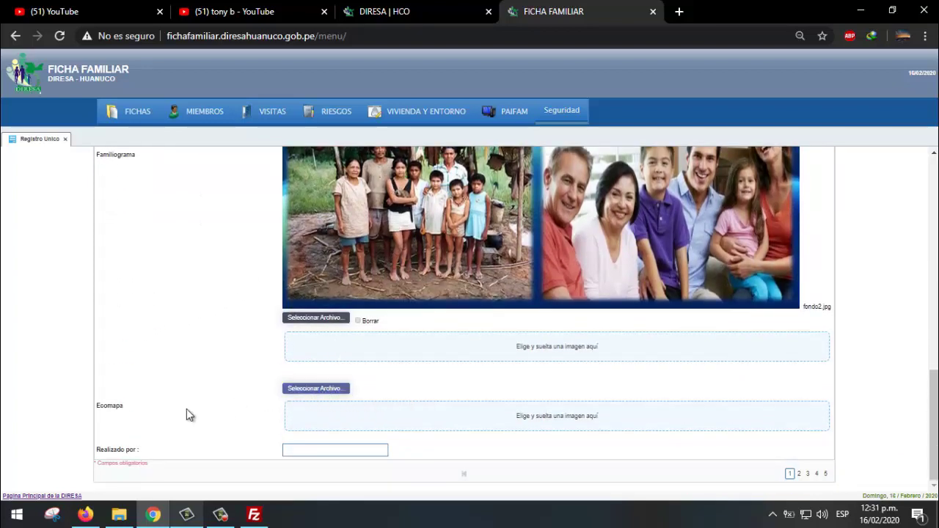
- Pick fondo2.jpg for the Ecomapa through the file picker
left_click(119, 514)
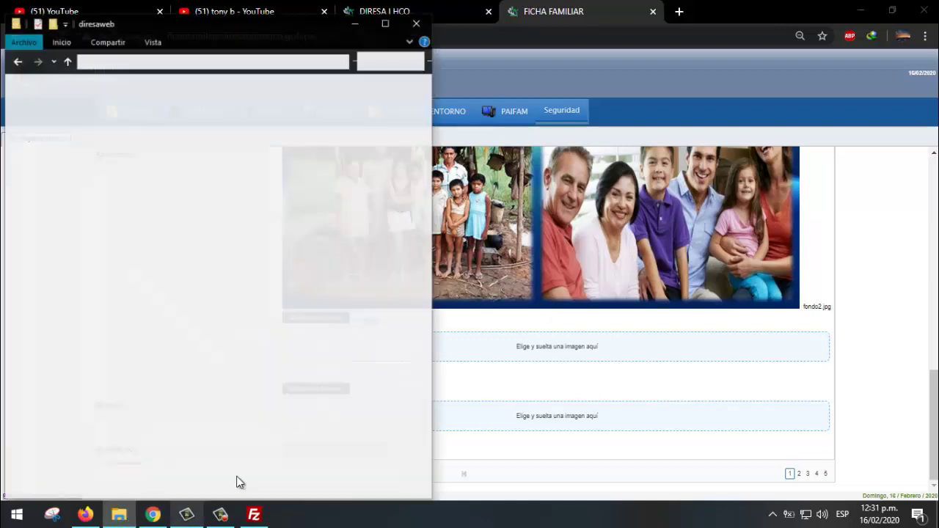
left_click(362, 12)
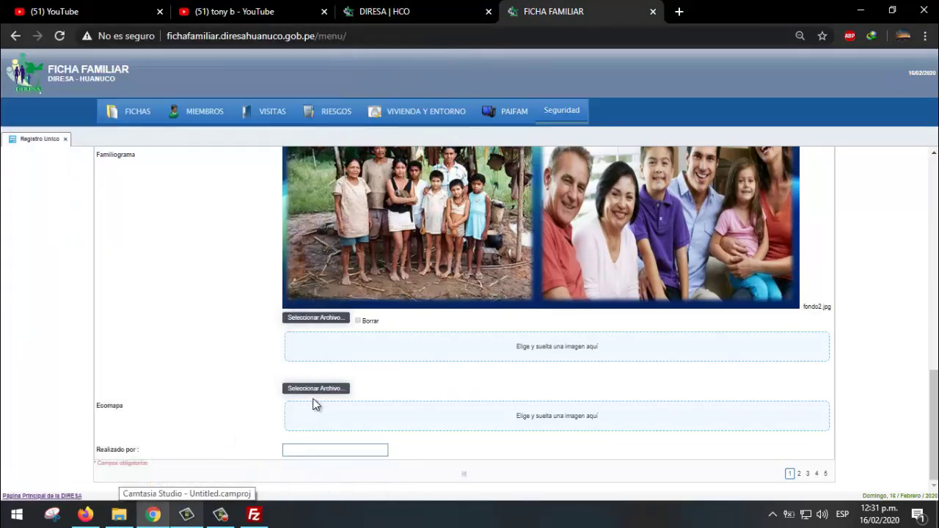
left_click(309, 392)
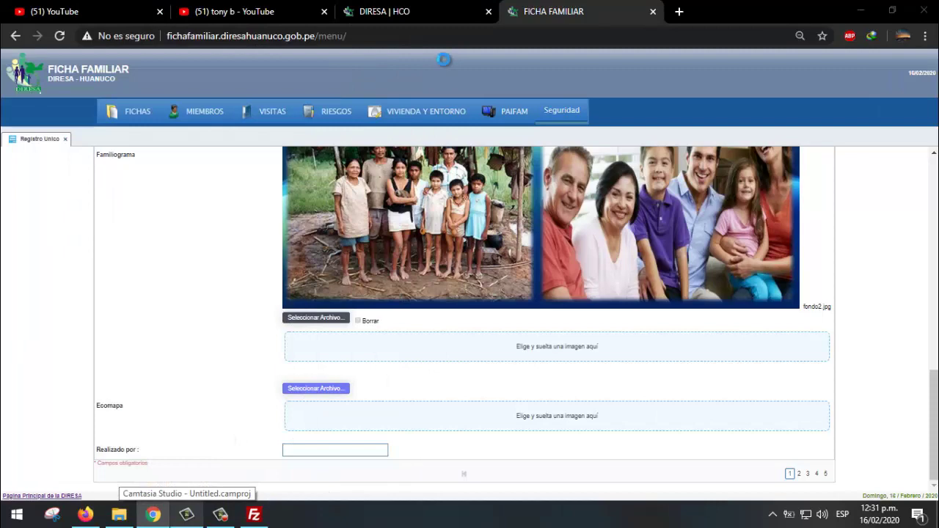
double_click(757, 140)
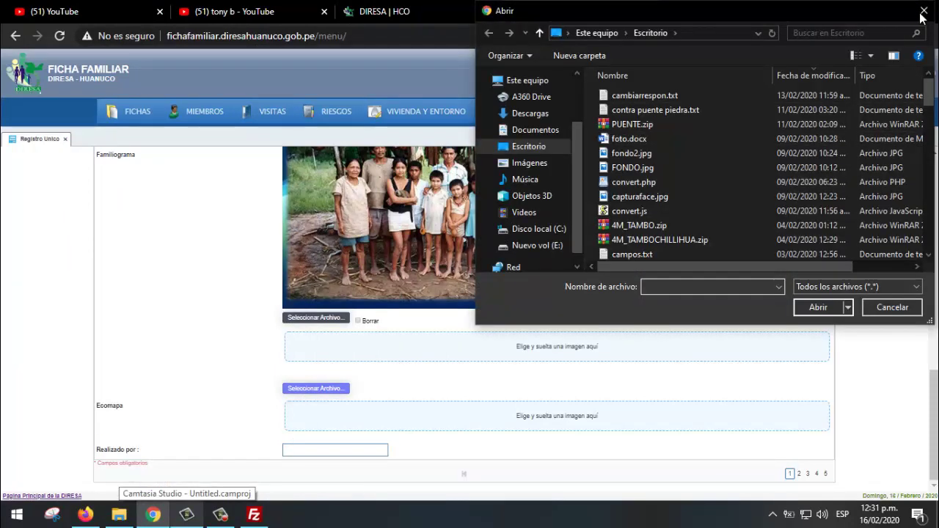
- Open File Explorer's Imágenes folder and drag 2.jpg onto the Ecomapa drop zone
left_click(121, 517)
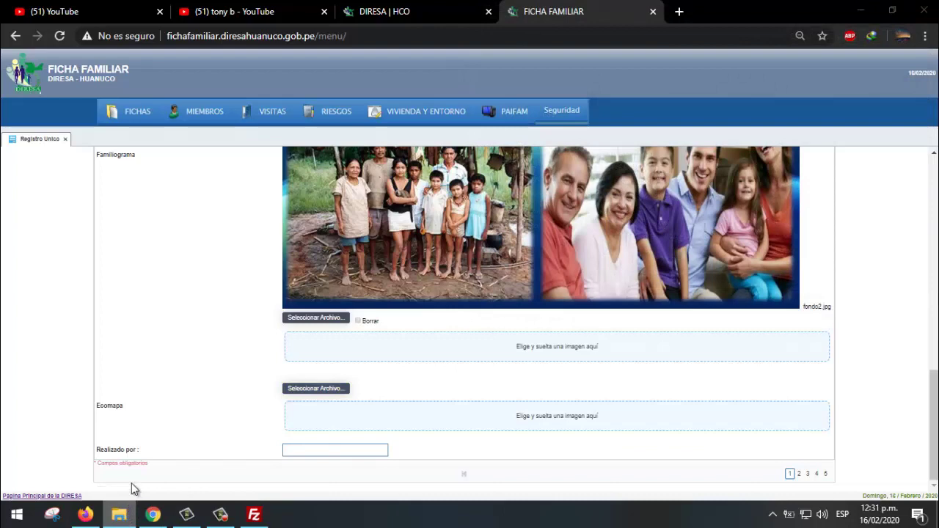
left_click_drag(132, 482, 131, 482)
left_click(594, 237)
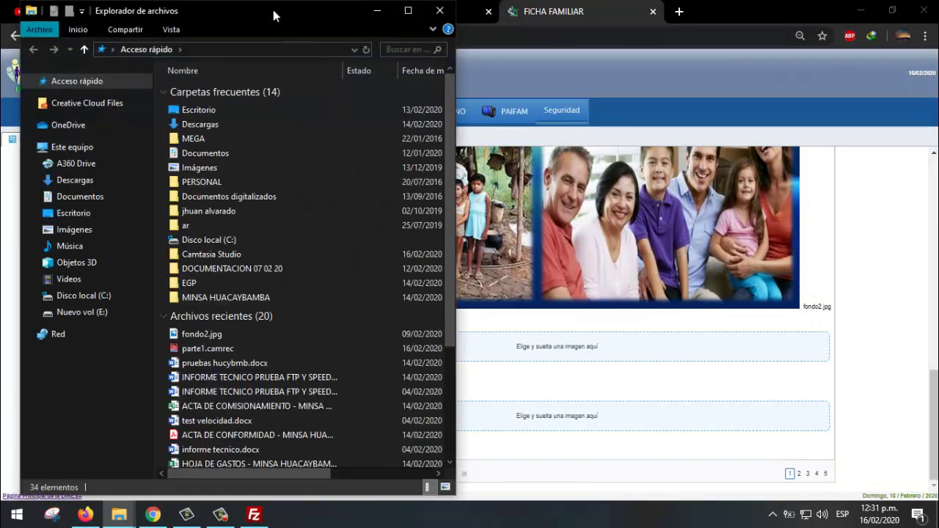
left_click_drag(274, 15, 738, 6)
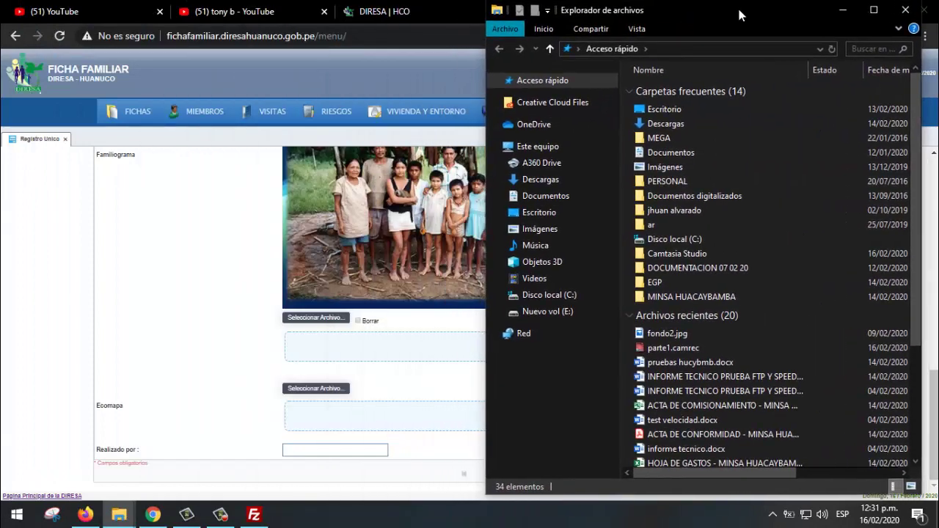
left_click(554, 230)
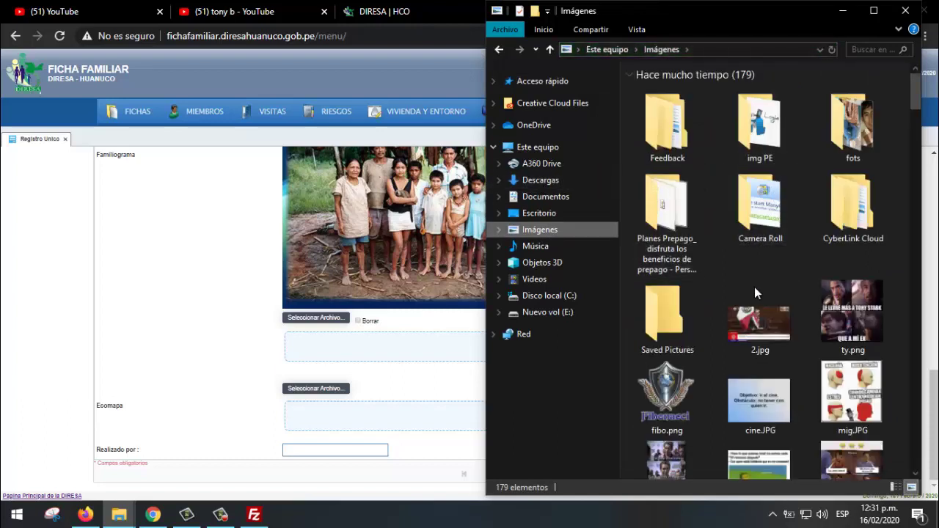
left_click(763, 327)
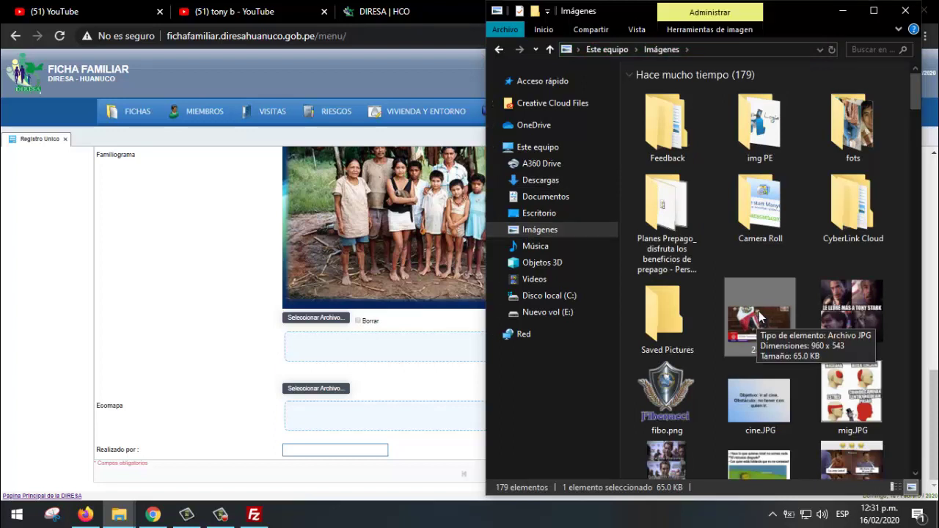
left_click_drag(757, 309, 330, 420)
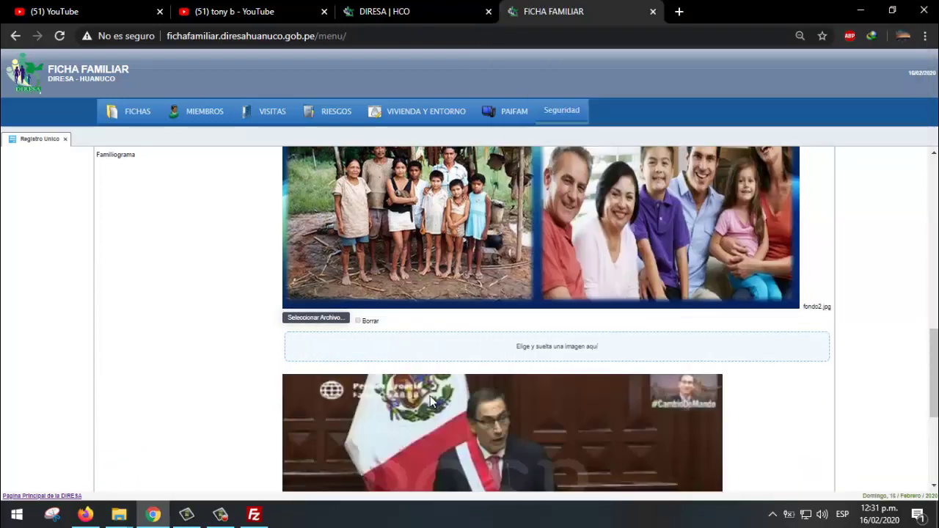
- Drag FONDO.jpg from Explorer's Escritorio folder onto the Ecomapa image field, replacing 2.jpg
scroll(430, 395, "down", 2)
scroll(430, 395, "down", 1)
scroll(448, 285, "up", 2)
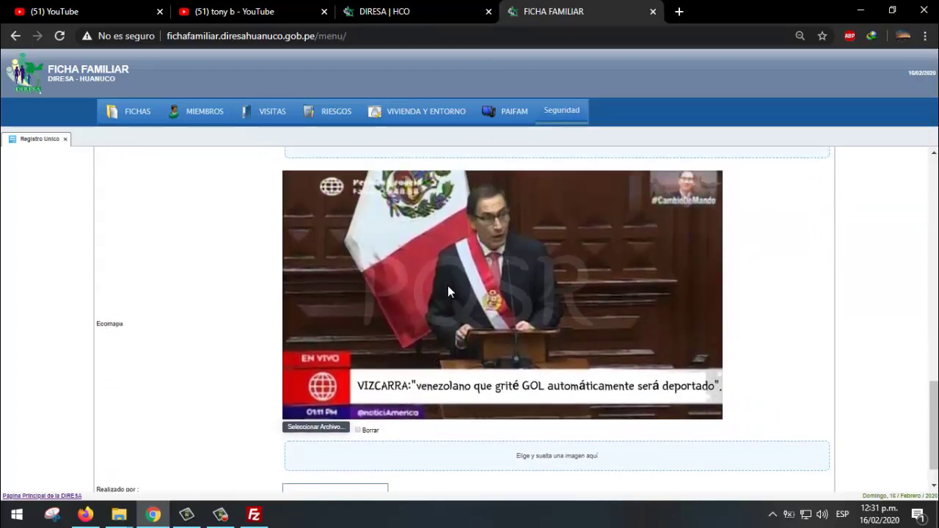
scroll(453, 321, "down", 2)
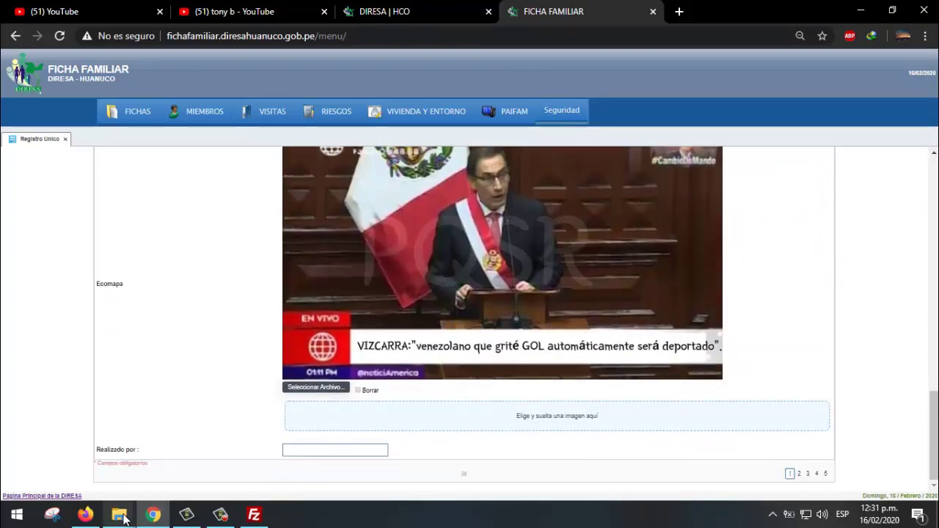
mouse_move(121, 518)
left_click(150, 470)
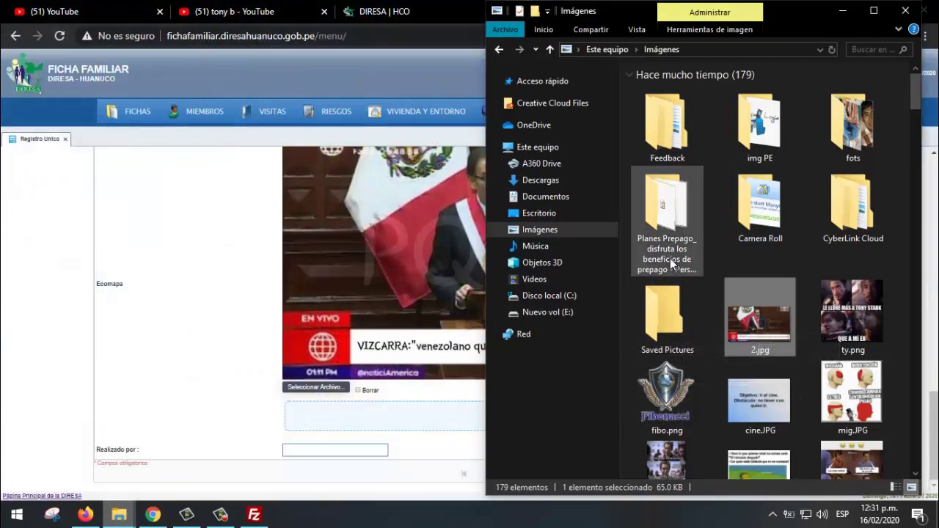
left_click(544, 199)
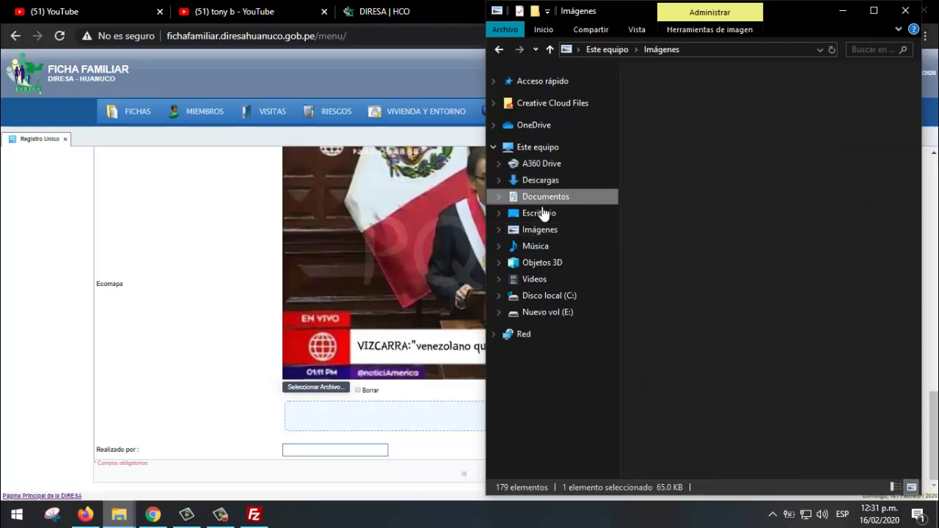
left_click(551, 218)
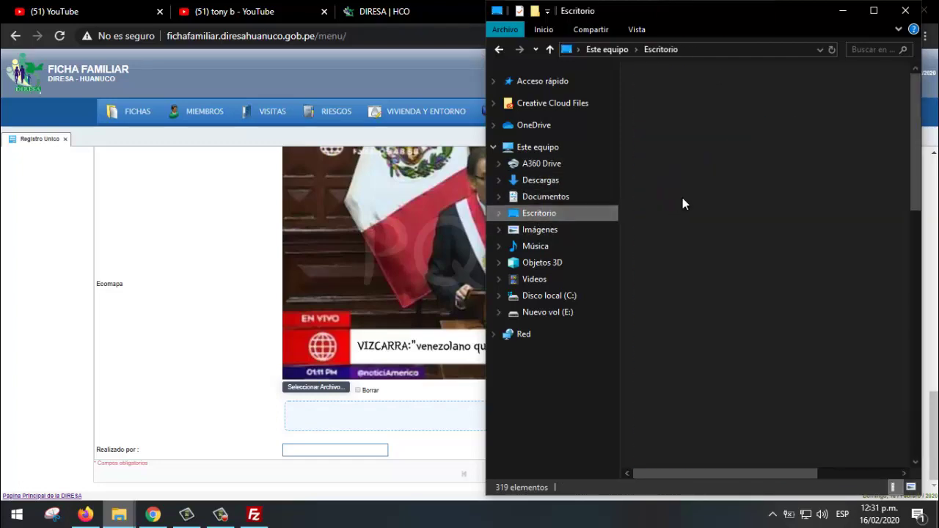
left_click(709, 147)
left_click(692, 161)
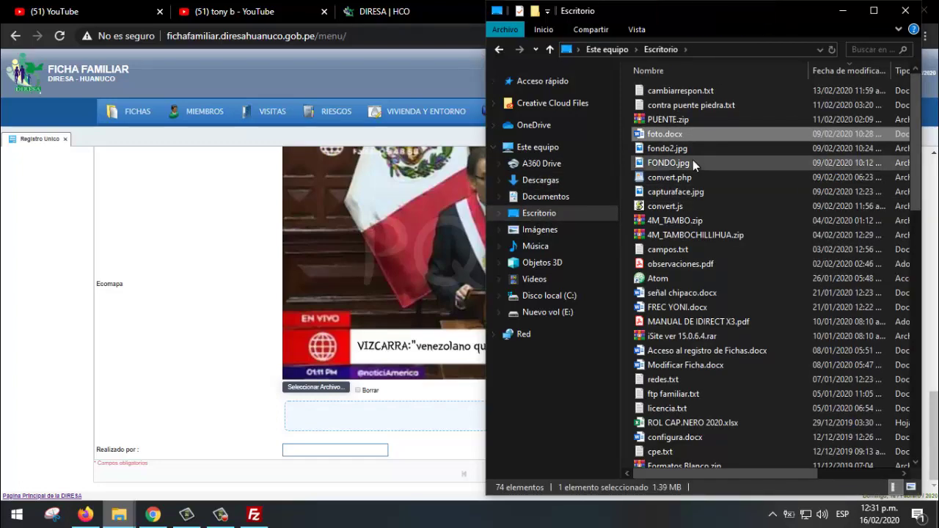
left_click_drag(679, 164, 424, 267)
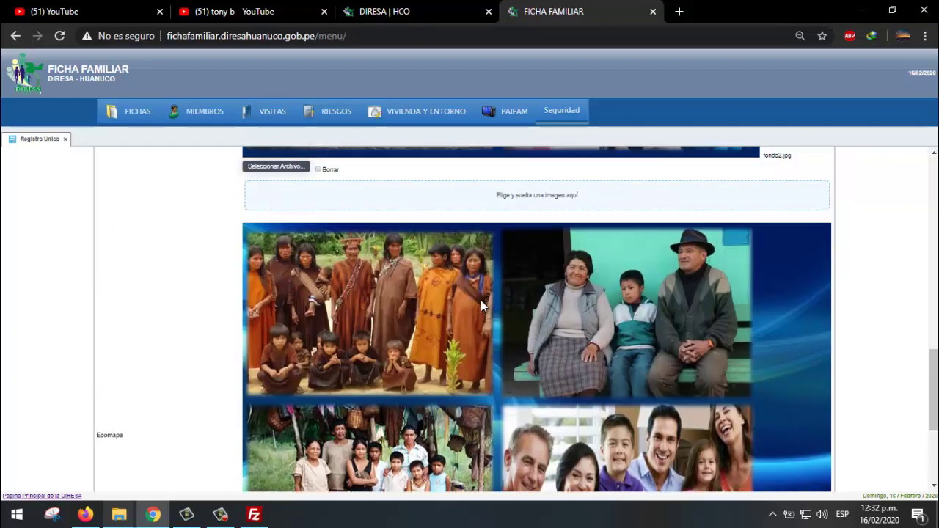
- Drag diresahco.png from the Escritorio Explorer window onto the Ecomapa field
scroll(481, 300, "up", 1)
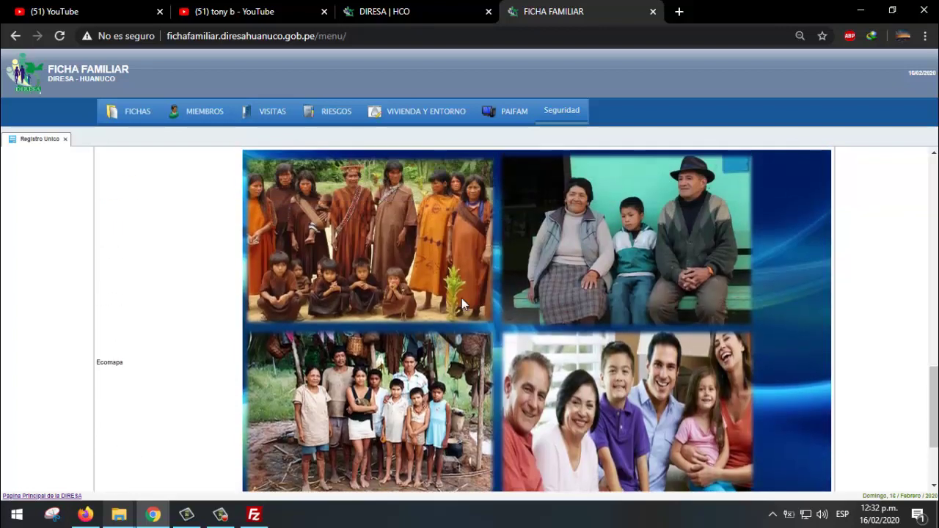
scroll(249, 376, "down", 1)
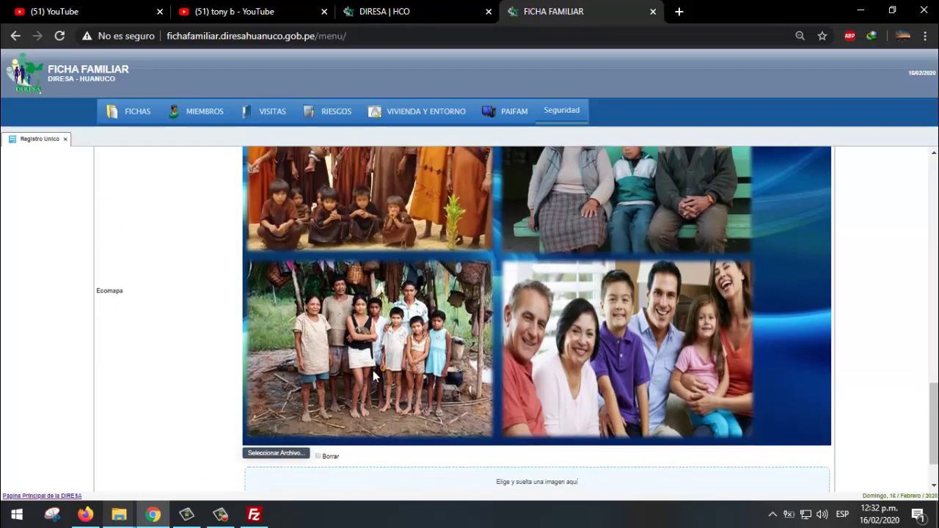
scroll(363, 378, "down", 1)
mouse_move(119, 515)
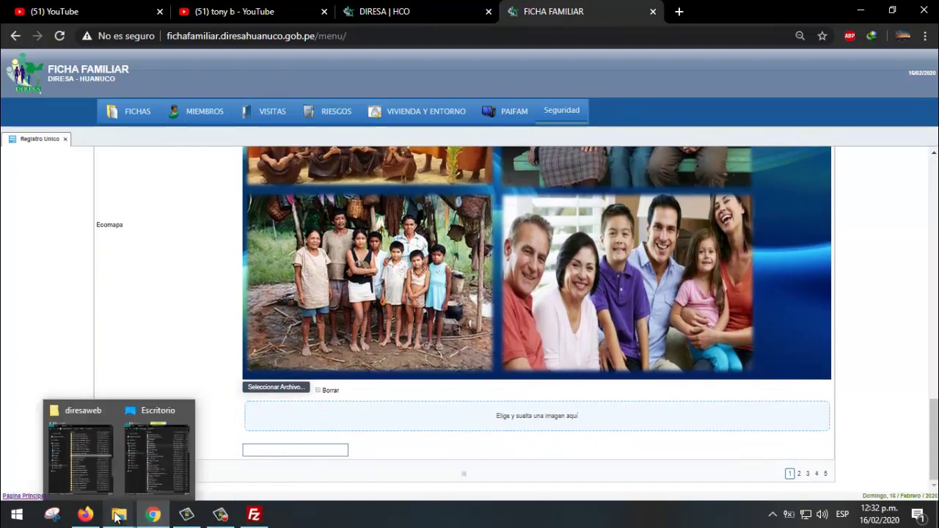
left_click(154, 487)
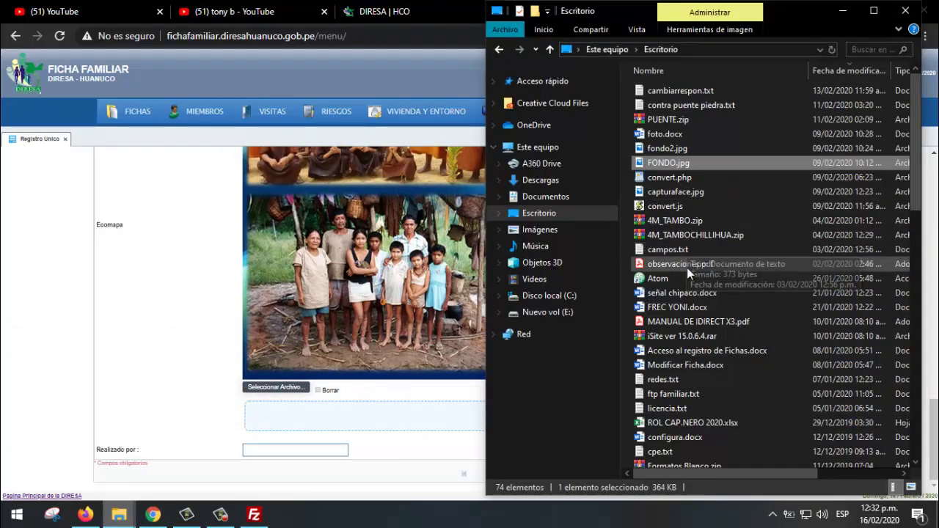
scroll(679, 294, "down", 2)
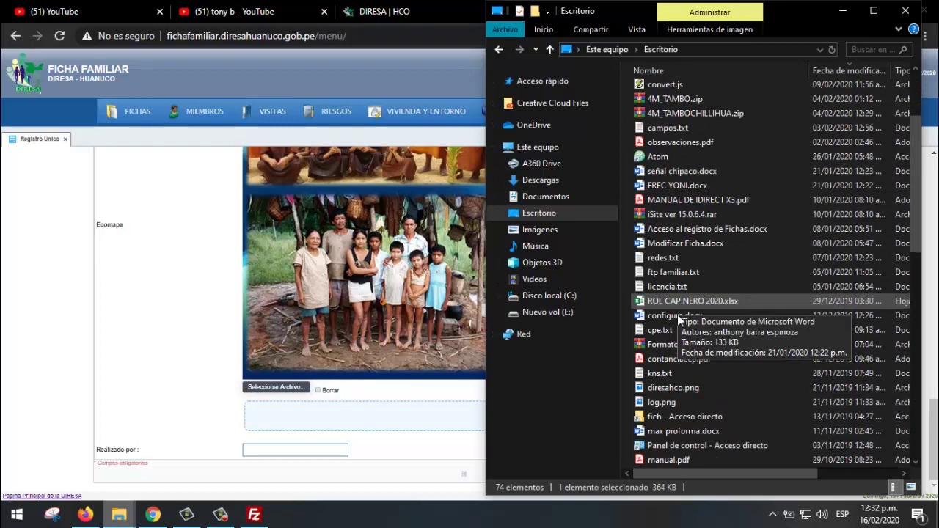
scroll(664, 380, "up", 1)
scroll(665, 380, "down", 2)
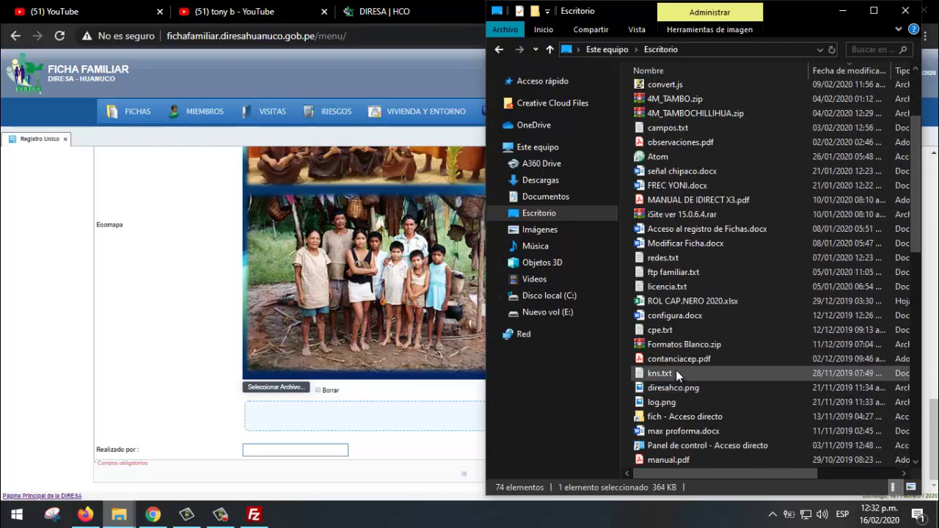
left_click_drag(690, 387, 374, 292)
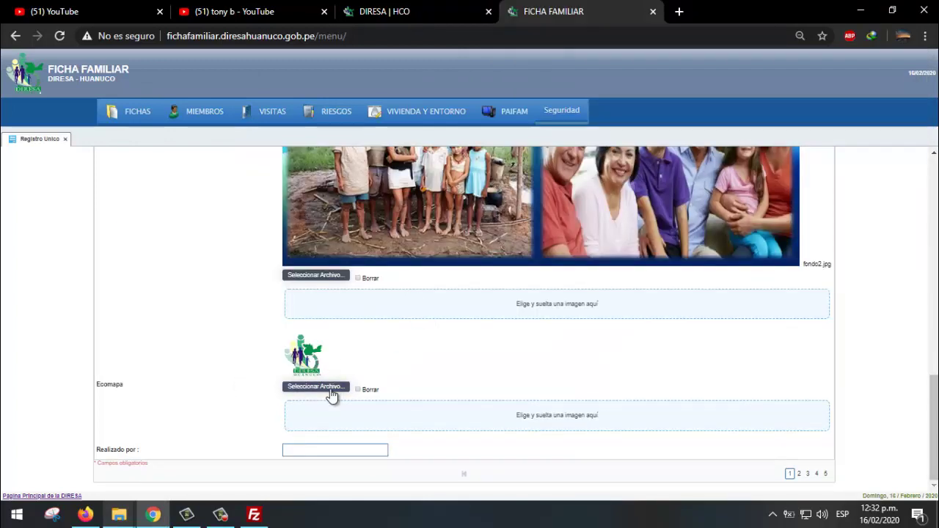
- Tick Borrar on the family collage image and save the record
scroll(401, 383, "up", 5)
scroll(401, 383, "down", 5)
left_click(359, 279)
scroll(382, 299, "up", 10)
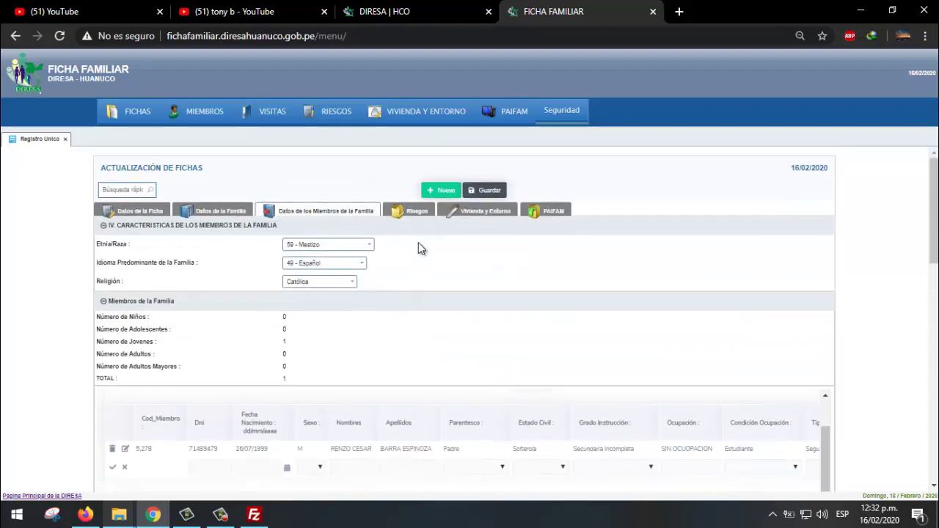
left_click(485, 194)
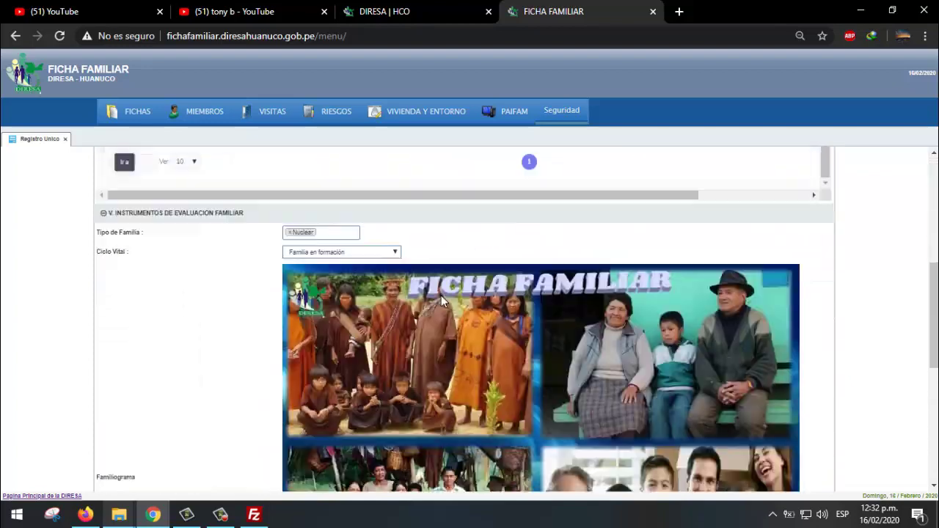
- Untick Borrar and save again, keeping the collage and DIRESA logo images
scroll(441, 301, "down", 3)
scroll(441, 301, "down", 1)
left_click(358, 278)
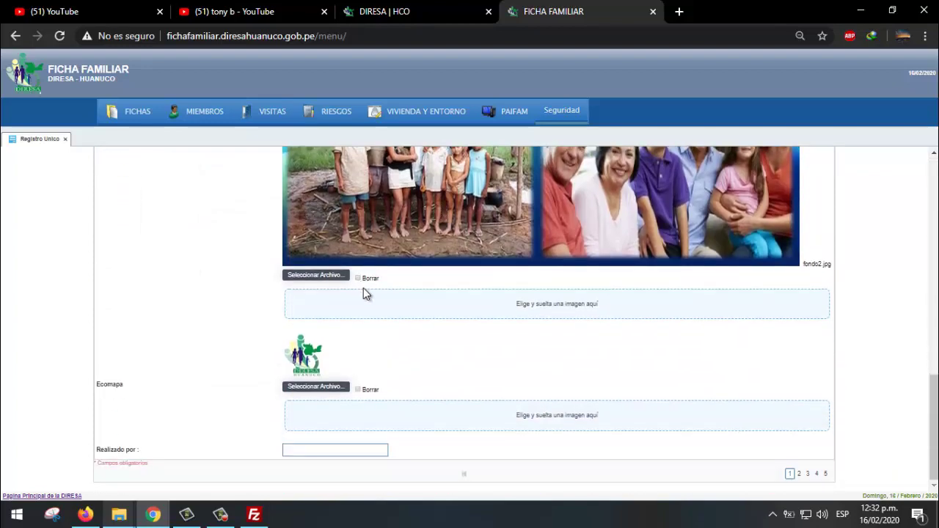
scroll(431, 386, "up", 10)
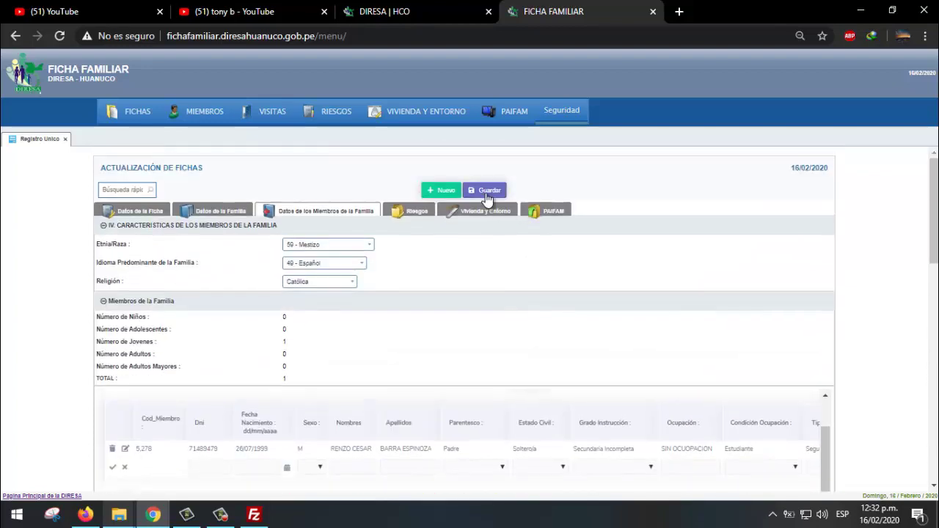
left_click(488, 196)
scroll(592, 180, "down", 4)
scroll(732, 304, "down", 6)
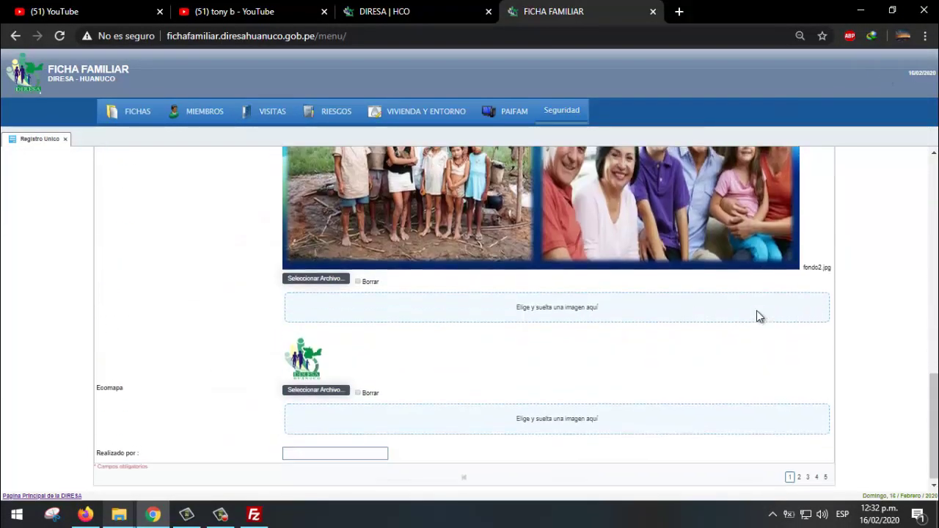
scroll(756, 310, "up", 5)
left_click_drag(935, 286, 933, 196)
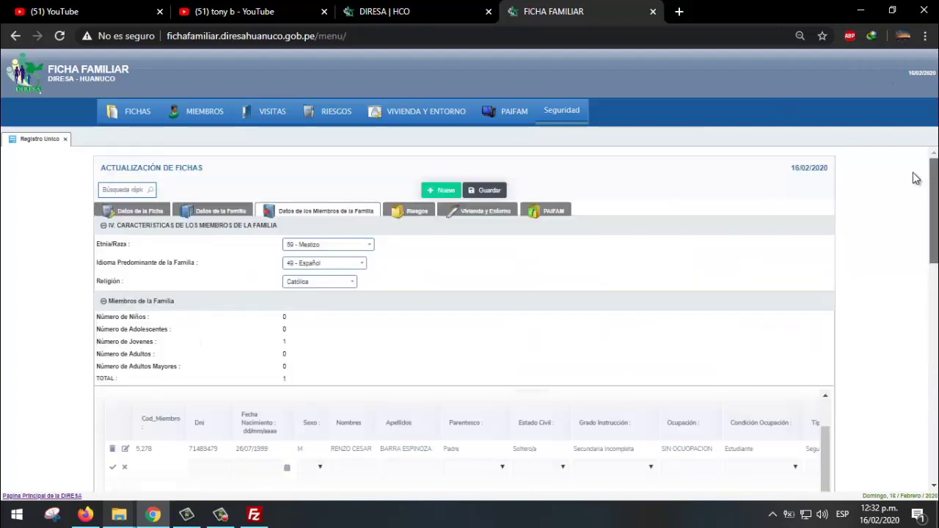
- Show the Riesgos section and reload its member table until the father appears as JOVEN, age 20
left_click(416, 214)
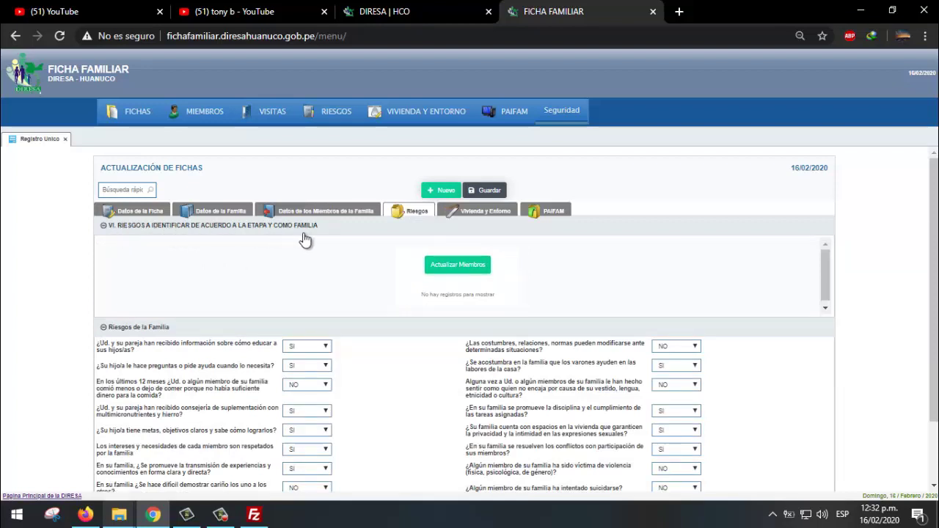
left_click(450, 267)
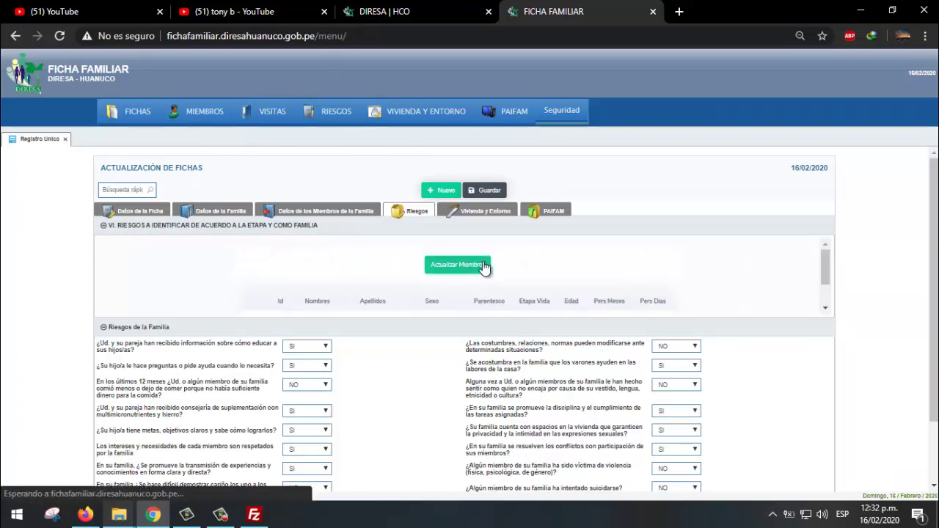
left_click(484, 267)
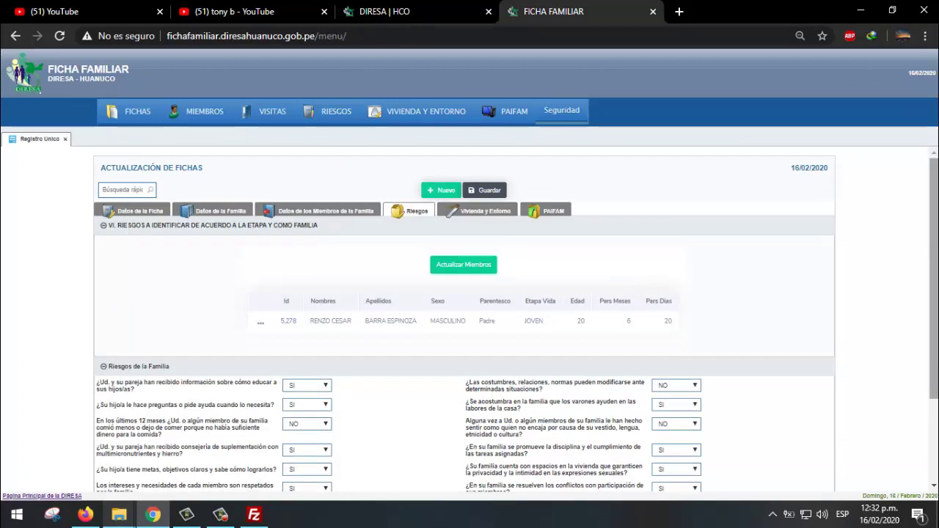
scroll(576, 277, "down", 3)
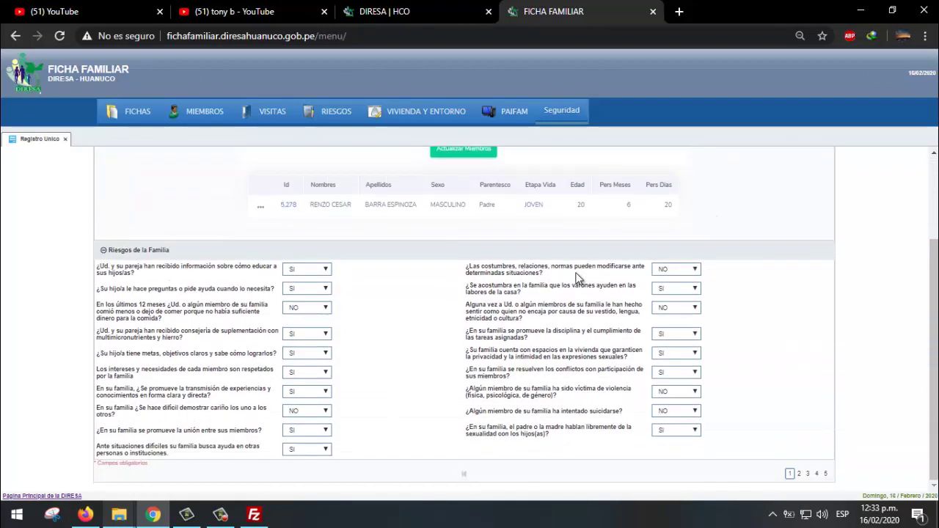
scroll(392, 290, "up", 2)
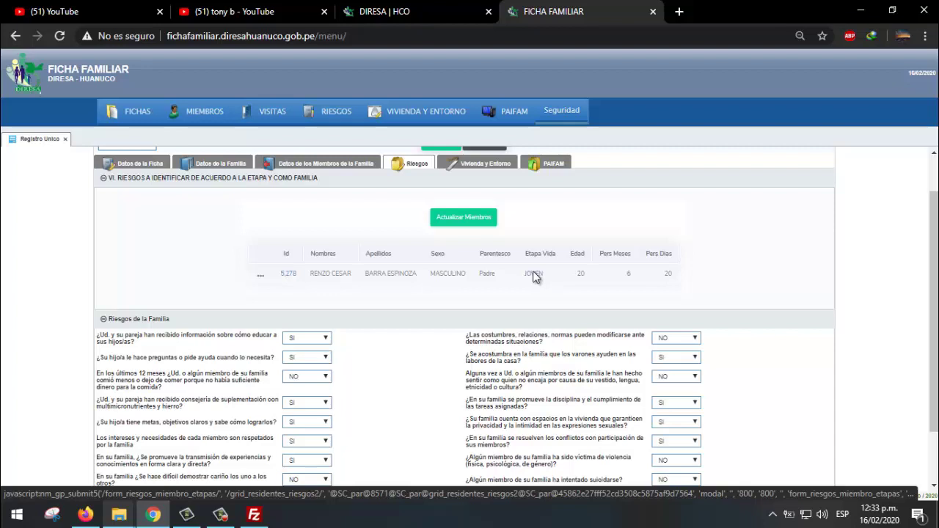
left_click(534, 273)
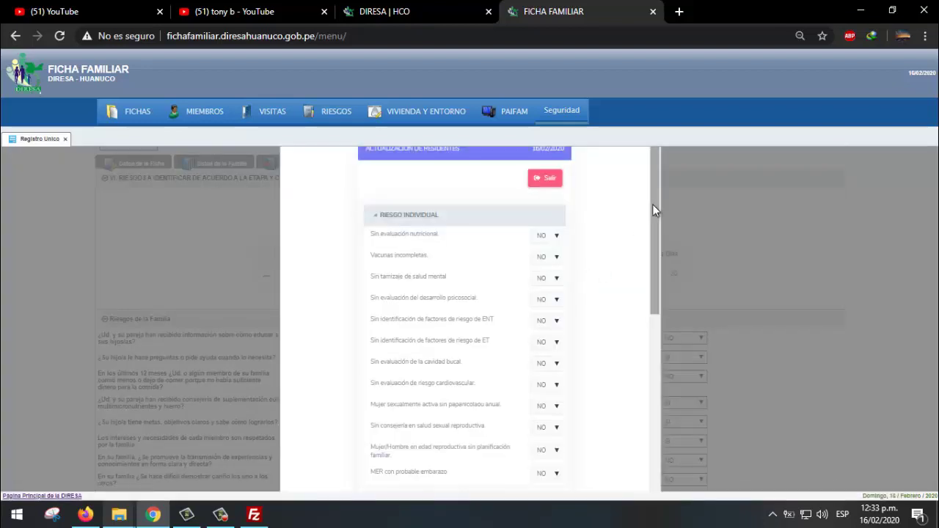
scroll(656, 207, "down", 1)
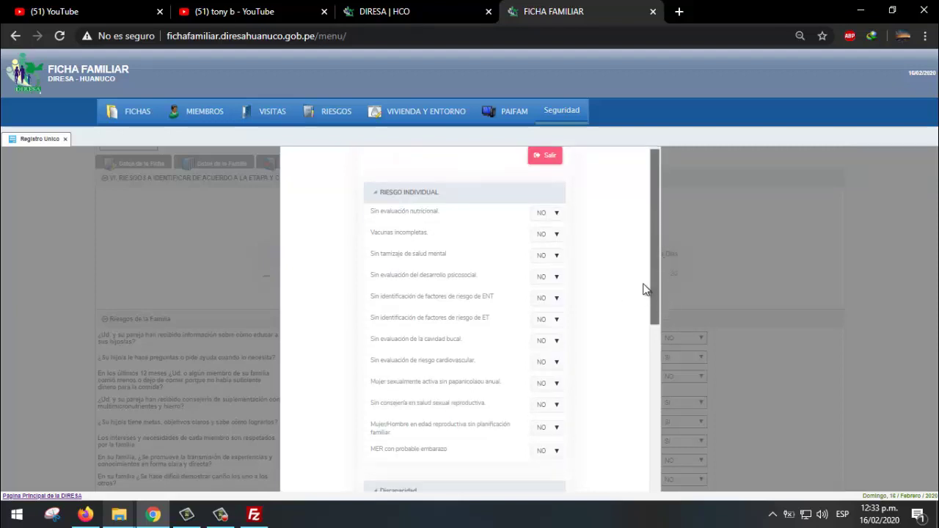
scroll(640, 293, "down", 5)
scroll(638, 204, "up", 4)
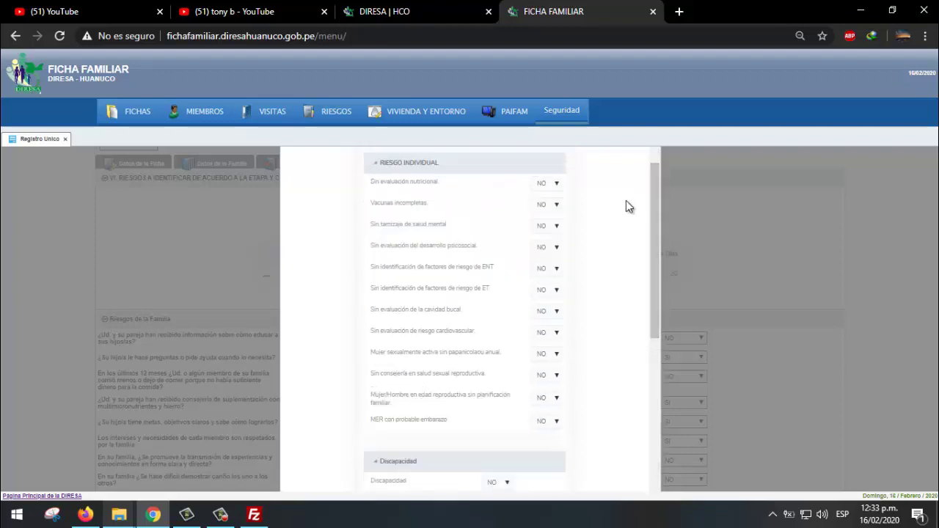
scroll(559, 340, "down", 4)
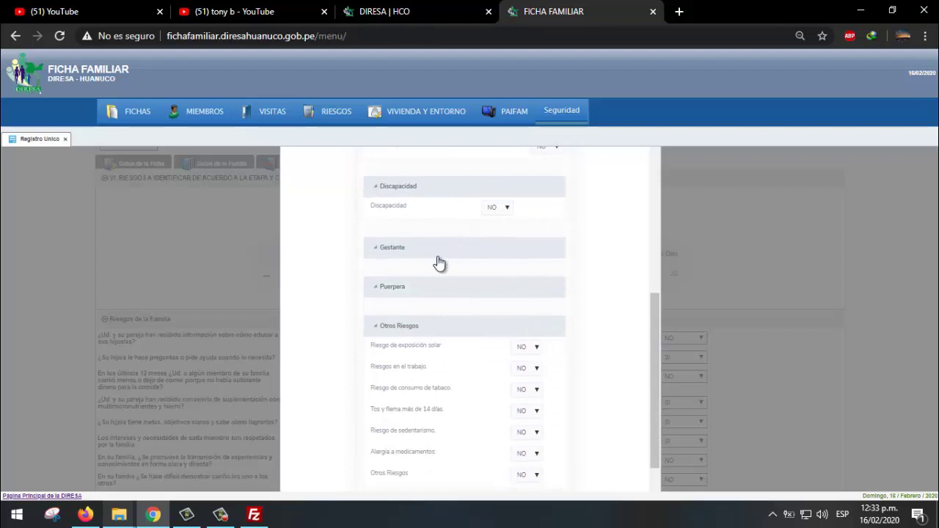
scroll(435, 293, "down", 1)
scroll(561, 353, "up", 2)
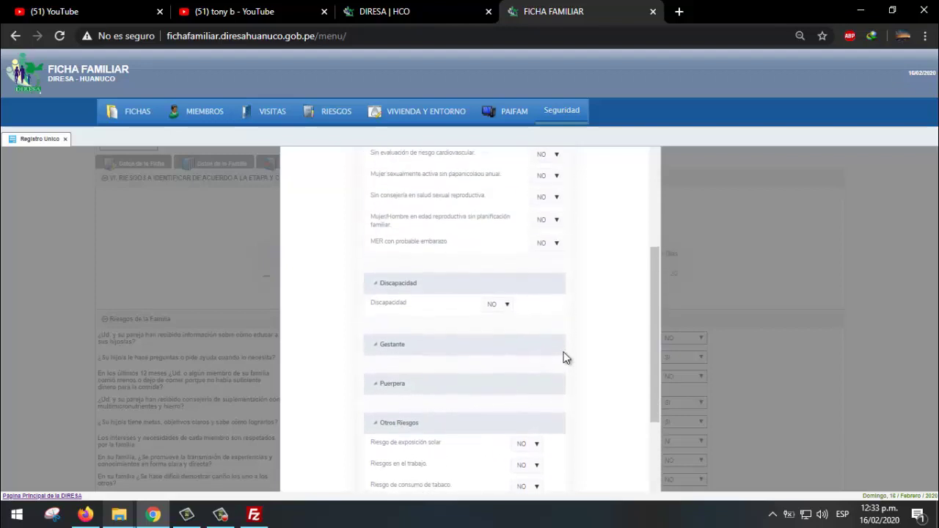
left_click(498, 306)
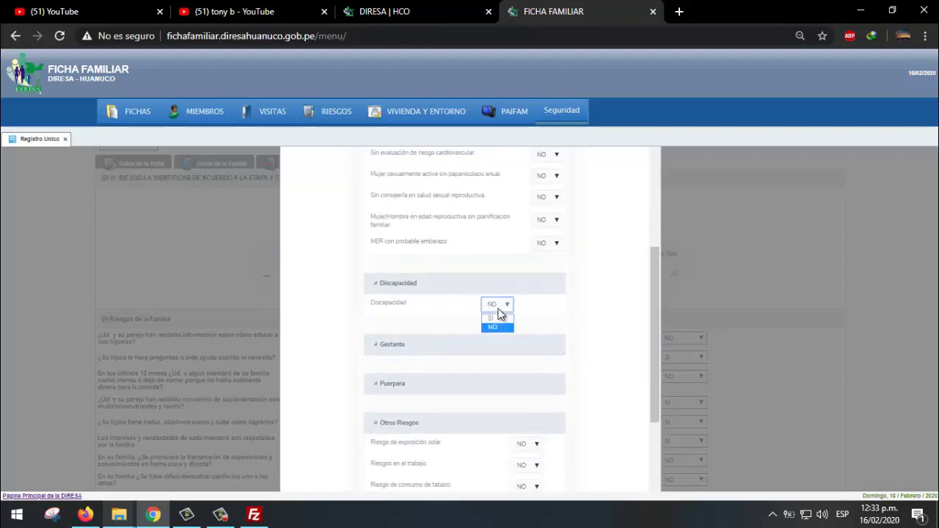
left_click(497, 319)
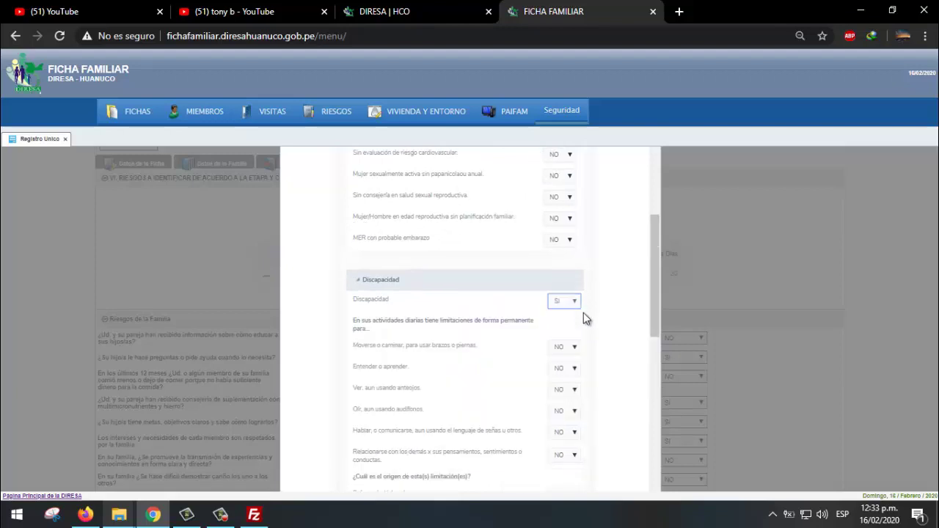
scroll(583, 312, "down", 2)
scroll(490, 315, "down", 3)
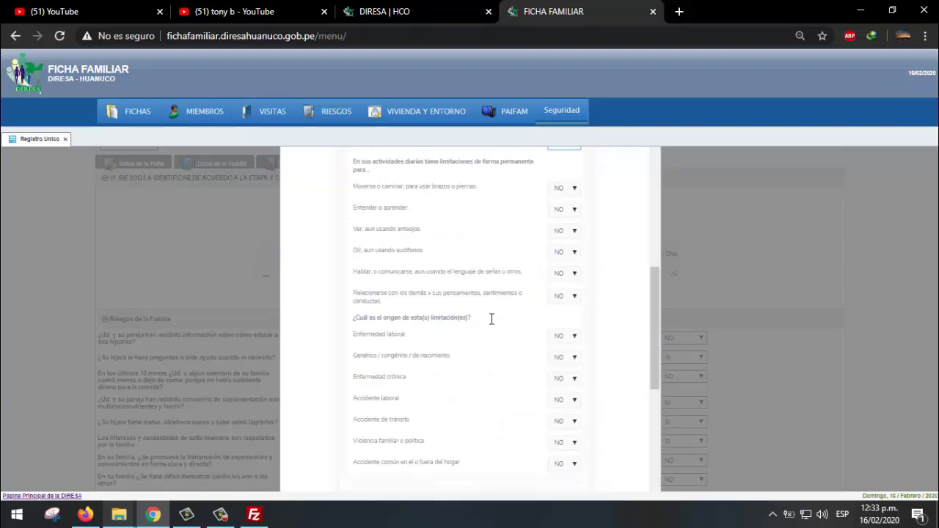
scroll(591, 330, "up", 3)
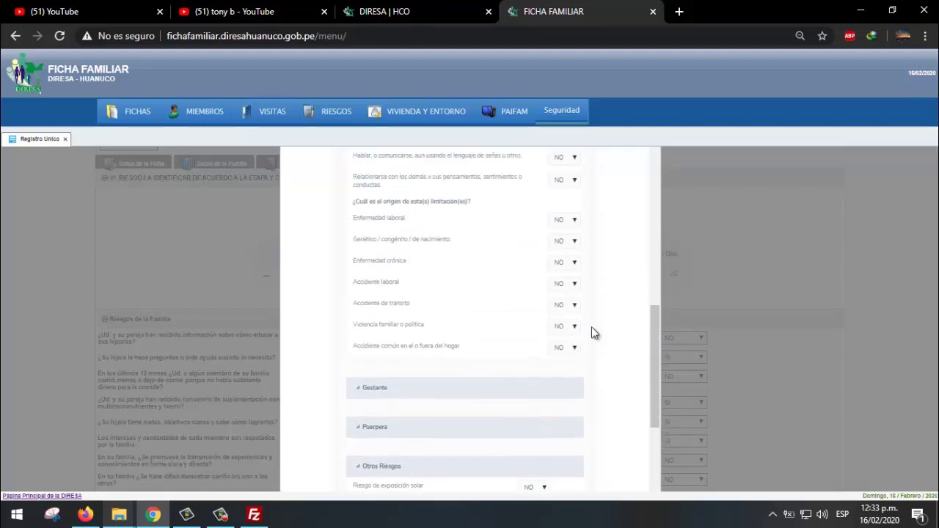
scroll(591, 331, "up", 2)
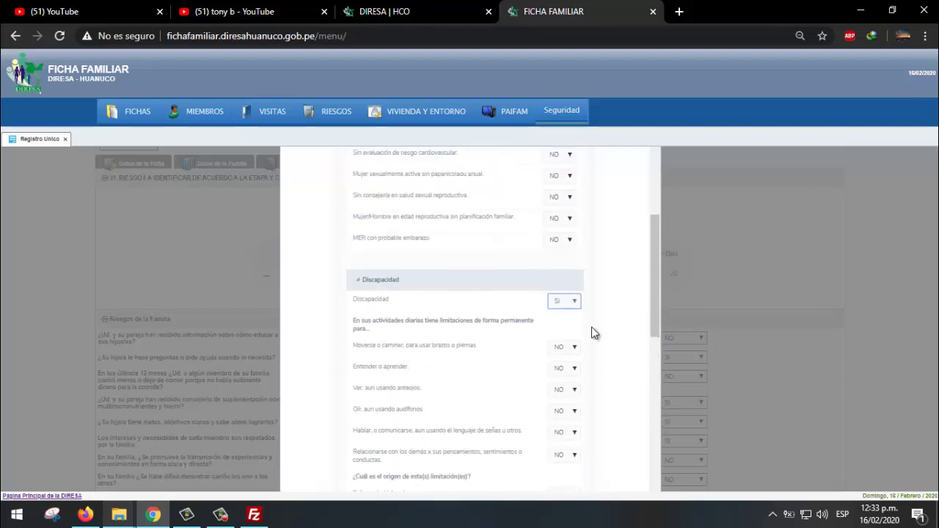
left_click(566, 303)
left_click(568, 323)
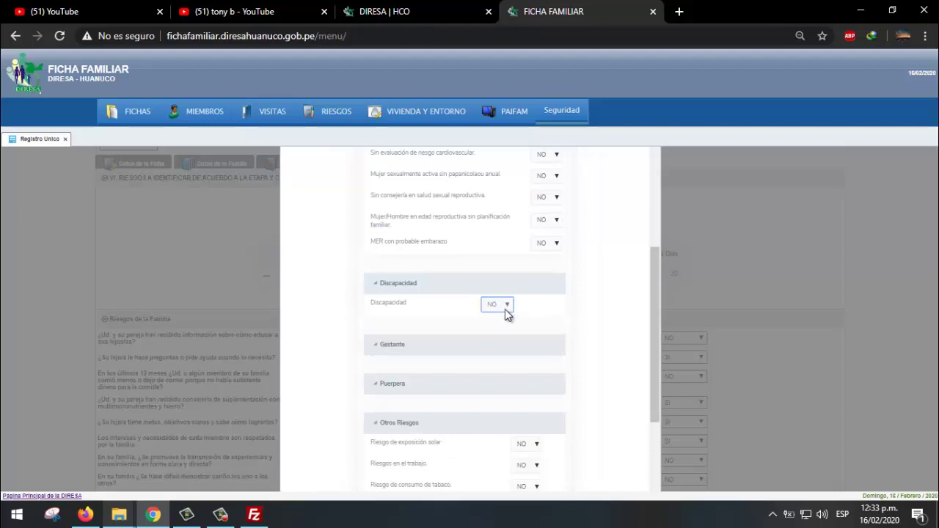
scroll(578, 313, "down", 1)
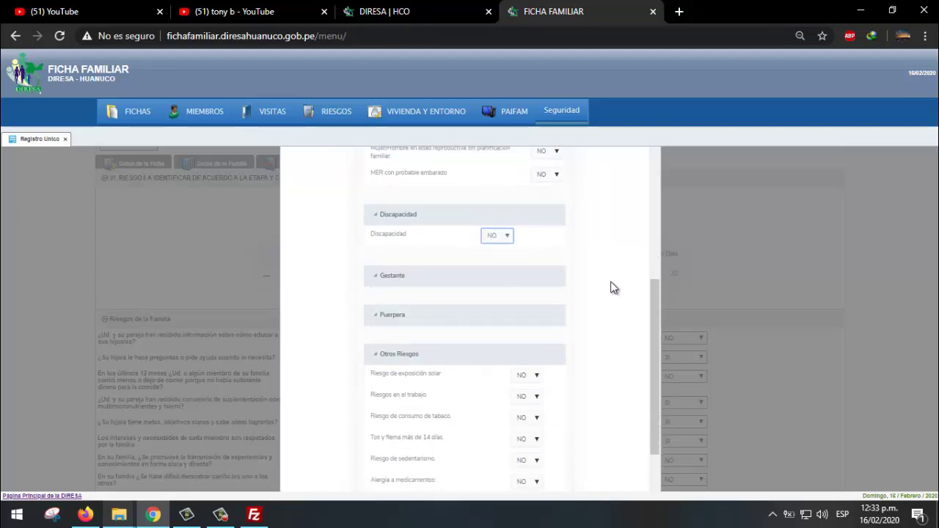
scroll(587, 292, "down", 1)
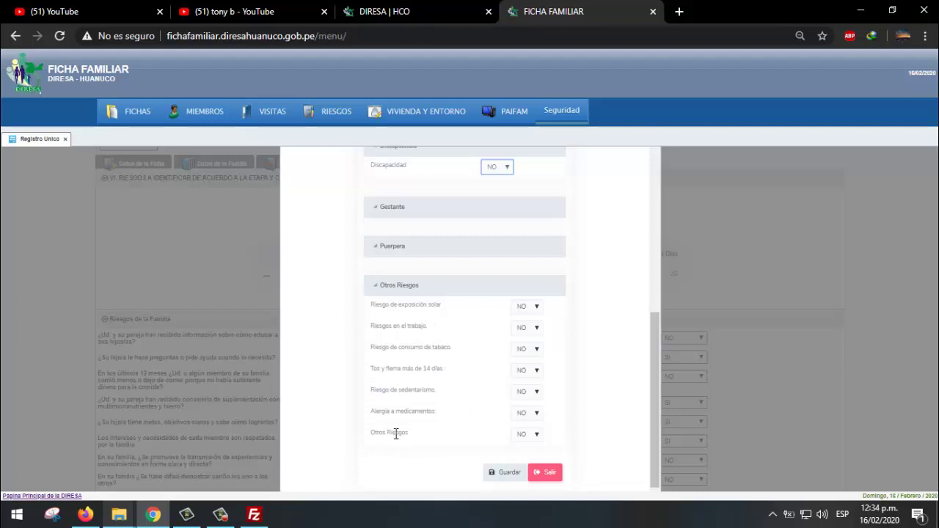
left_click(532, 437)
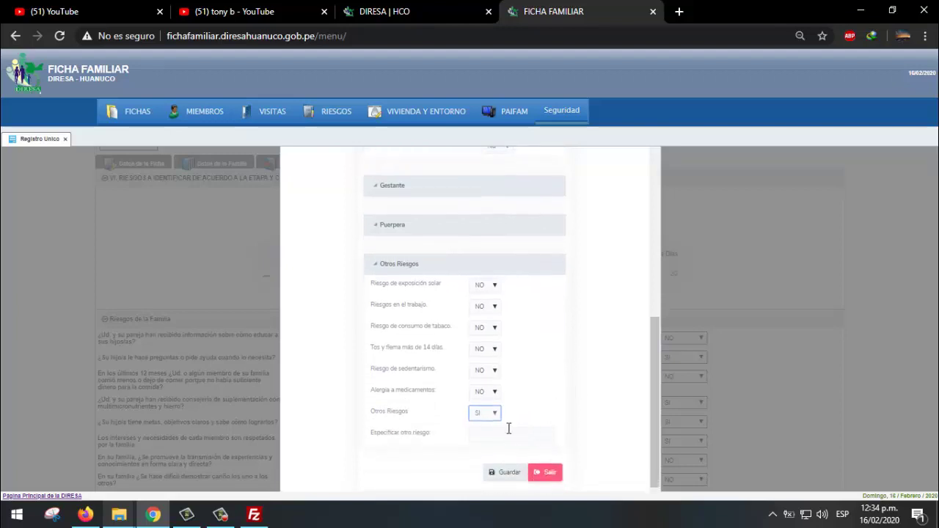
left_click(494, 433)
left_click(491, 419)
left_click(490, 435)
scroll(529, 406, "up", 10)
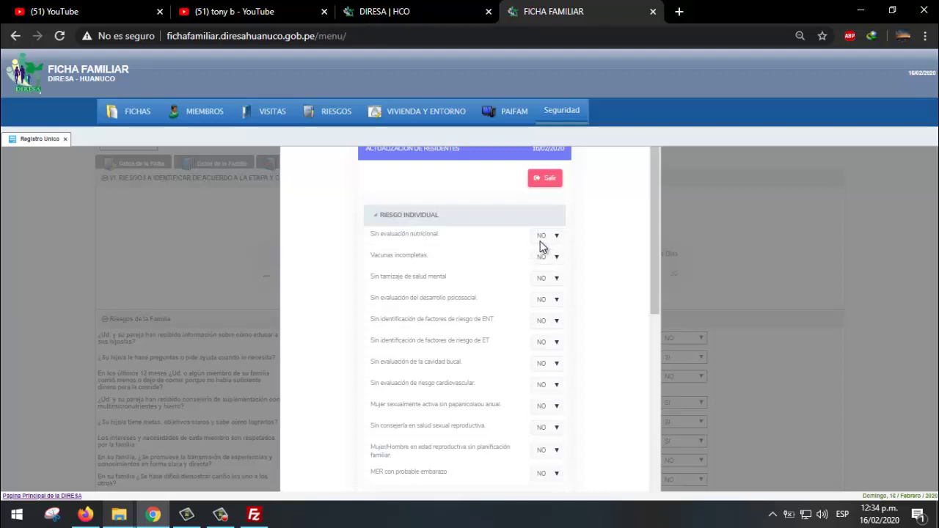
- Mark Sin evaluación nutricional and Sin tamizaje de salud mental as SI
left_click(543, 239)
left_click(557, 242)
left_click(558, 242)
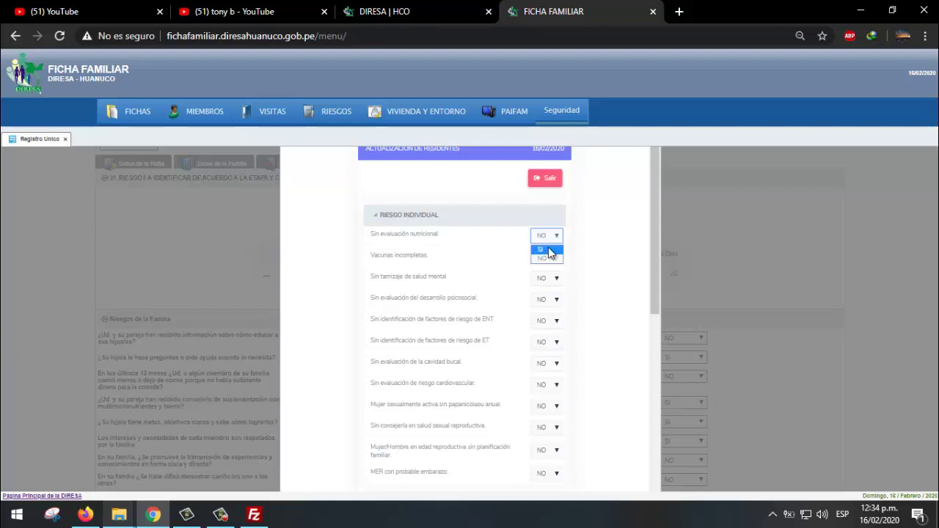
left_click(545, 251)
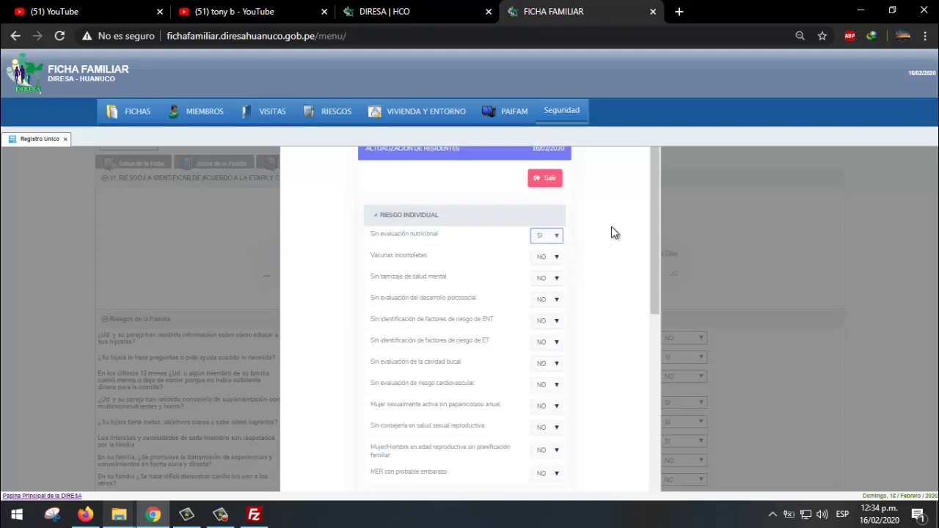
left_click_drag(652, 213, 653, 233)
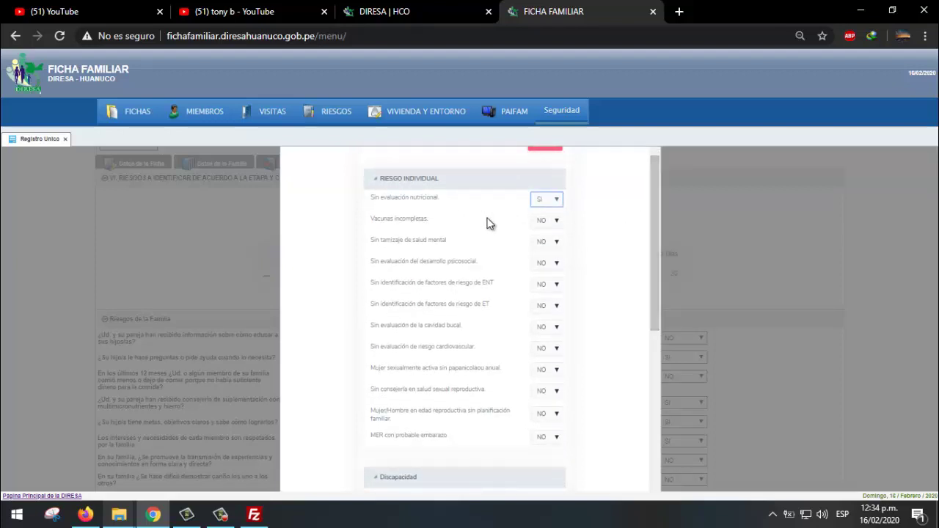
left_click(552, 249)
left_click(544, 255)
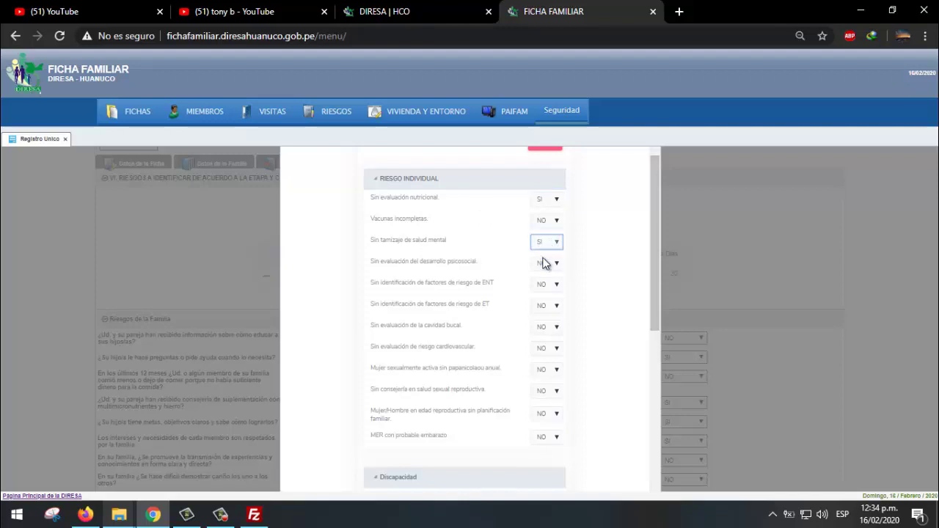
left_click(600, 238)
left_click_drag(649, 228, 653, 390)
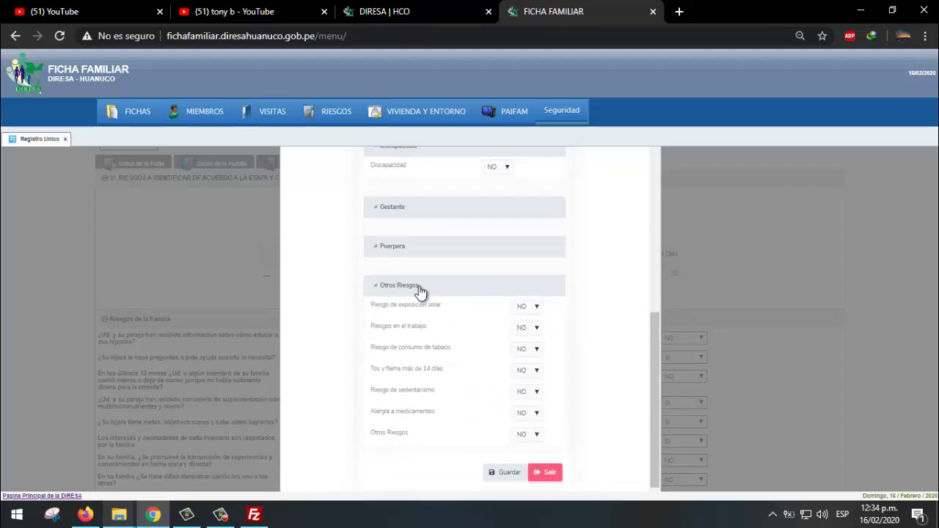
- Mark Riesgos en el trabajo and Otros Riesgos as SI, then begin specifying the other risk
left_click(534, 328)
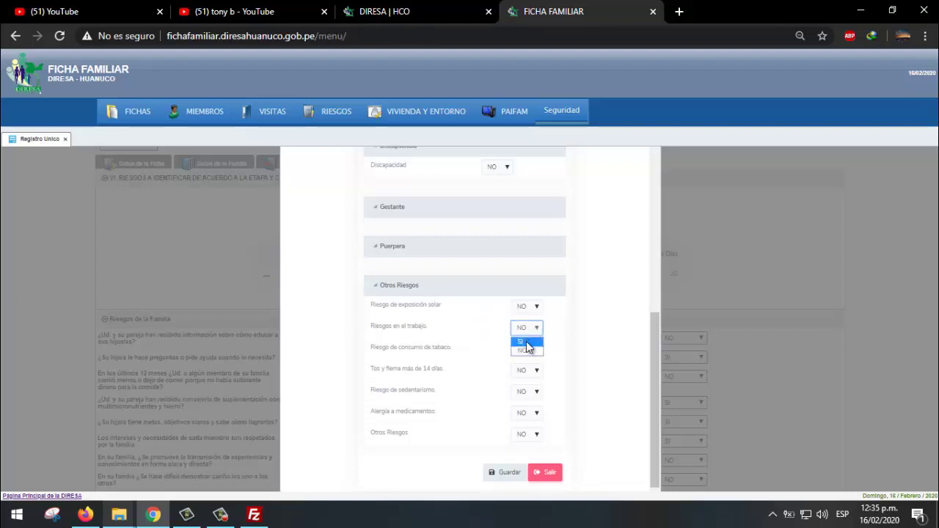
left_click(526, 343)
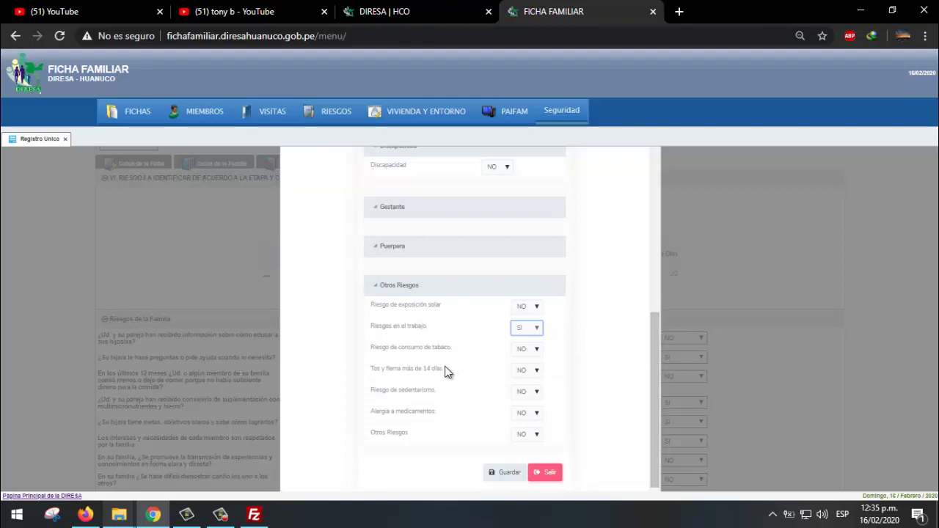
left_click(537, 435)
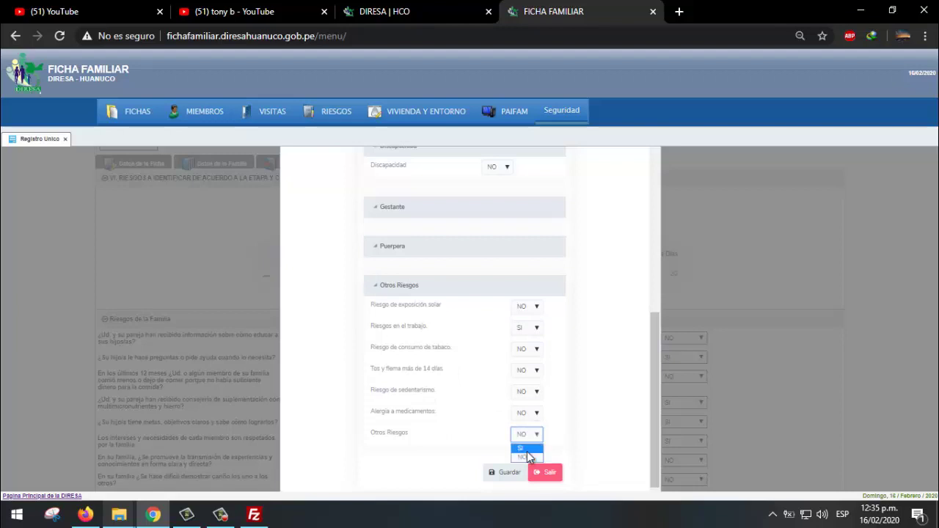
left_click(527, 449)
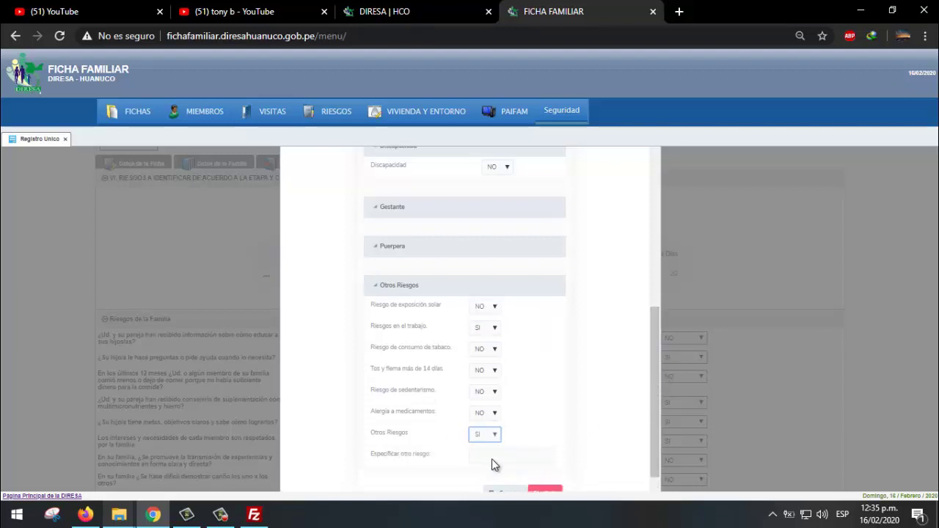
scroll(499, 461, "down", 1)
left_click(504, 435)
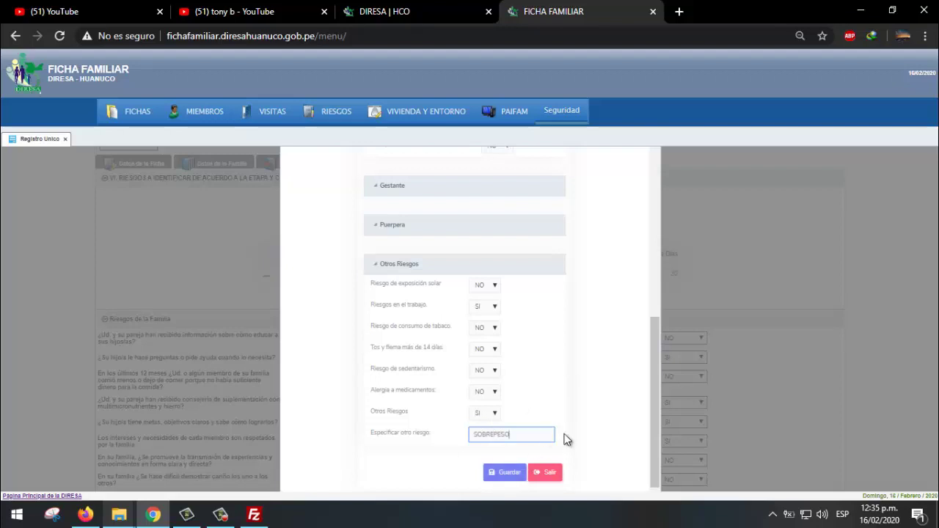
- Save the Riesgo Individual answers, get the Datos grabados confirmation, and review the family risk questions
mouse_move(651, 381)
left_mouse_down()
mouse_move(653, 190)
mouse_move(650, 385)
left_mouse_up()
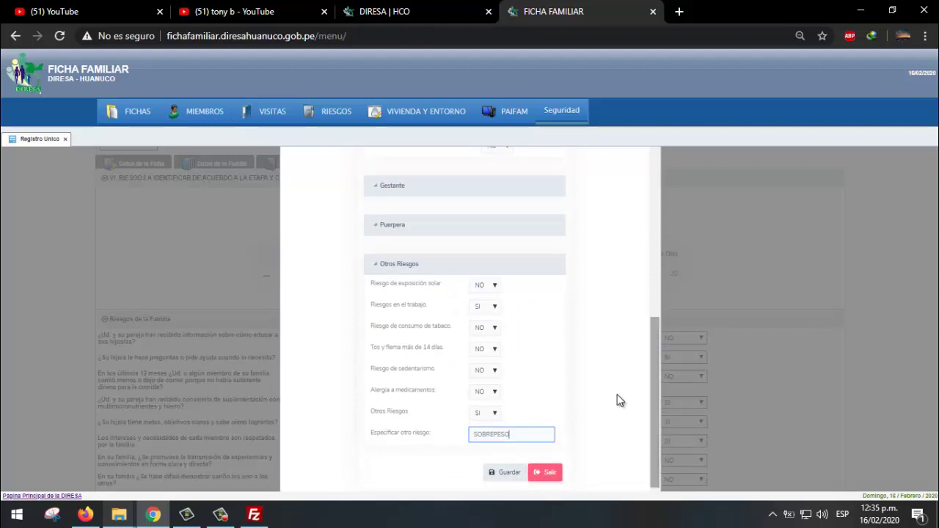
left_click(501, 475)
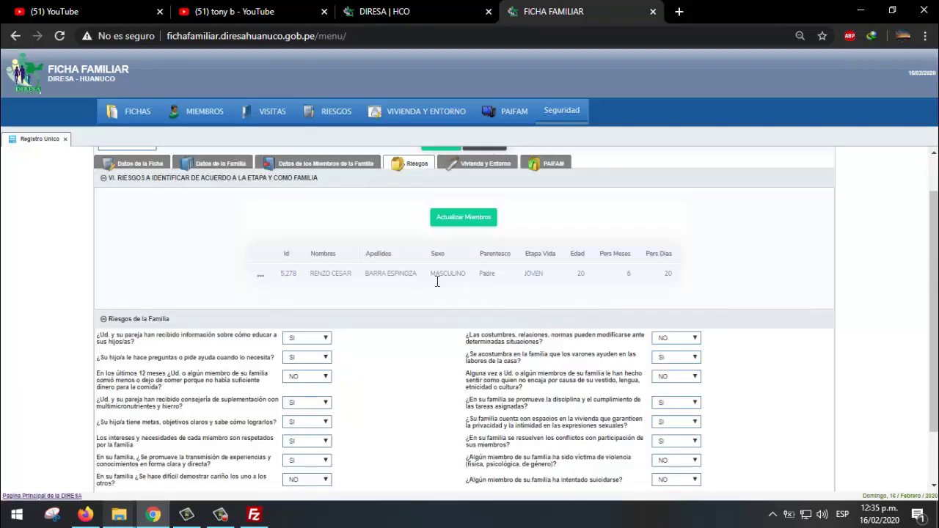
scroll(373, 303, "down", 1)
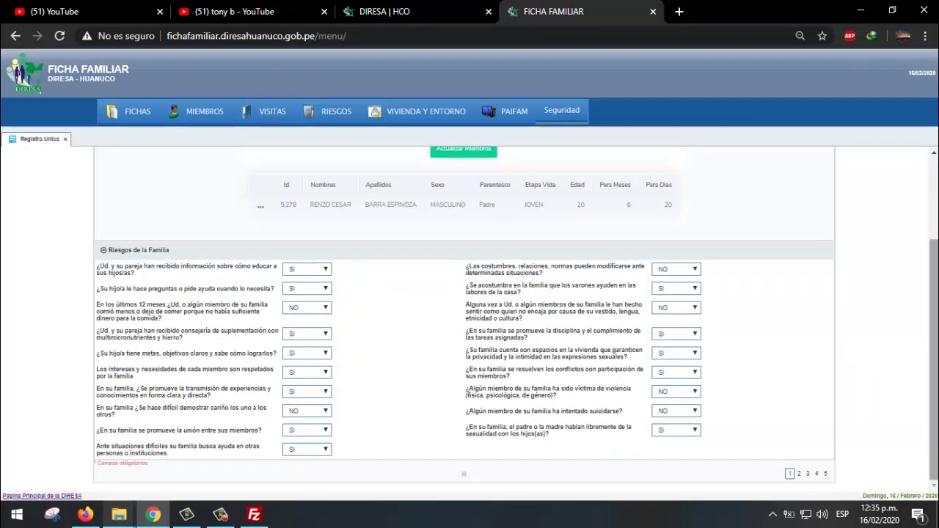
scroll(463, 319, "up", 1)
scroll(464, 318, "down", 1)
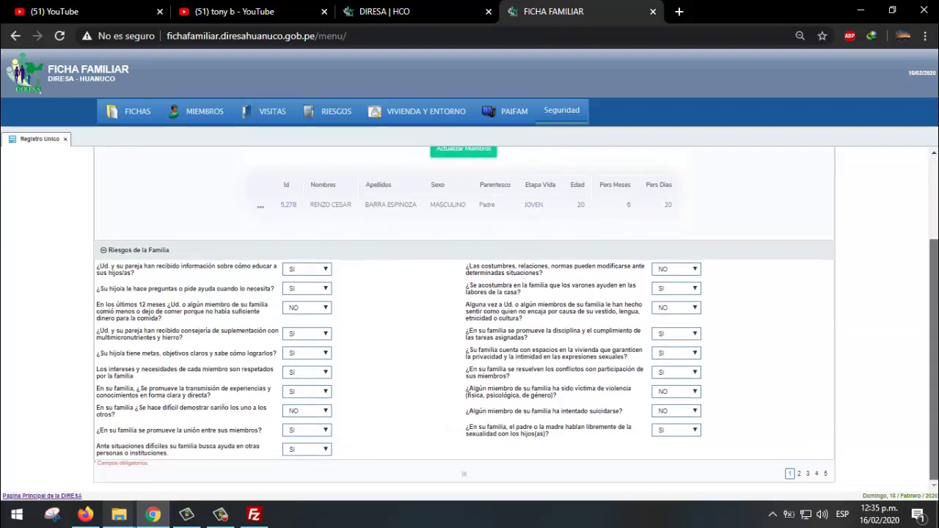
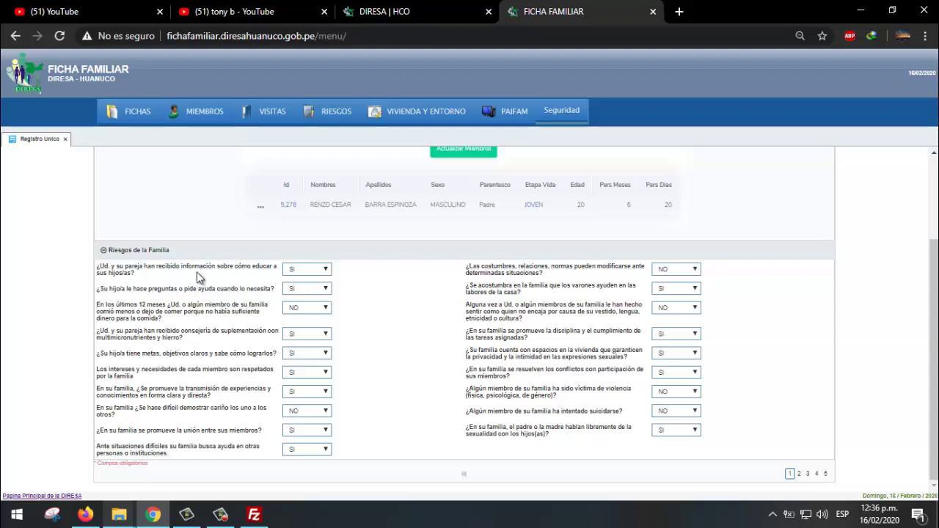
- Answer NO to the parenting-information and asking-for-help family risk questions
left_click(317, 274)
left_click(317, 289)
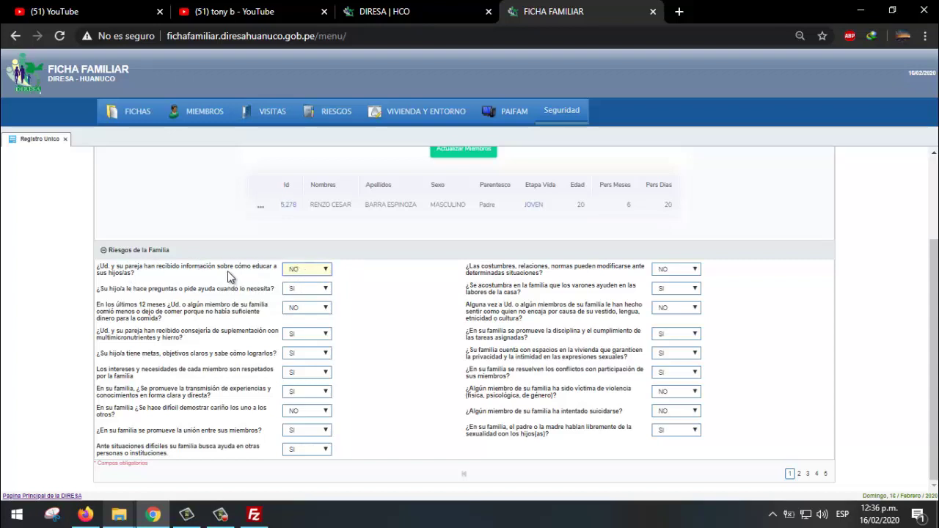
left_click(307, 271)
left_click(310, 290)
left_click(248, 271)
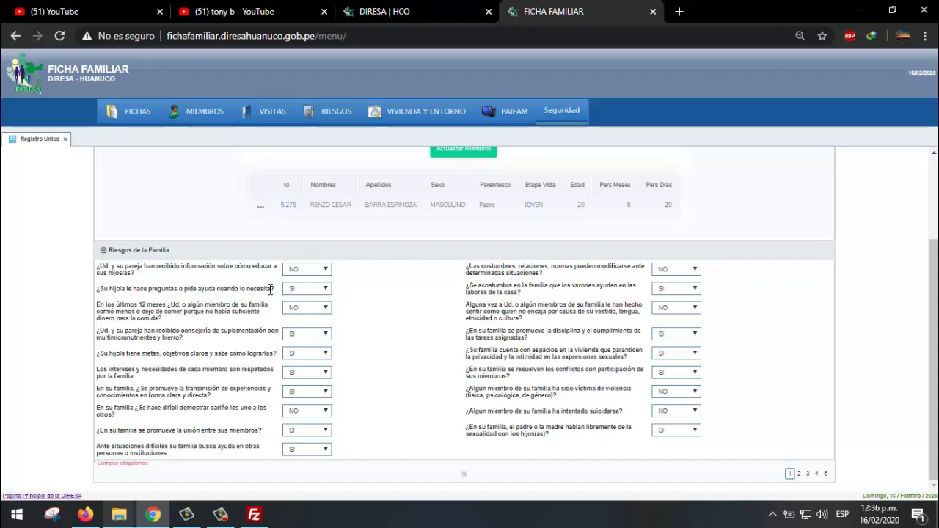
left_click(321, 291)
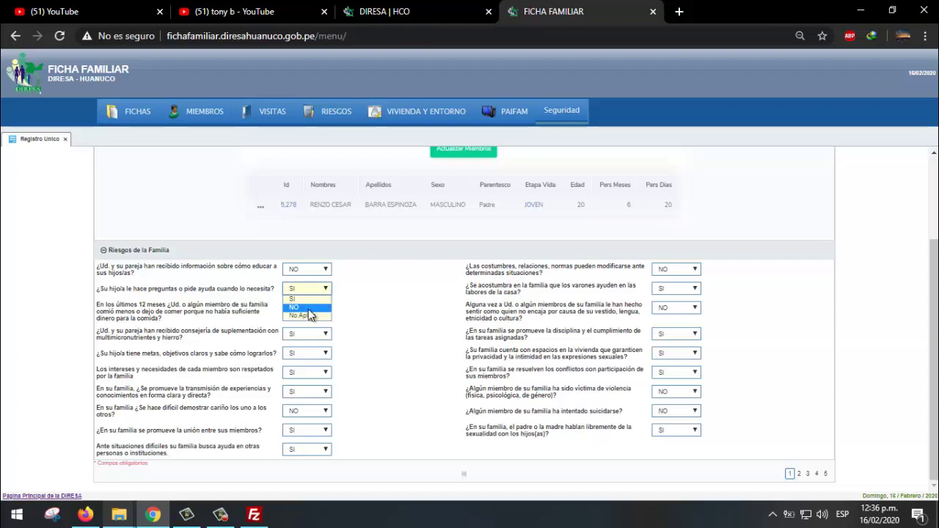
left_click(311, 309)
- Answer SI to the question about going hungry in the last 12 months
left_click(308, 311)
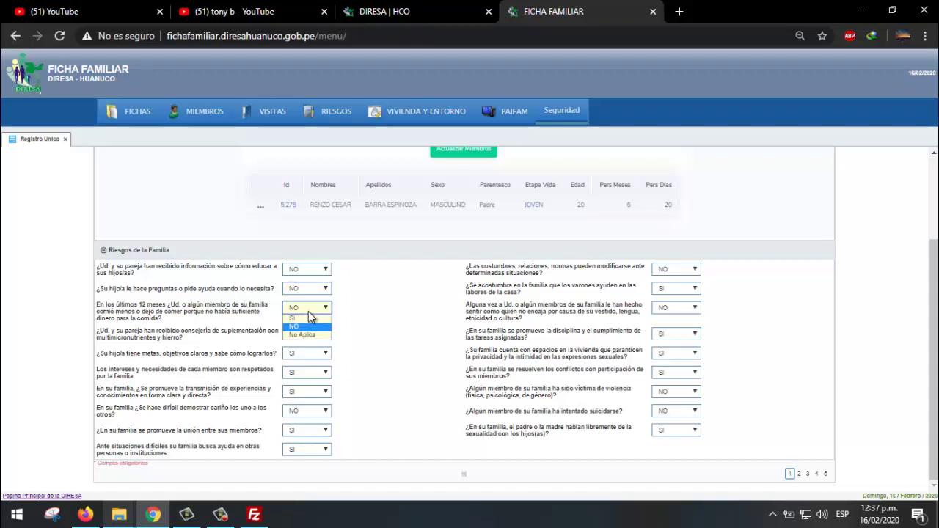
left_click(308, 314)
left_click(324, 312)
left_click(326, 308)
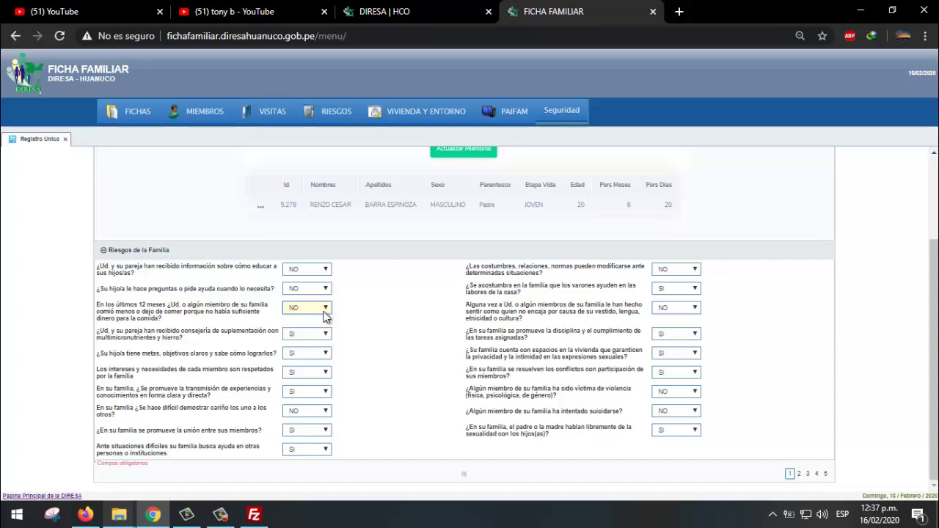
left_click(325, 309)
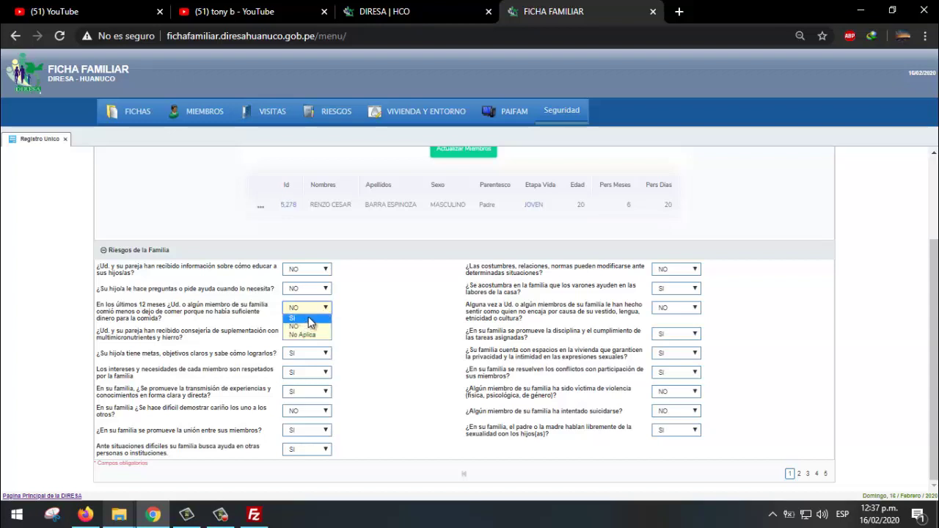
left_click(319, 317)
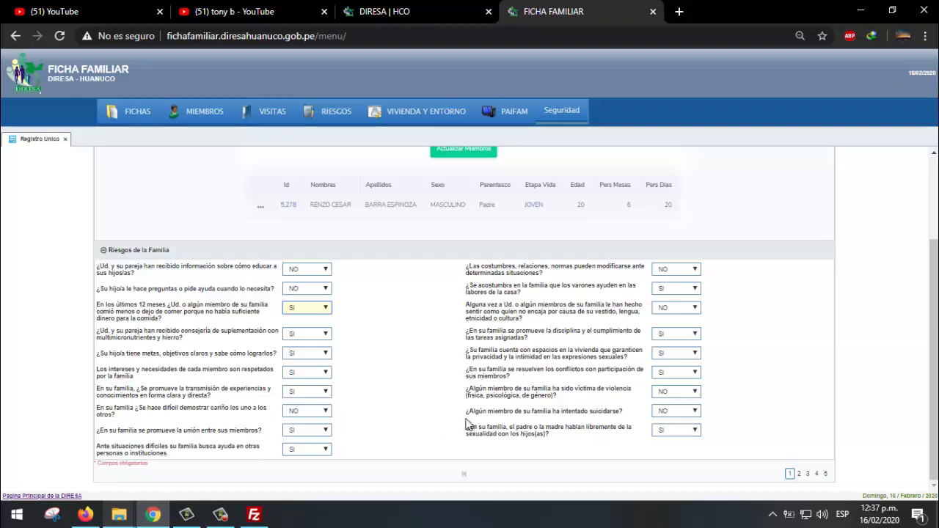
- Save the updated family risk answers
left_click_drag(925, 347, 925, 331)
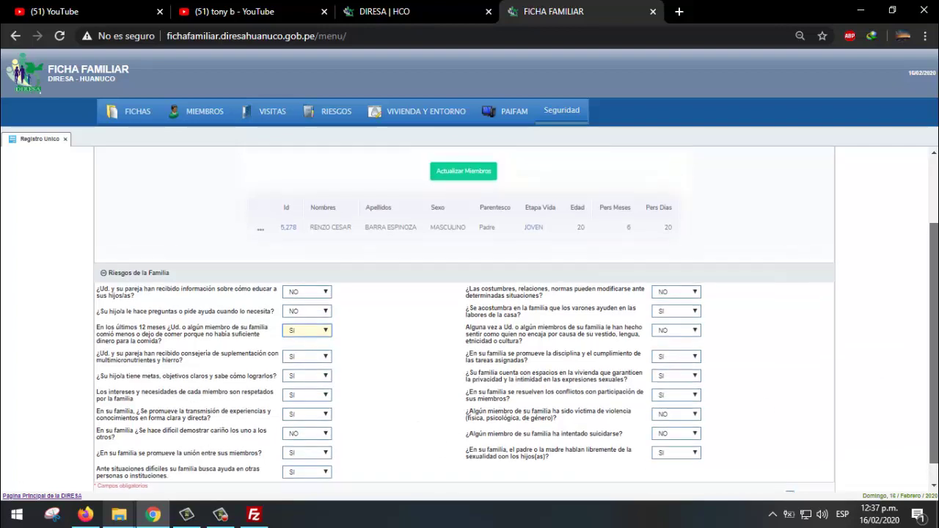
scroll(549, 248, "up", 2)
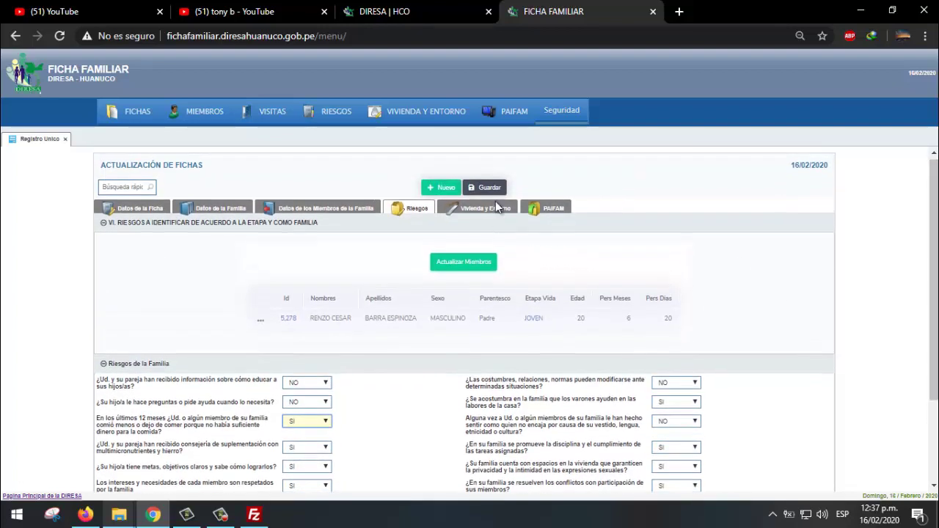
scroll(933, 308, "down", 2)
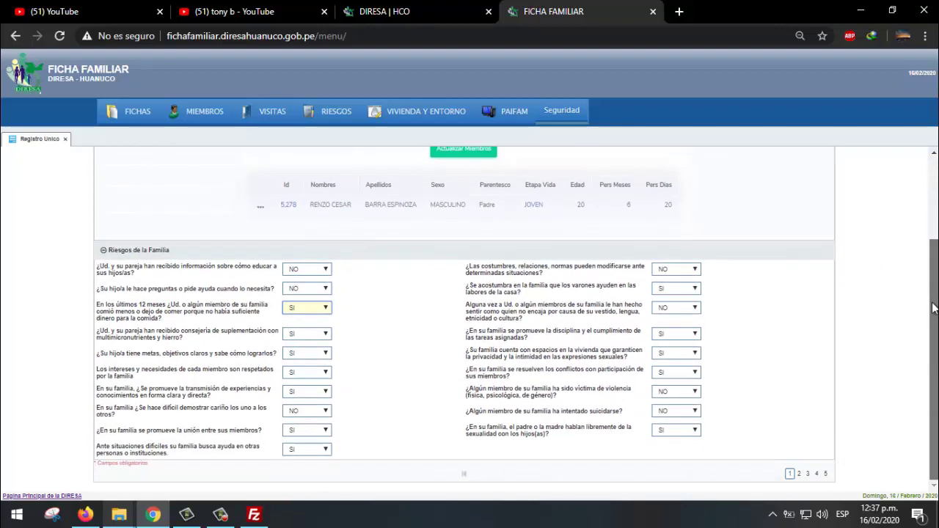
scroll(933, 308, "up", 2)
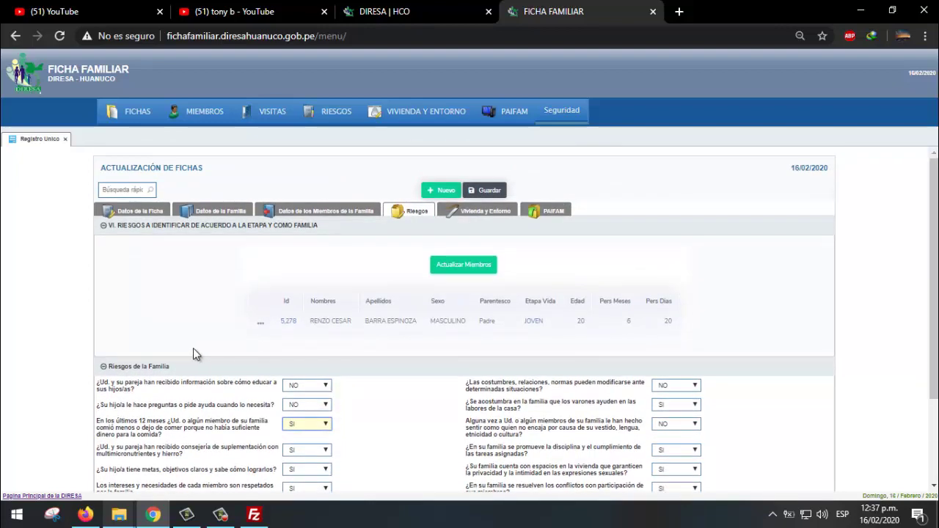
left_click(477, 197)
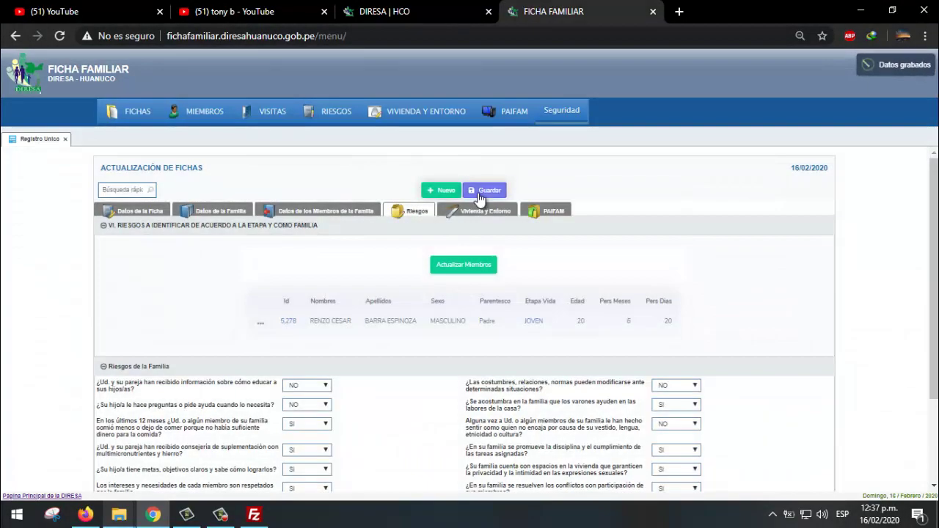
- Go to the Vivienda y Entorno section and try Otro Monto for monthly income and expenses
left_click(476, 214)
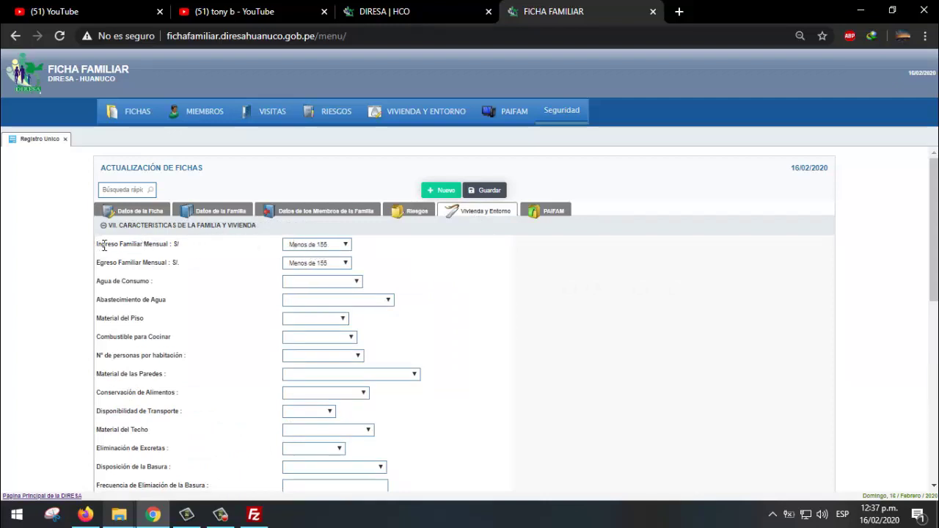
scroll(934, 221, "down", 1)
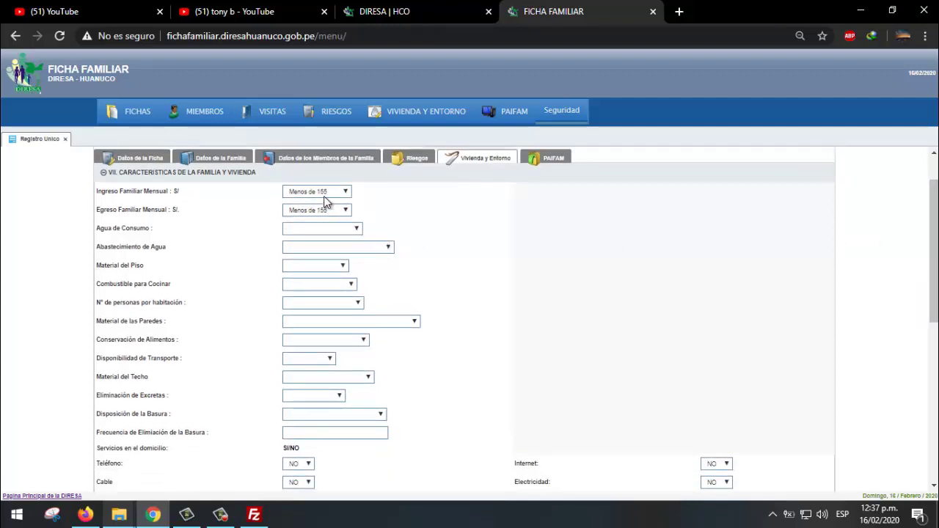
left_click(325, 193)
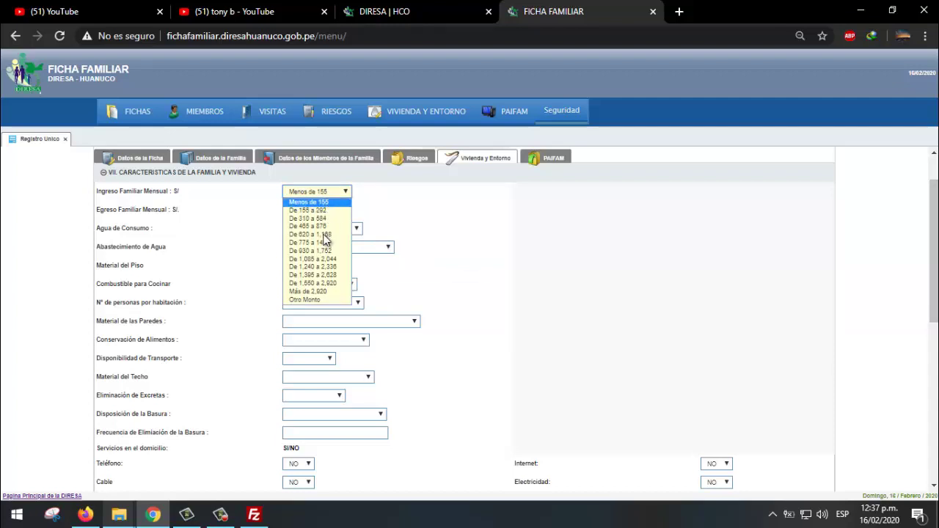
left_click(325, 301)
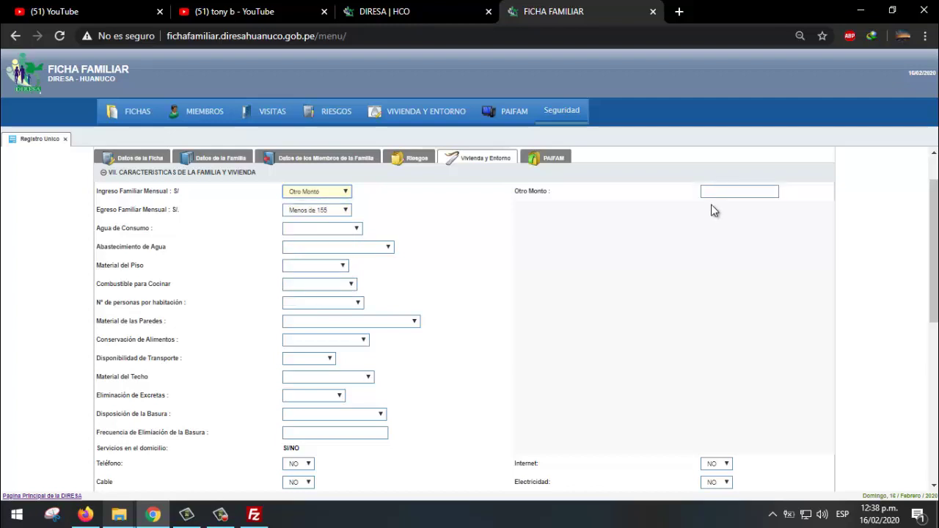
left_click(715, 192)
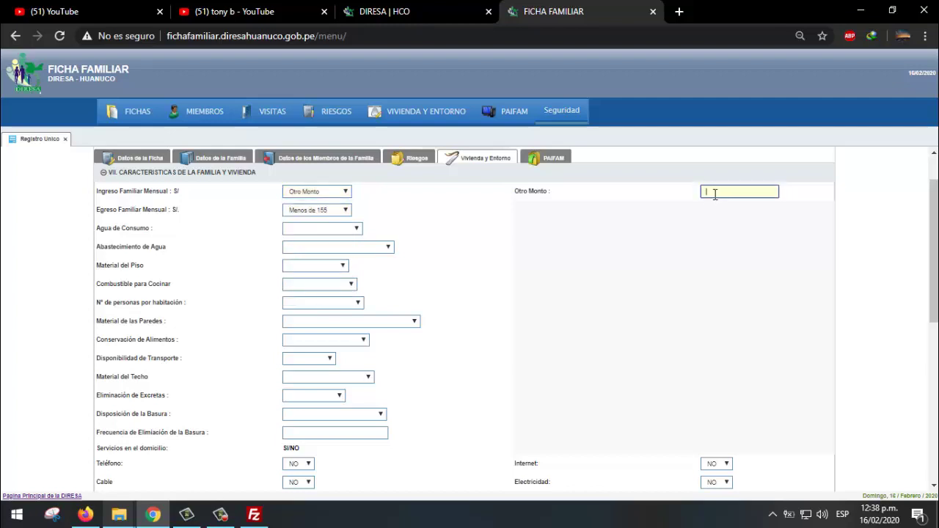
left_click(341, 212)
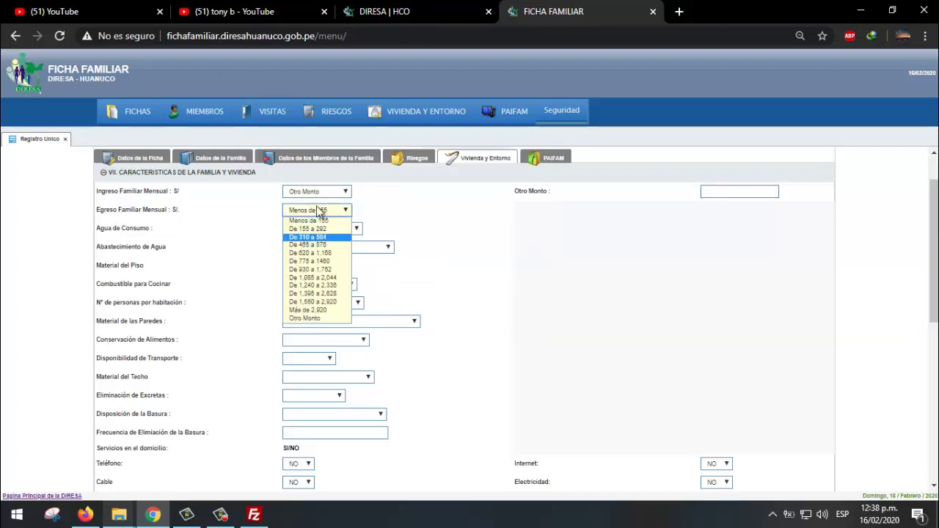
left_click(321, 320)
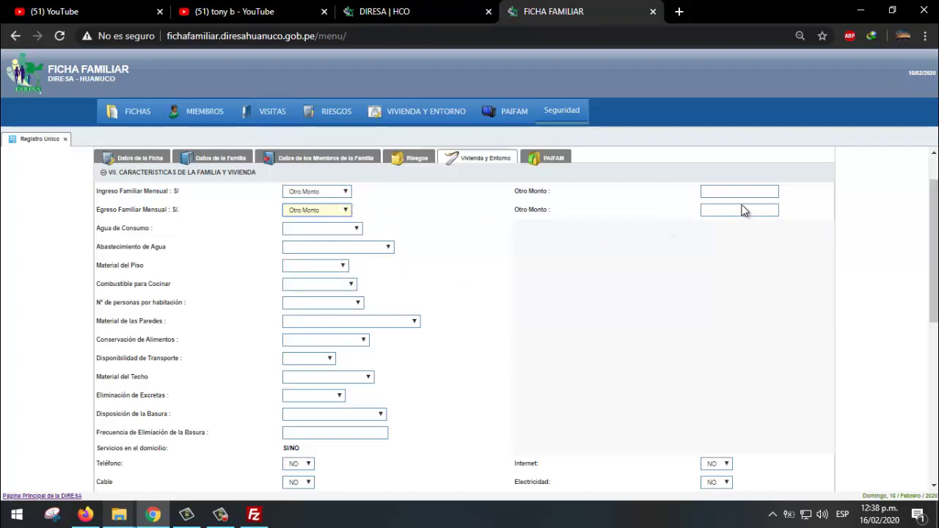
left_click(714, 190)
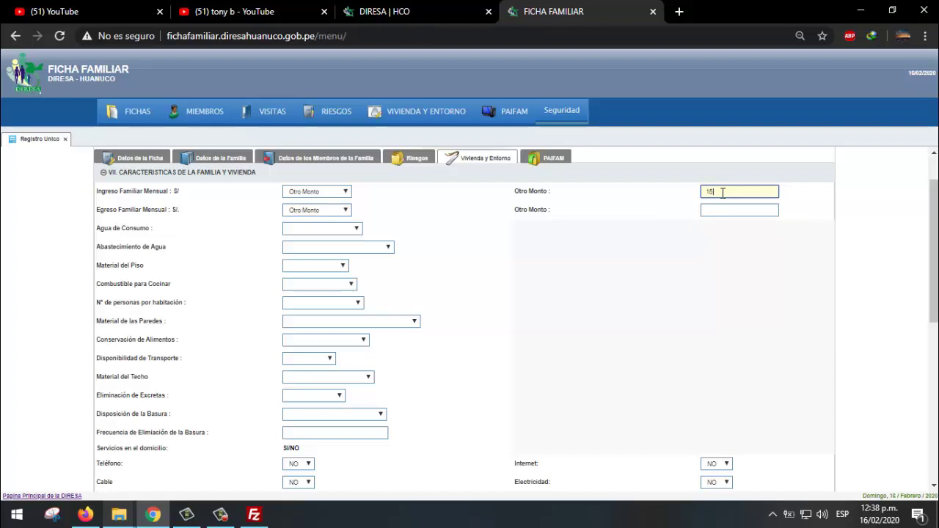
left_click(737, 211)
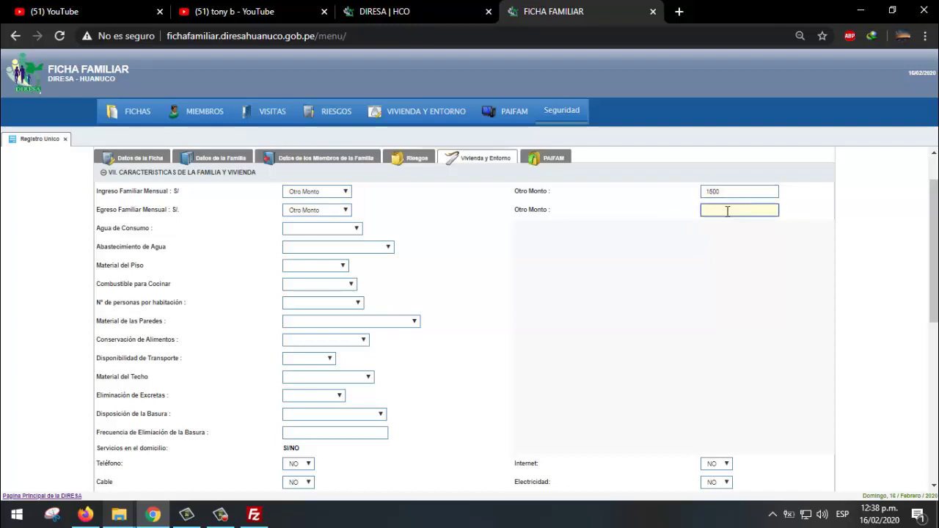
- Set monthly family income to De 775 a 1460 and monthly expenses to De 465 a 876
left_click(349, 233)
left_click(328, 213)
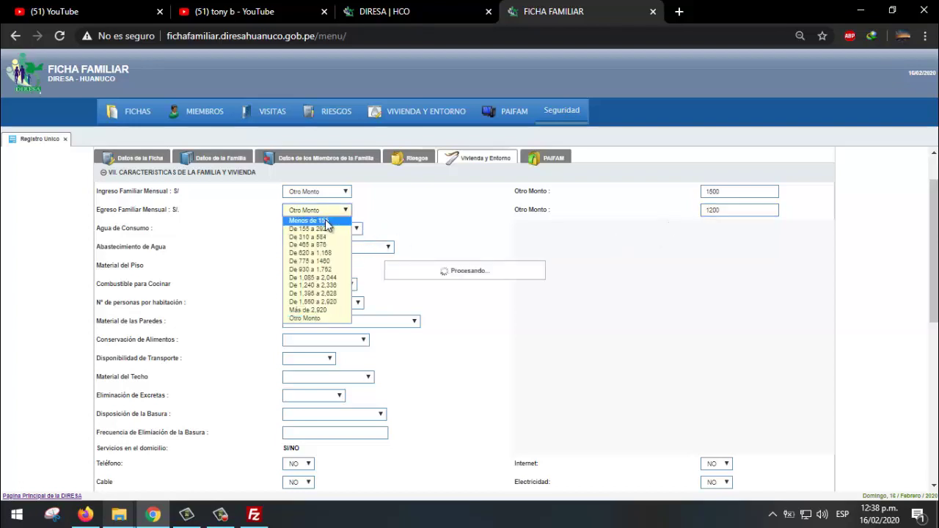
left_click(315, 260)
left_click(340, 193)
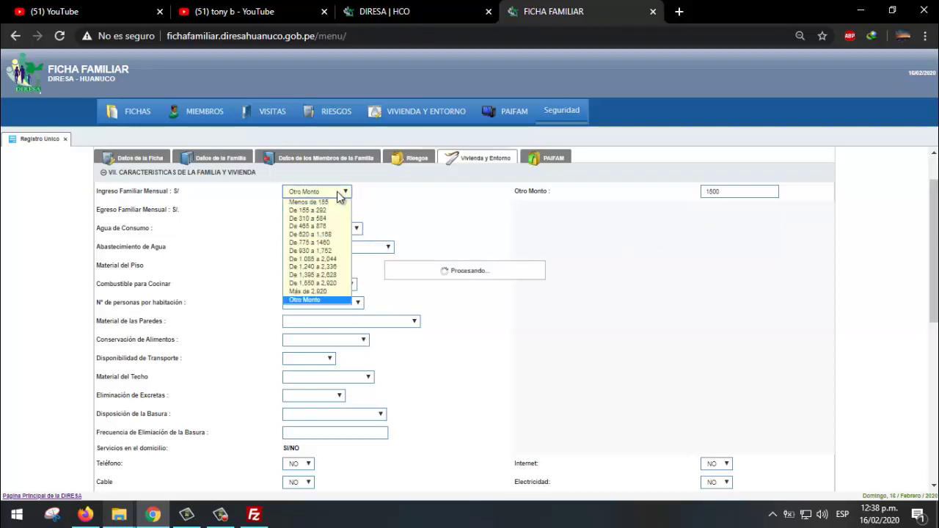
left_click(327, 243)
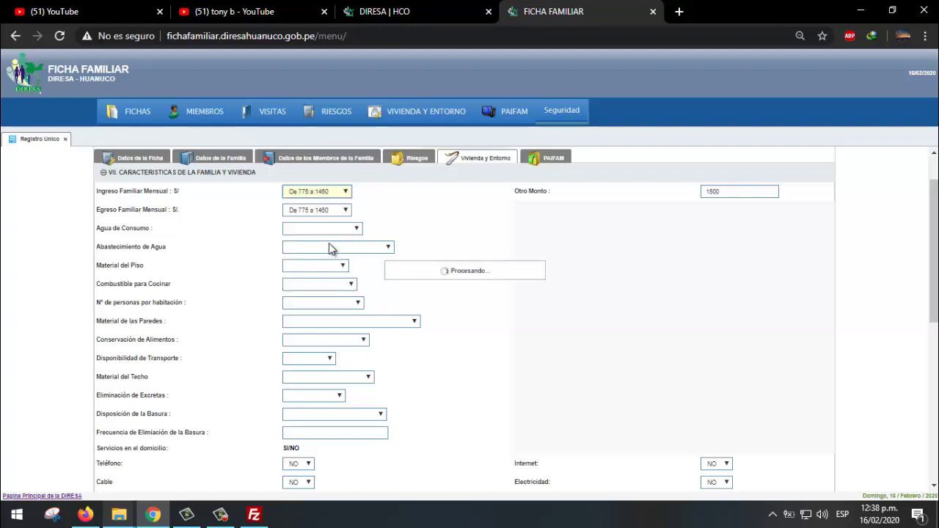
left_click(342, 213)
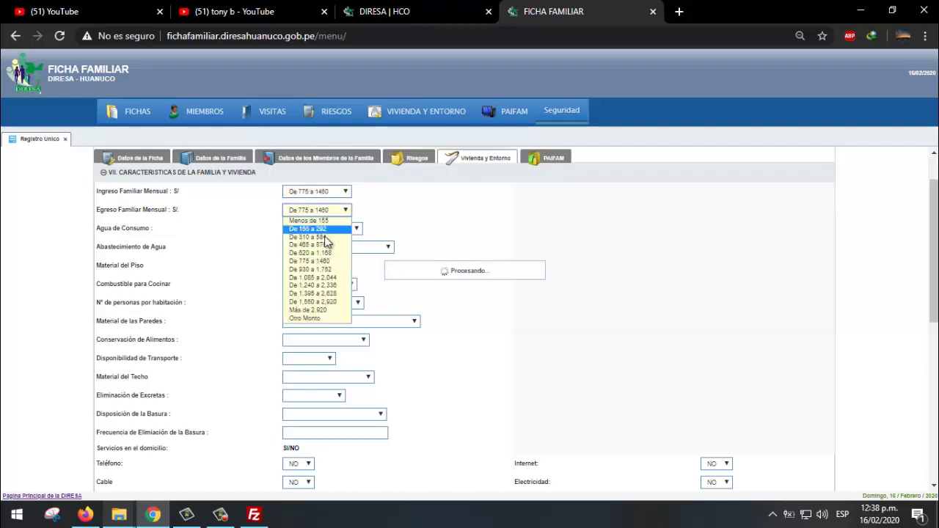
left_click(327, 249)
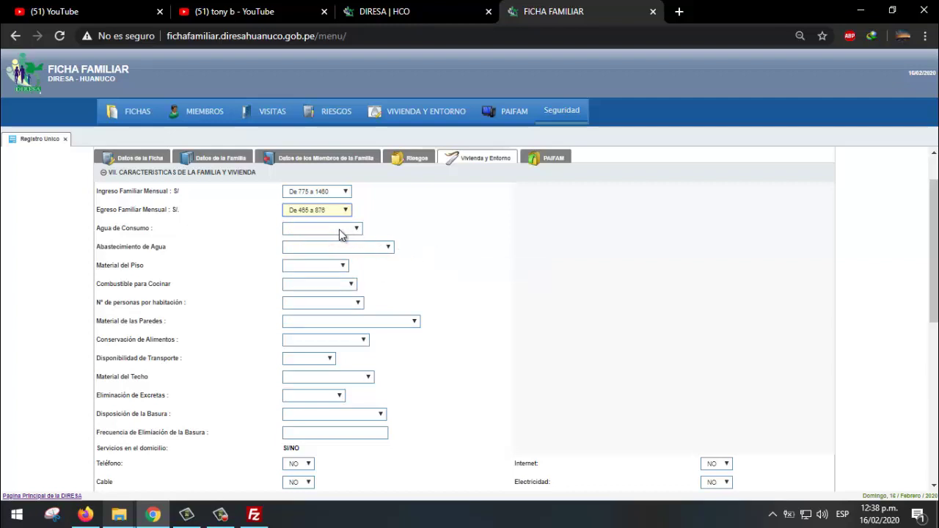
left_click(348, 232)
- Choose Agua con tratamiento, Red público dentro de la vivienda supply, and Cemento/ladrillo floor
left_click(348, 231)
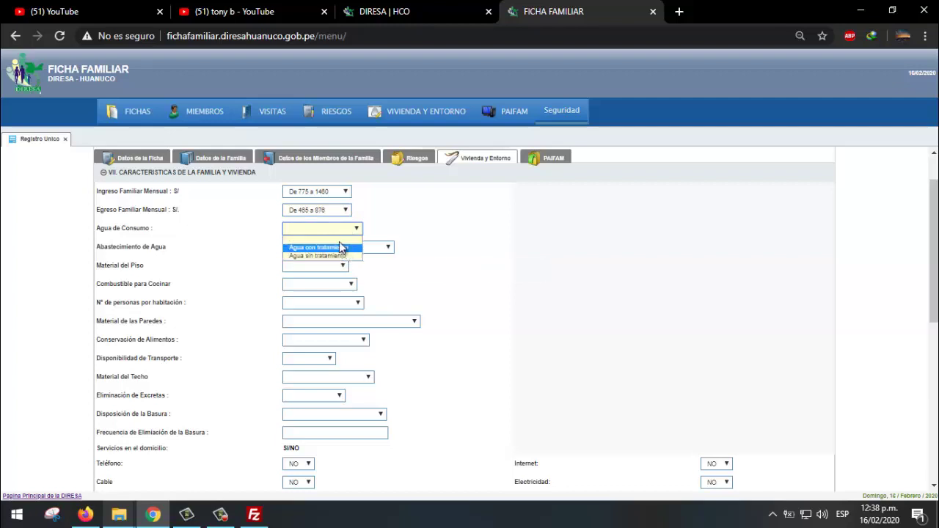
left_click(348, 248)
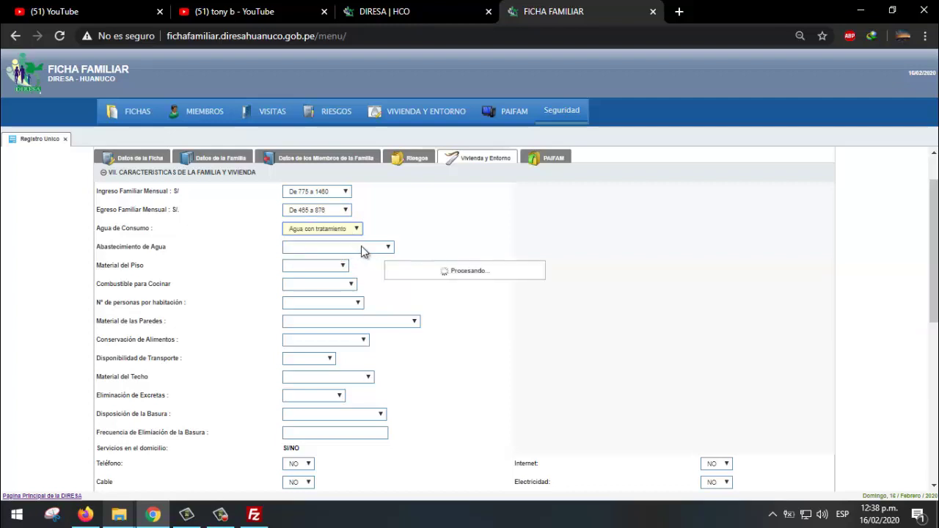
left_click(361, 245)
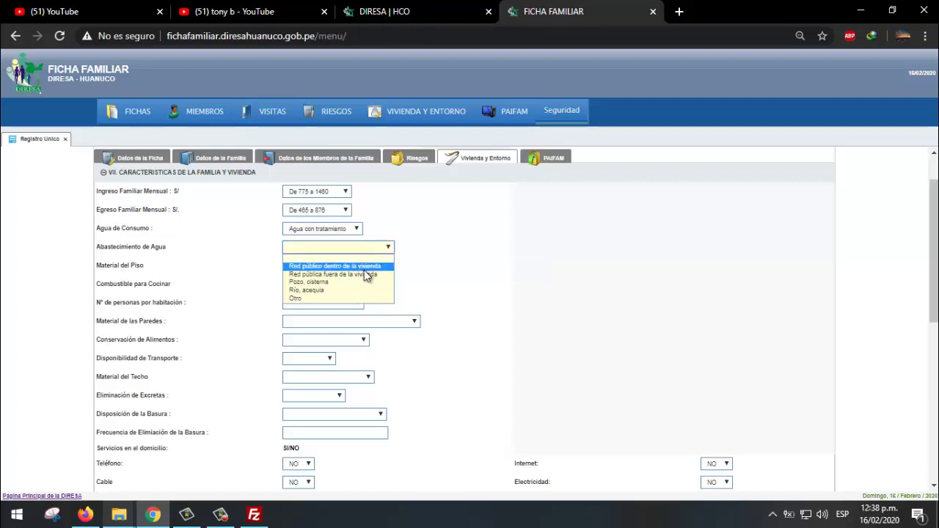
left_click(364, 267)
left_click(345, 248)
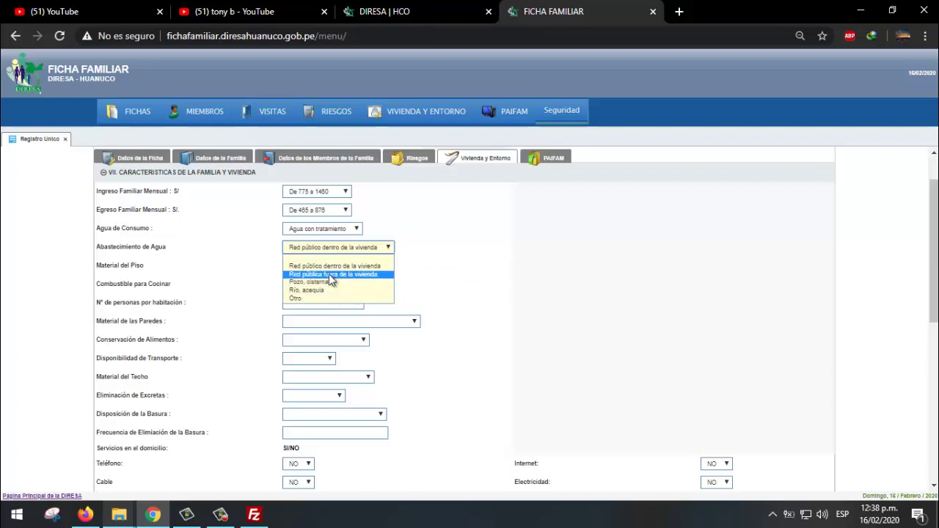
left_click(300, 299)
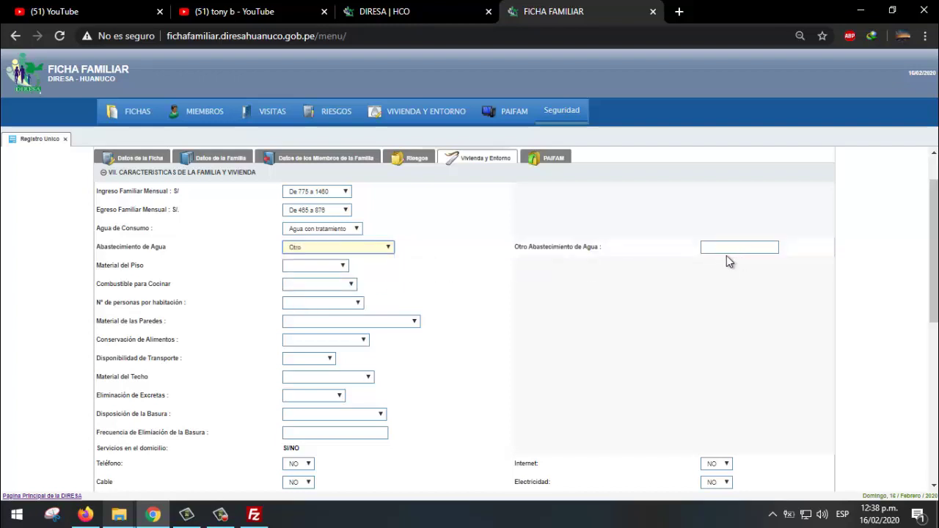
left_click(310, 250)
left_click(337, 264)
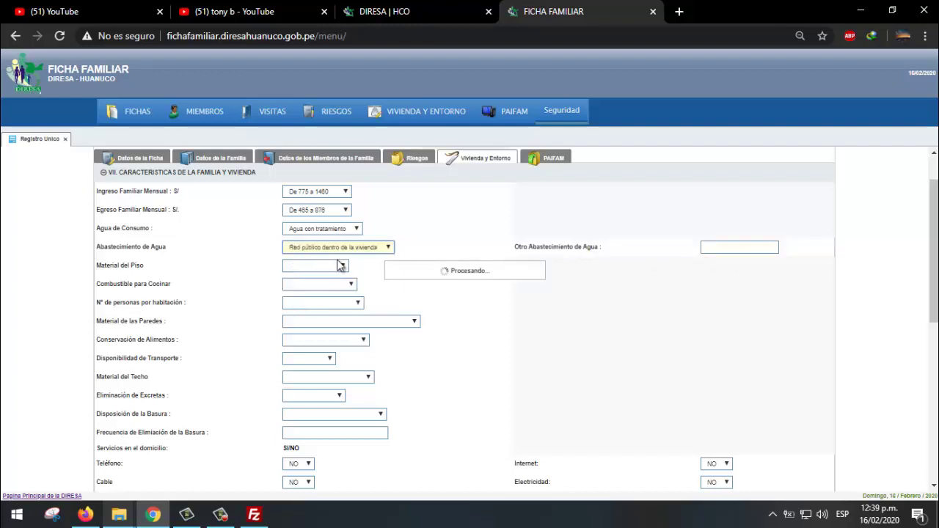
left_click(330, 267)
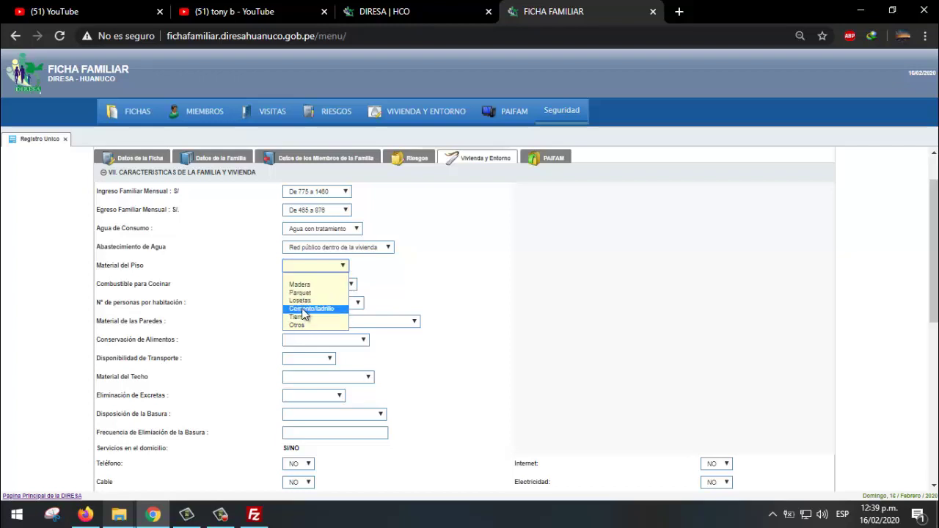
left_click(320, 303)
- Keep the floor as Cemento/ladrillo and set cooking fuel to Gas, electricidad
scroll(390, 275, "down", 2)
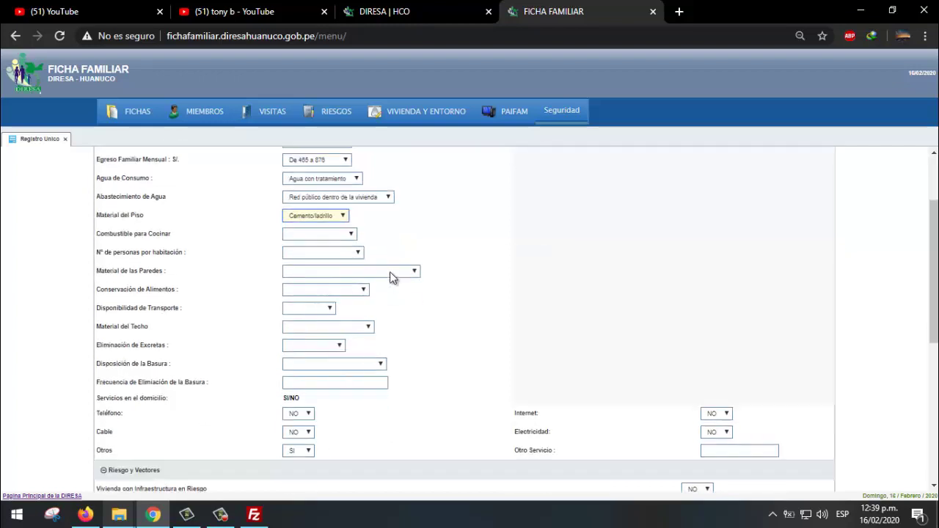
left_click(329, 197)
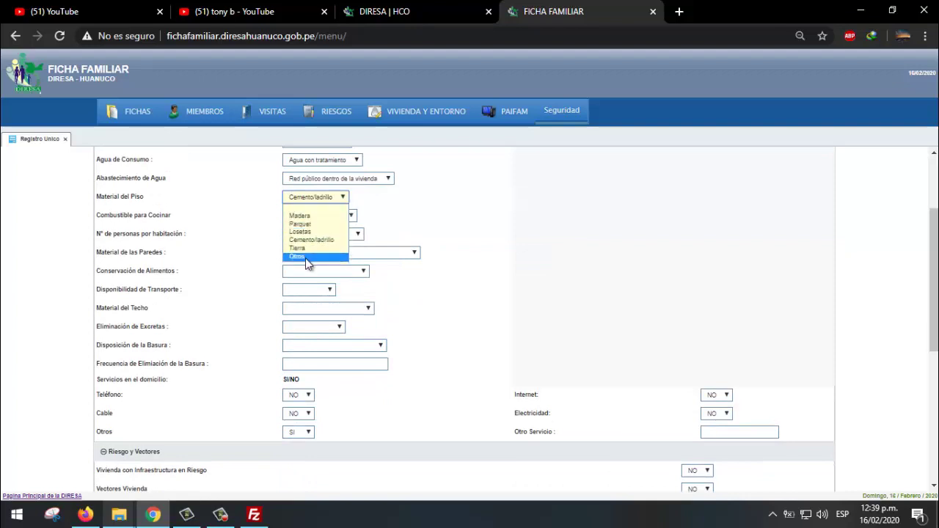
left_click(305, 257)
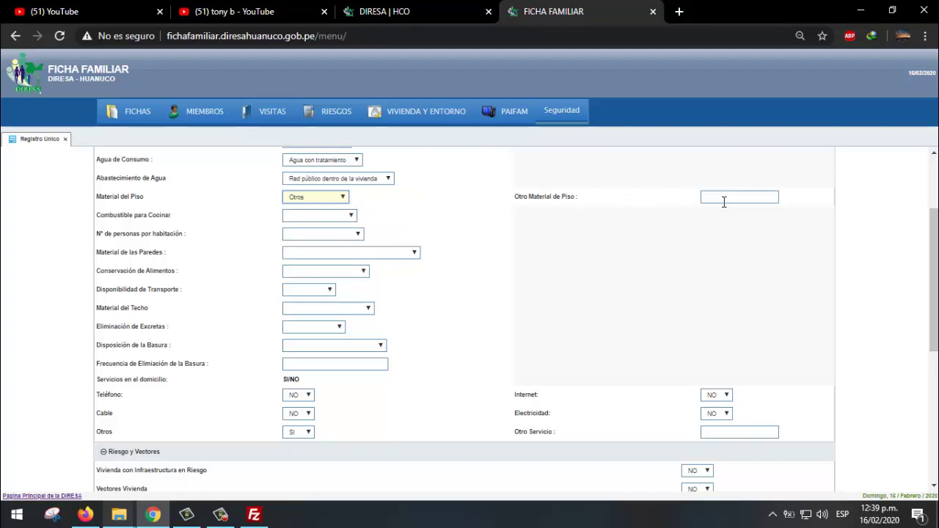
left_click(344, 196)
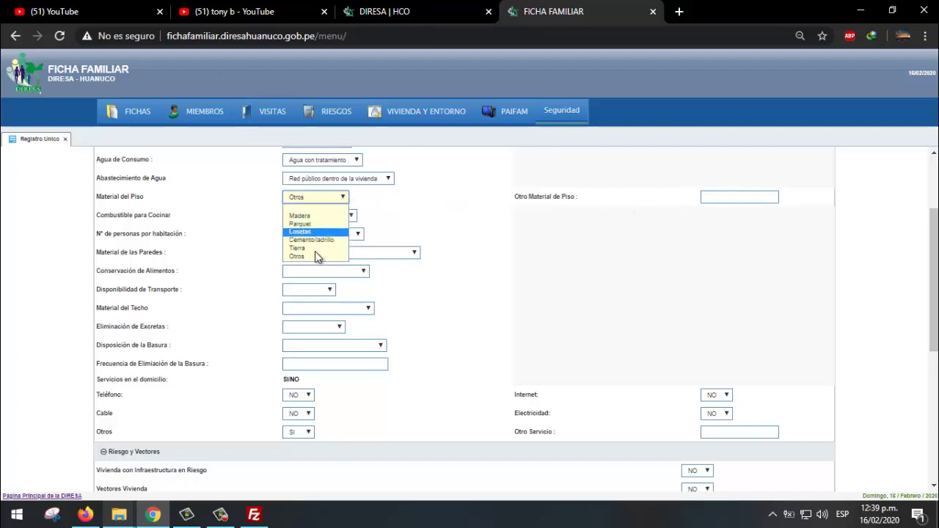
left_click(314, 242)
left_click(315, 215)
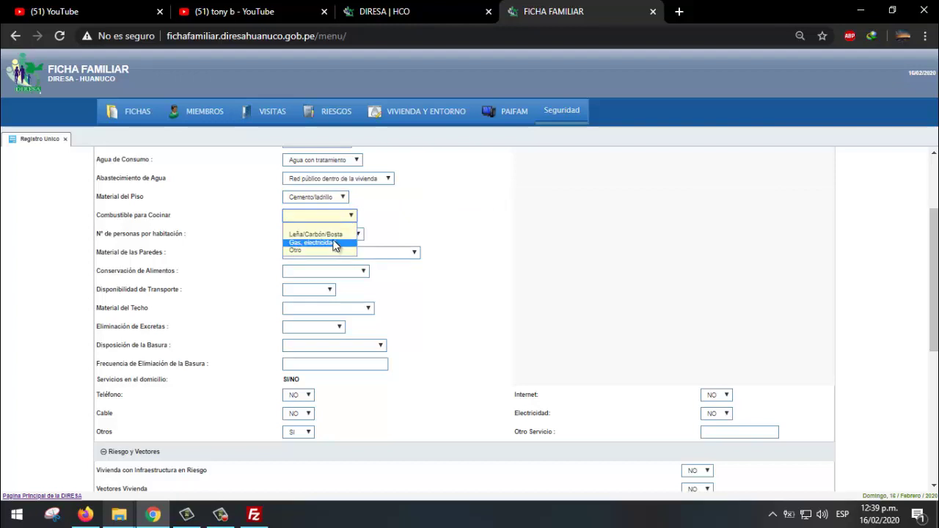
left_click(321, 251)
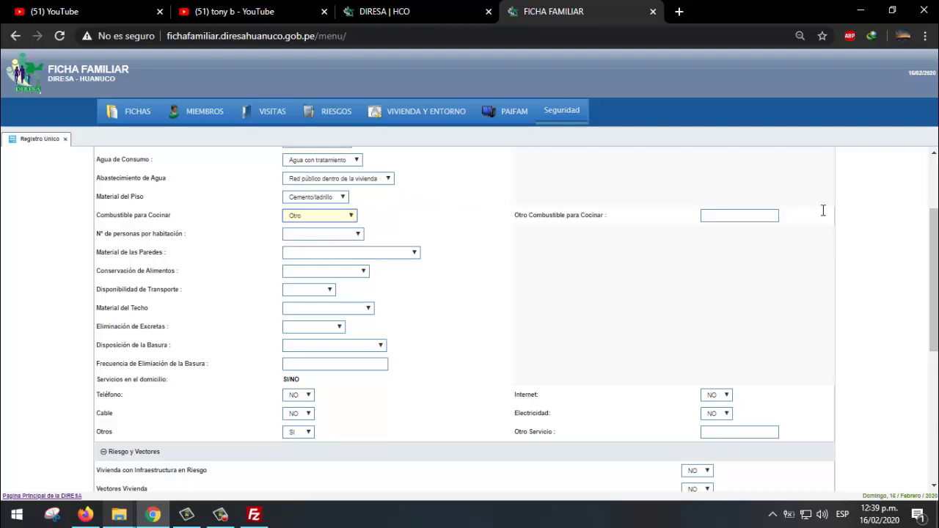
left_click(355, 215)
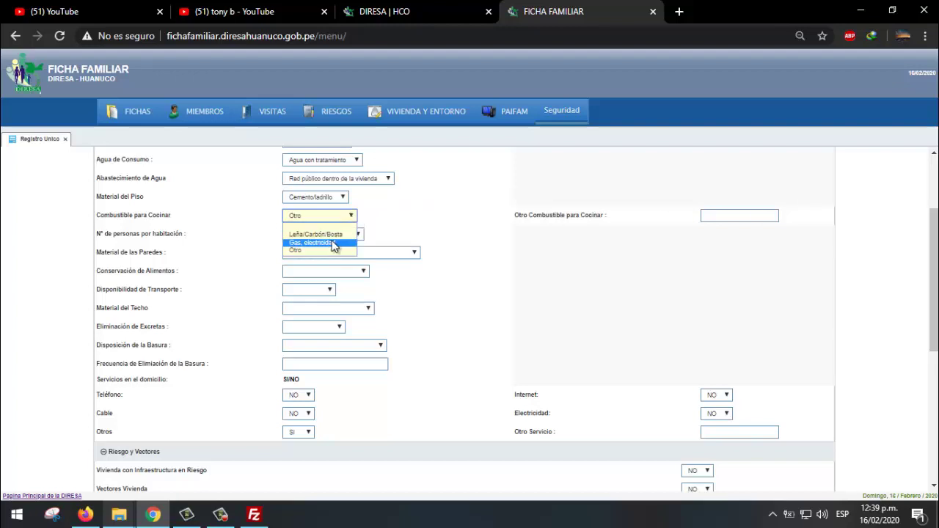
left_click(335, 242)
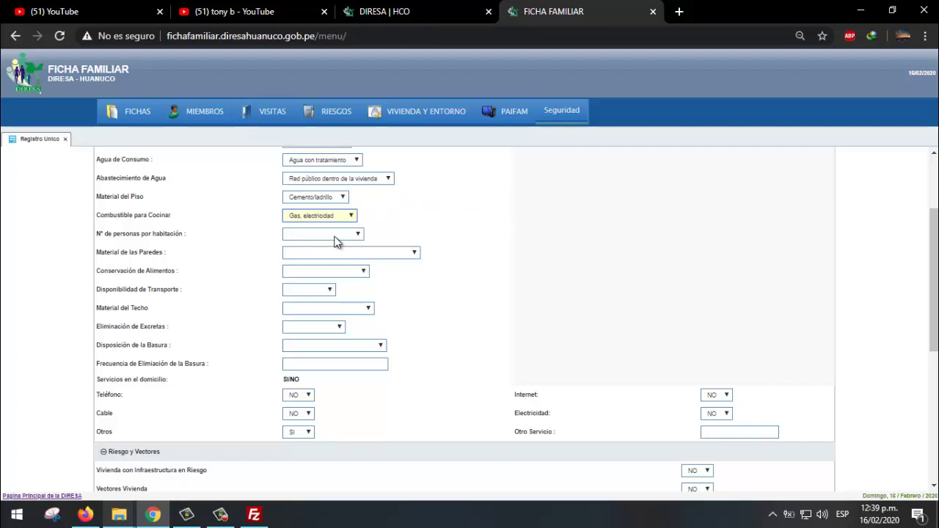
- Set persons per room to De 1 a 3 miembros and wall material to Cemento/ladrillo
left_click(336, 234)
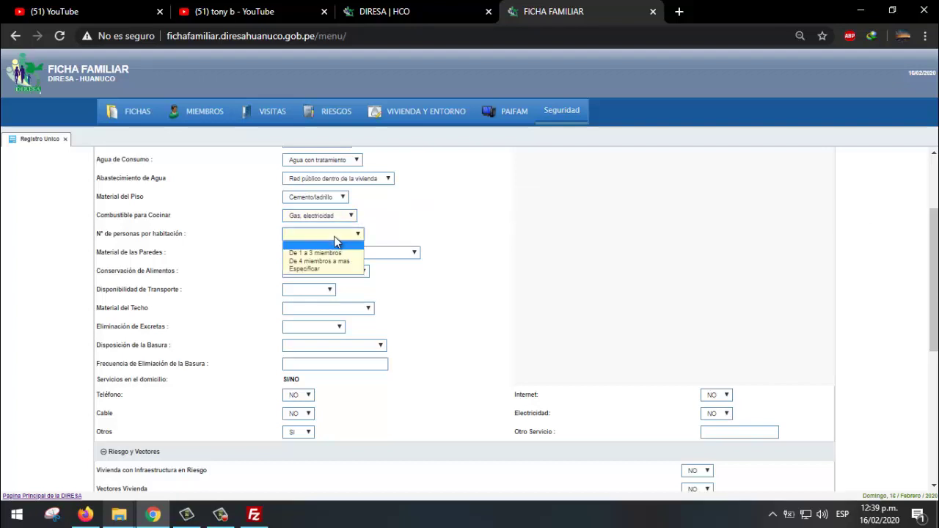
left_click(337, 255)
left_click(340, 242)
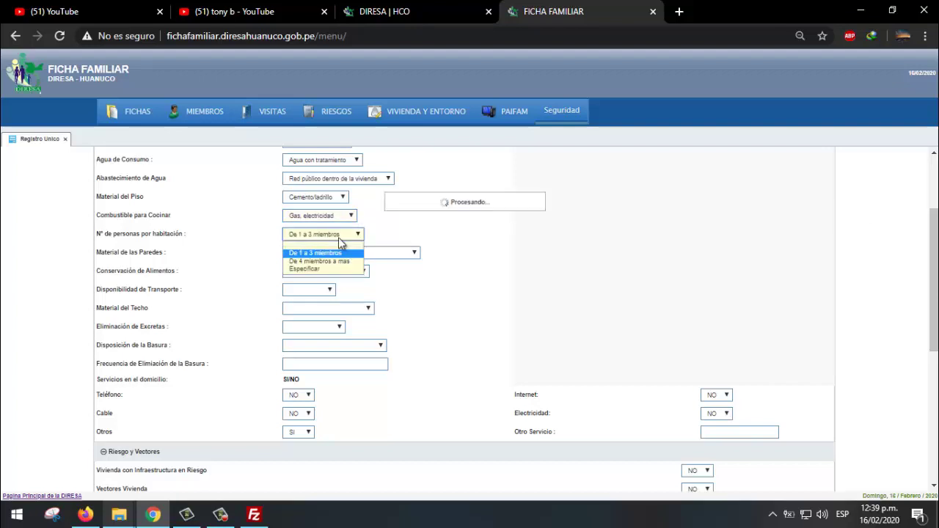
left_click(342, 254)
left_click(343, 253)
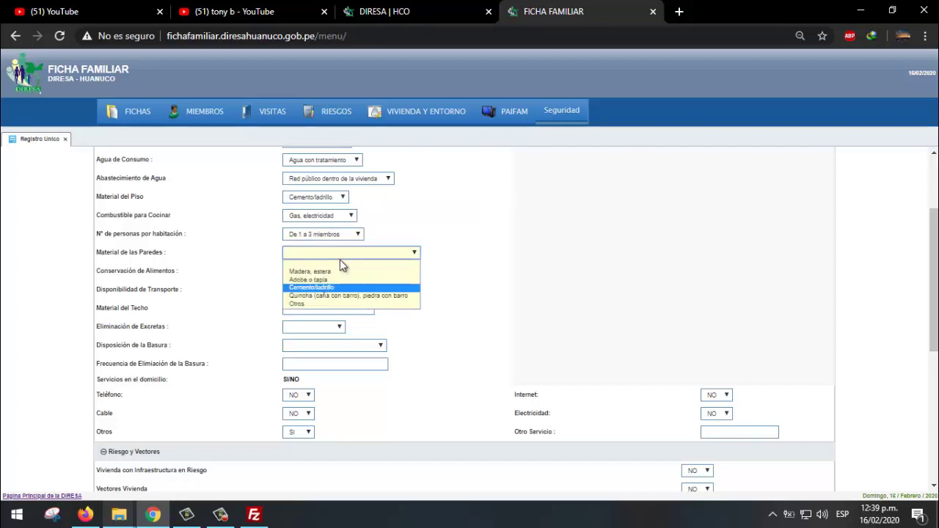
left_click(328, 286)
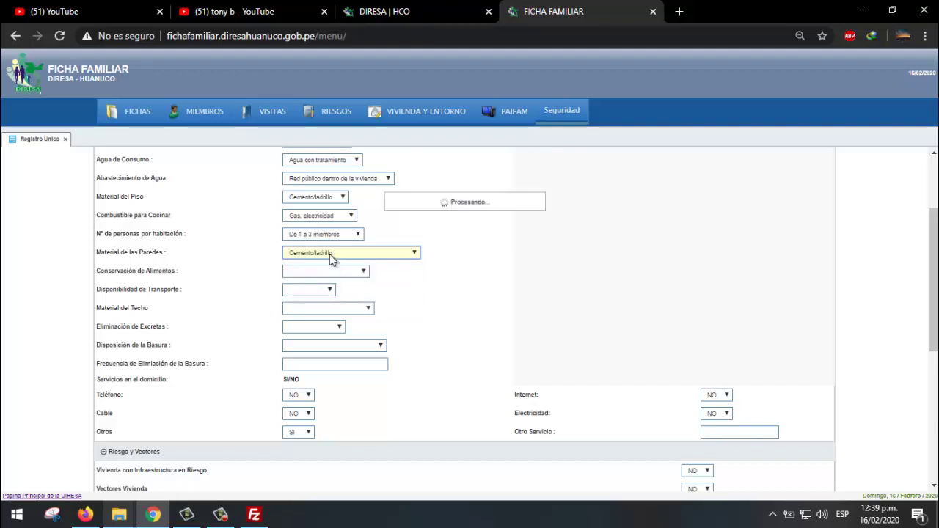
left_click(330, 254)
left_click(321, 308)
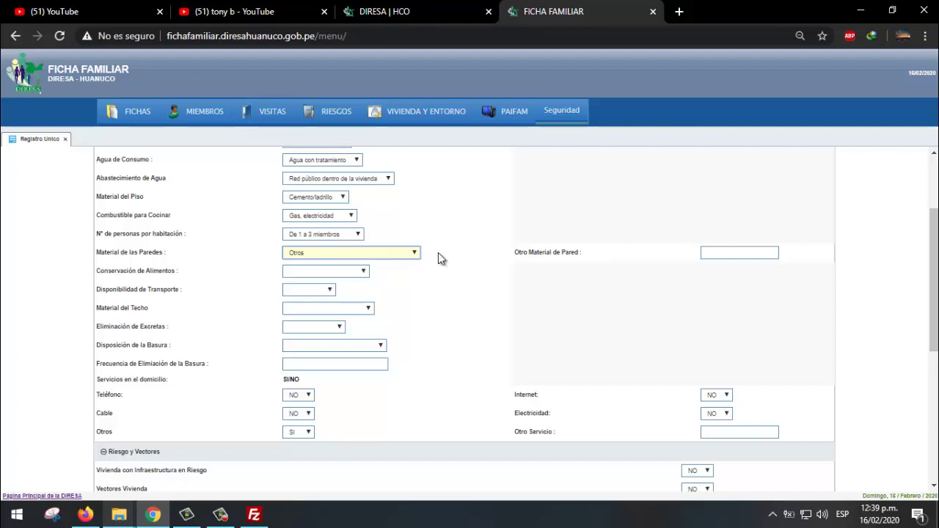
left_click(389, 256)
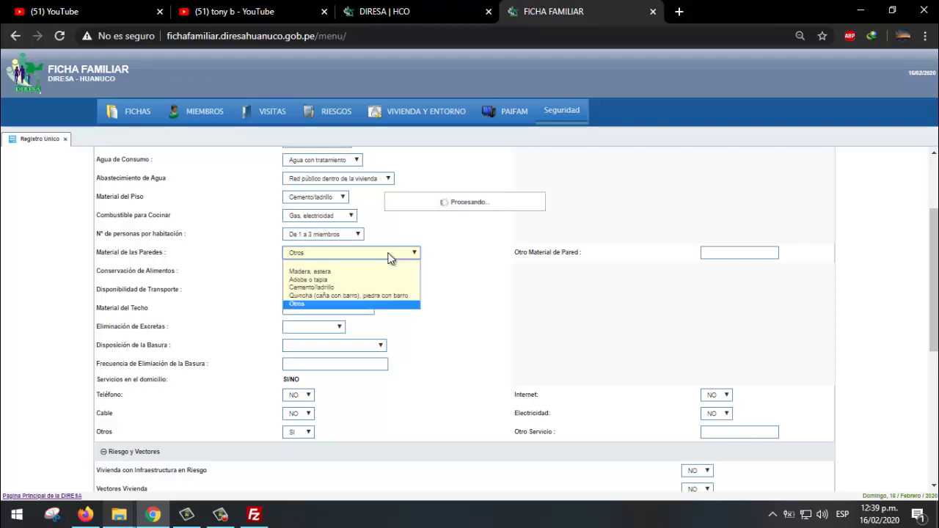
left_click(335, 287)
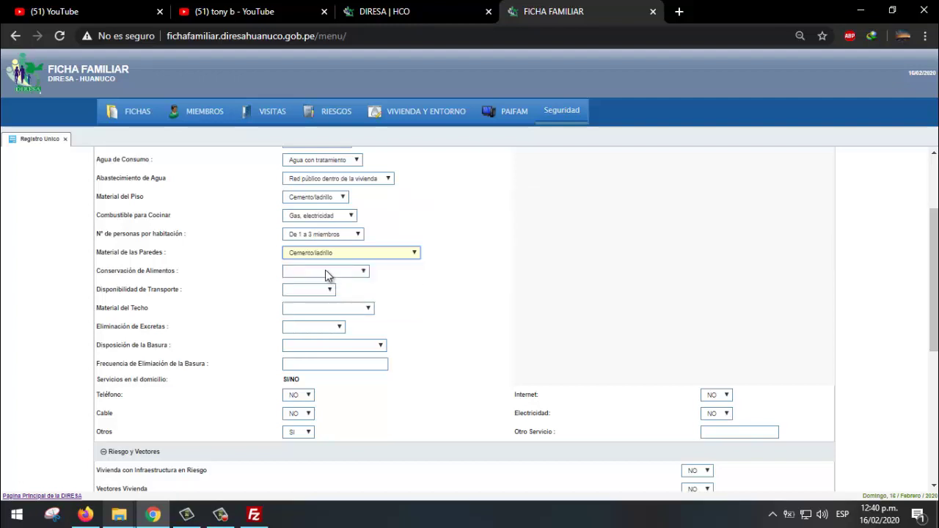
- Set food storage to Refrigeradora and transport availability to Automóvil
left_click(325, 273)
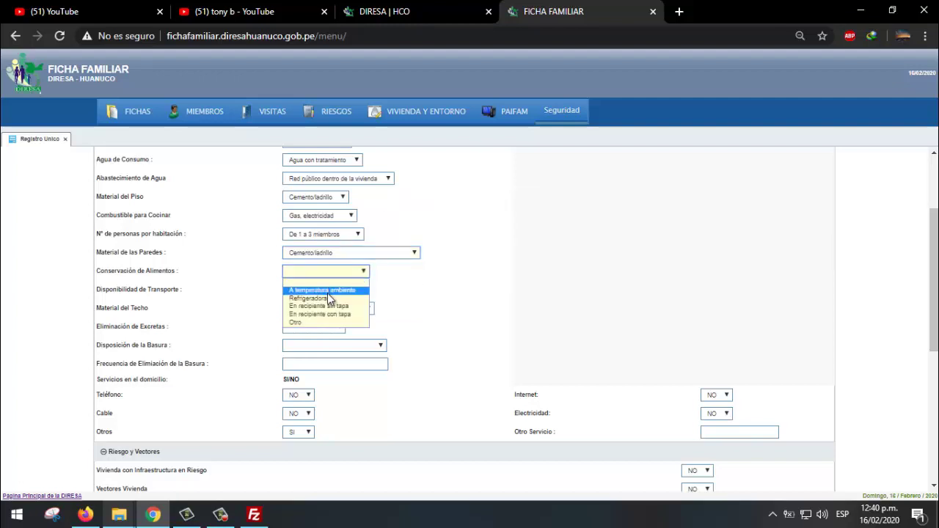
left_click(327, 298)
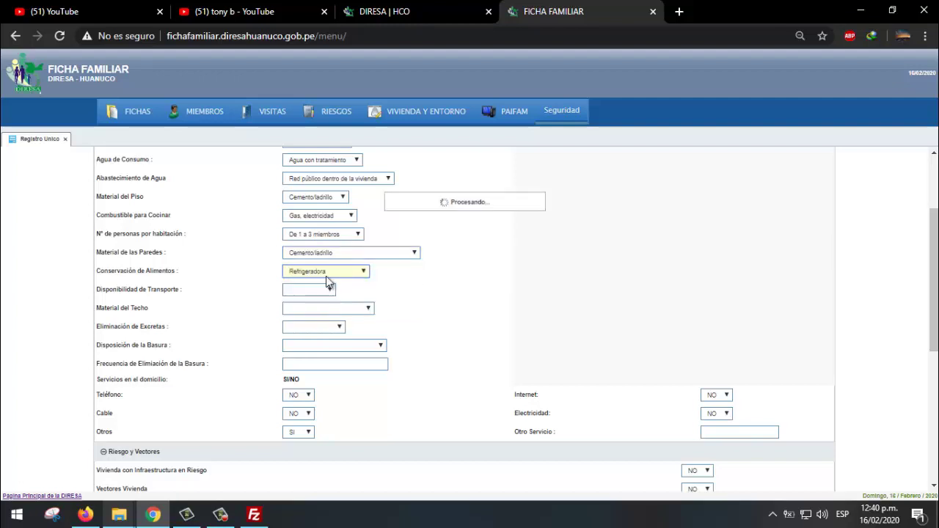
left_click(325, 271)
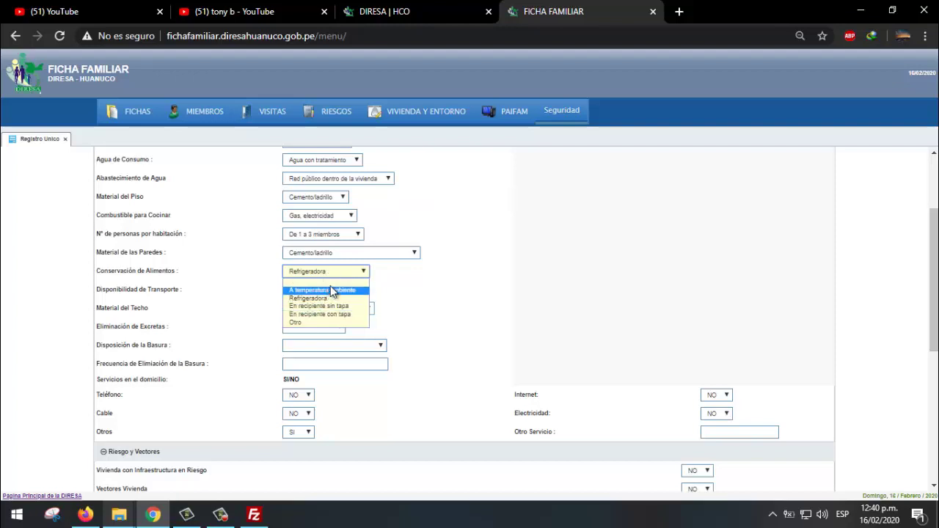
left_click(312, 298)
left_click(311, 293)
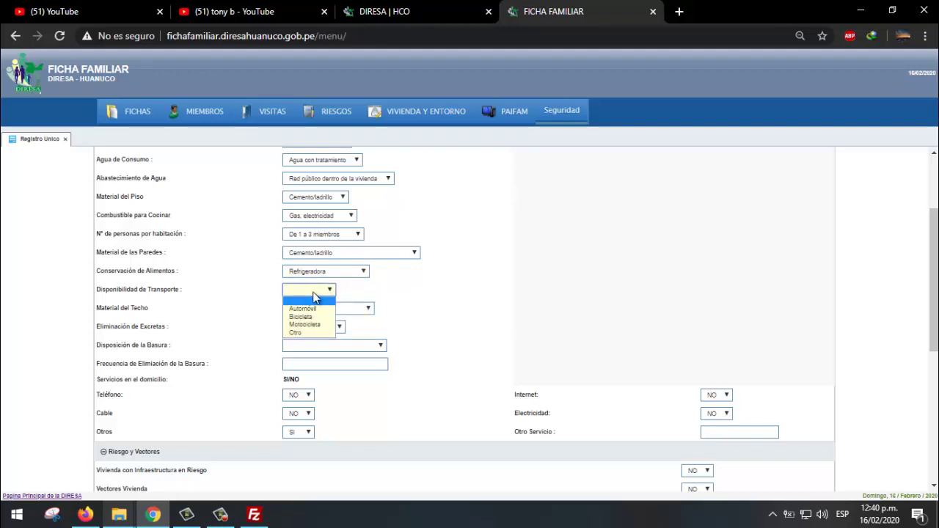
left_click(314, 325)
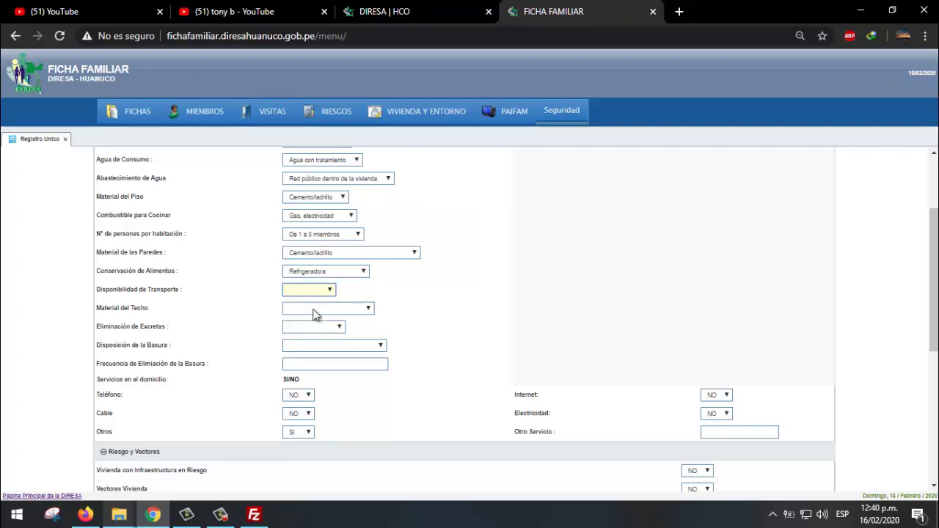
left_click(323, 294)
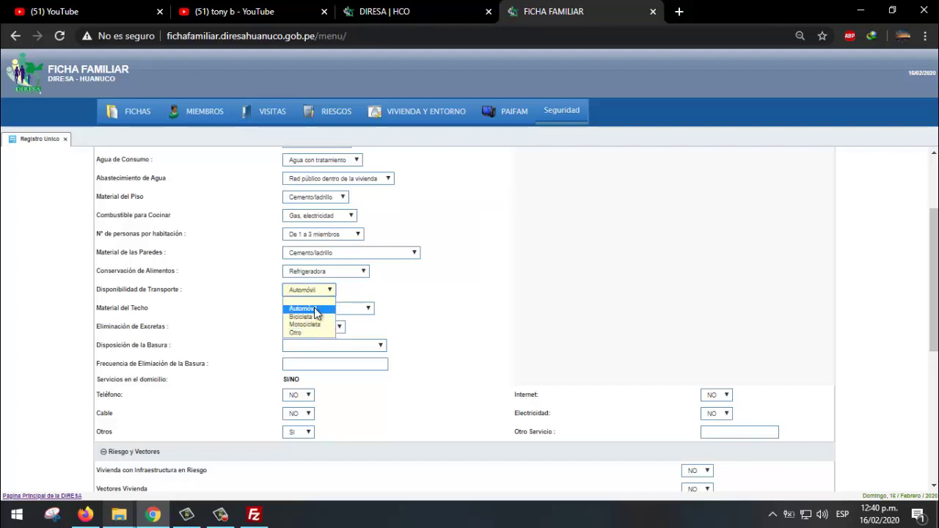
left_click(367, 307)
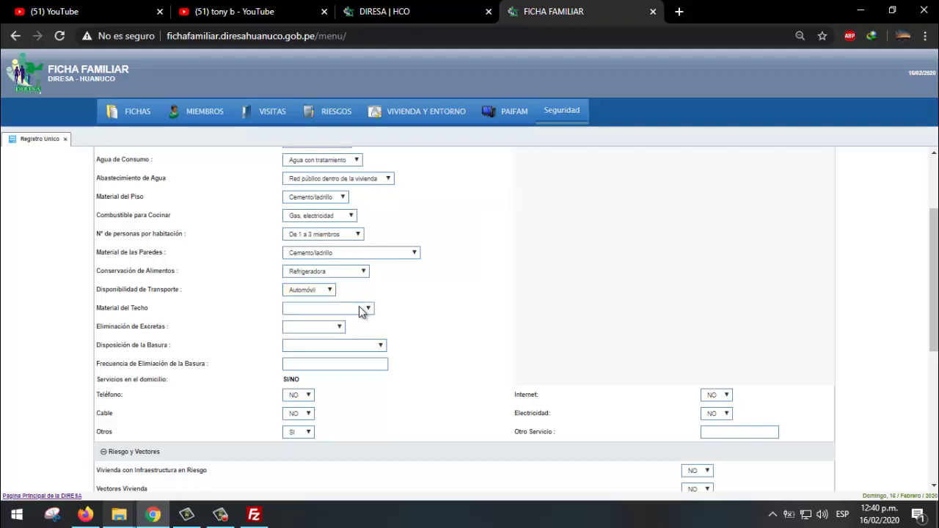
- Set the roof material to Noble
left_click(361, 310)
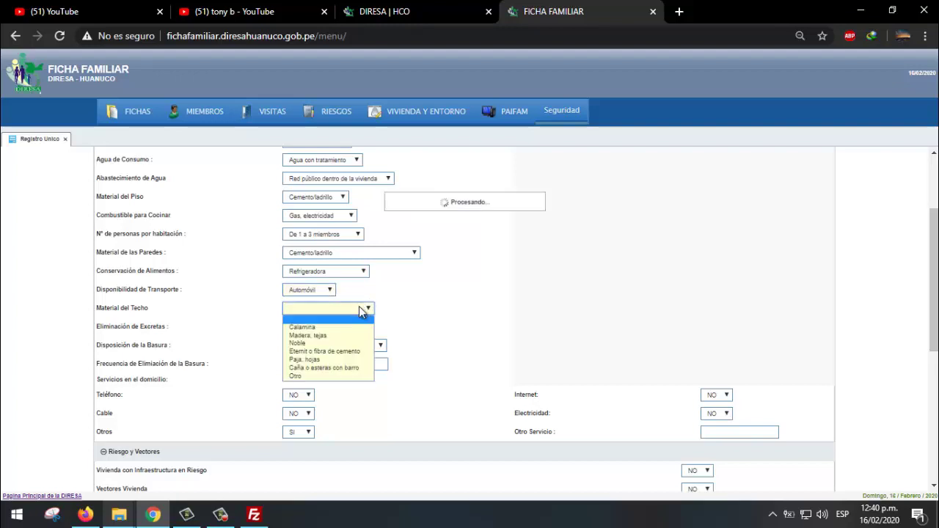
left_click(316, 343)
left_click(318, 307)
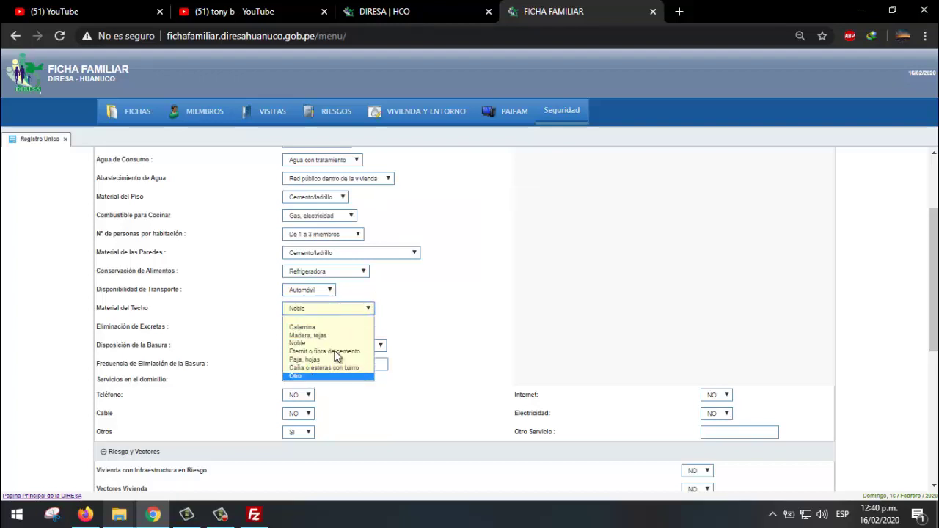
left_click(311, 384)
left_click(317, 313)
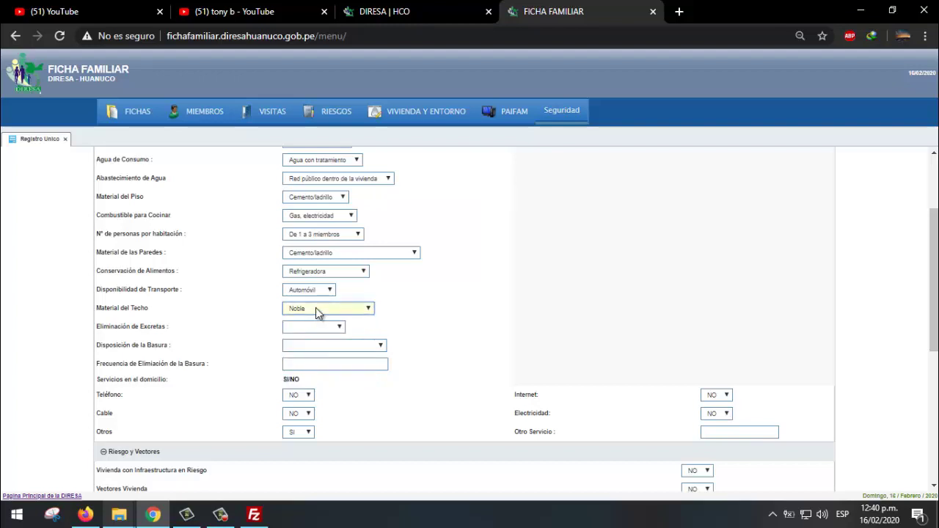
left_click(306, 375)
left_click(311, 315)
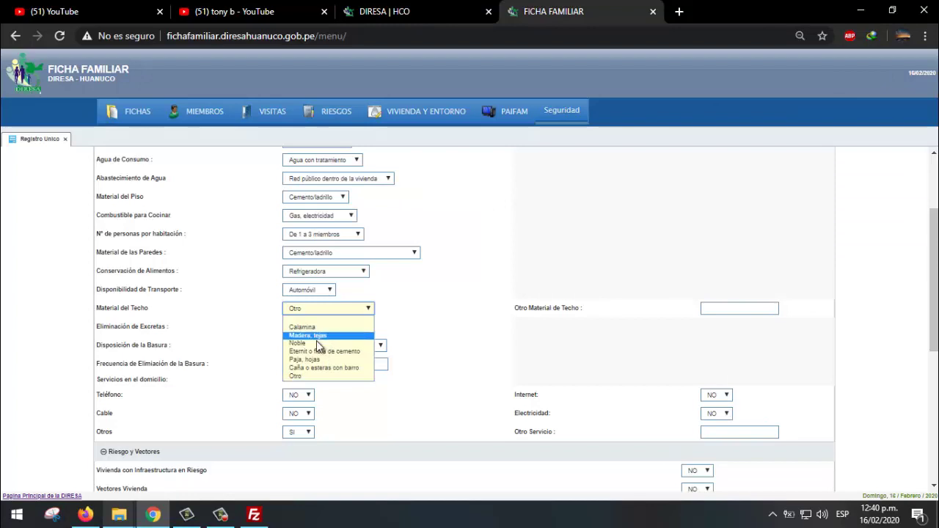
left_click(318, 343)
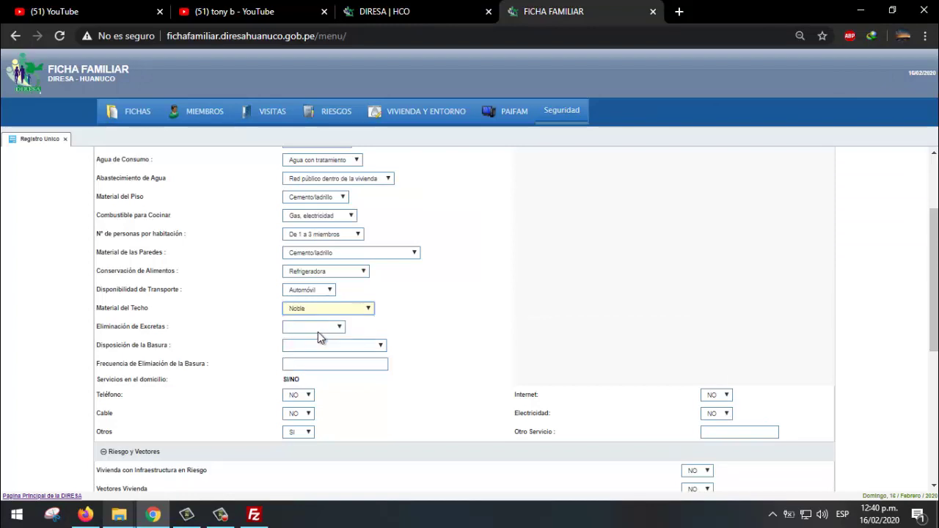
scroll(352, 304, "down", 1)
- Set excreta disposal to Red pública (*)
left_click(317, 260)
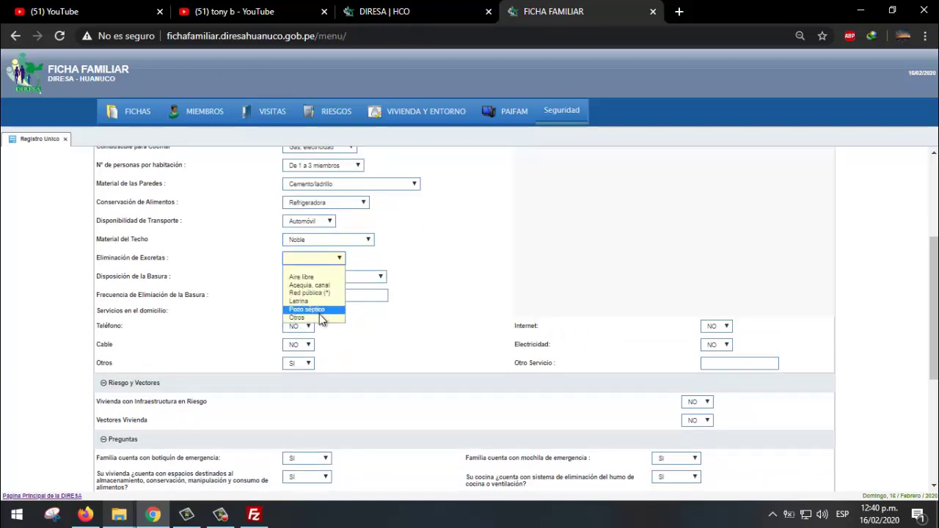
left_click(319, 317)
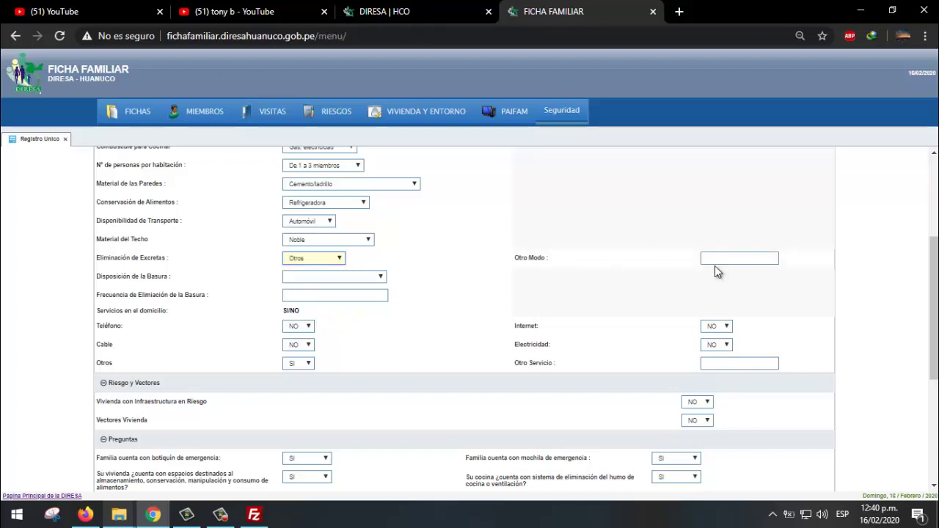
left_click(316, 258)
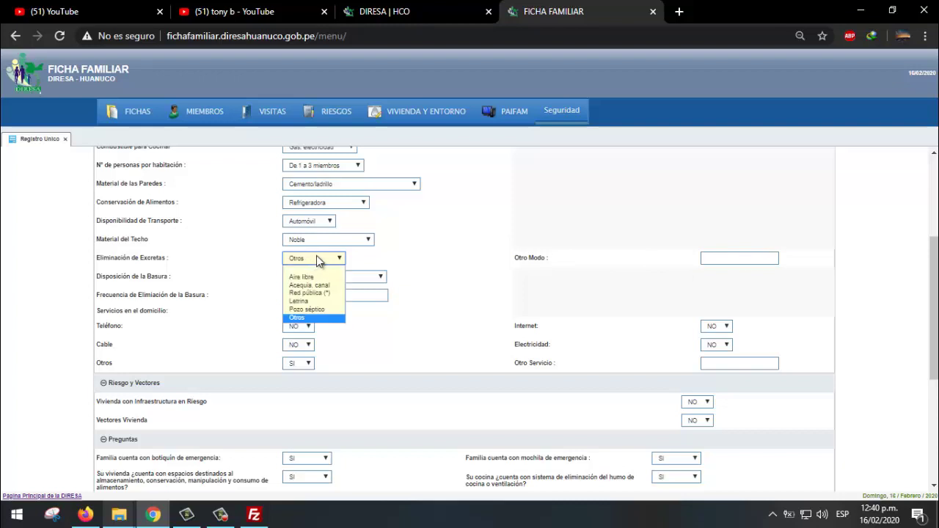
left_click(327, 277)
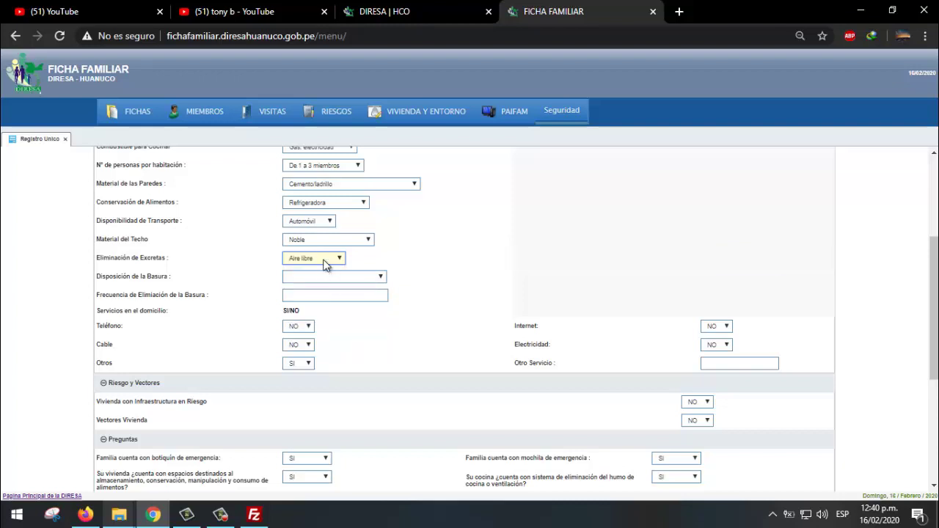
left_click(325, 261)
left_click(324, 293)
- Set garbage disposal to Carro recolector with frequency CADA 2 DIAS
left_click(334, 281)
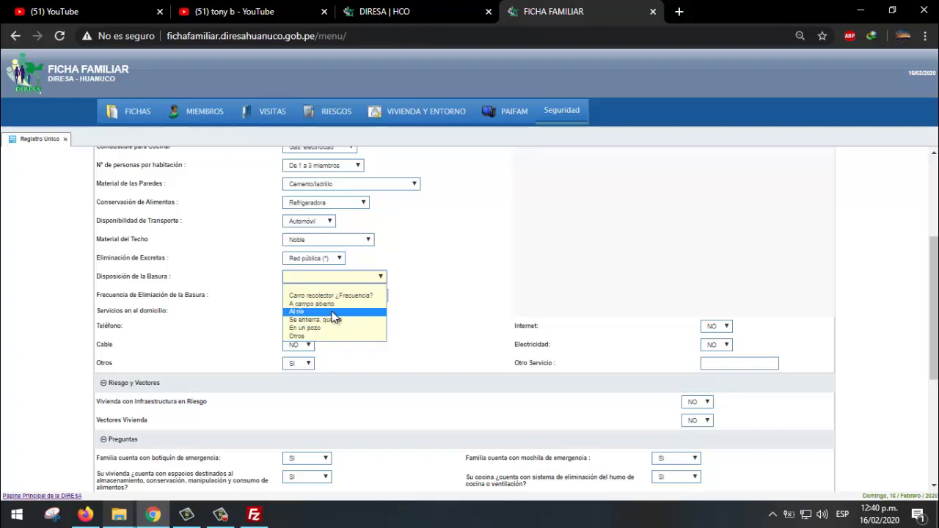
left_click(339, 296)
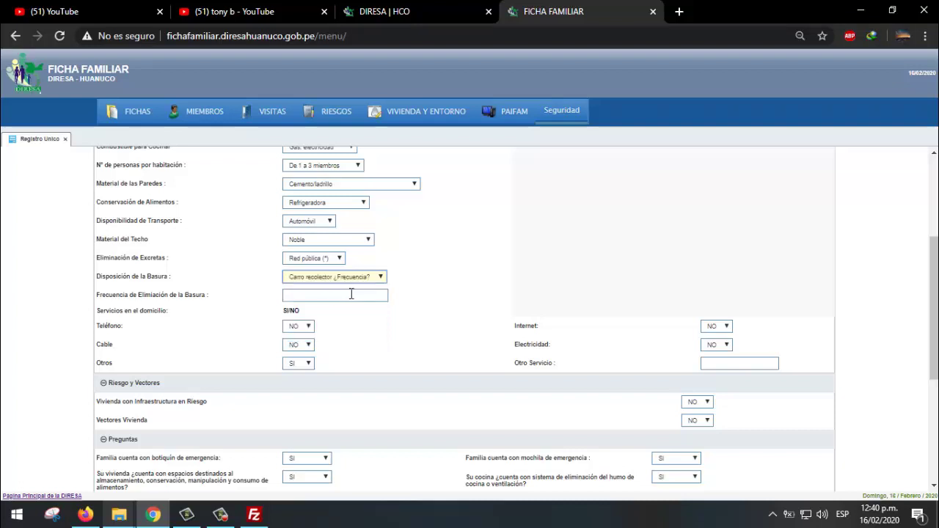
left_click(335, 294)
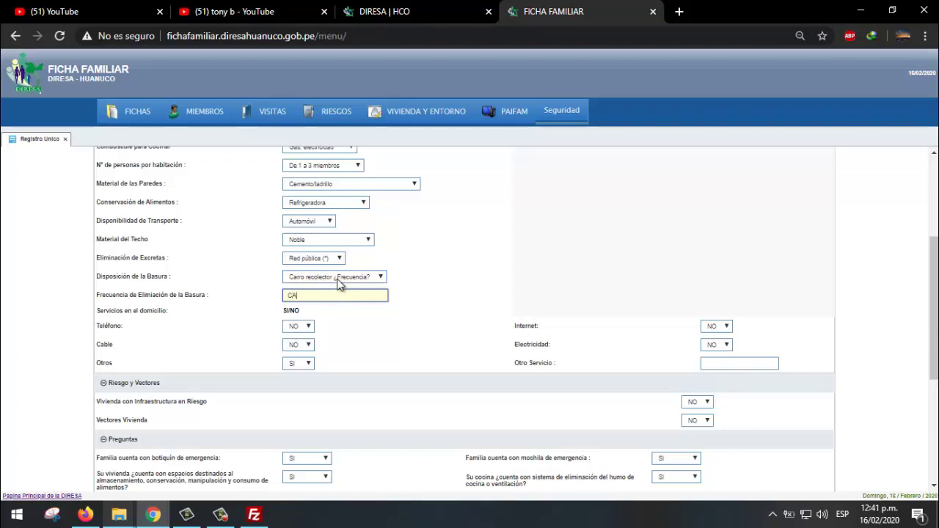
type("CADA 2 DIAS")
scroll(347, 330, "down", 3)
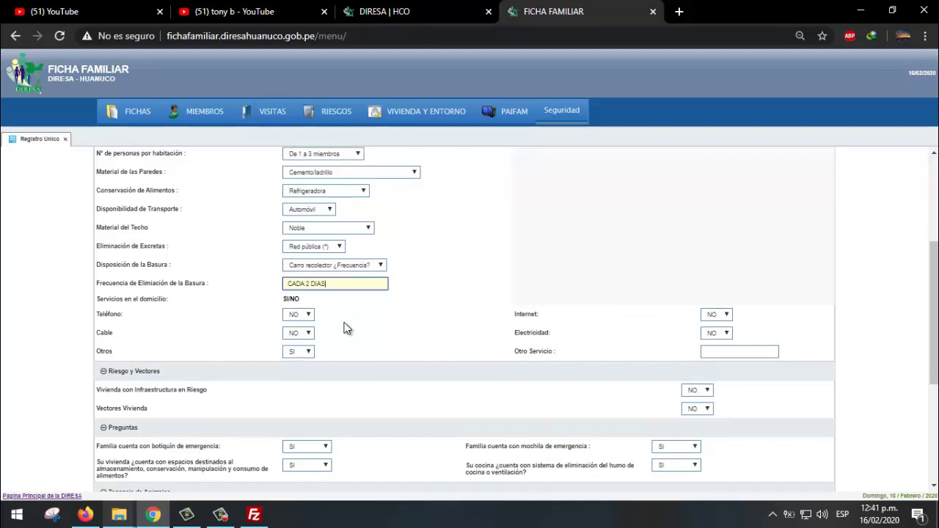
- Mark Teléfono as SI and keep Cable at NO
scroll(346, 321, "up", 1)
scroll(348, 322, "up", 1)
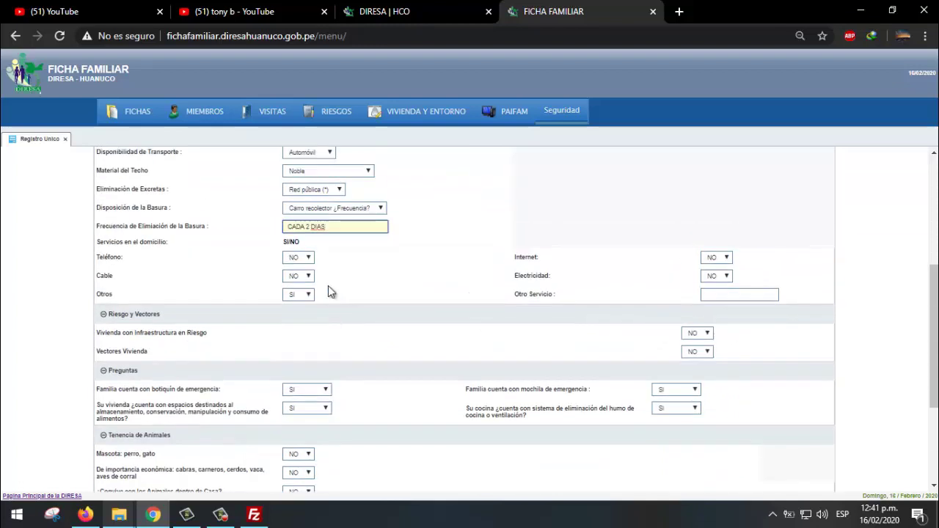
left_click(307, 258)
left_click(304, 268)
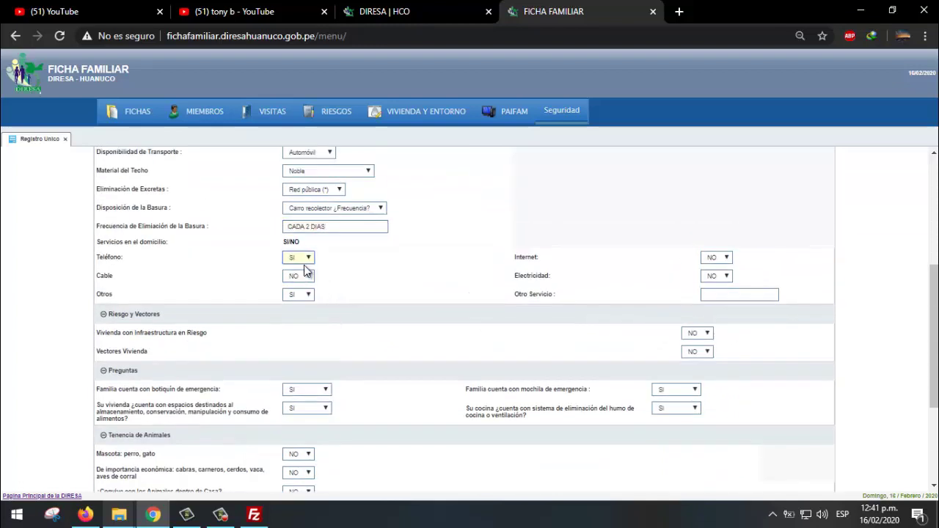
left_click(719, 257)
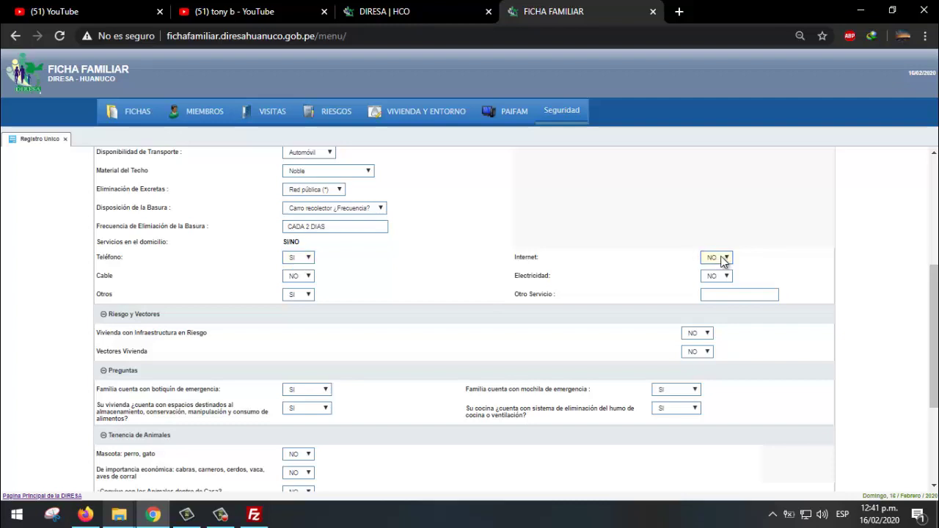
left_click(299, 276)
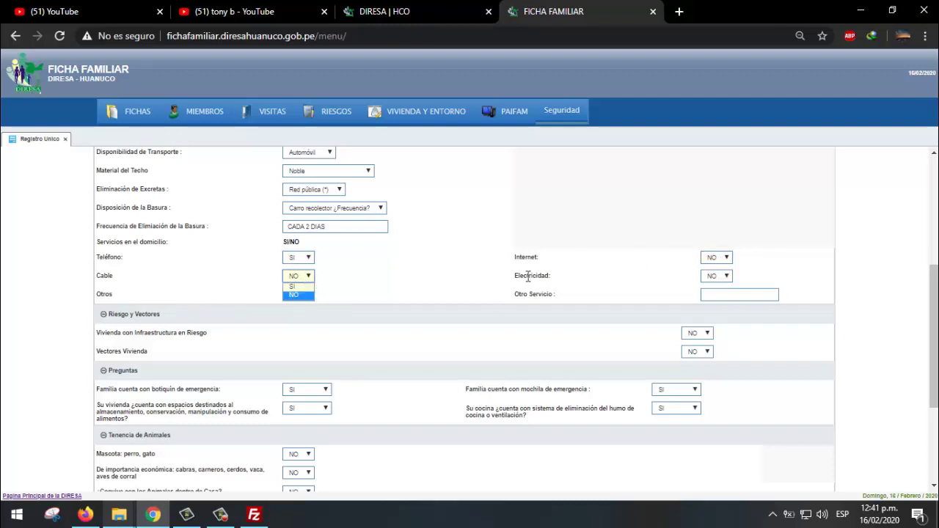
left_click(707, 278)
- Mark Electricidad as SI and set Otros services to NO
left_click(703, 287)
left_click(297, 295)
left_click(297, 294)
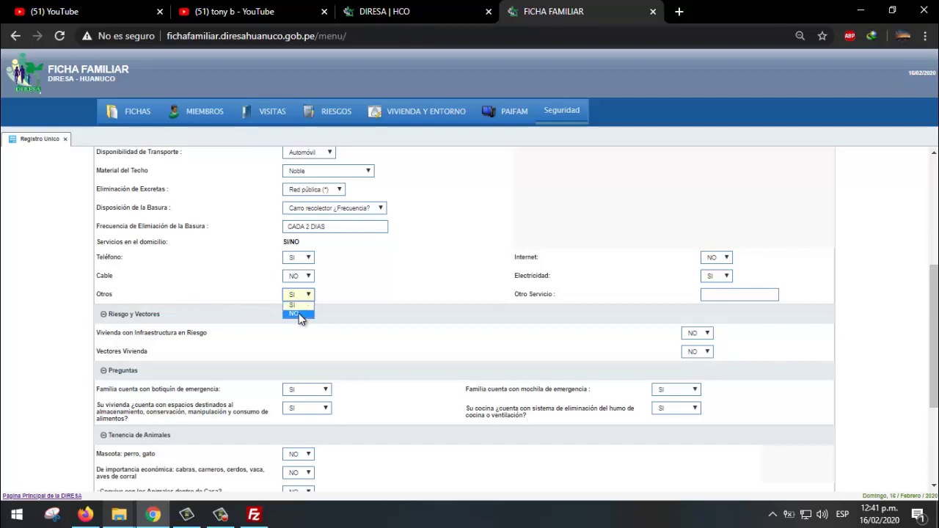
left_click(708, 295)
left_click(300, 295)
left_click(298, 311)
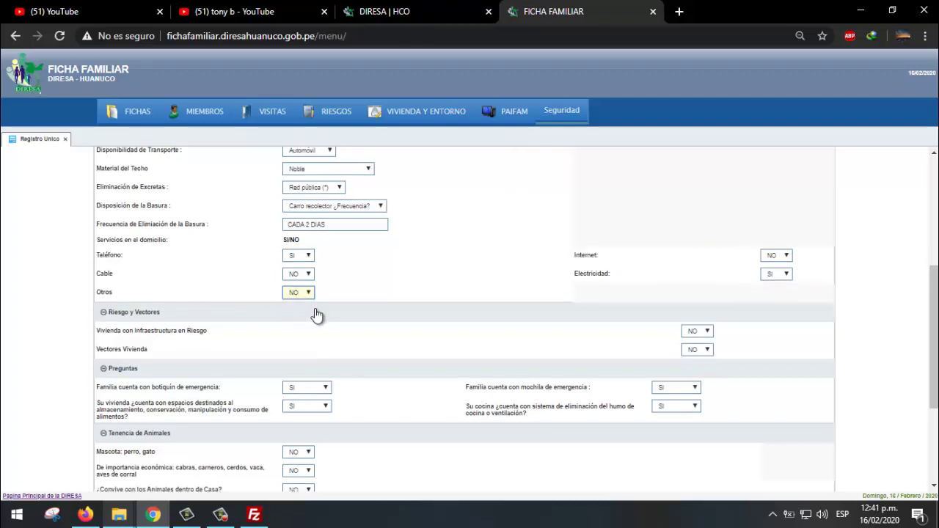
scroll(246, 291, "down", 1)
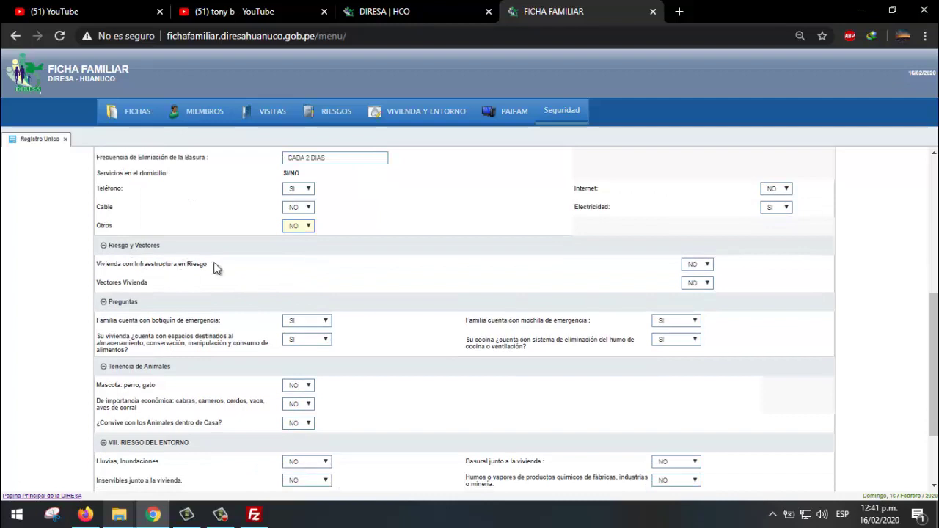
- Mark infrastructure risk and housing vectors as SI and begin their descriptions
left_click(693, 265)
left_click(702, 286)
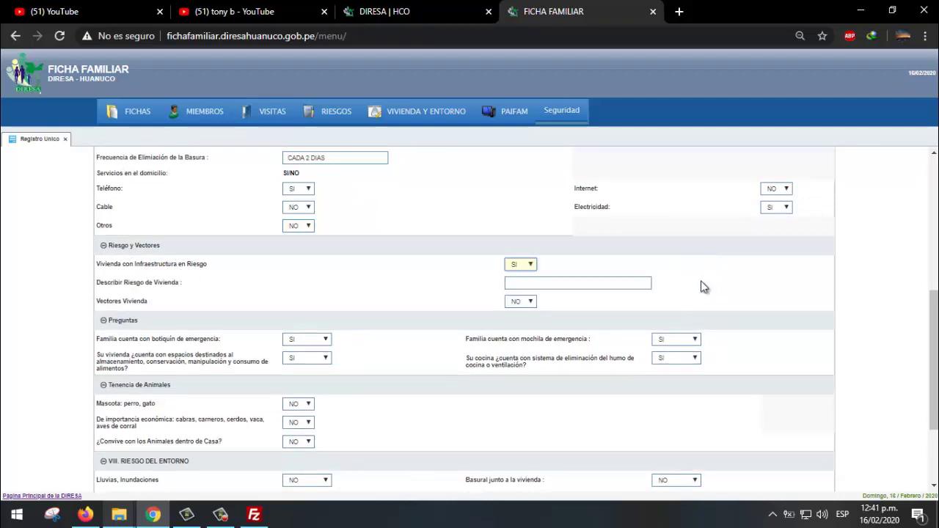
left_click(526, 283)
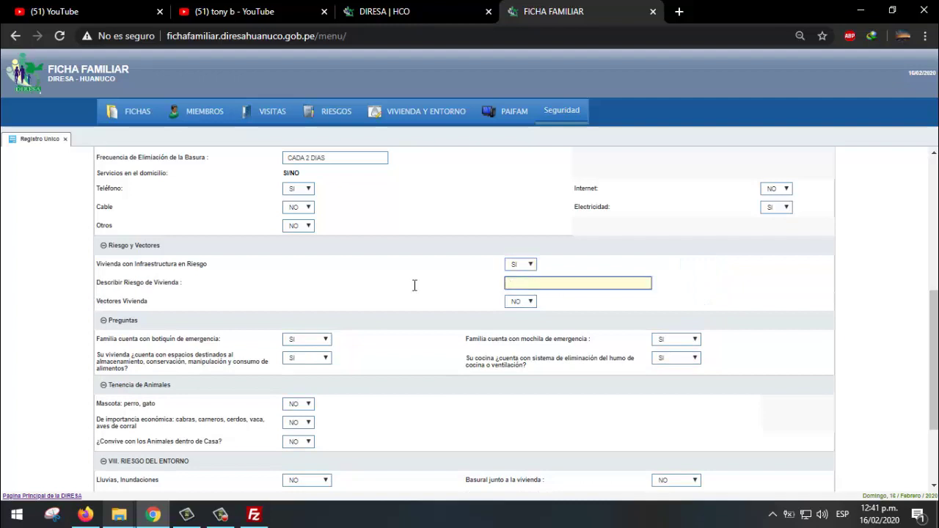
left_click(518, 303)
left_click(519, 314)
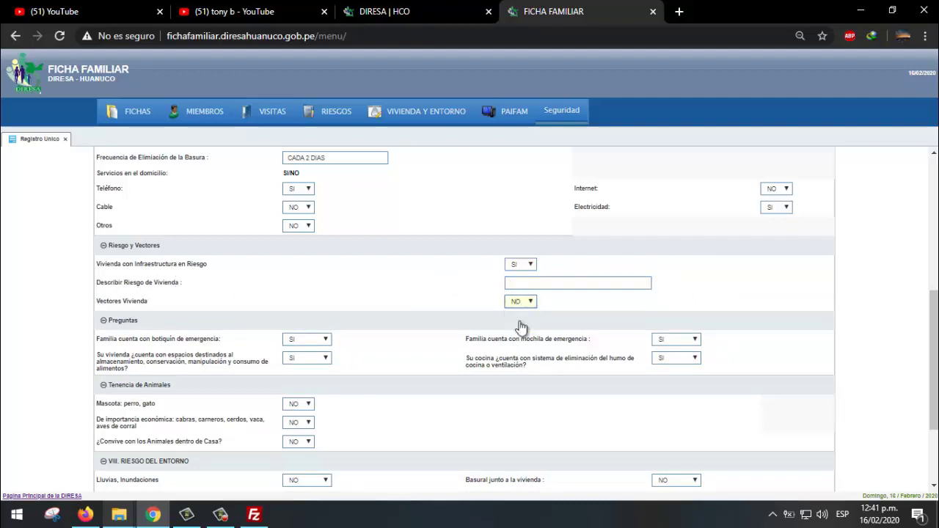
left_click(525, 319)
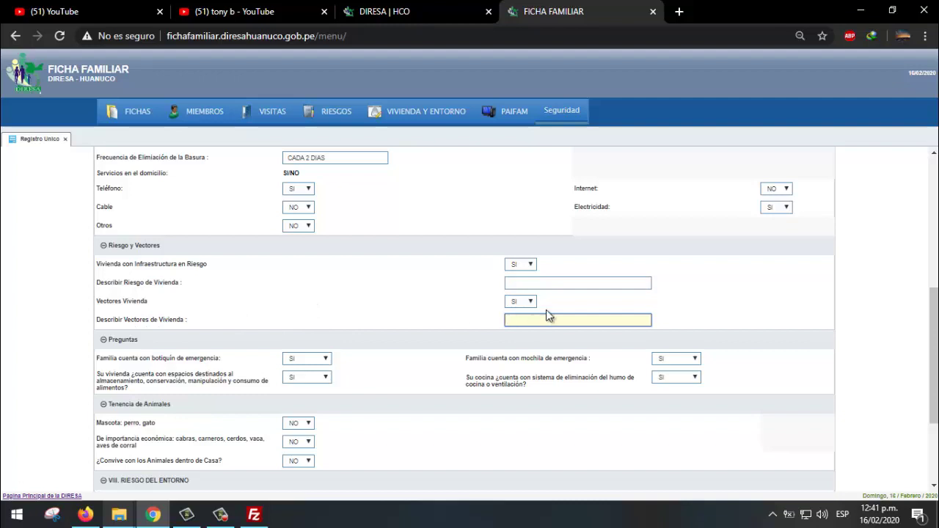
left_click(537, 283)
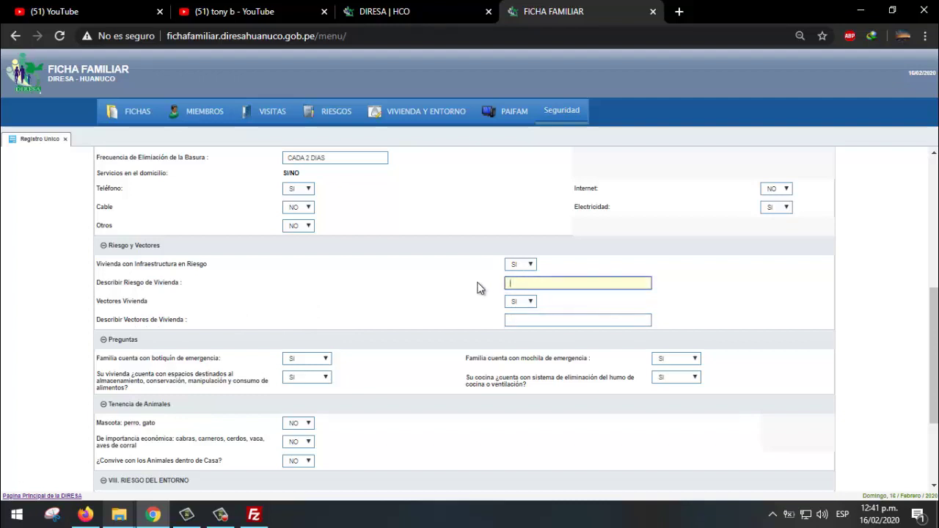
scroll(480, 289, "down", 2)
scroll(480, 289, "up", 1)
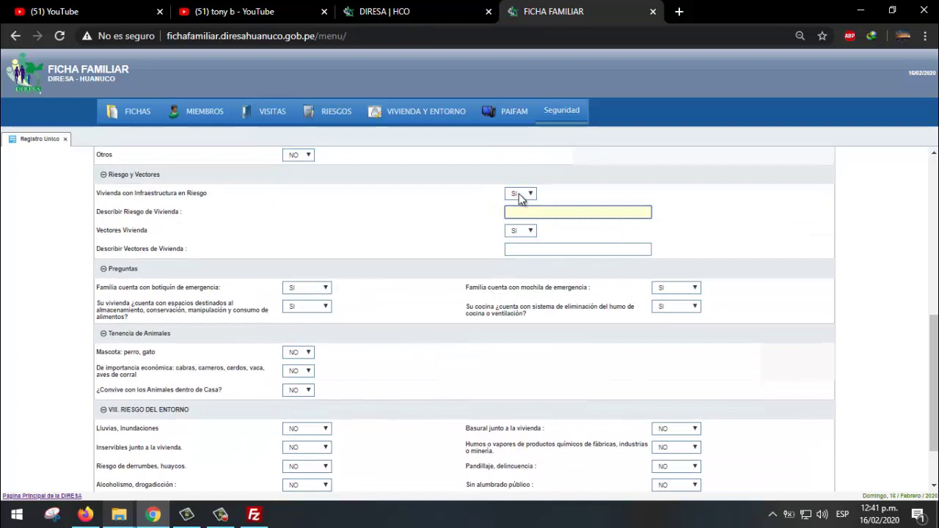
- Reset the infrastructure risk and Vectores Vivienda answers to NO
left_click(518, 197)
left_click(519, 196)
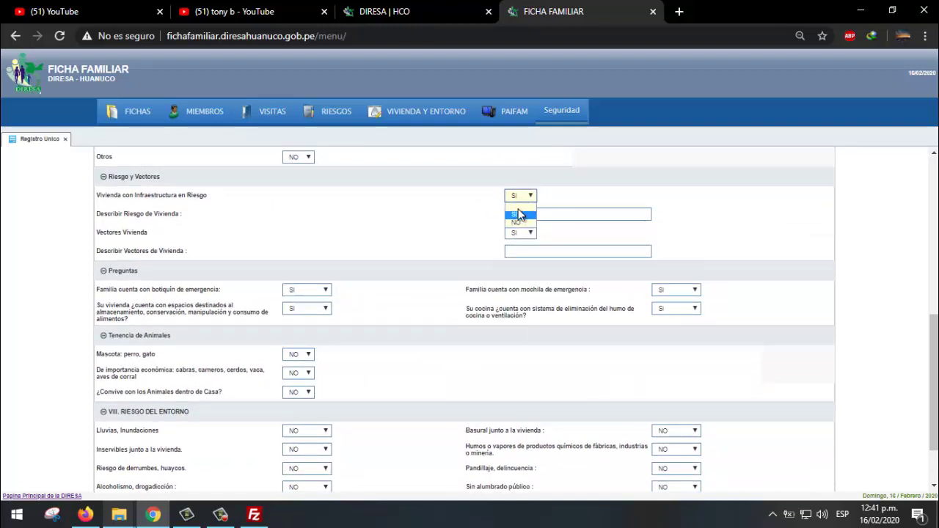
left_click(521, 222)
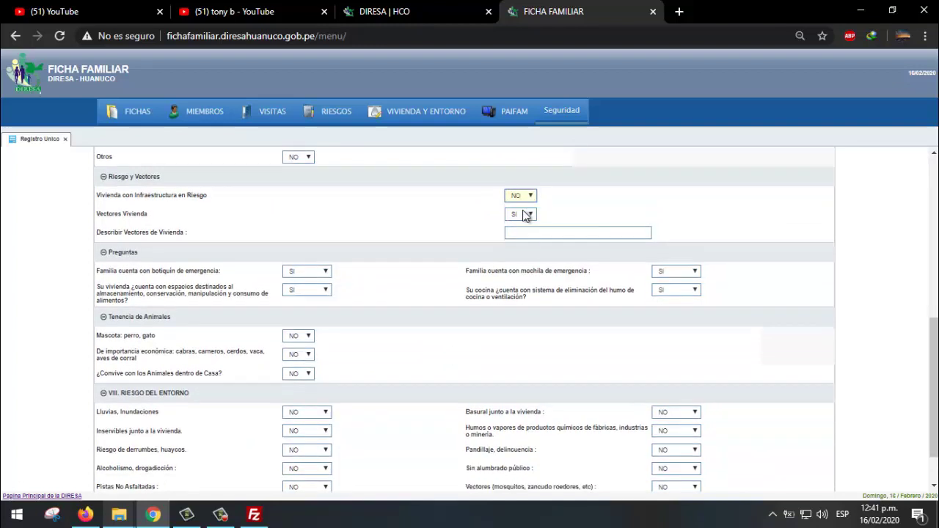
left_click(525, 215)
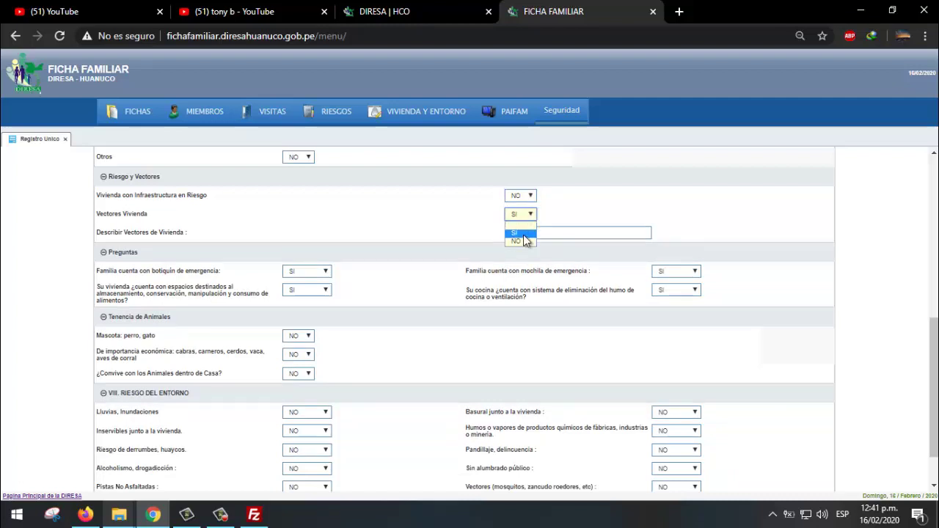
left_click(523, 241)
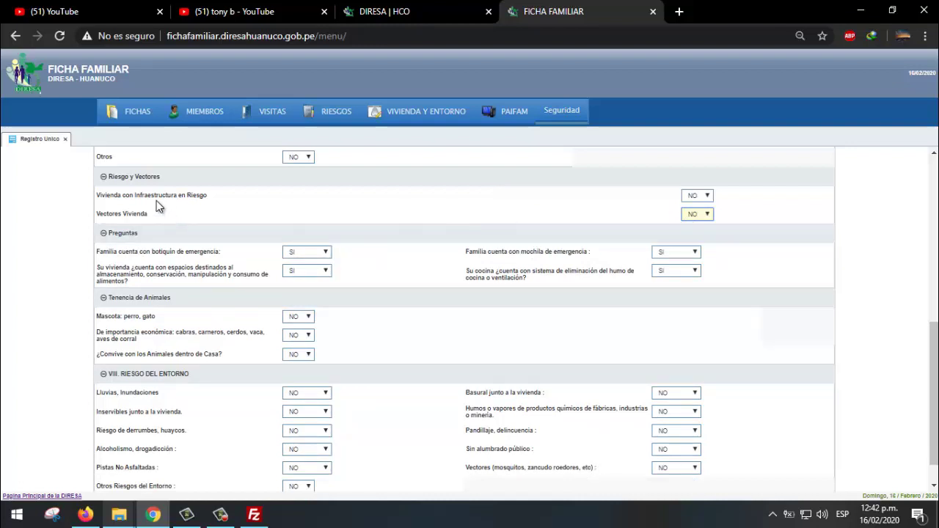
- Mark infrastructure at risk as SI, described as 'RAJADURAS EN LAS PAREDES'
left_click(697, 197)
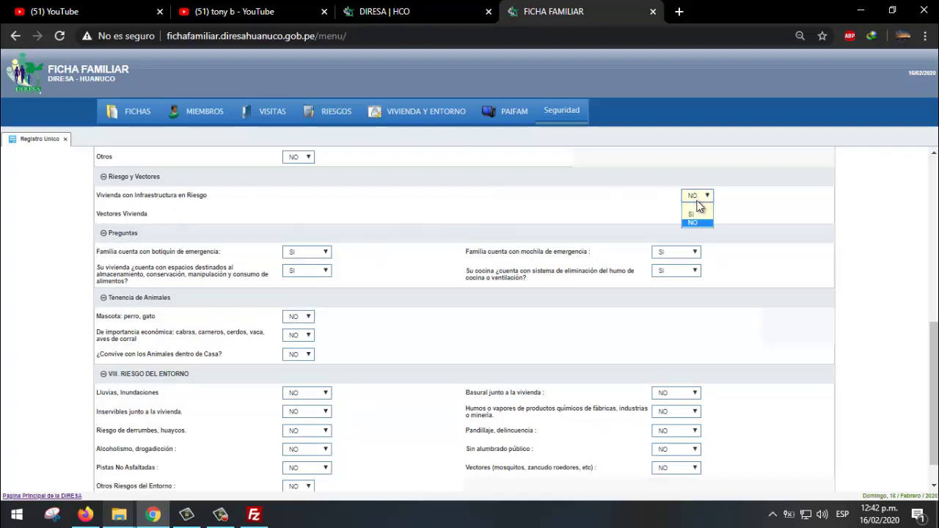
left_click(694, 214)
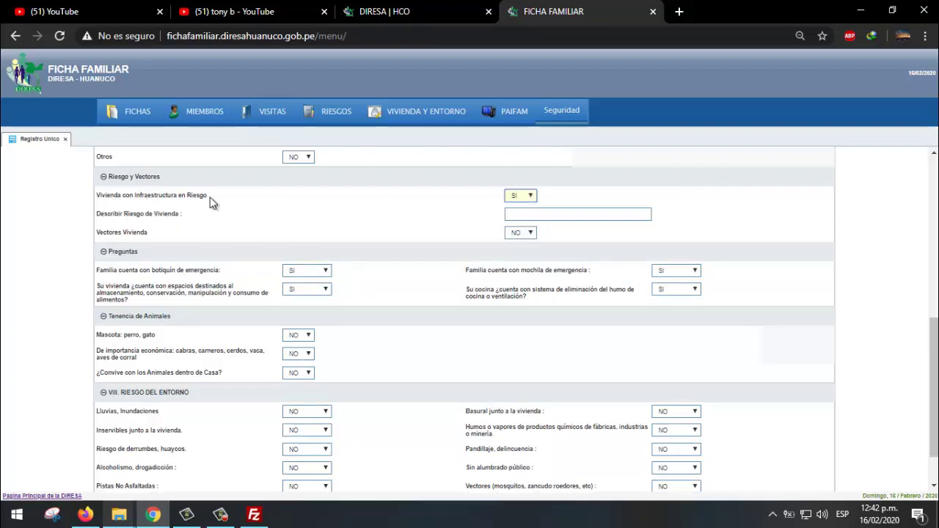
left_click(526, 212)
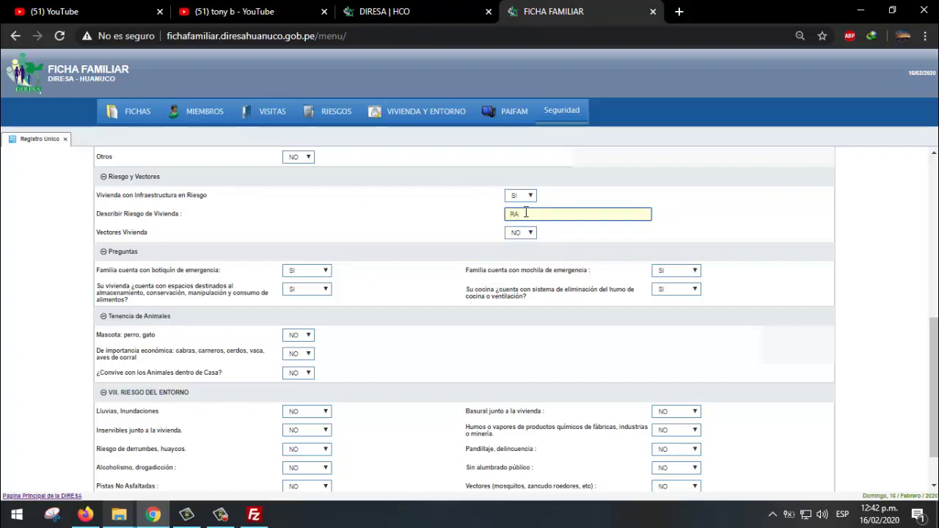
type("RAJADURAS EN LAS PAREDES")
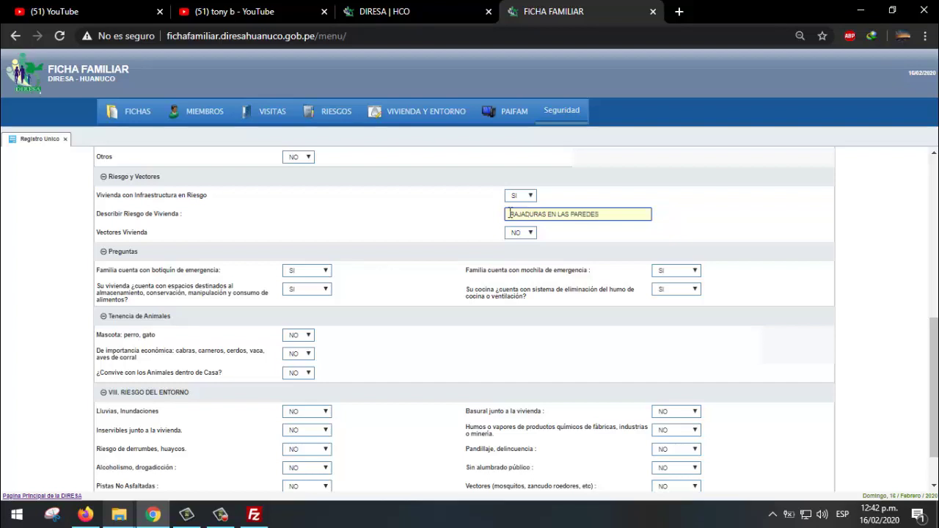
left_click(598, 244)
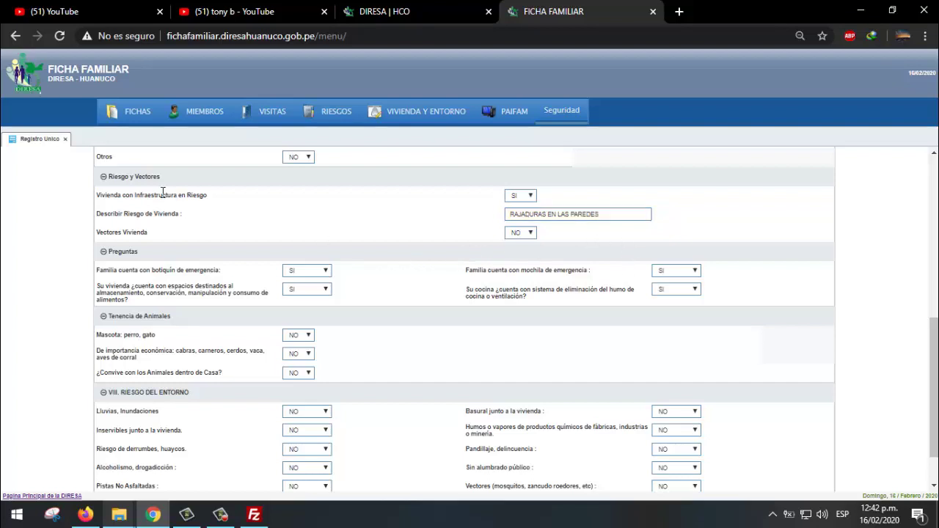
- Keep the emergency kit and emergency backpack answers as SI
scroll(339, 262, "down", 1)
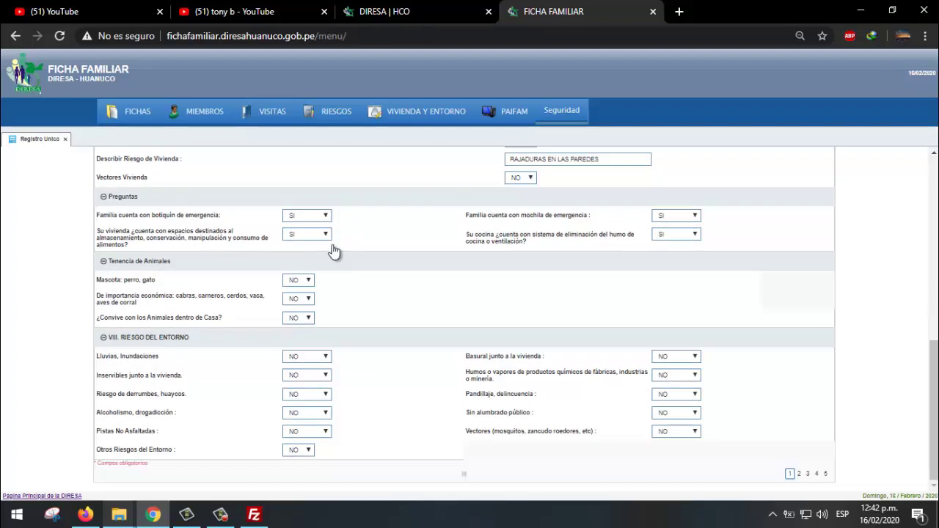
scroll(486, 215, "up", 1)
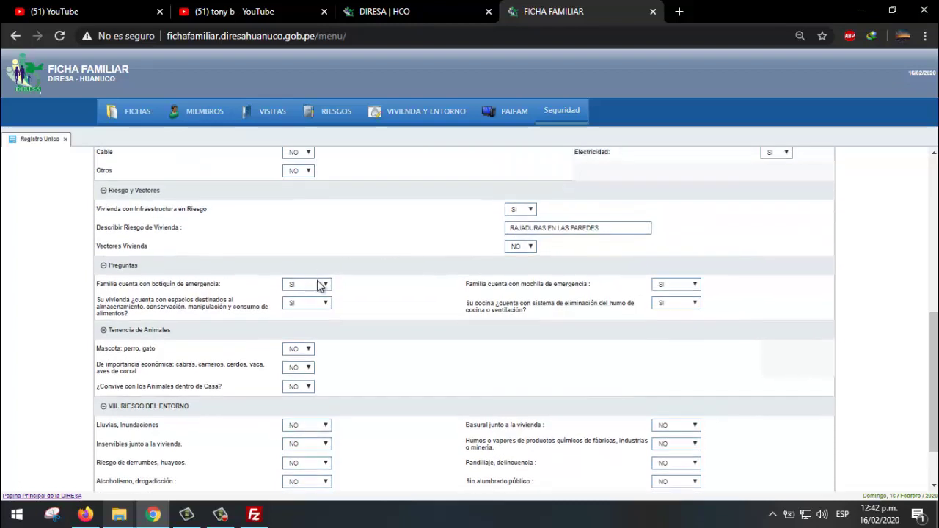
left_click(323, 285)
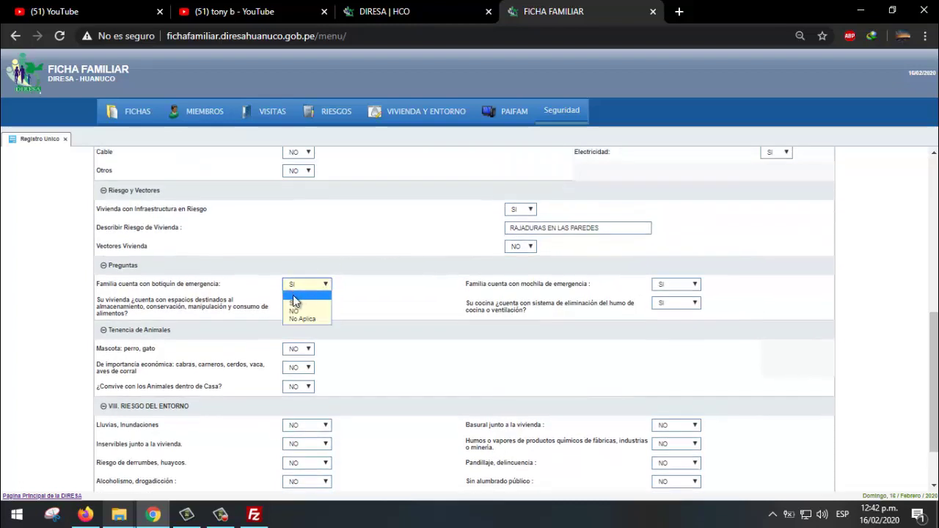
left_click(395, 286)
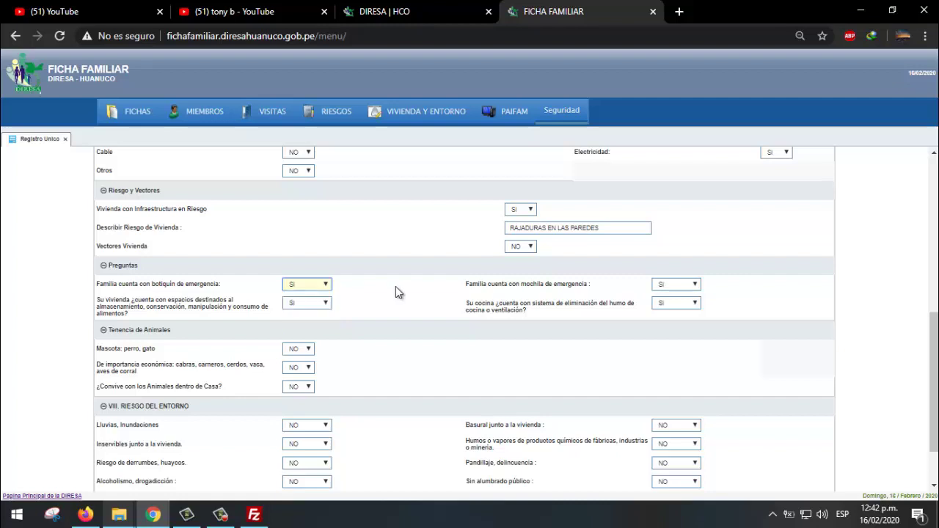
left_click(396, 286)
left_click(693, 290)
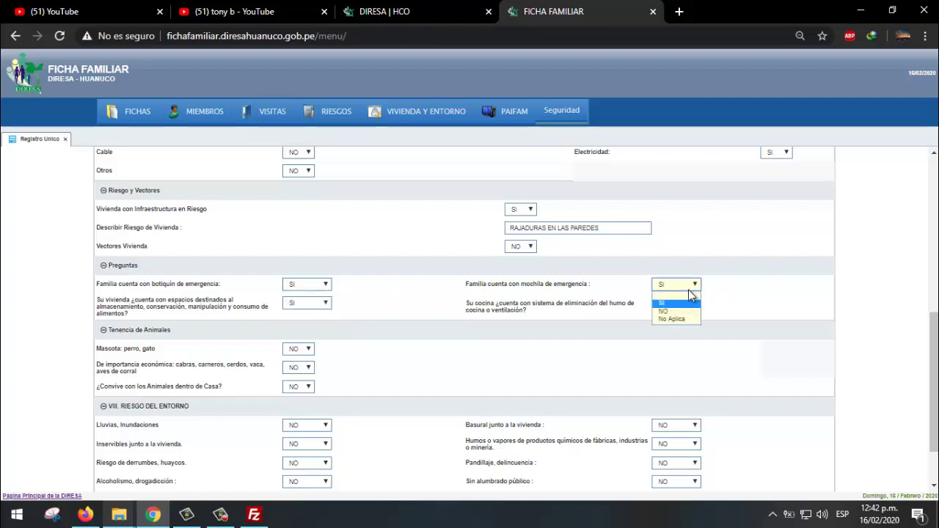
left_click(686, 292)
- Answer NO for food-storage spaces and kitchen smoke removal or ventilation
left_click(317, 304)
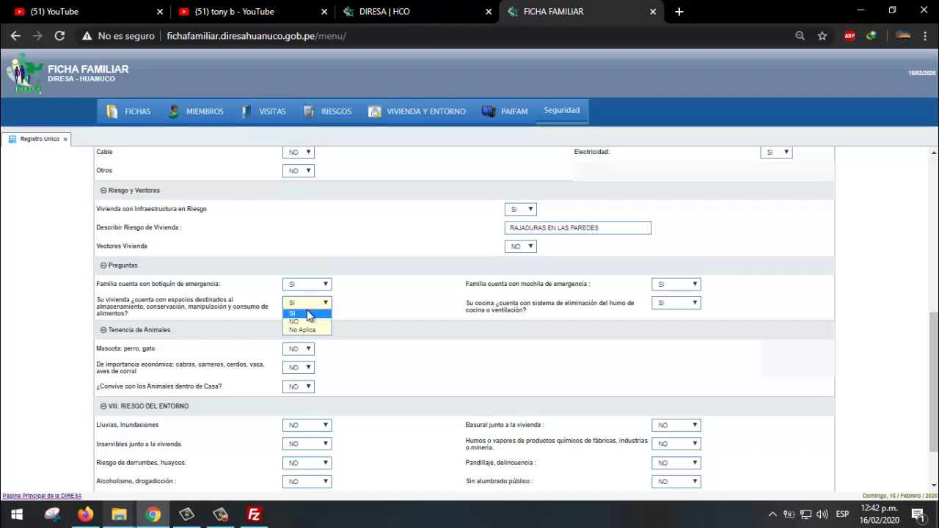
left_click(312, 313)
left_click(312, 305)
left_click(328, 321)
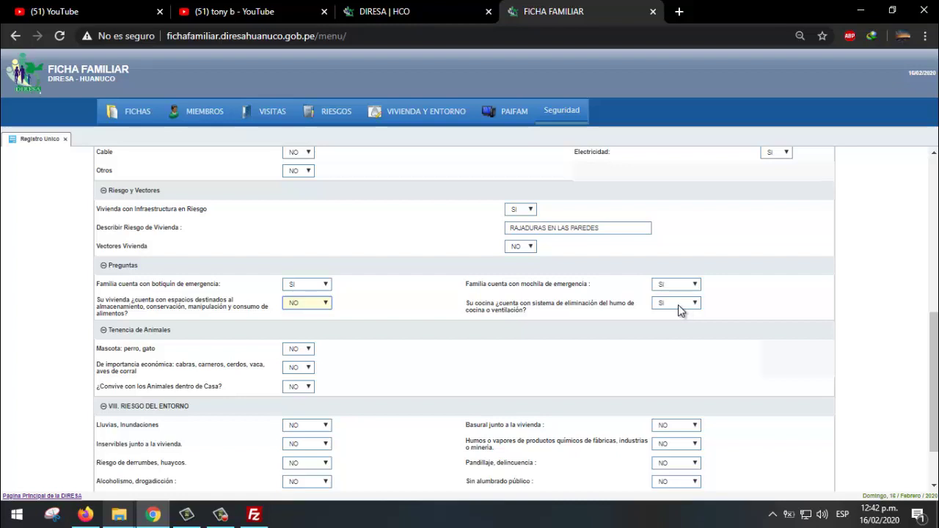
left_click(678, 304)
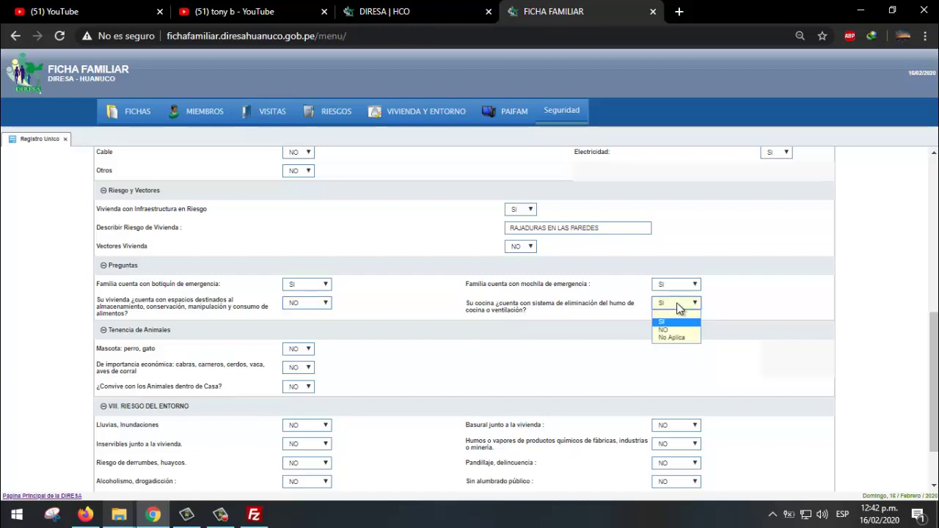
left_click(679, 304)
left_click(676, 303)
left_click(674, 331)
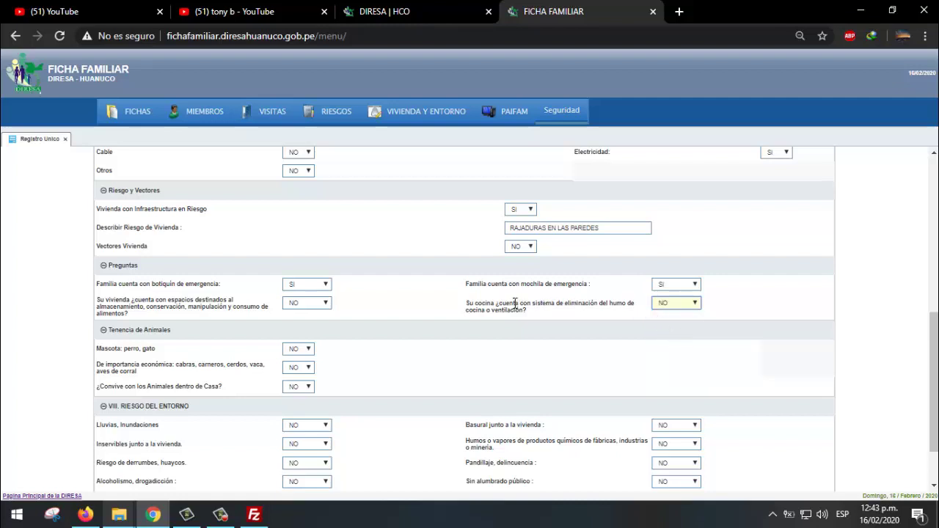
- Set the Mascota answer to NO after briefly trying SI with vaccination NO
scroll(369, 317, "down", 2)
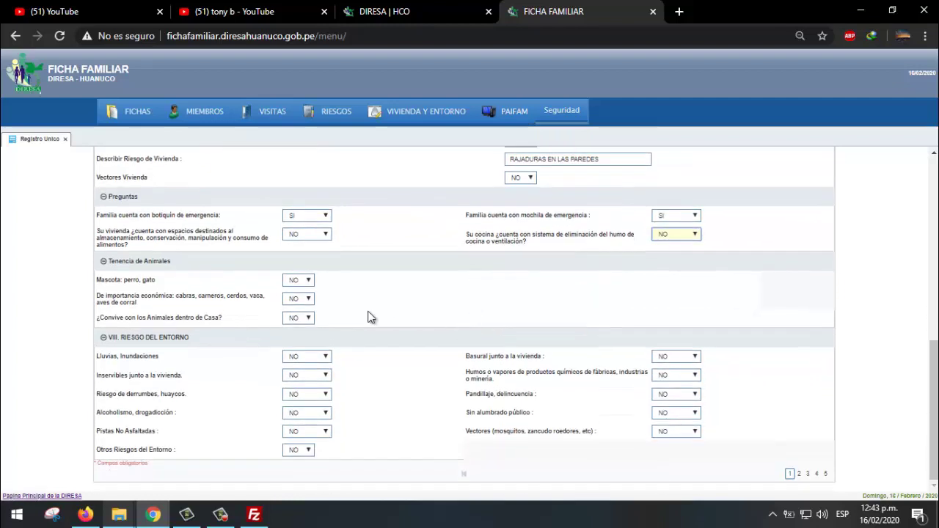
left_click(296, 283)
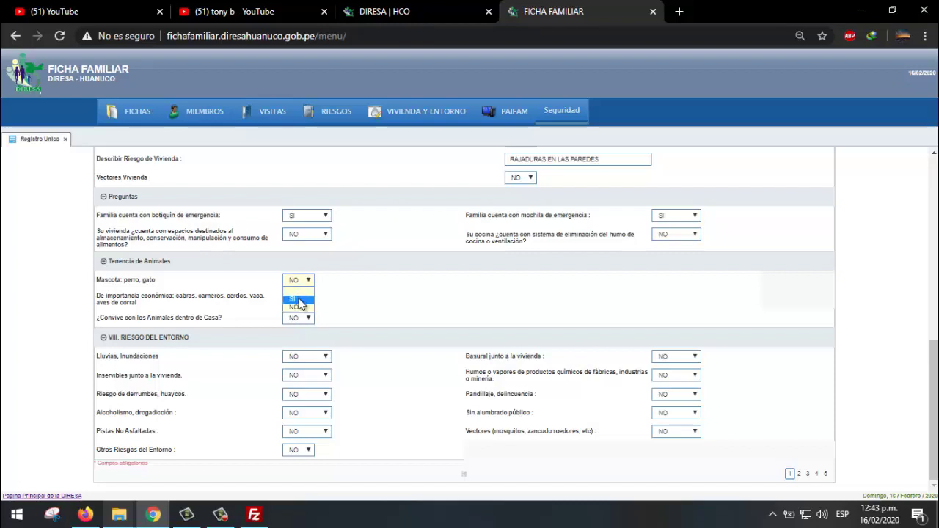
left_click(298, 306)
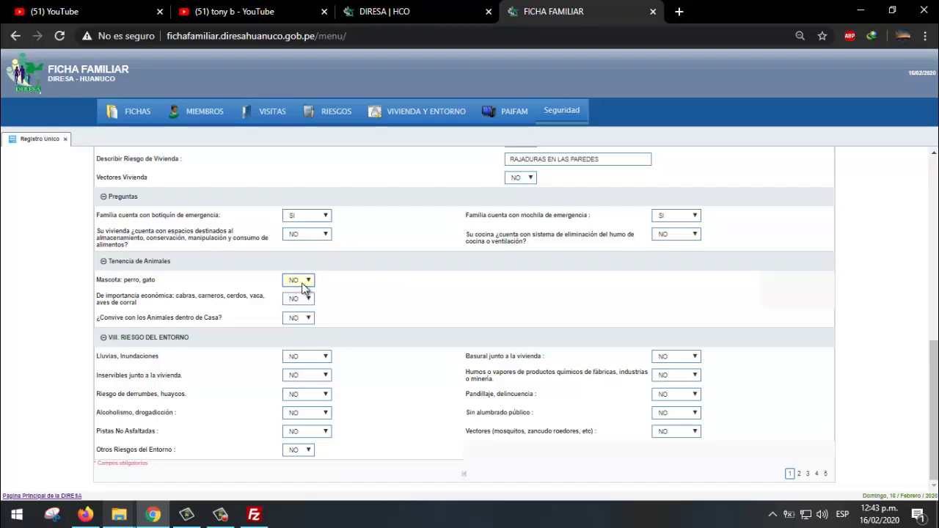
left_click(306, 286)
left_click(294, 299)
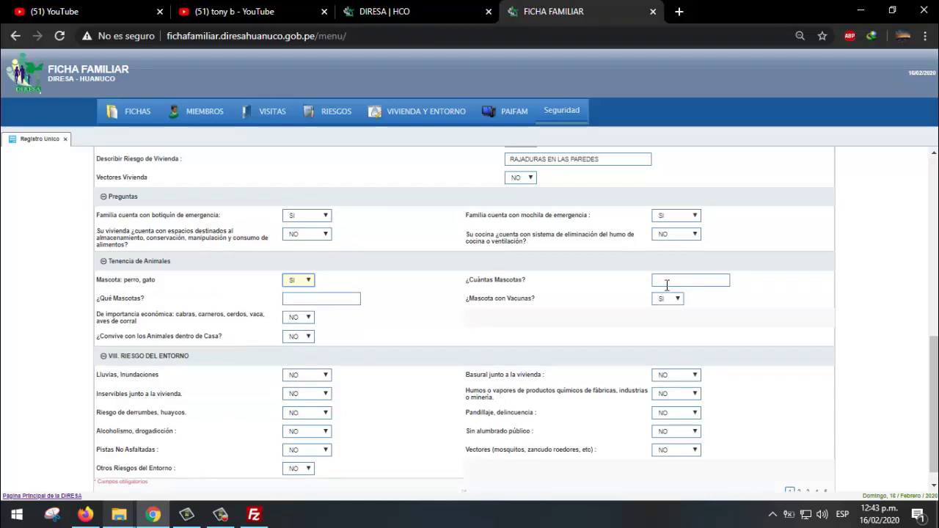
left_click(656, 280)
left_click(312, 300)
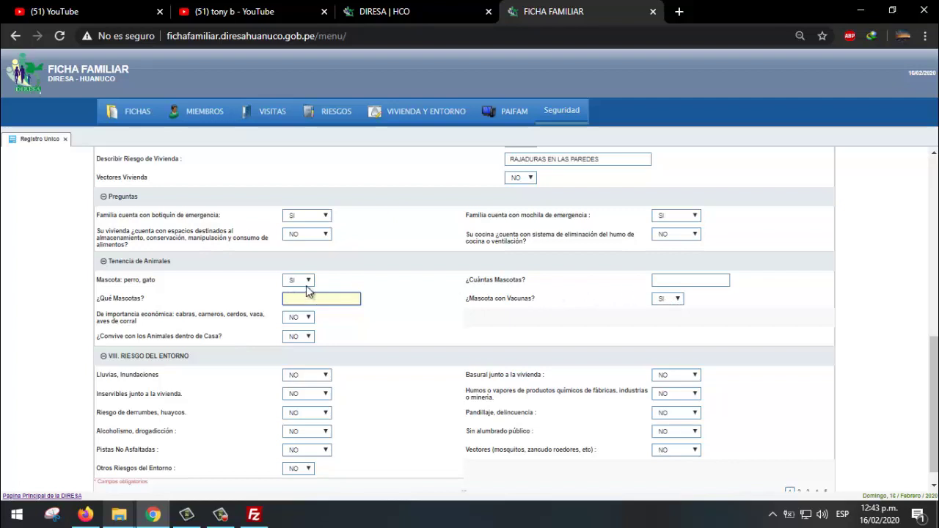
left_click(669, 298)
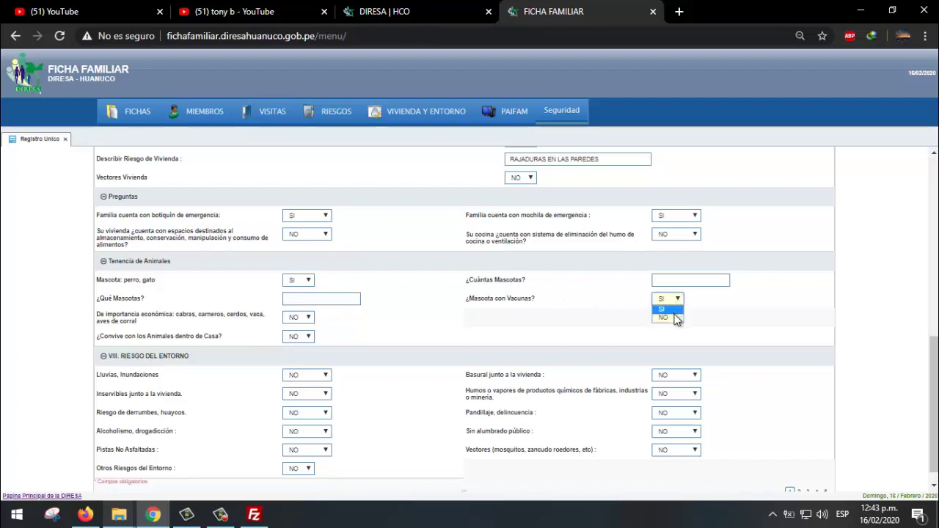
left_click(670, 318)
left_click(319, 297)
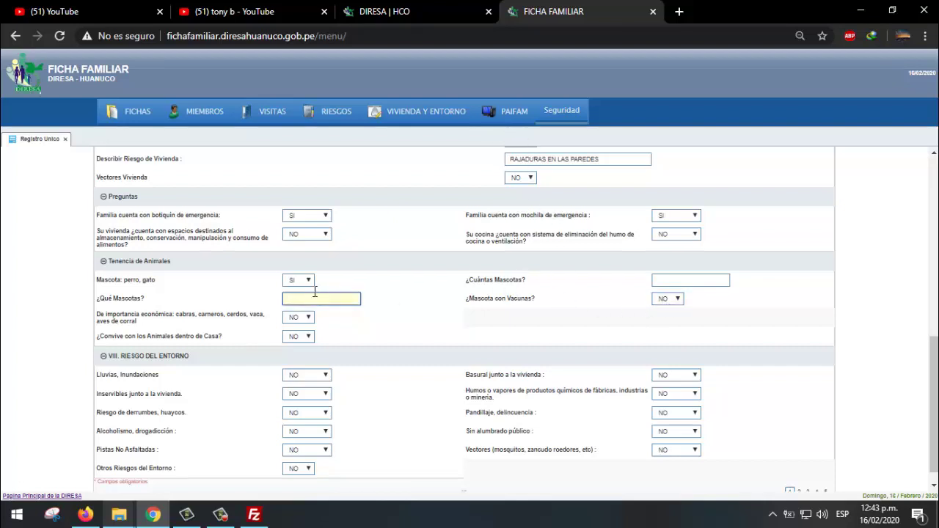
left_click(306, 279)
left_click(306, 302)
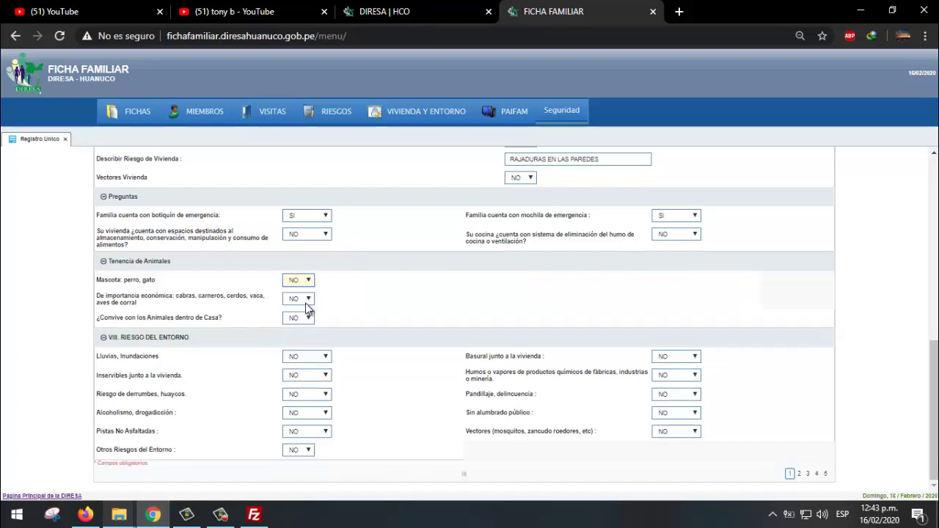
- Set De importancia económica to SI
left_click(307, 311)
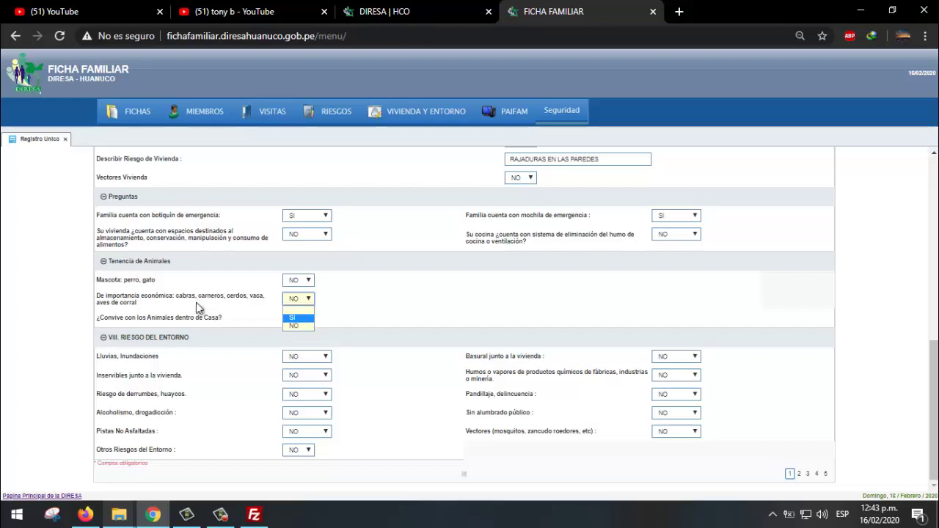
left_click(297, 325)
left_click(299, 300)
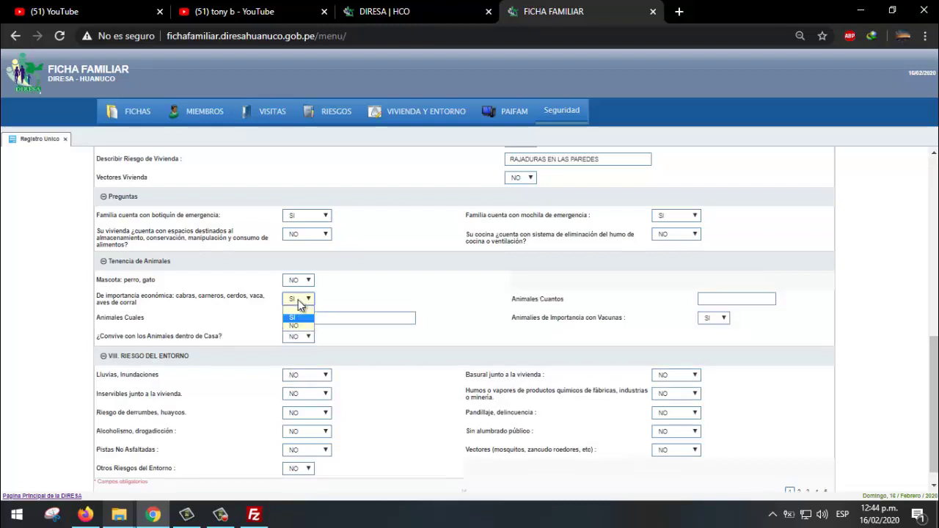
left_click(300, 306)
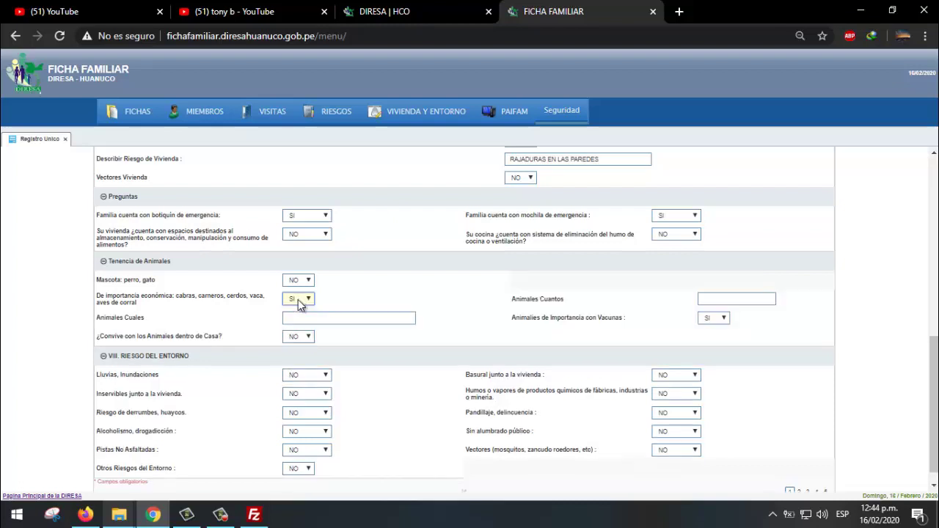
left_click(716, 301)
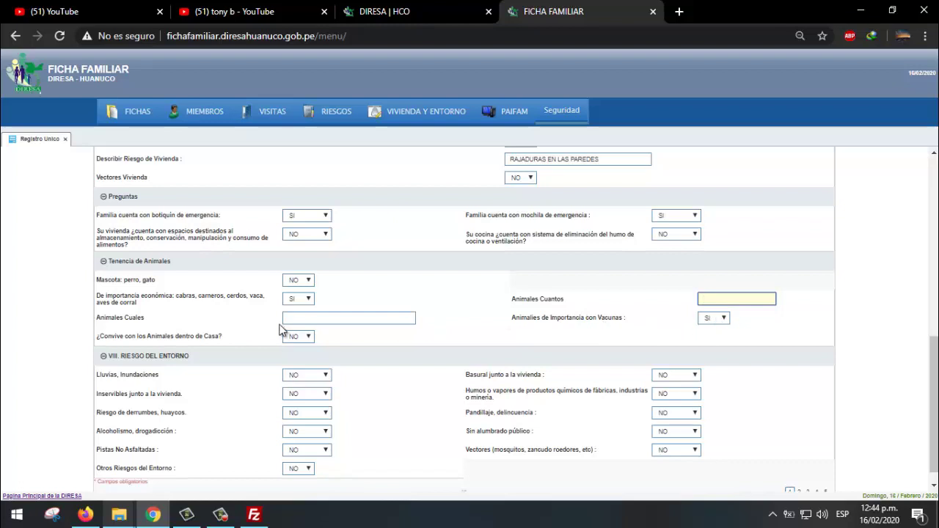
- Set ¿Convive con los Animales dentro de Casa? to NO
scroll(345, 339, "down", 1)
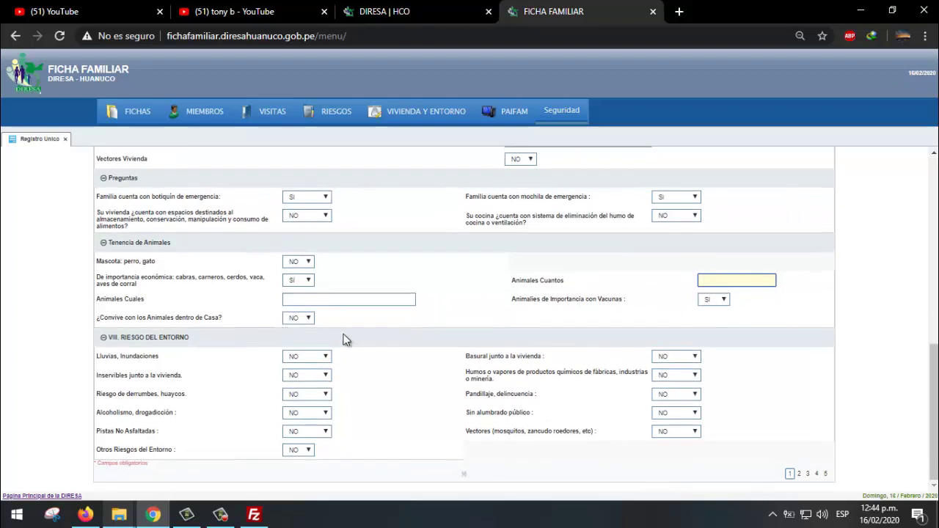
left_click(306, 324)
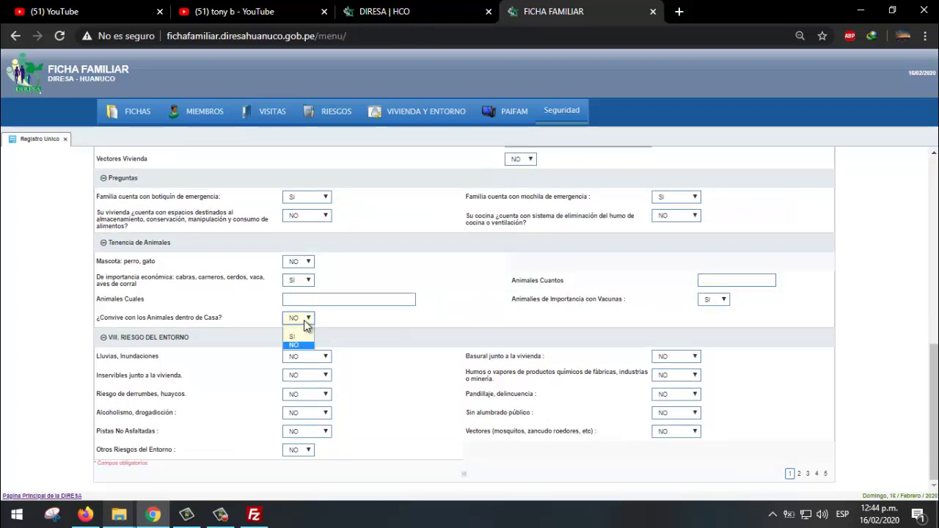
left_click(348, 321)
left_click(311, 318)
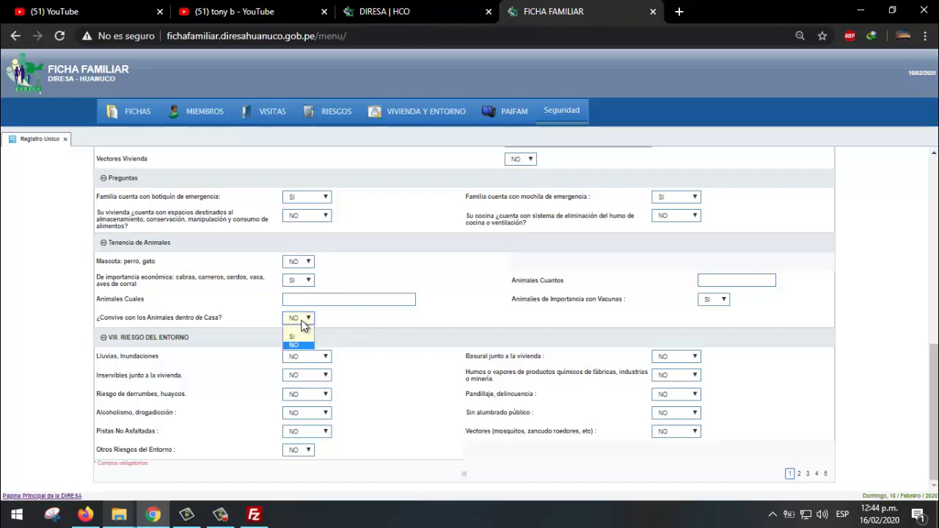
left_click(298, 338)
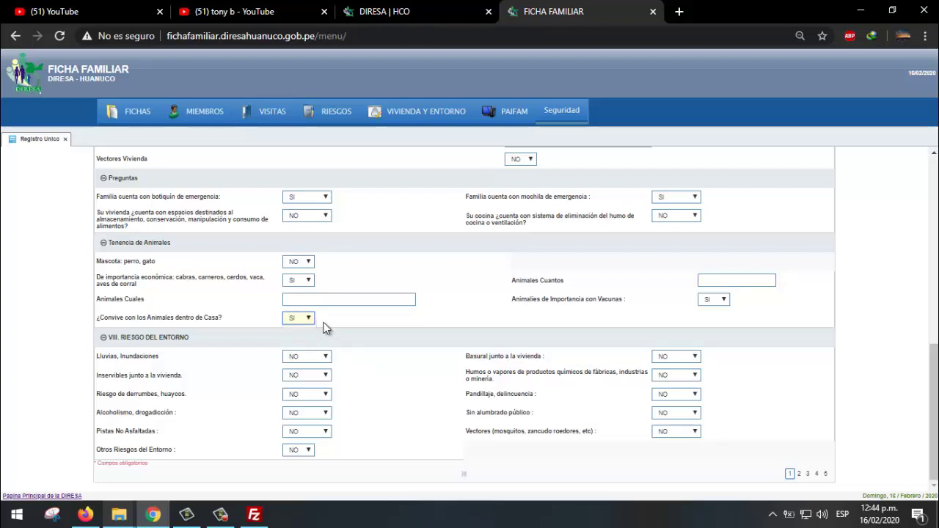
left_click(309, 318)
left_click(300, 351)
- Mark Lluvias/Inundaciones, Alcoholismo/drogadicción and Pandillaje/delincuencia as SI
left_click(318, 357)
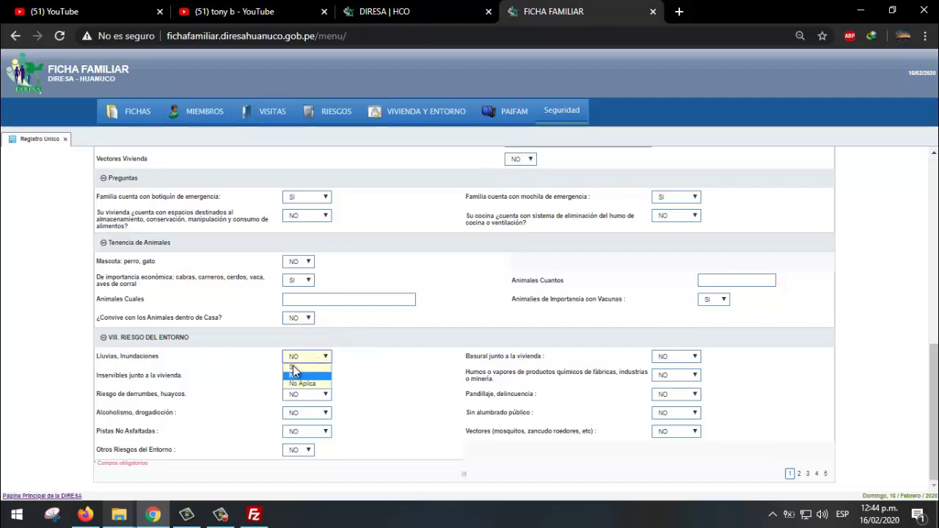
left_click(295, 373)
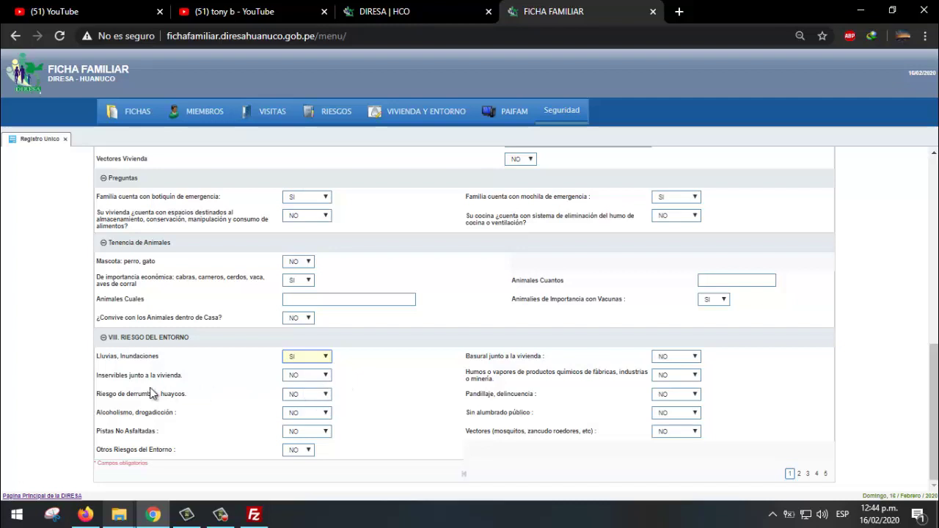
left_click(314, 418)
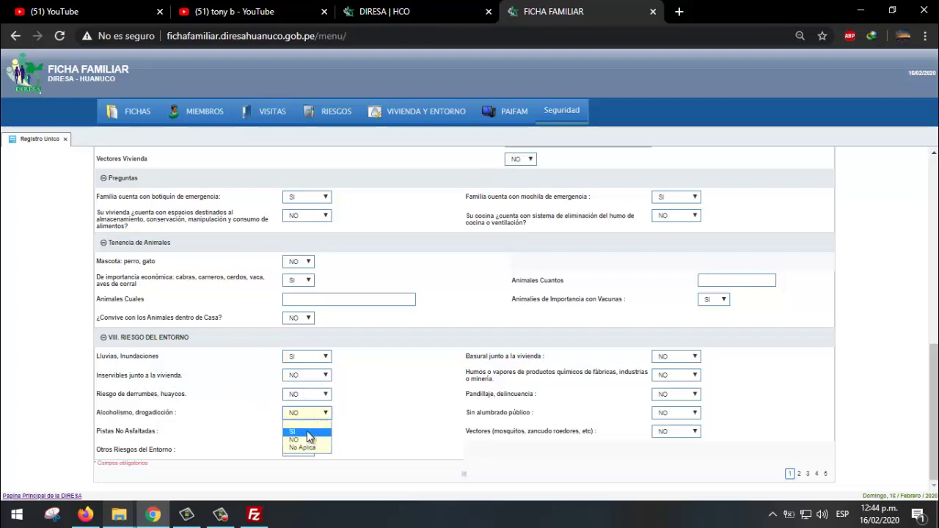
left_click(309, 432)
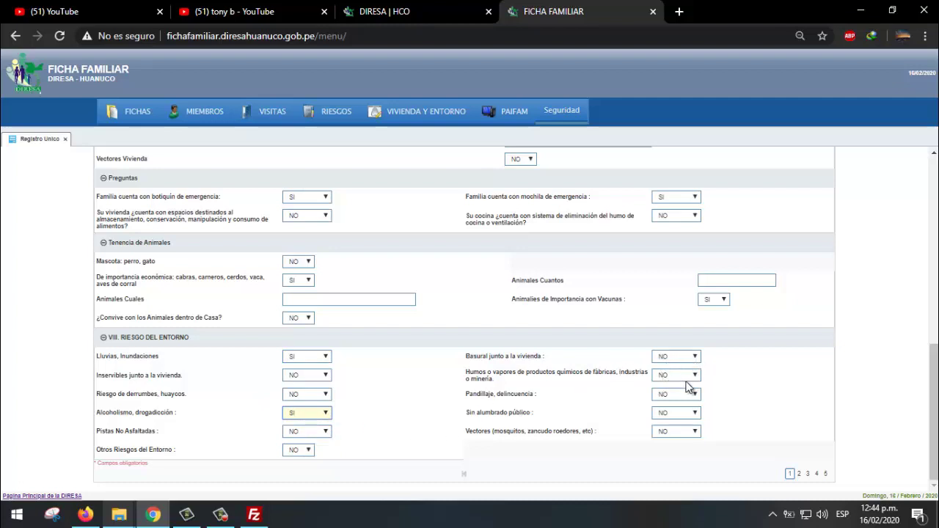
left_click(668, 396)
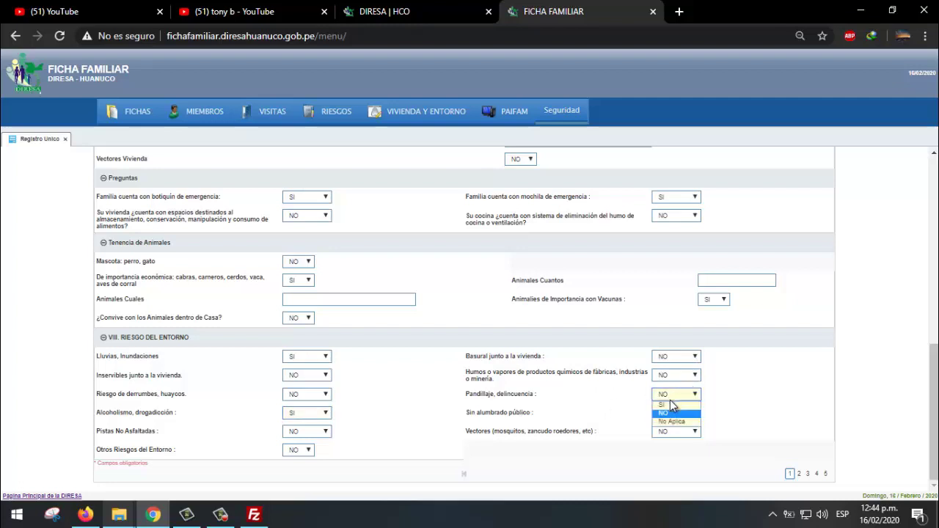
left_click(671, 404)
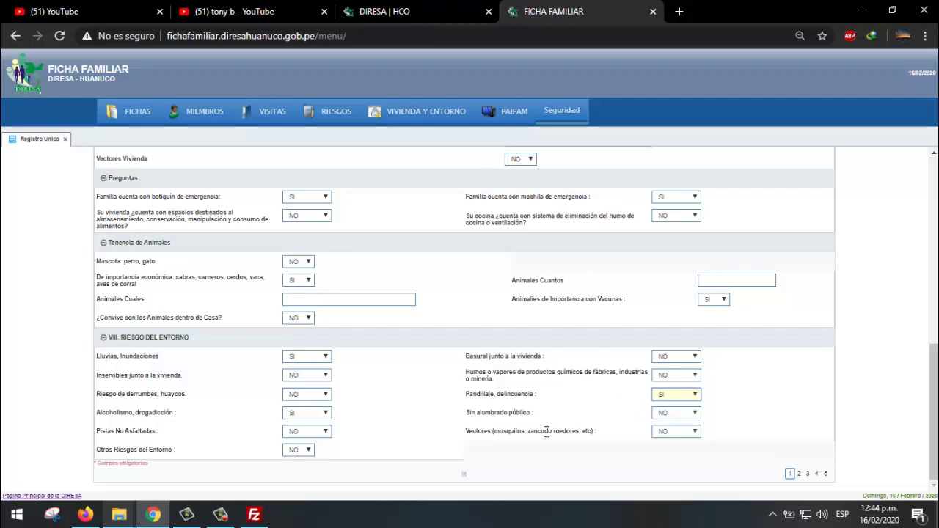
- Leave Otros Riesgos del Entorno at NO after briefly choosing SI
left_click(306, 452)
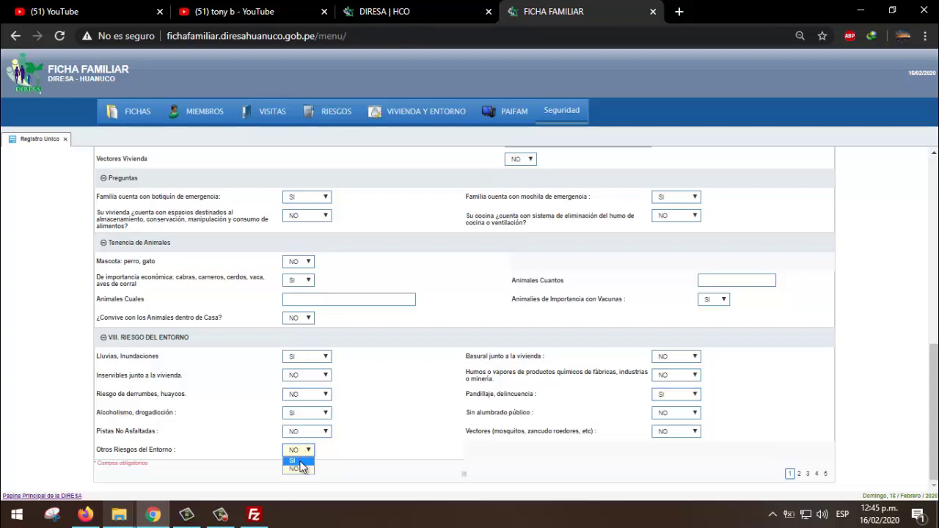
left_click(300, 468)
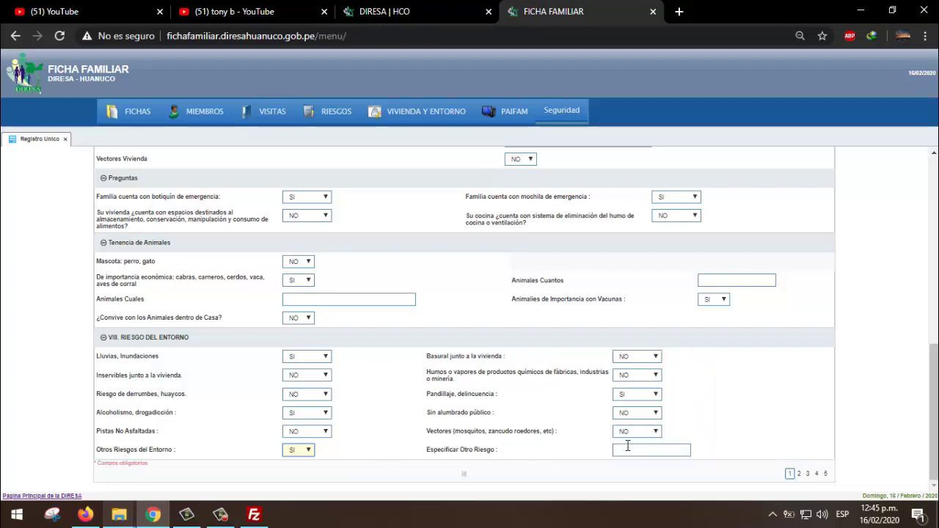
left_click(628, 448)
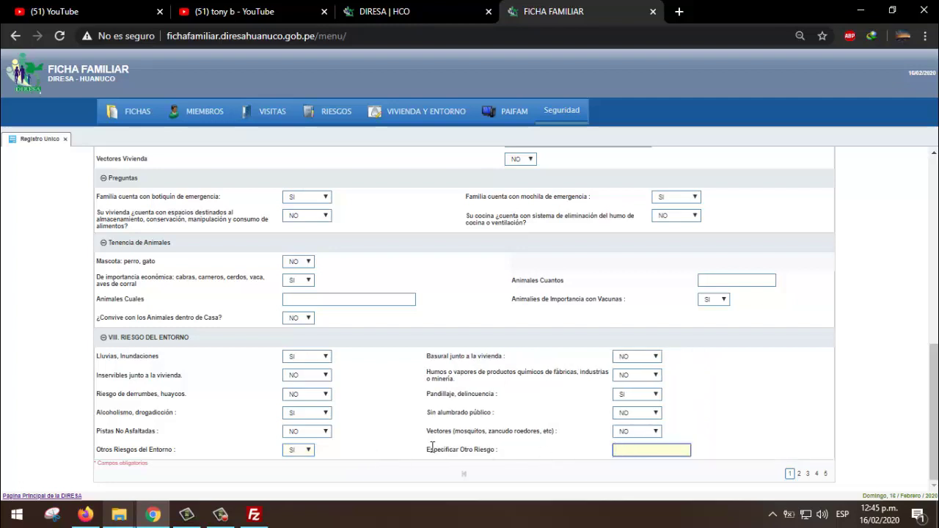
left_click(300, 455)
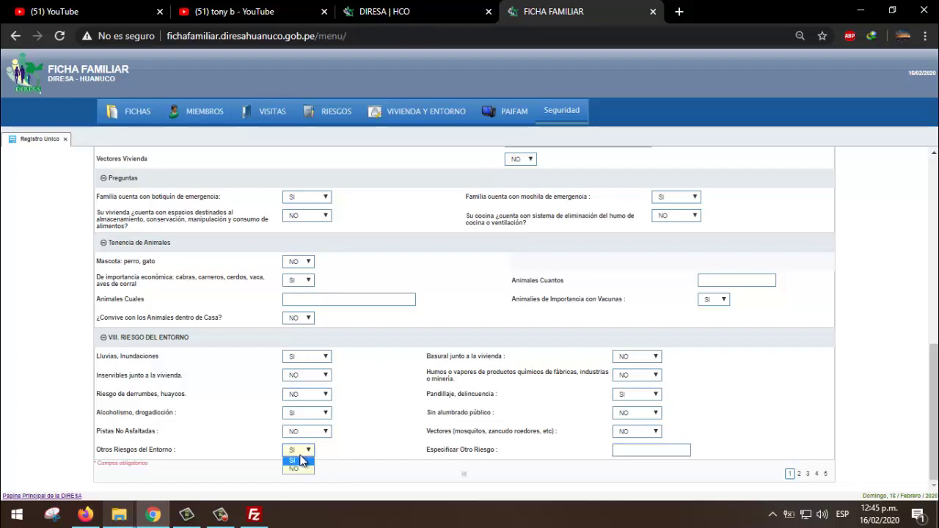
left_click(299, 471)
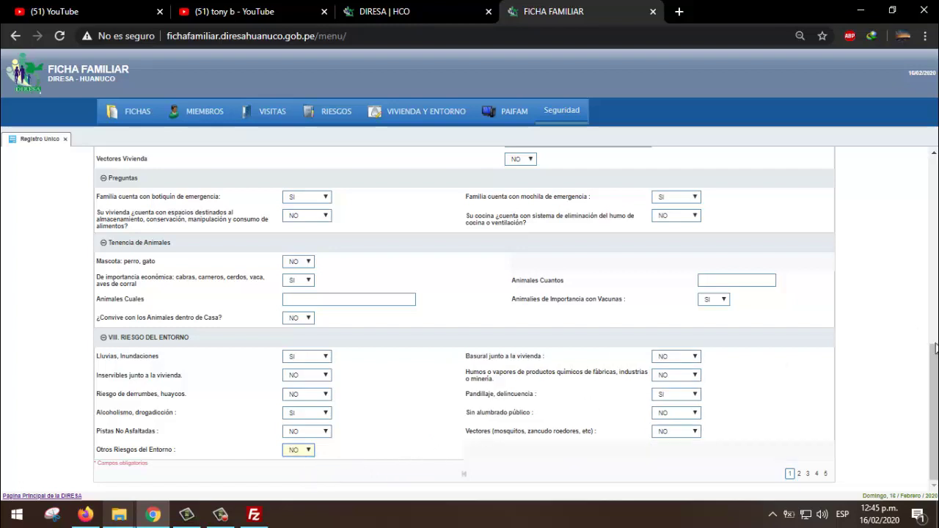
scroll(932, 367, "up", 6)
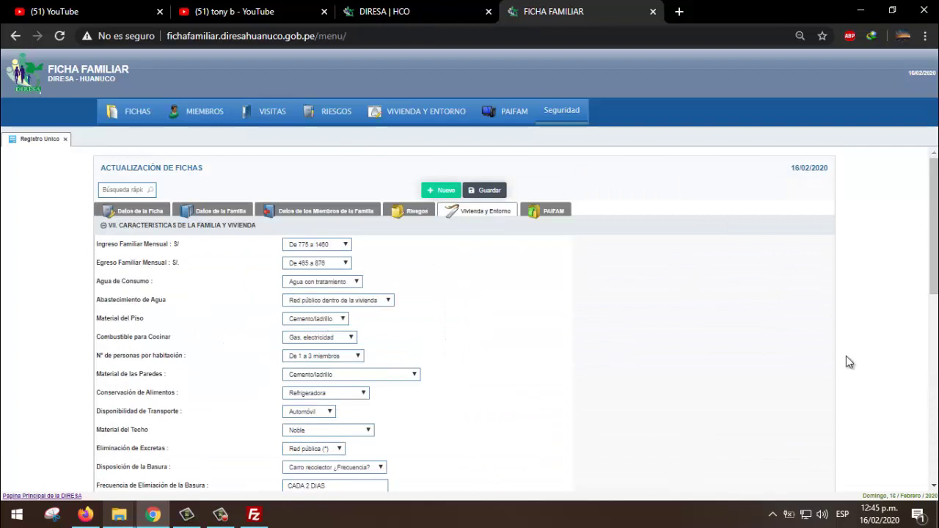
- Save the housing answers and refresh PAIFAM individual risks, listing the 20-year-old male member
left_click(482, 194)
left_click(555, 214)
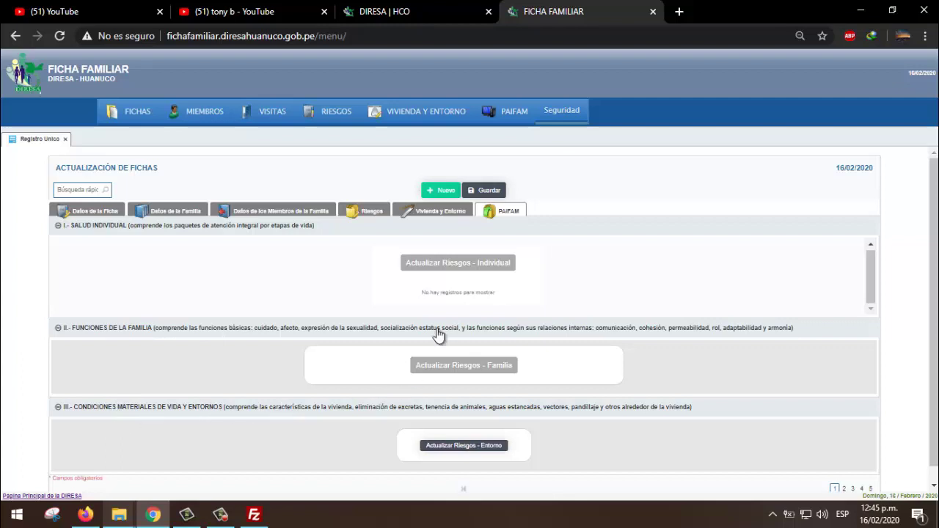
left_click(462, 264)
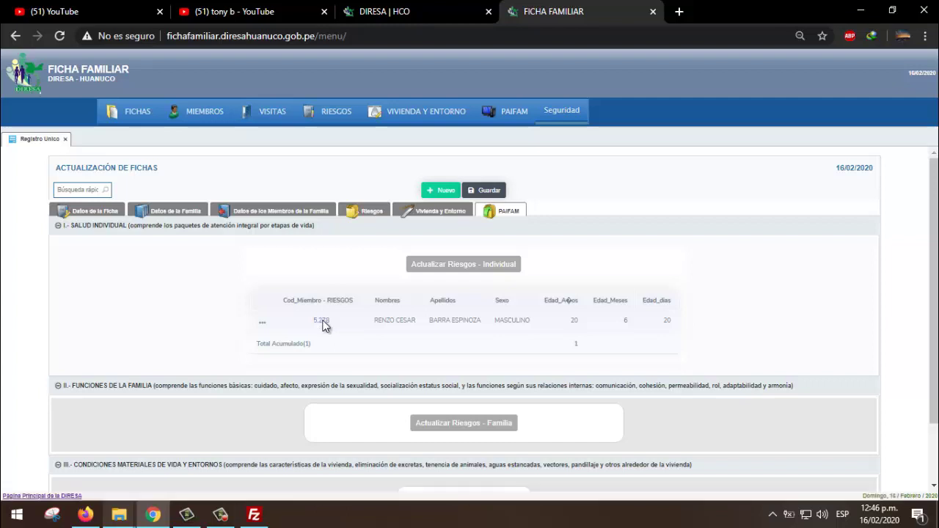
key("F1")
left_click(568, 5)
left_click(775, 12)
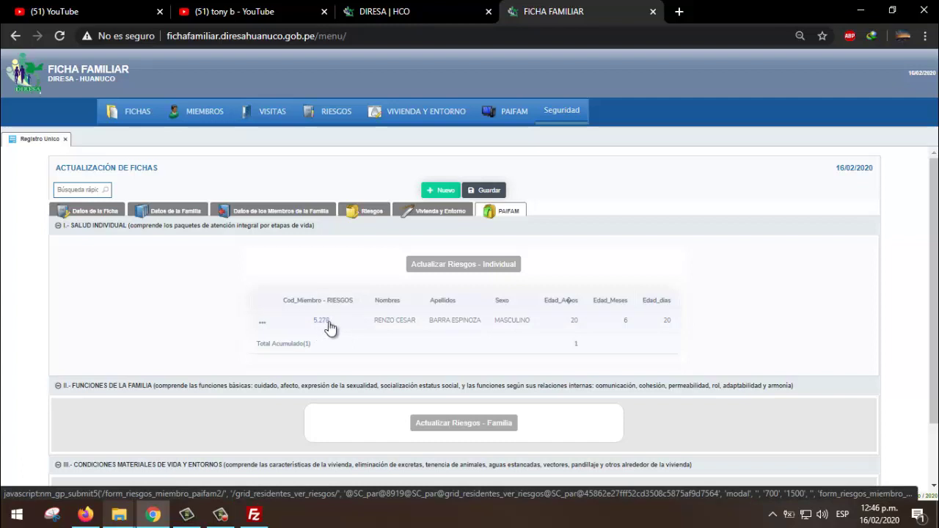
left_click(326, 323)
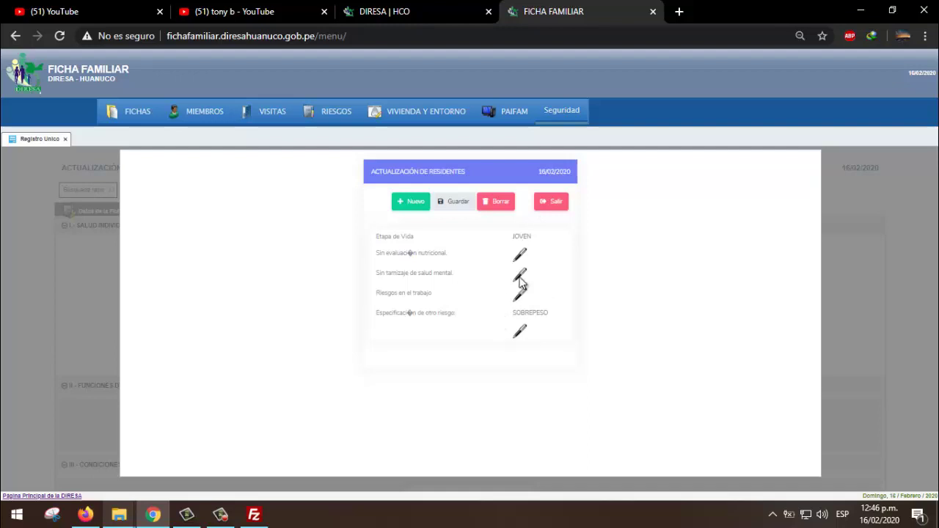
left_click(547, 202)
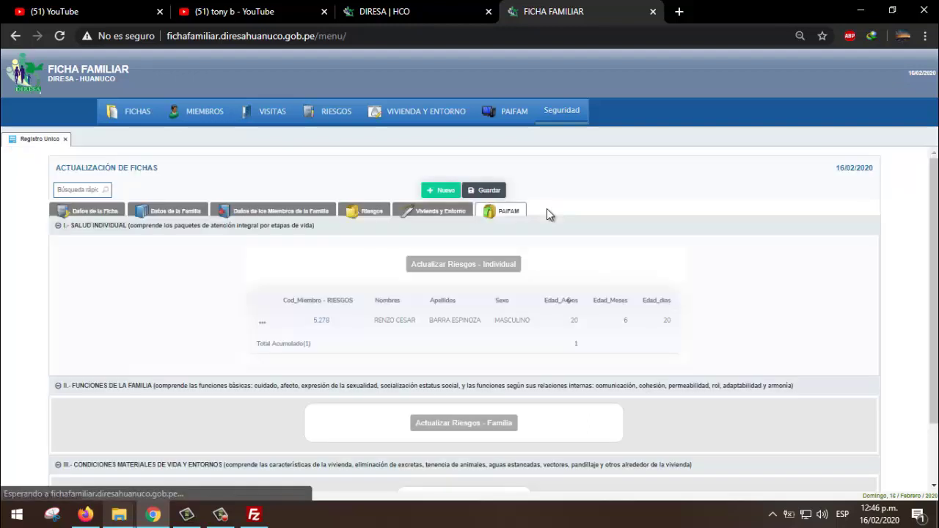
- Open member 5.278's PAIFAM risk list and the Sin evaluación nutricional plan window
left_click(367, 211)
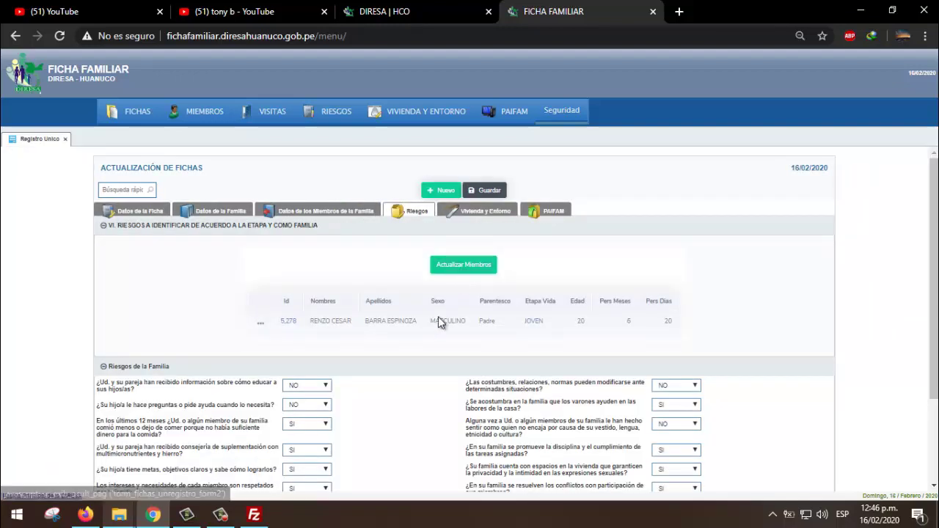
left_click(535, 320)
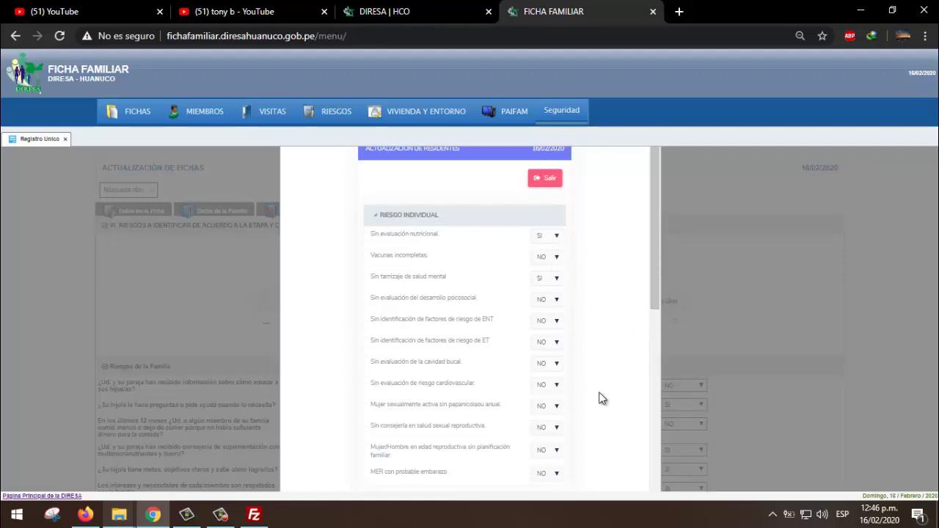
scroll(599, 353, "down", 10)
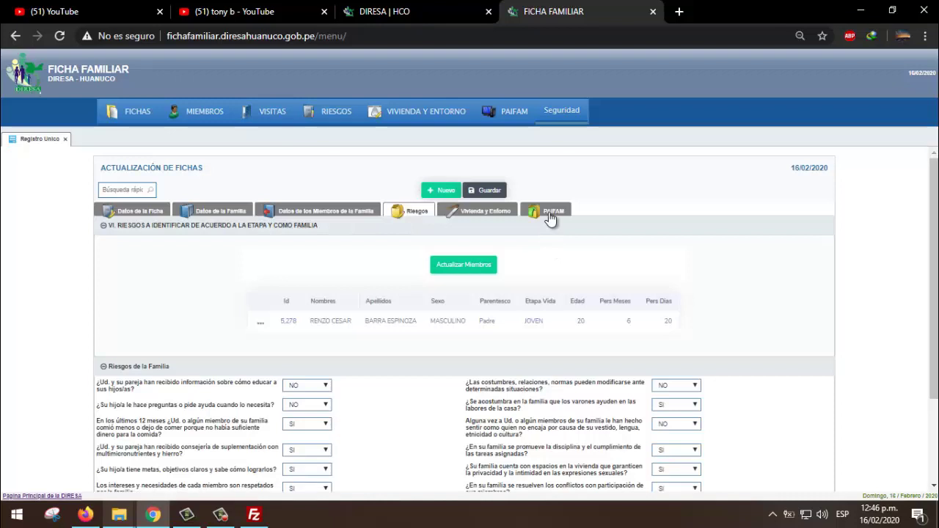
left_click(548, 212)
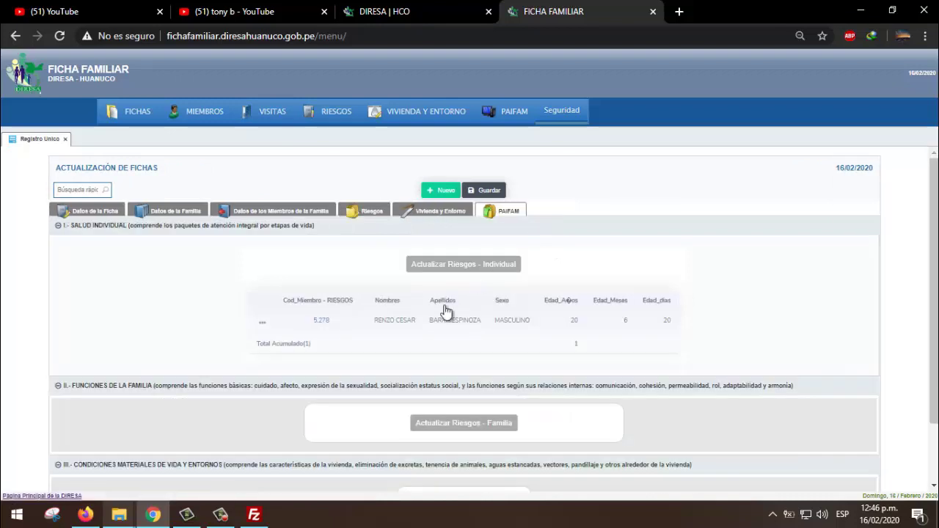
left_click(322, 320)
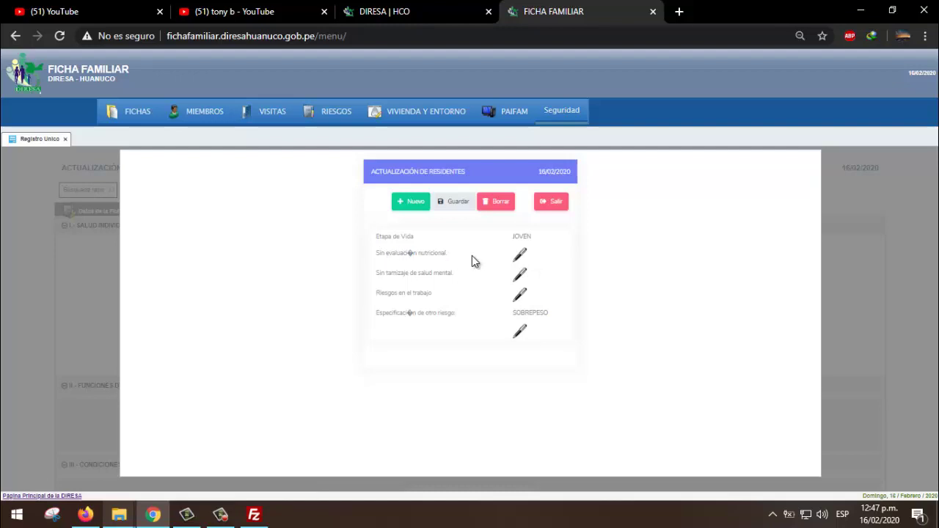
left_click(519, 255)
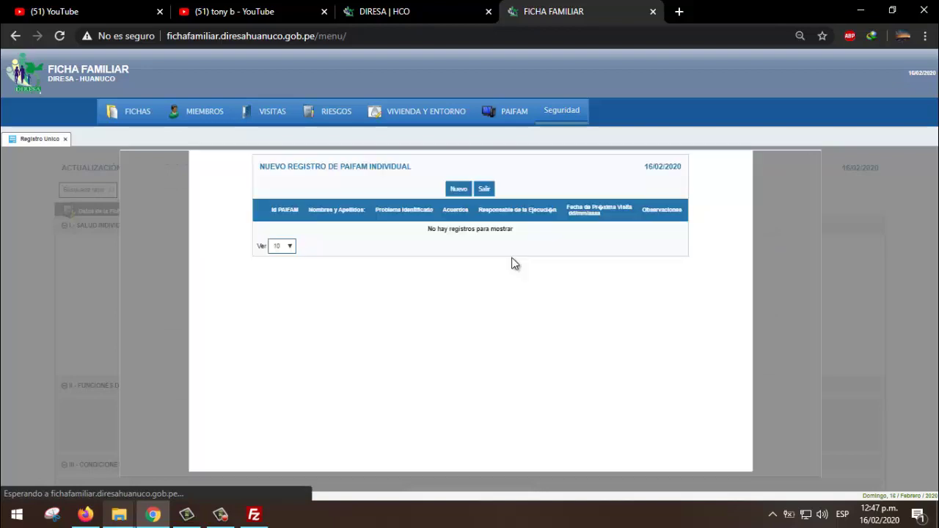
- Add a plan row with agreement ACUDIR AL EESS and the member as responsible
left_click(458, 189)
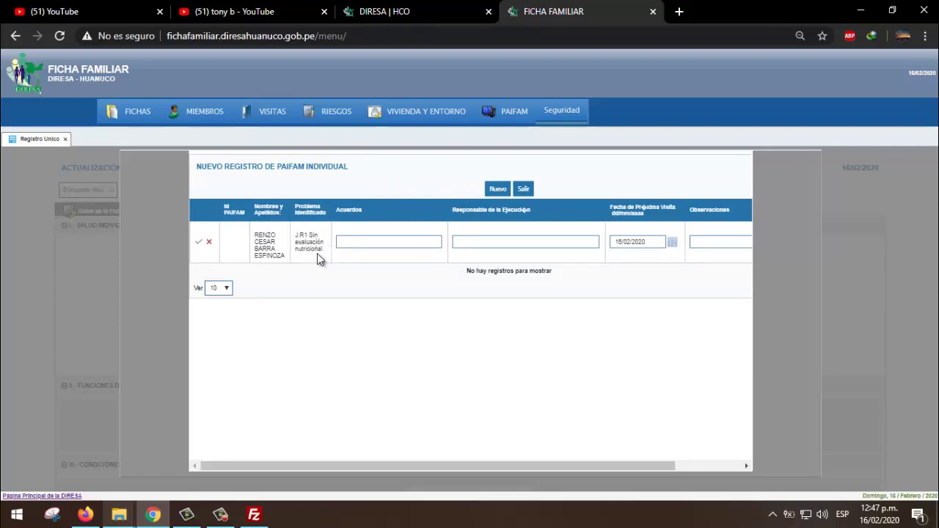
left_click(346, 242)
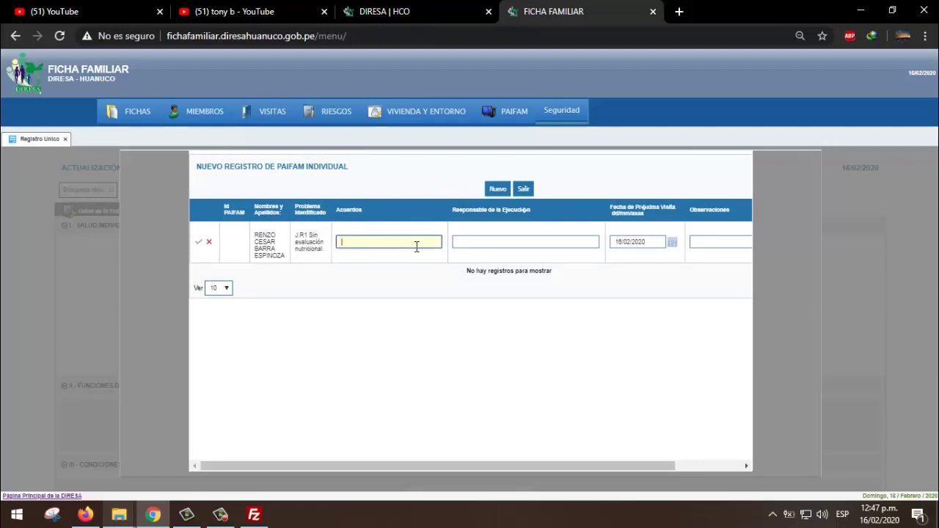
left_click(499, 246)
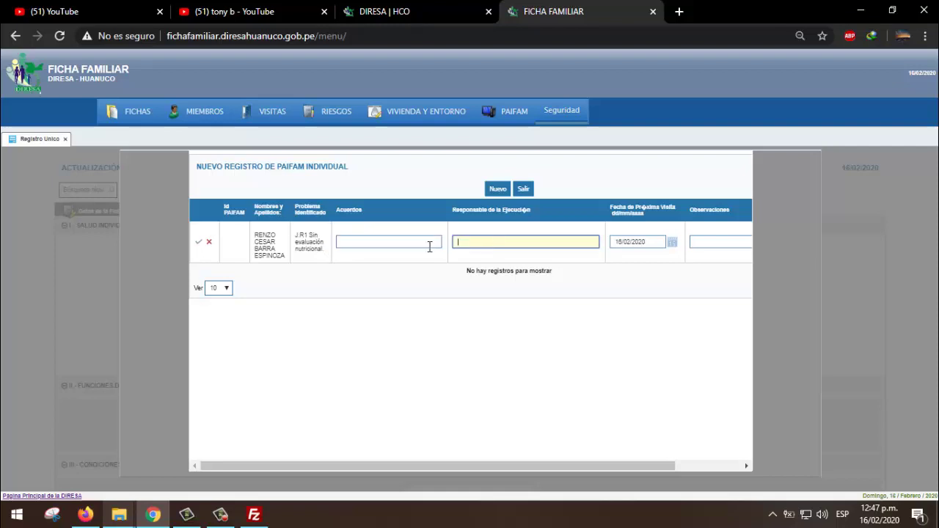
left_click(422, 245)
left_click(453, 247)
left_click_drag(668, 465, 639, 465)
left_click(376, 247)
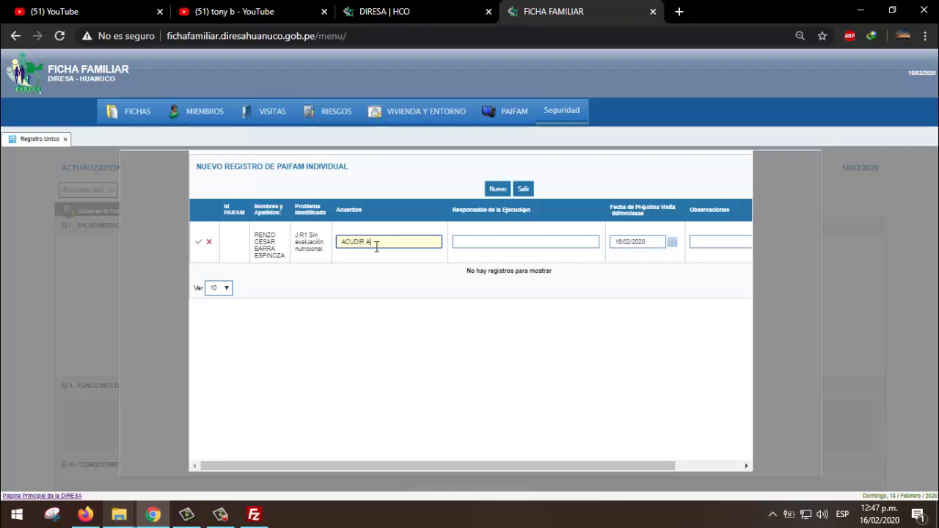
left_click(493, 239)
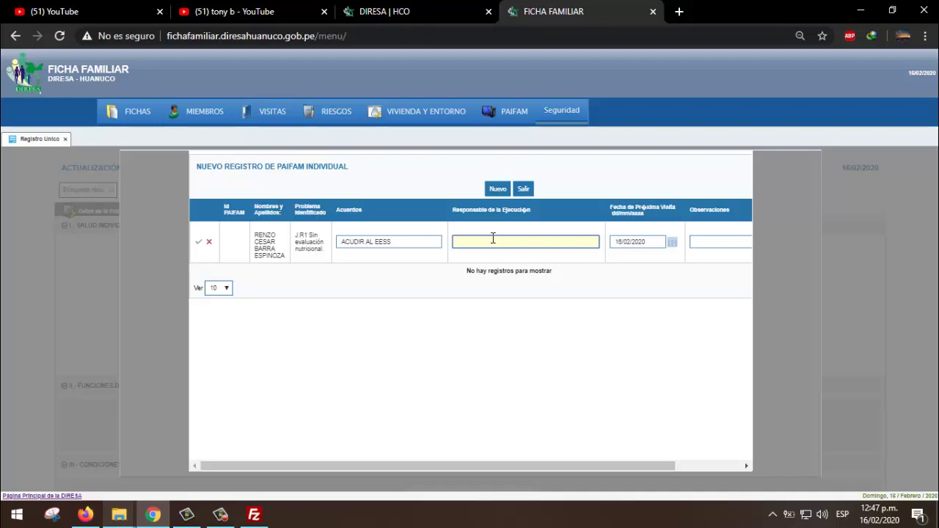
- Set the next visit to 28/02/2020 and save the row as plan 5,439
left_click(705, 244)
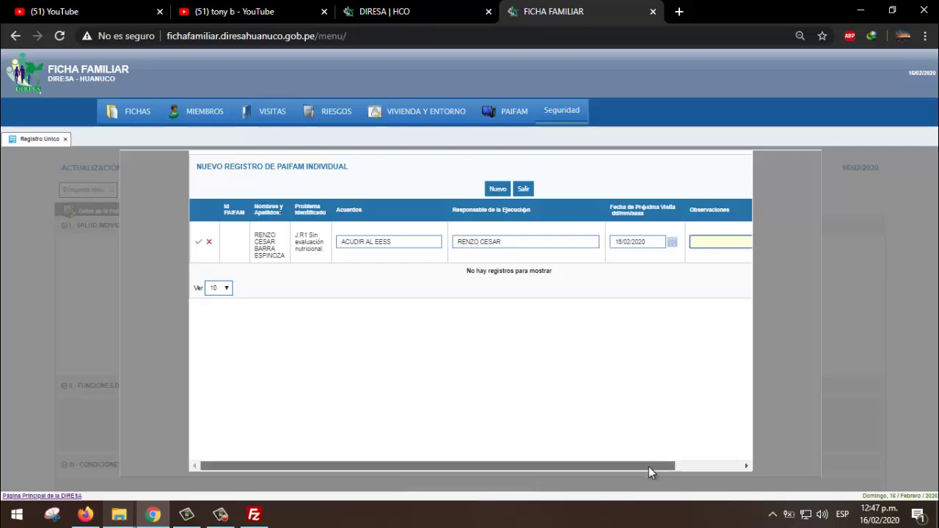
mouse_move(648, 467)
left_mouse_down()
mouse_move(703, 465)
mouse_move(631, 464)
left_mouse_up()
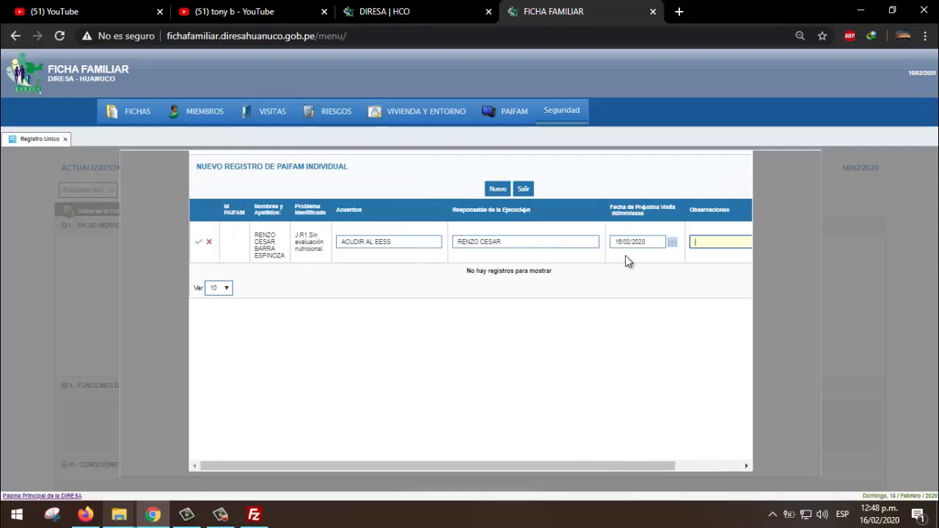
left_click(670, 243)
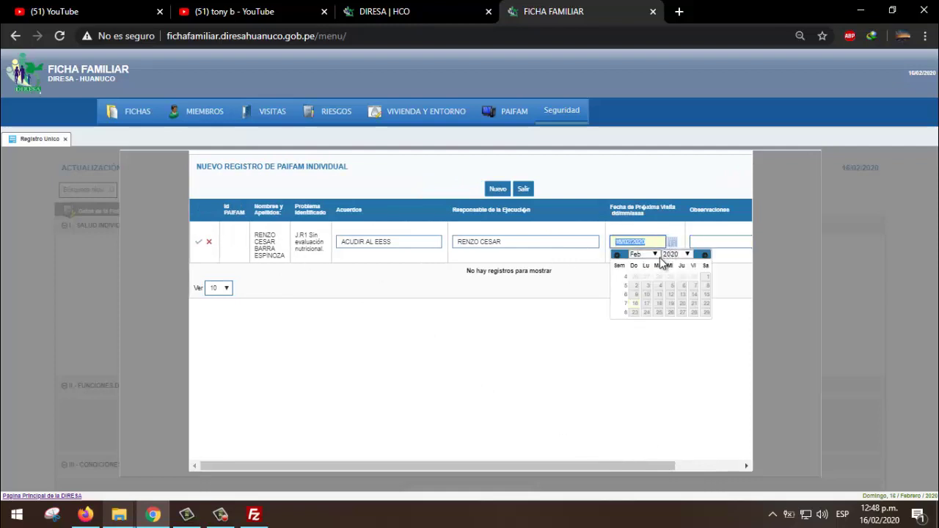
left_click(694, 312)
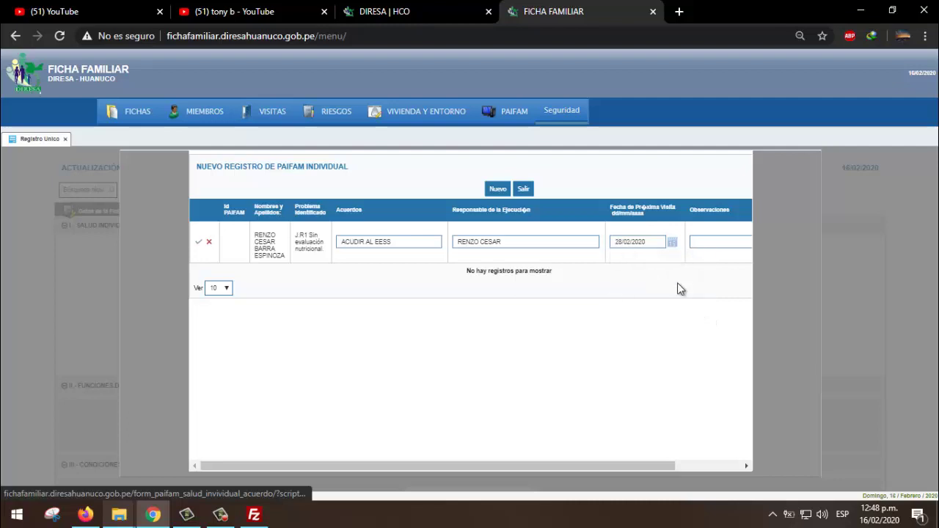
left_click(200, 245)
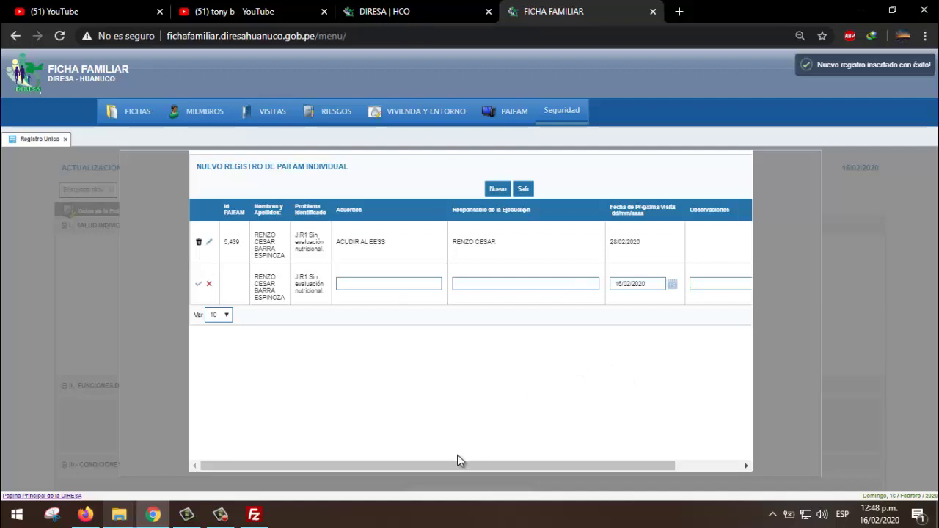
left_click(350, 284)
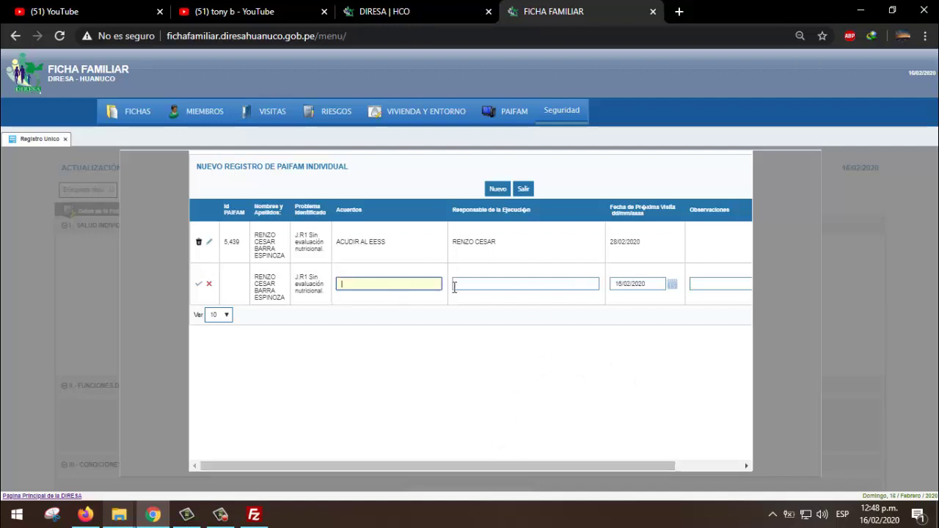
- Save a second plan, CONSULTORIA with the member responsible, then close the plan list
left_click(470, 284)
left_click(703, 285)
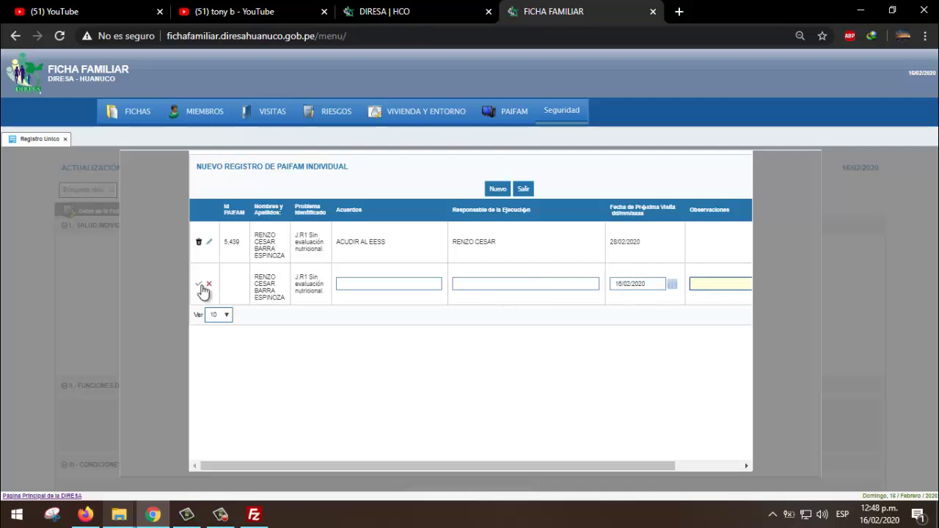
left_click(341, 285)
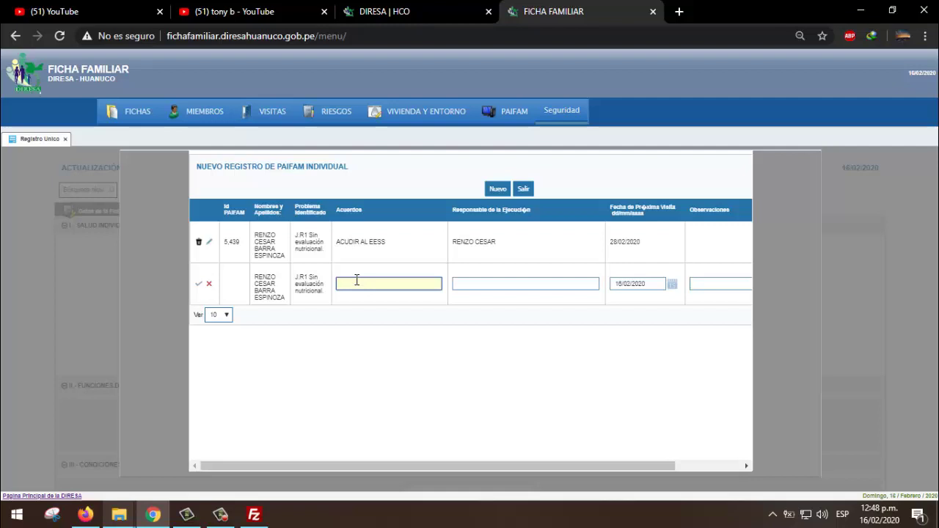
type("CONSULTORIA")
left_click(479, 282)
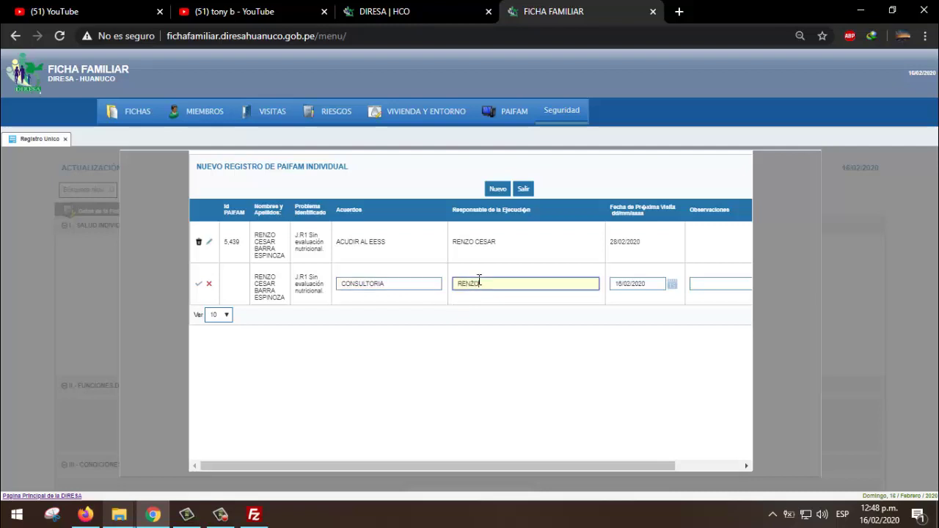
left_click(717, 284)
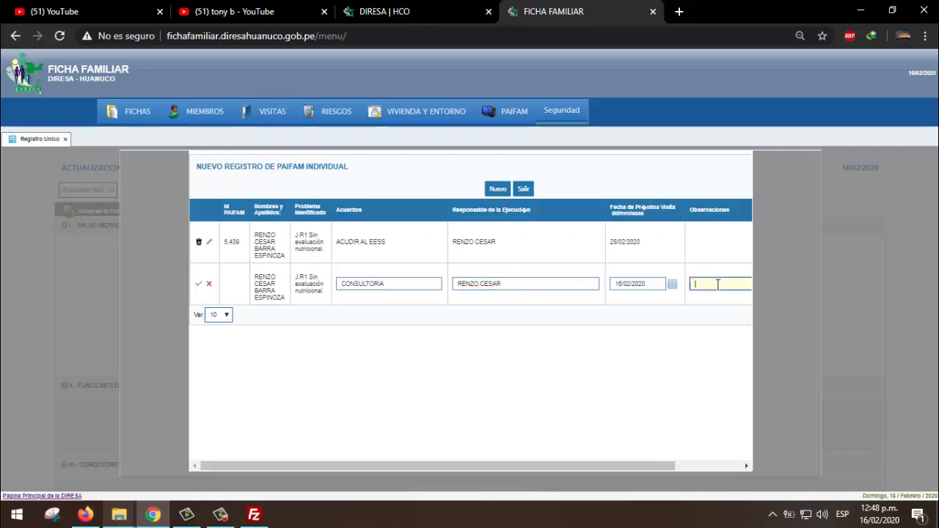
left_click(202, 286)
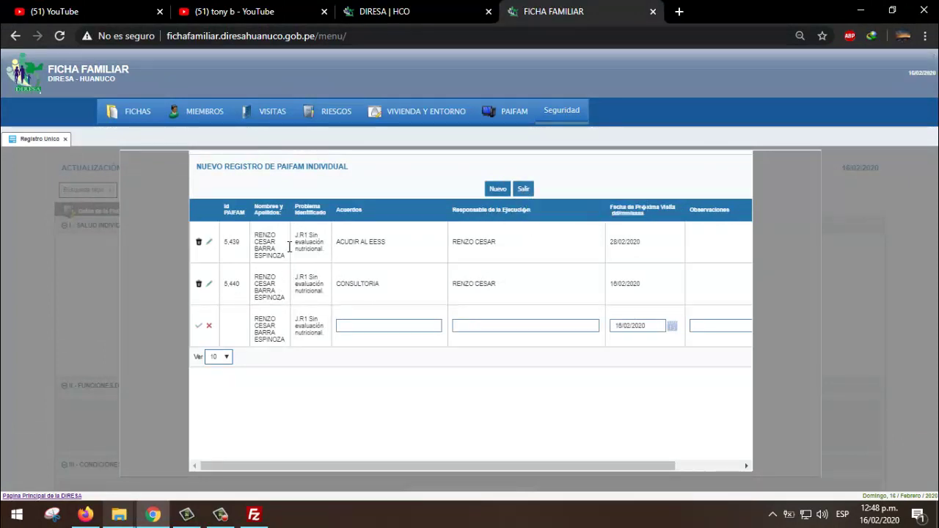
left_click(524, 190)
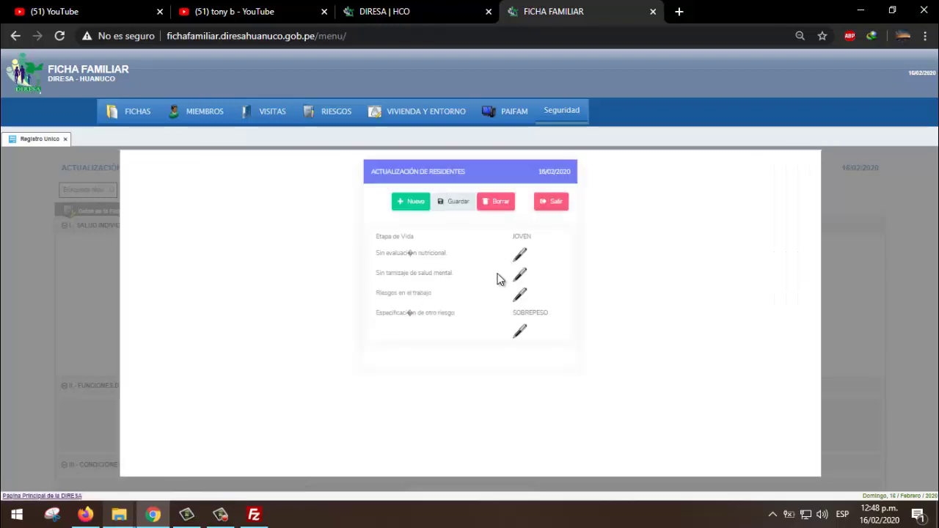
- Open the mental-health screening plan list and exit it without saving
left_click(520, 275)
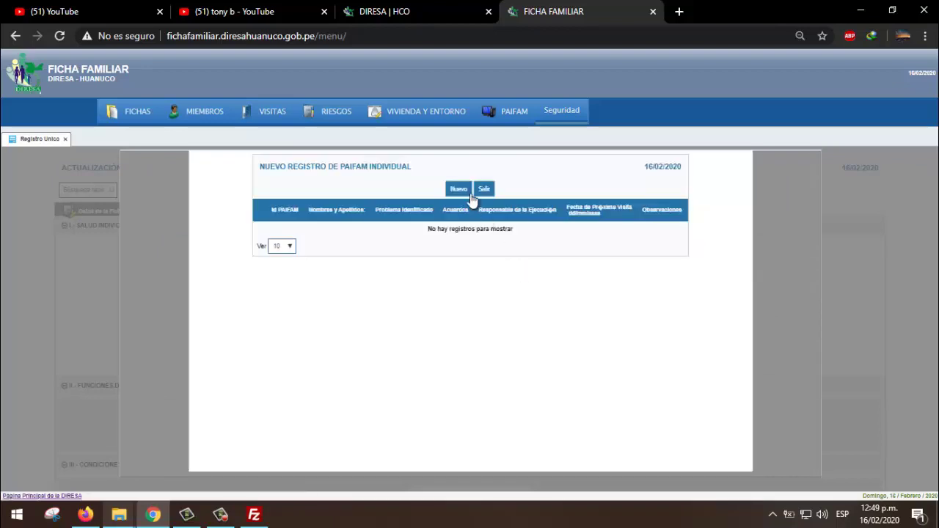
left_click(459, 189)
left_click(369, 241)
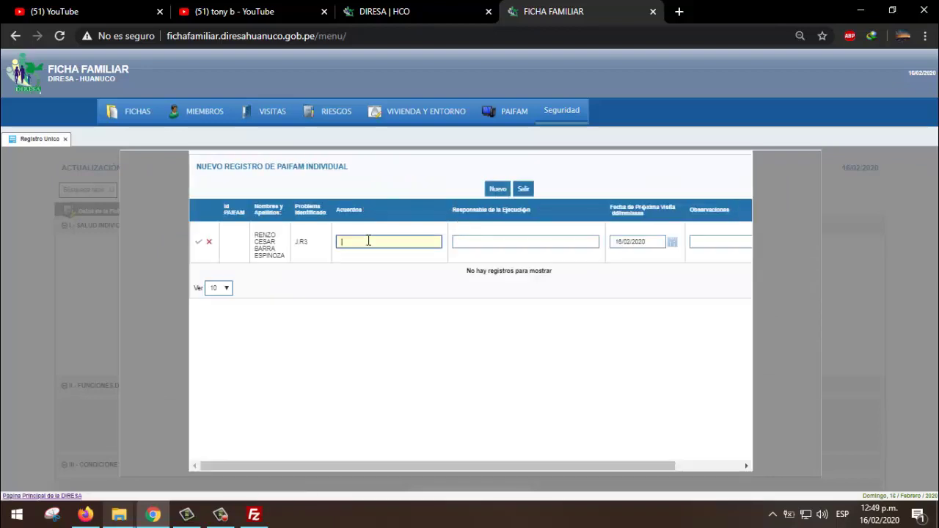
left_click(529, 189)
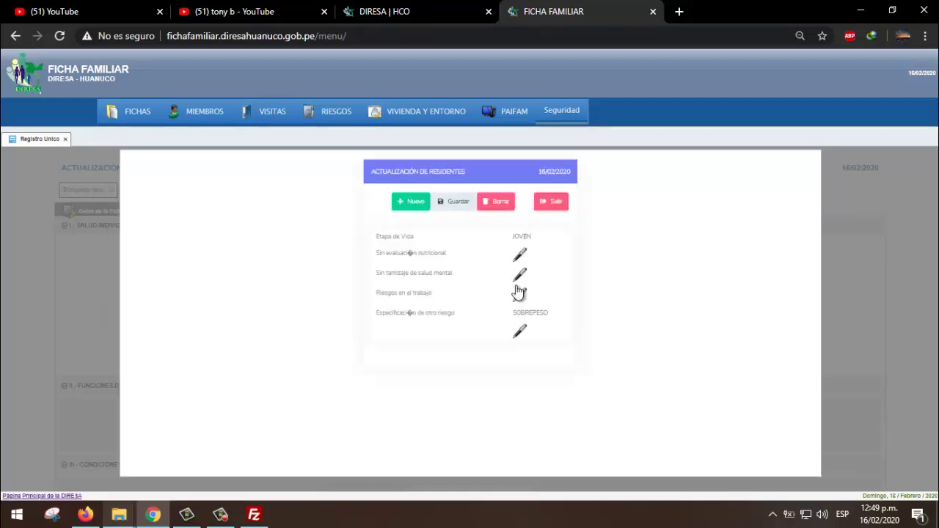
- Start a SOBREPESO plan row: agreement ACUDIR AL EESS, responsible JEFE DE FAMILIA
left_click(523, 331)
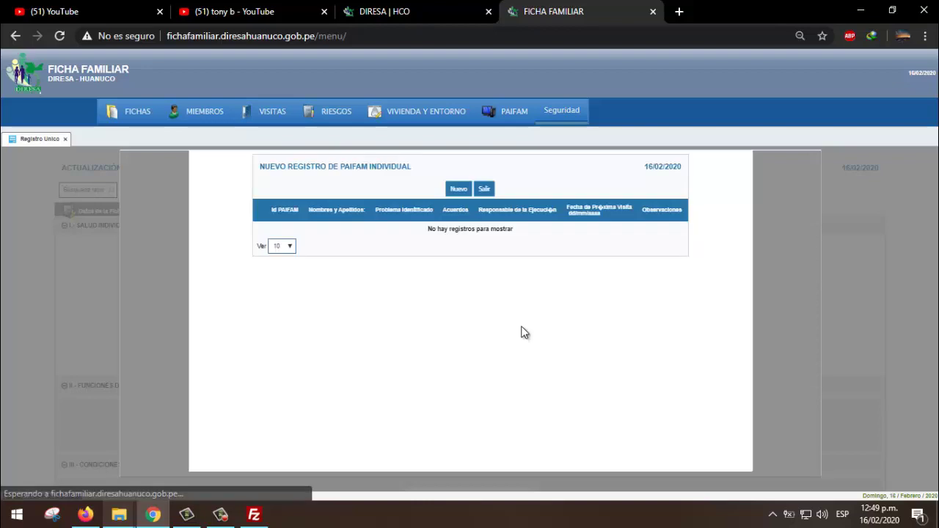
left_click(456, 190)
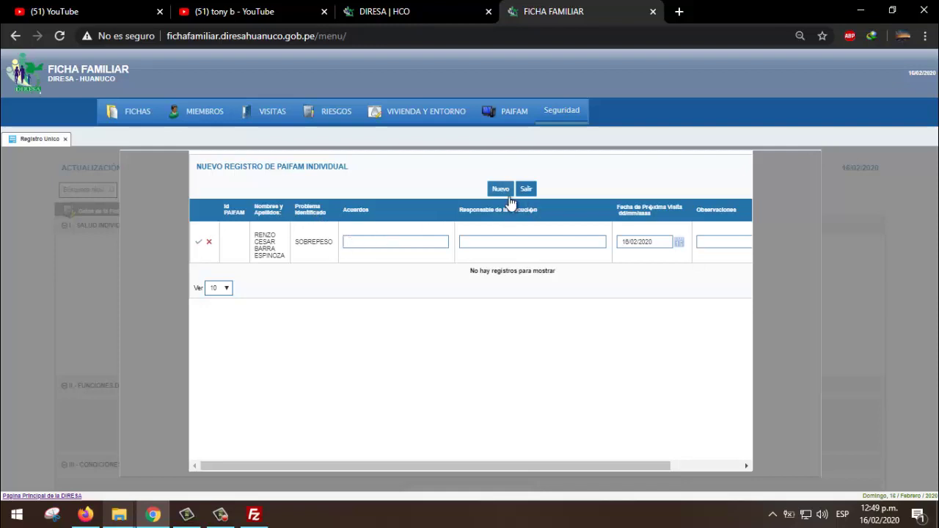
left_click(404, 236)
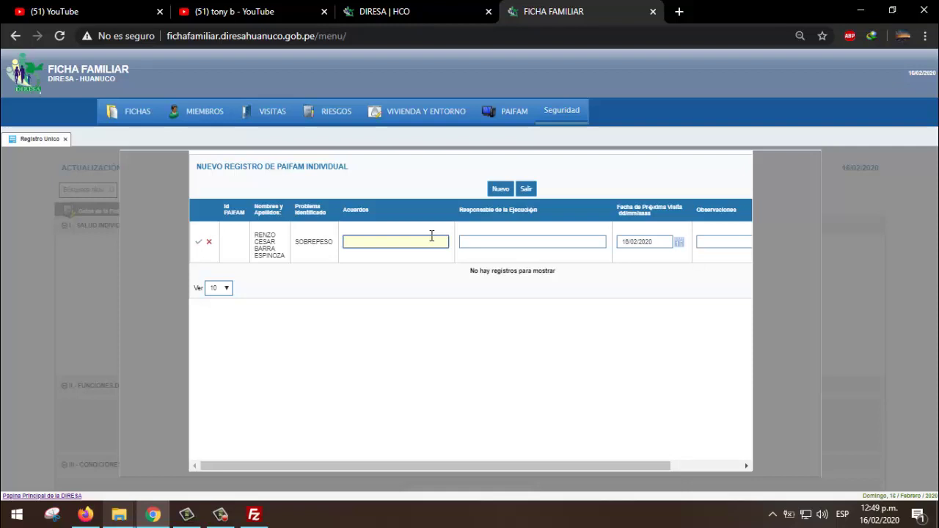
type("ACUDIR AL EESS")
left_click(487, 237)
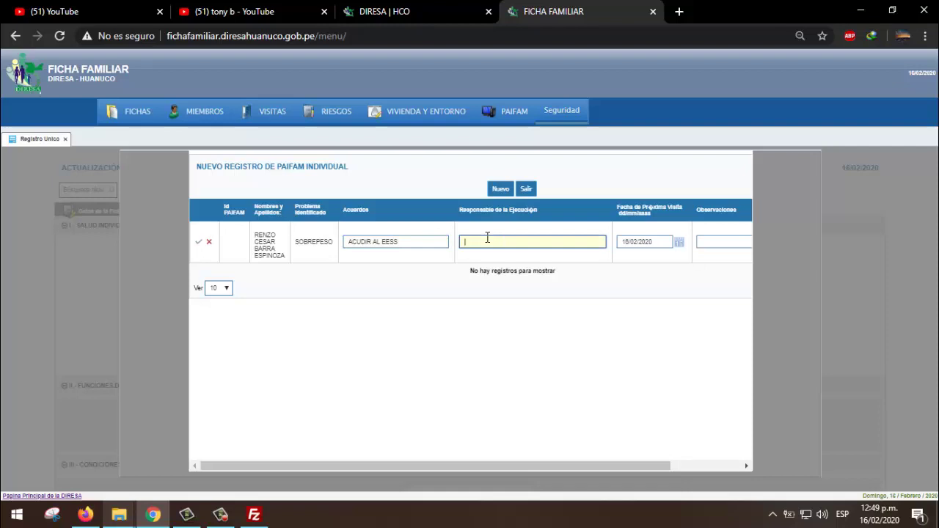
type("JEFE DE FAMILIA")
- Set next visit 28/02/2020, save the SOBREPESO row (ID 5,441) and close the list
key("Tab")
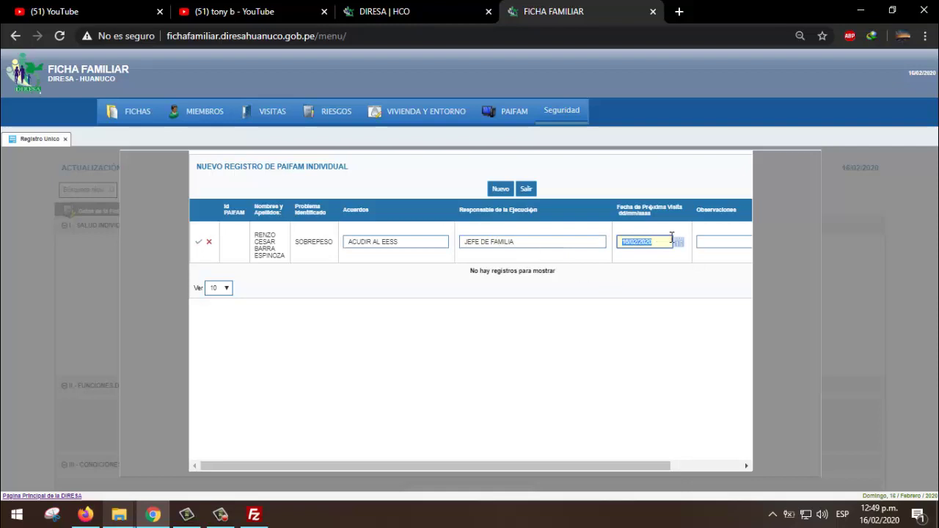
left_click(679, 241)
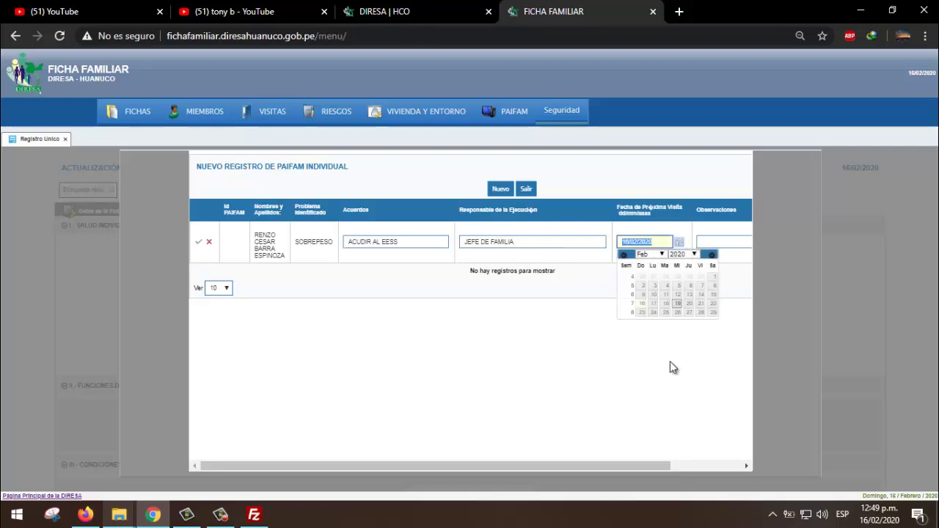
left_click(702, 312)
left_click(707, 243)
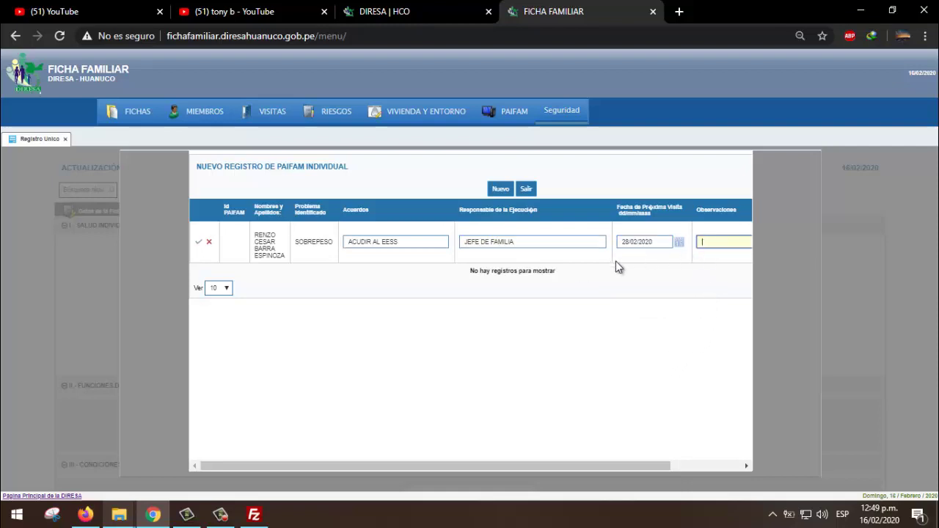
left_click(199, 242)
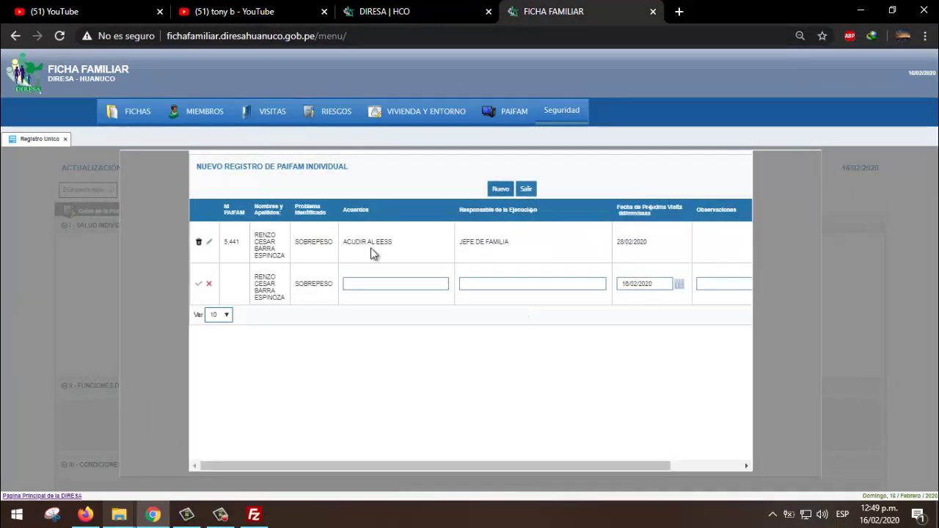
left_click(526, 191)
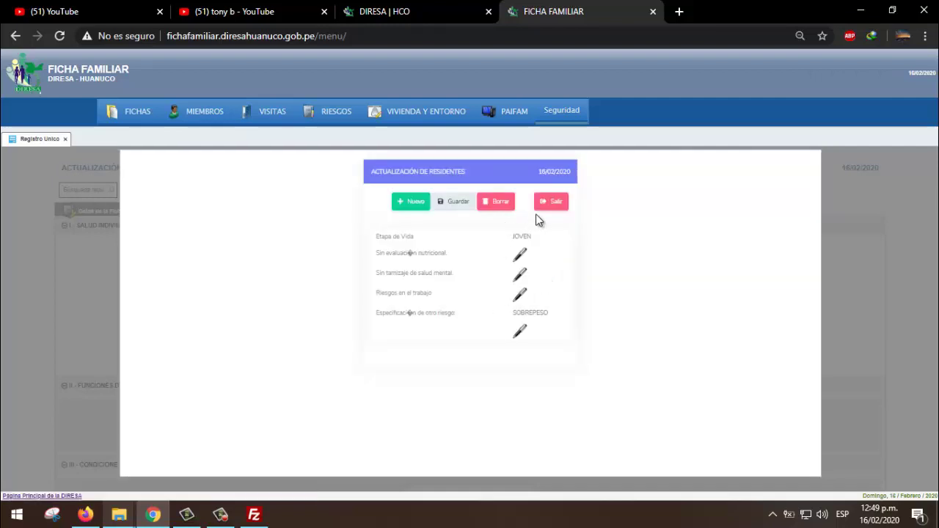
- Close the residents window and refresh the family risks on the PAIFAM tab
left_click(551, 206)
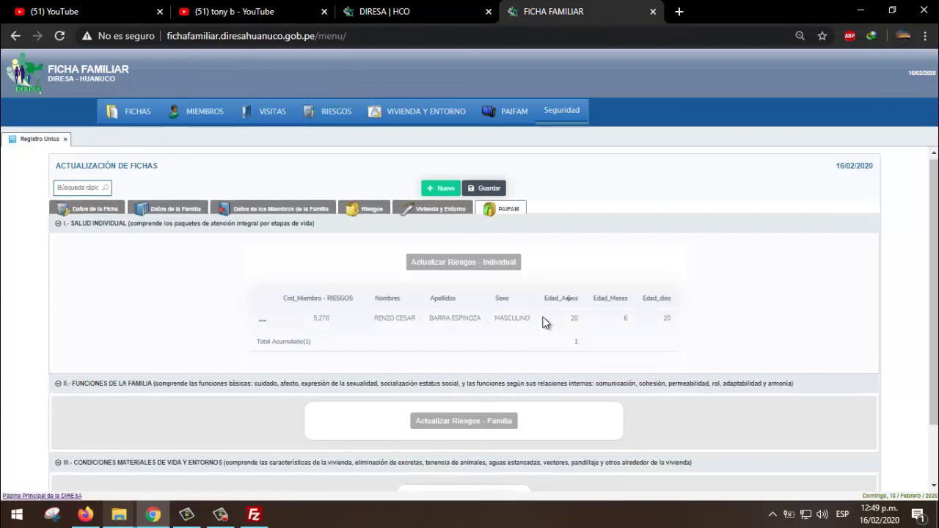
scroll(543, 321, "down", 2)
left_click(448, 352)
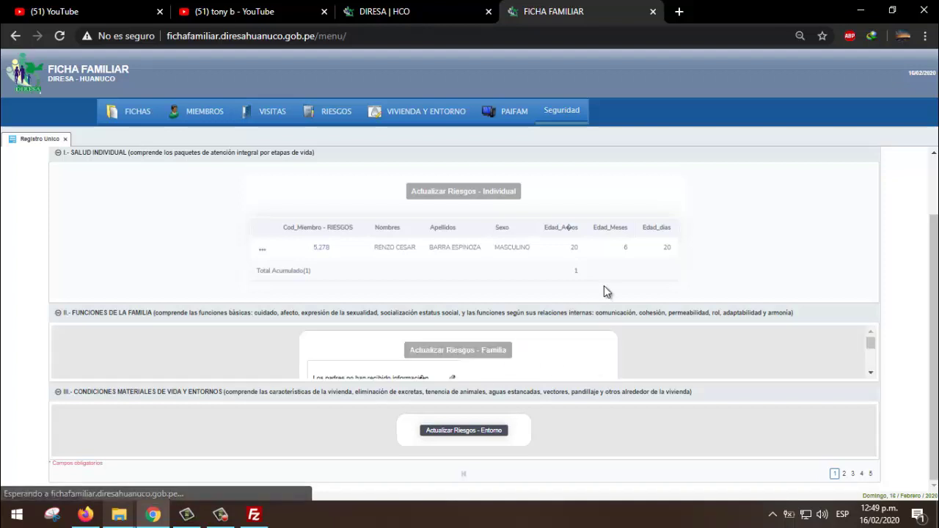
- Collapse and re-expand the Funciones de la Familia section
scroll(637, 291, "up", 1)
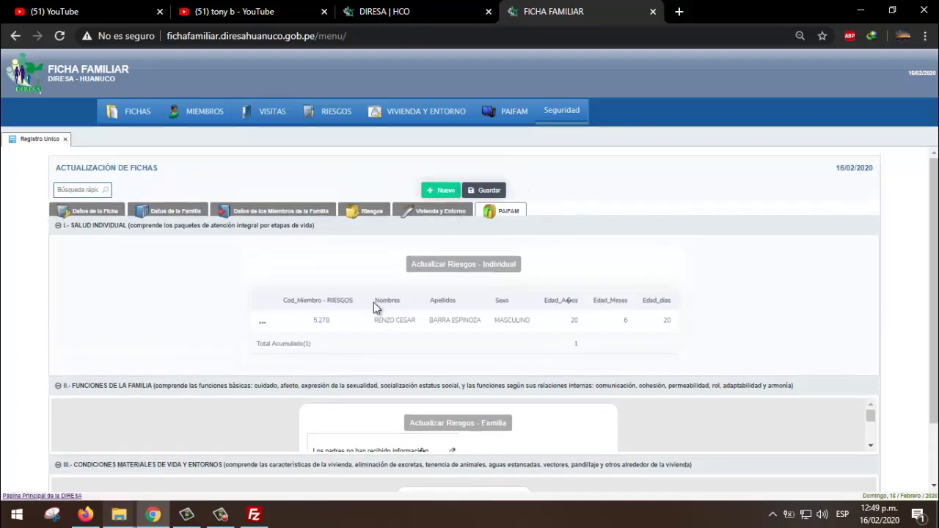
left_click(58, 387)
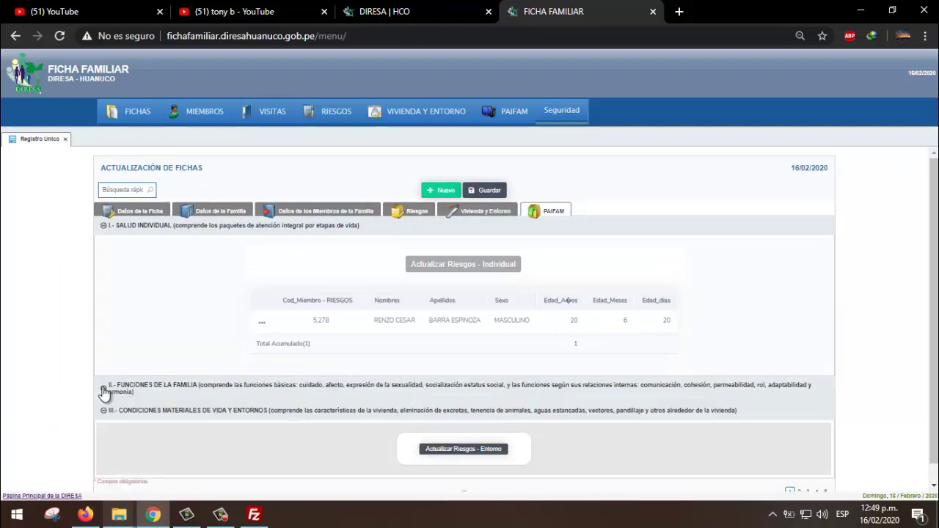
left_click(110, 387)
scroll(248, 369, "down", 2)
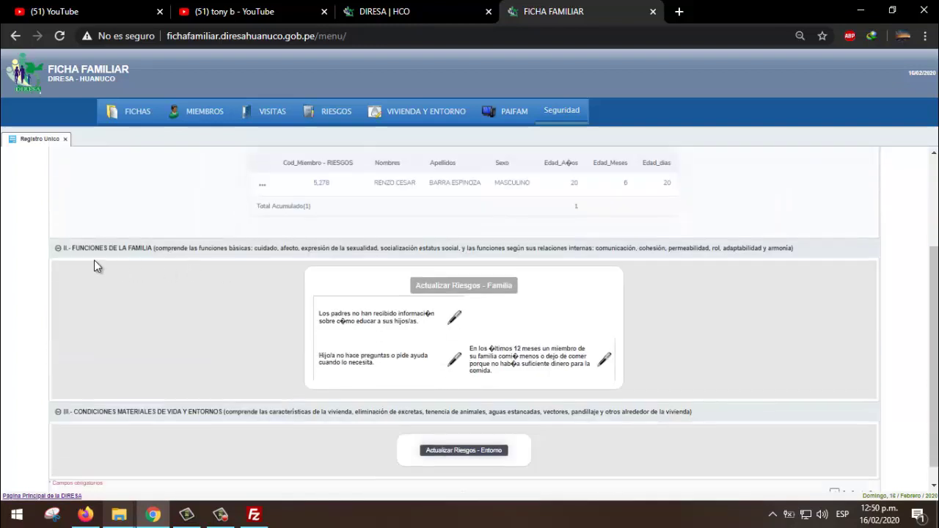
left_click(61, 248)
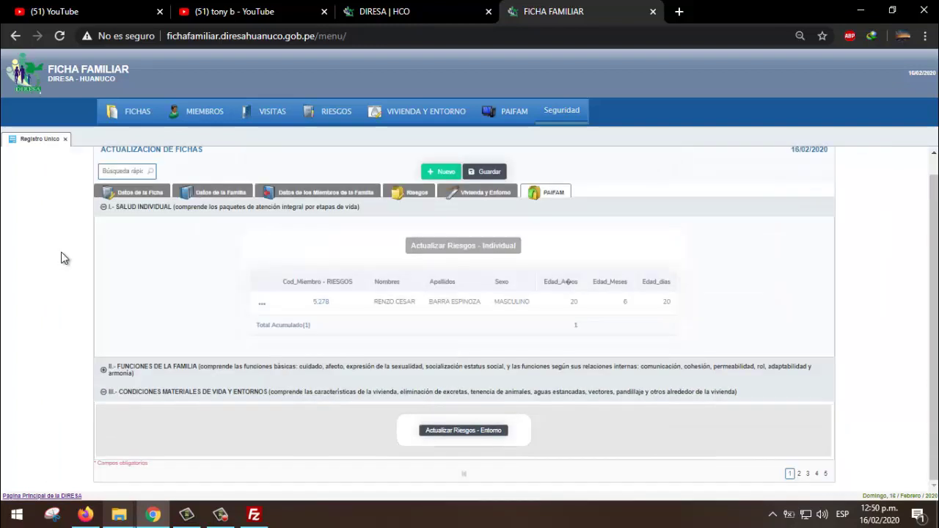
left_click(104, 372)
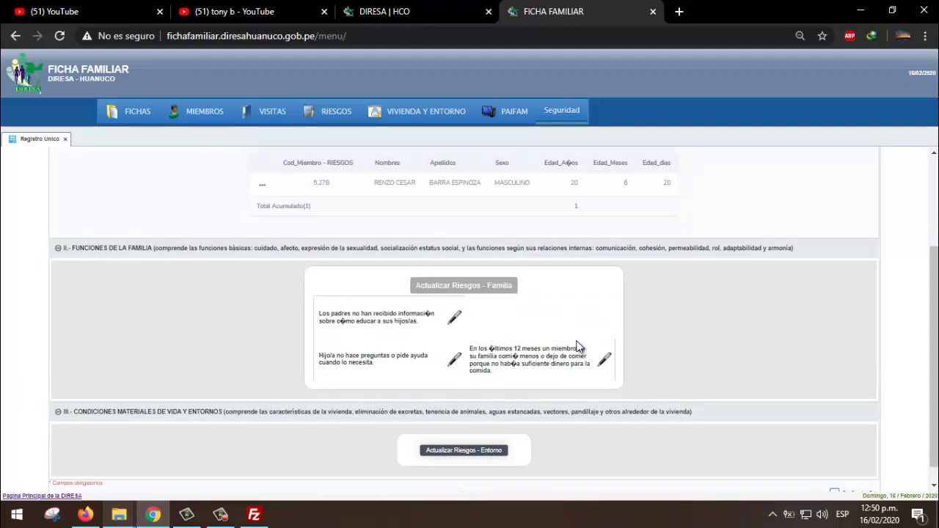
scroll(557, 337, "down", 1)
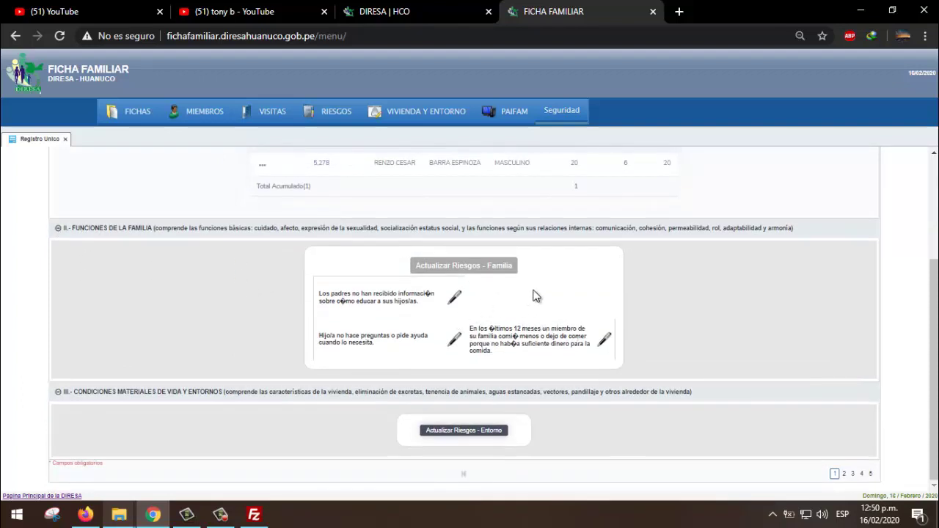
scroll(534, 301, "up", 5)
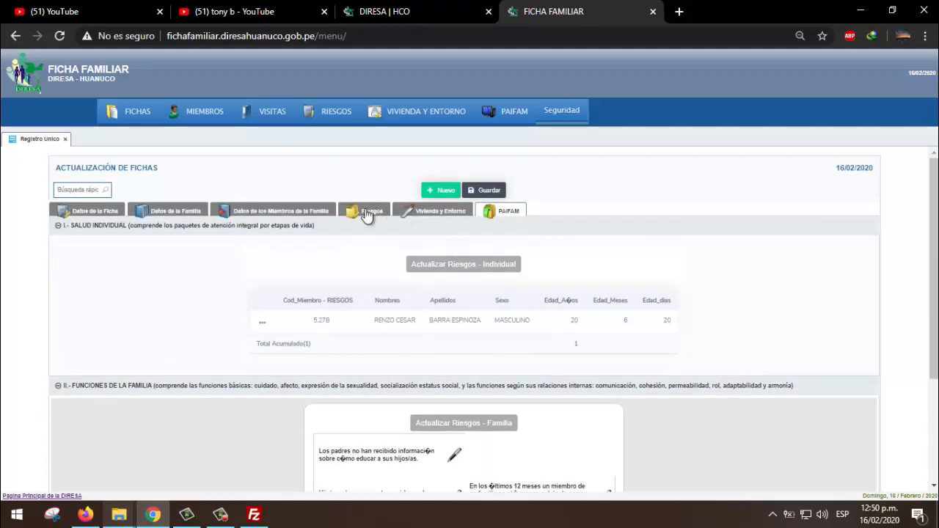
- Review the family risk answers on the Riesgos tab, then return to PAIFAM
left_click(369, 212)
scroll(430, 339, "down", 3)
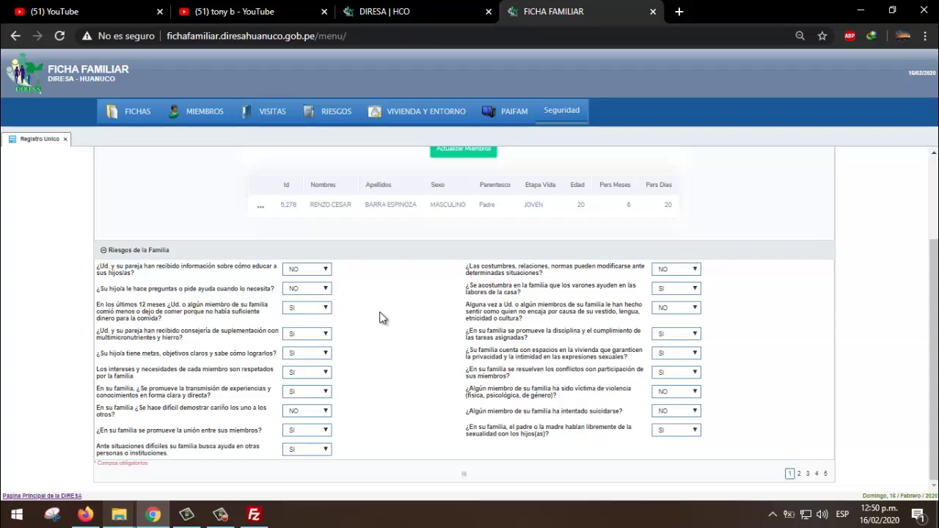
scroll(352, 316, "up", 3)
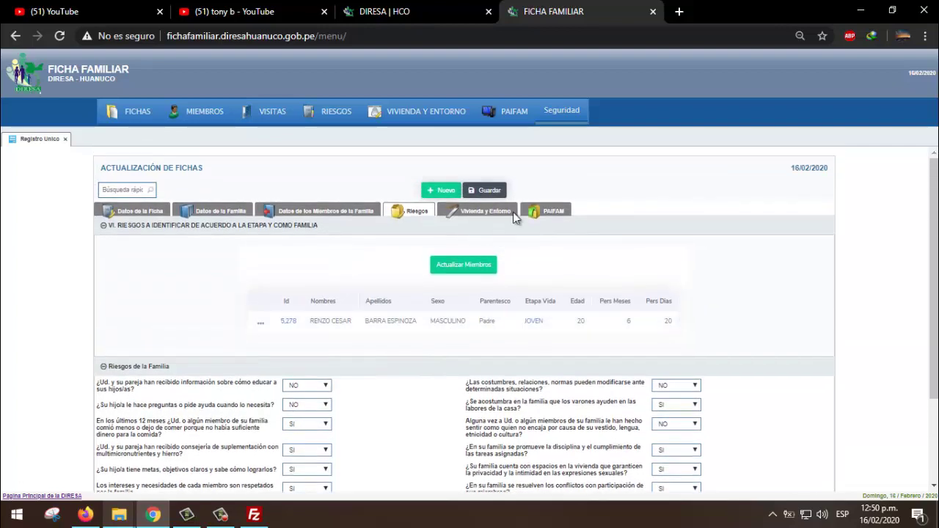
left_click(532, 214)
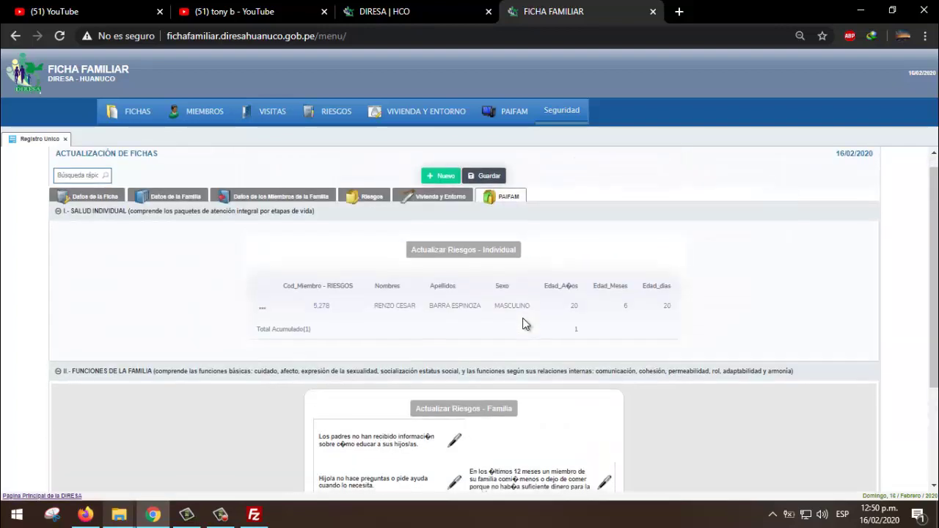
scroll(523, 323, "down", 2)
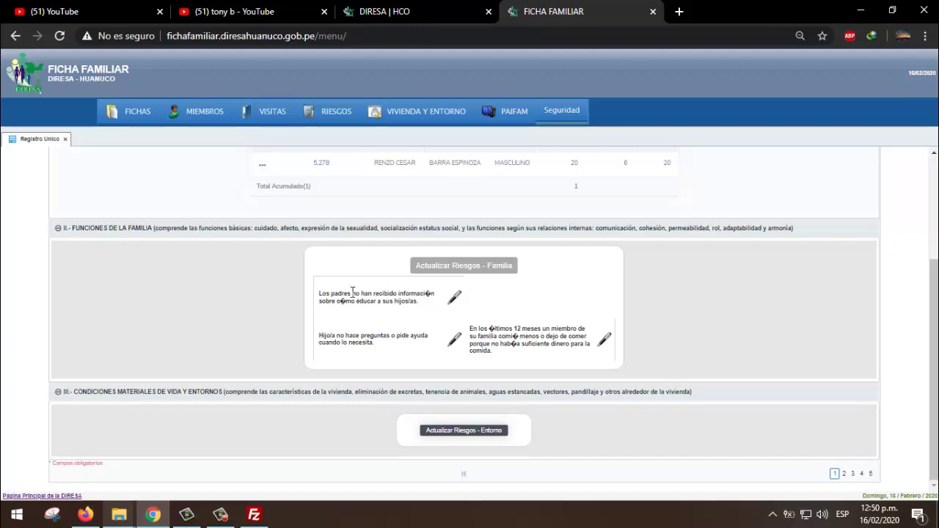
- Add a parenting-information risk plan: ACUDIR EESS, a responsible person, next visit 16/02/2020
left_click(452, 296)
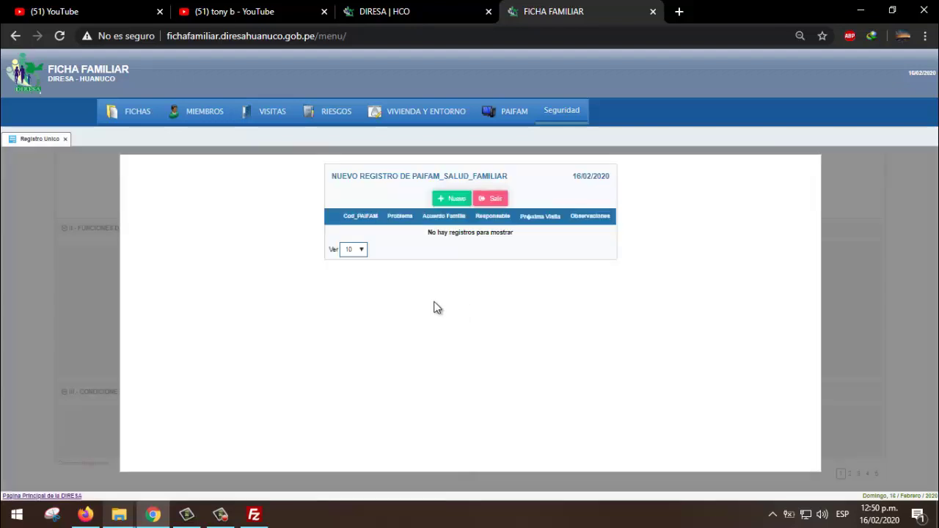
left_click(455, 200)
left_click(383, 234)
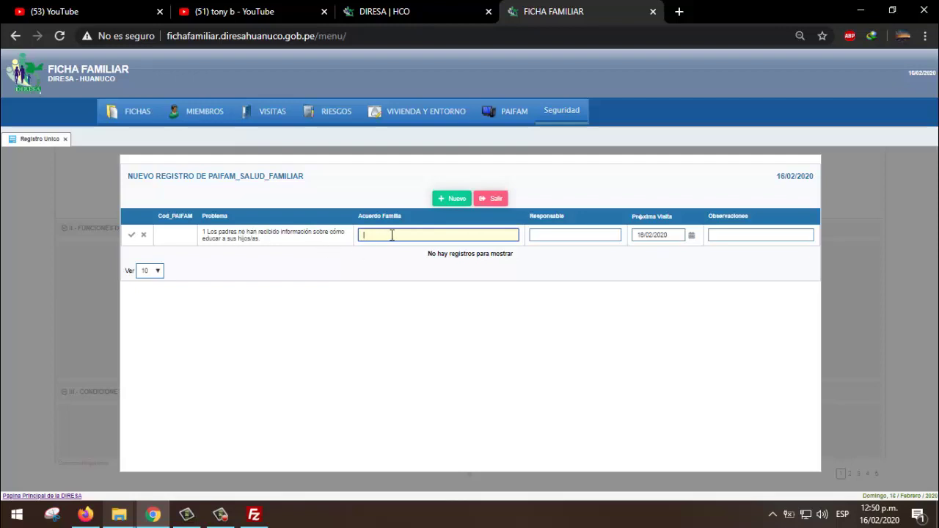
left_click(588, 233)
left_click(748, 236)
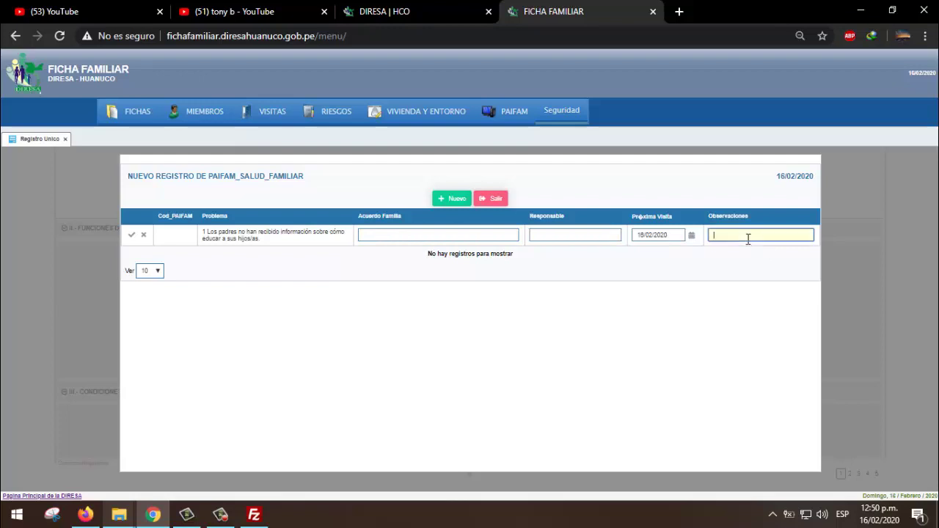
left_click(484, 236)
type("A")
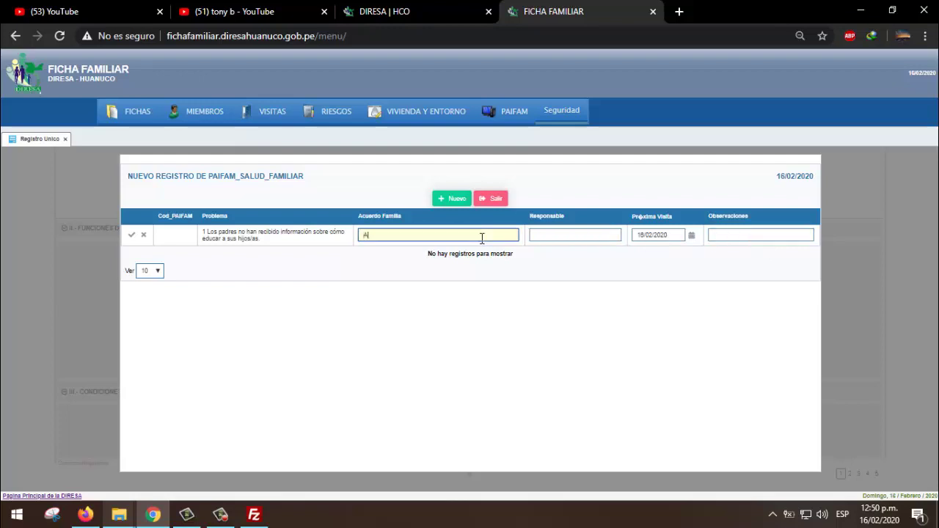
type("CUDIR EESS")
left_click(588, 239)
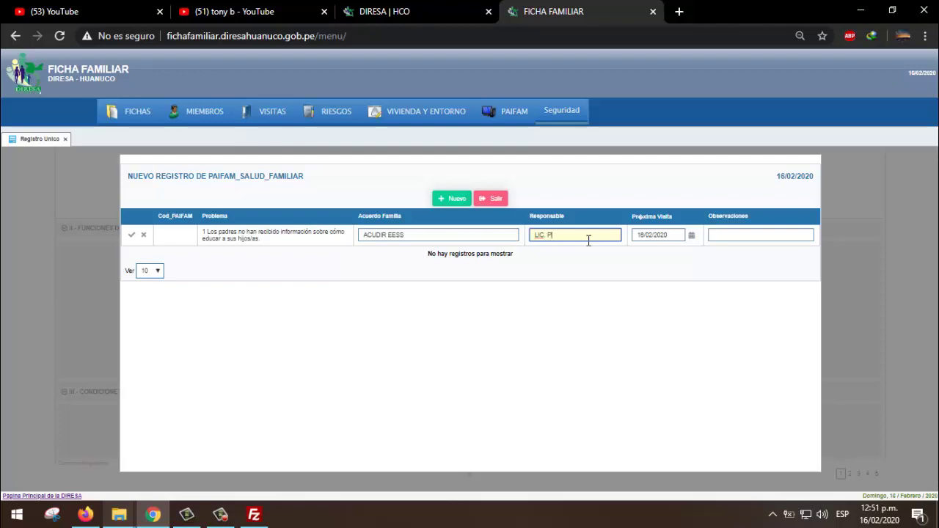
type("EREZ")
left_click(724, 236)
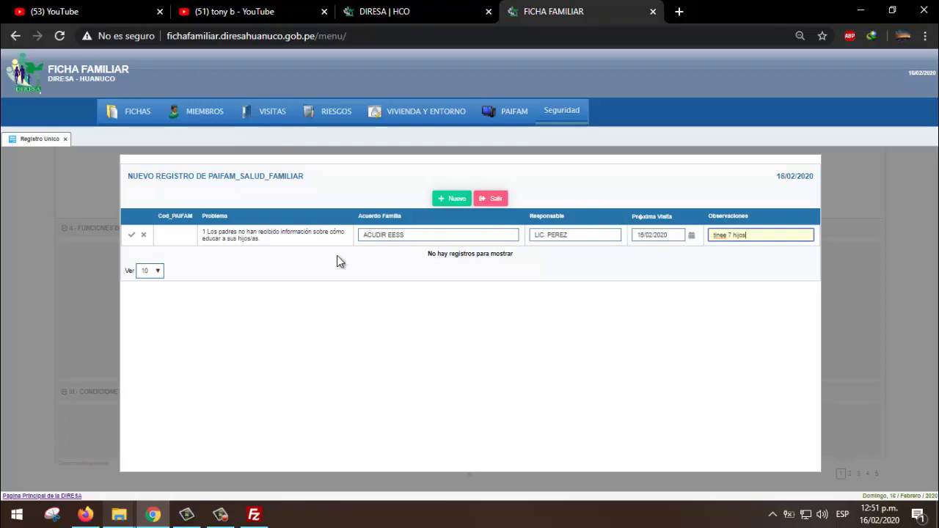
left_click(132, 235)
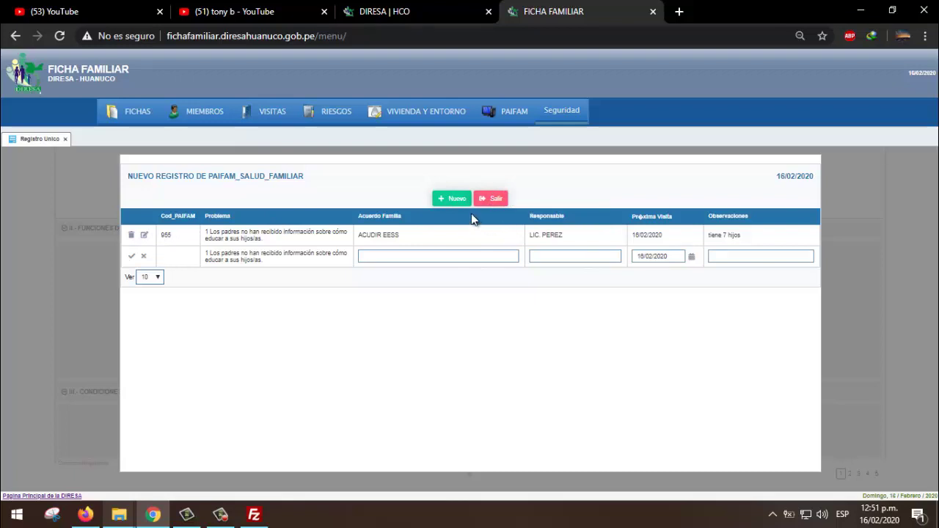
- Re-edit the saved row and save it again as plan 965
left_click(146, 237)
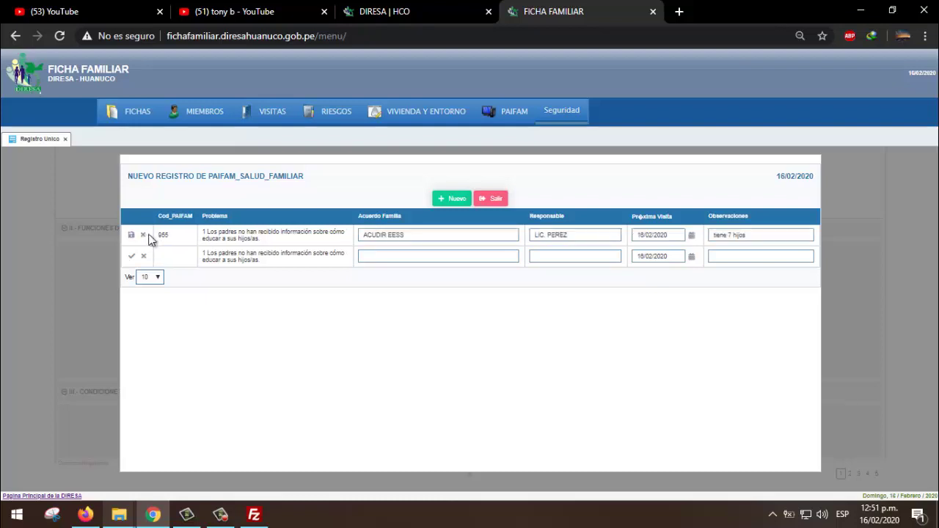
left_click(397, 234)
left_click(558, 235)
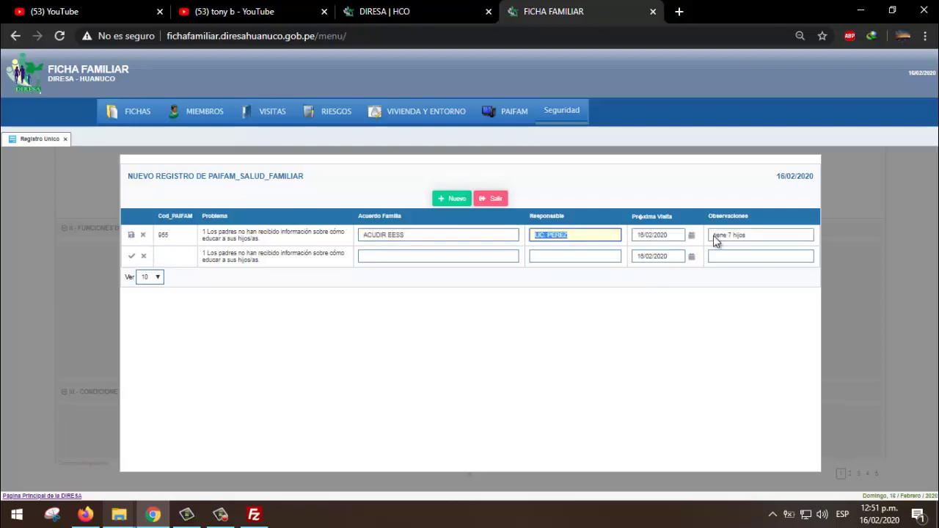
left_click(754, 236)
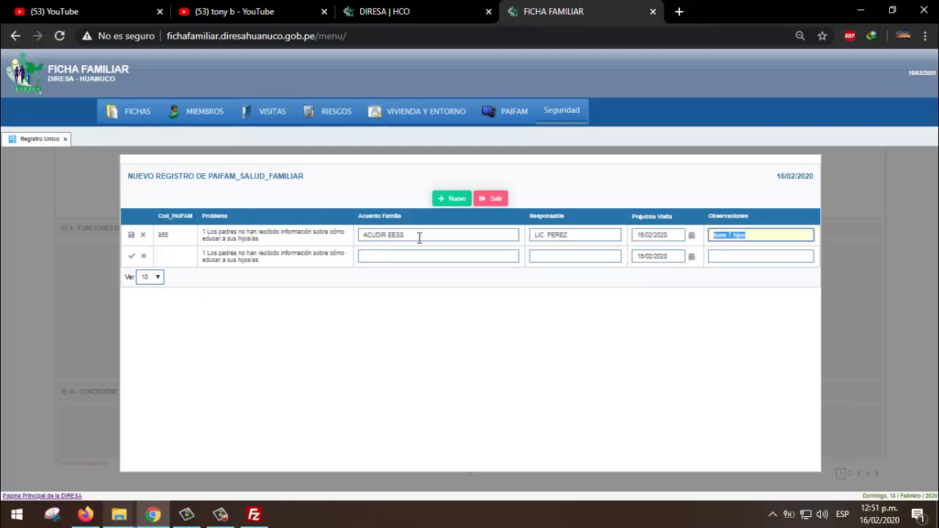
left_click(591, 236)
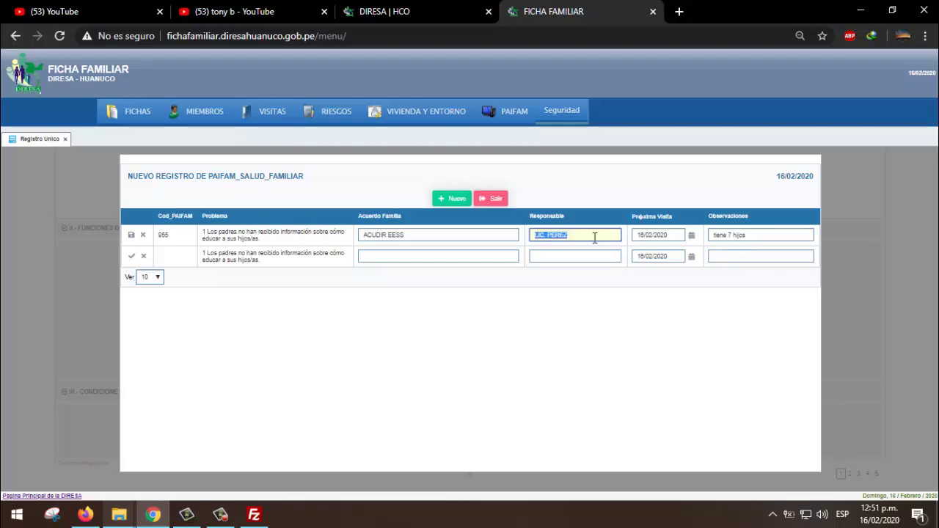
left_click(132, 235)
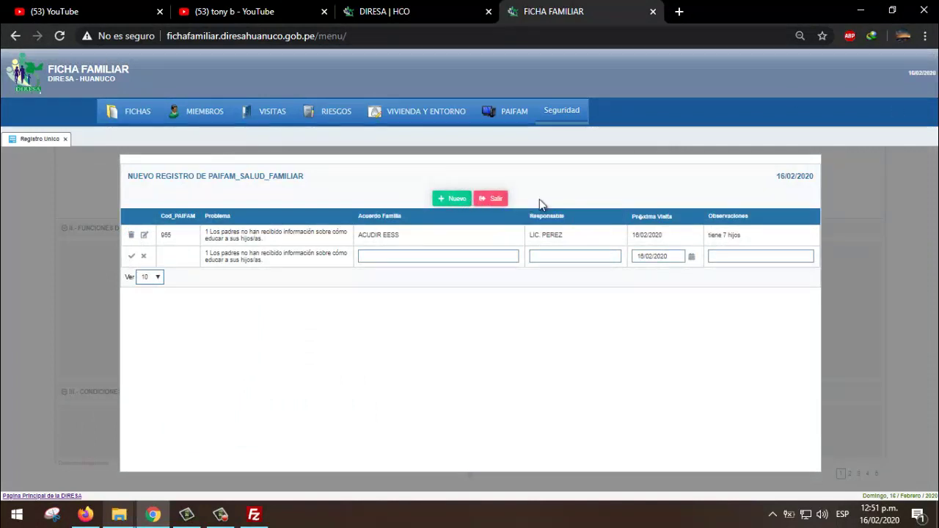
- Start a child-not-asking-for-help plan: acudir al EESS, responsible JEFE DE FAMILIA
left_click(490, 198)
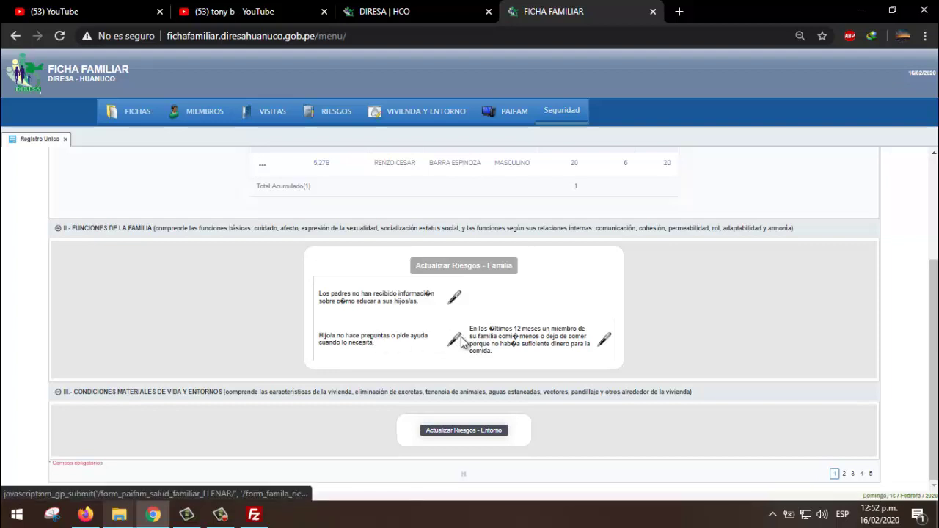
left_click(460, 340)
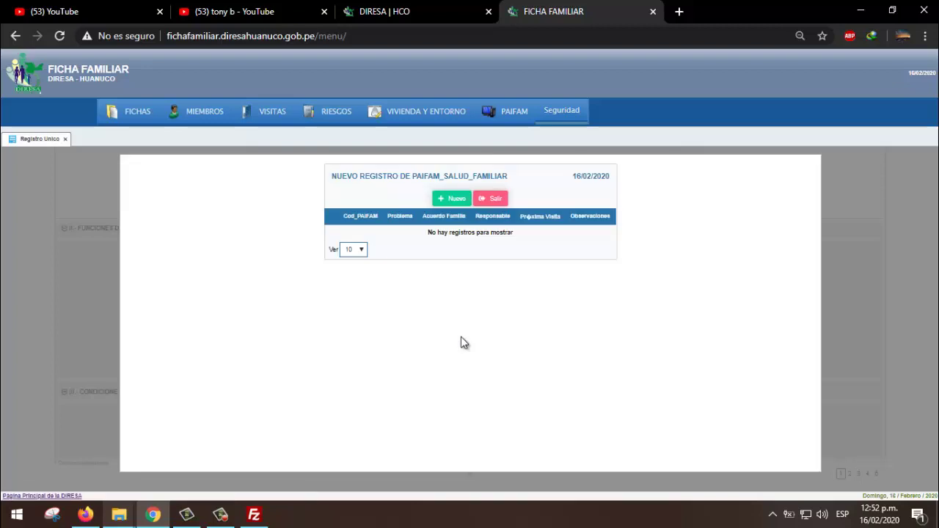
left_click(452, 198)
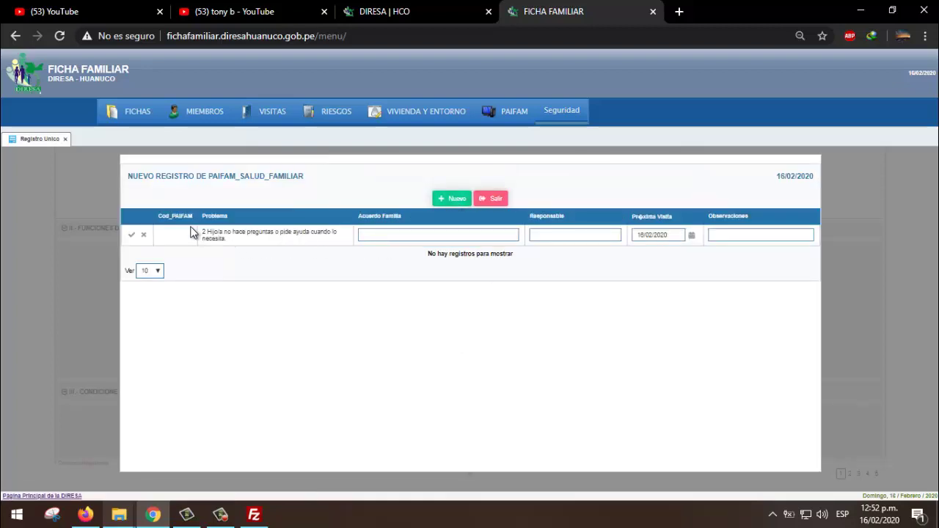
left_click(369, 235)
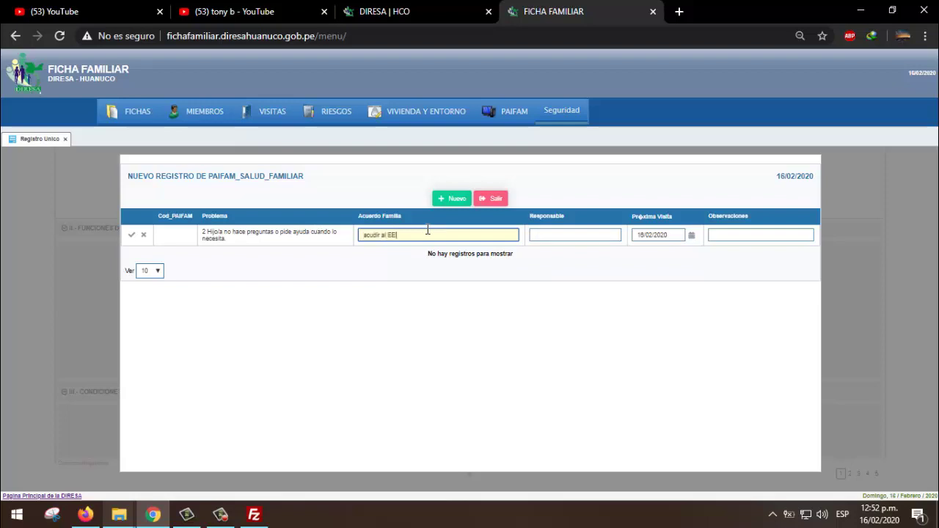
left_click(585, 236)
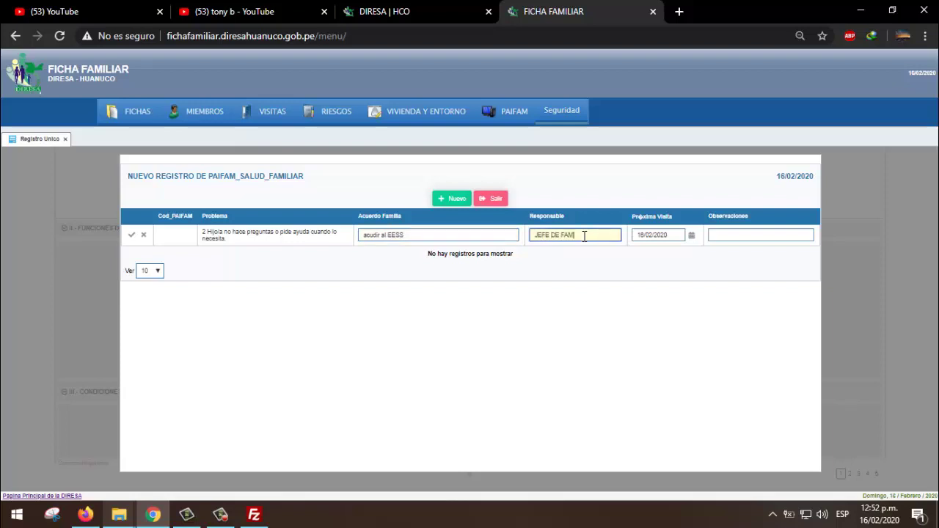
key("Tab")
- Set the next visit to 28/02/2020 and save the row as plan 966
left_click(691, 235)
left_click(715, 305)
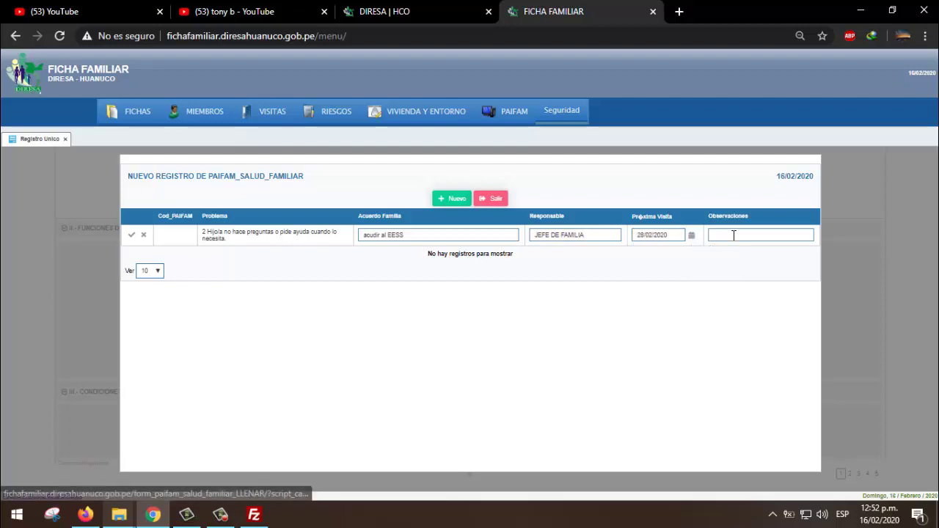
key("Tab")
left_click(678, 235)
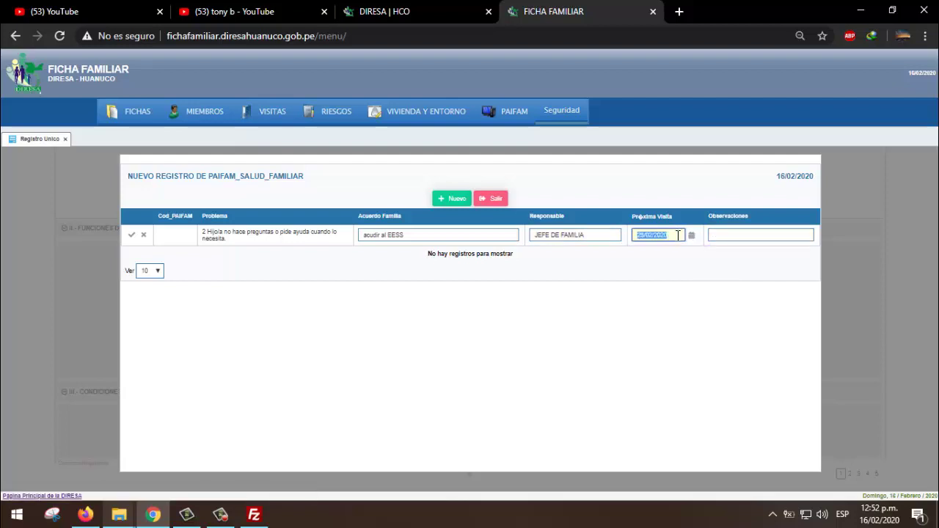
left_click(724, 236)
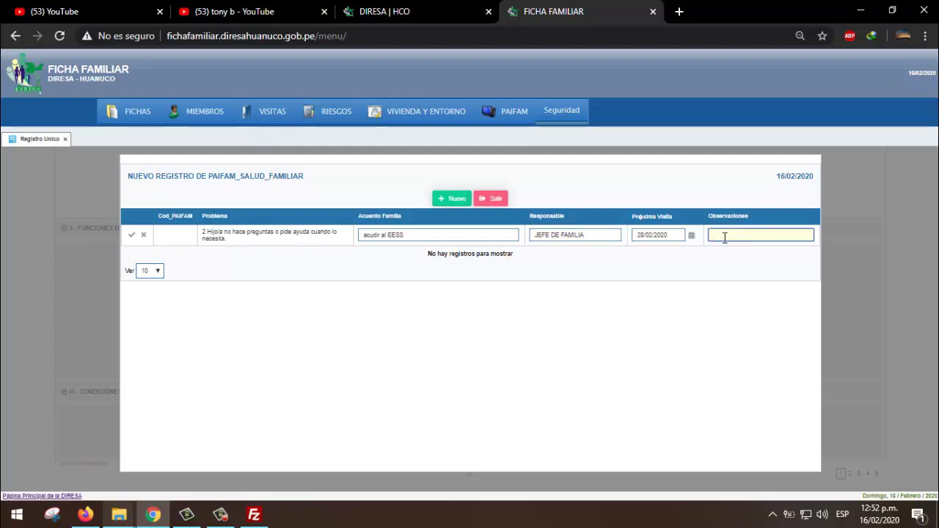
left_click(130, 235)
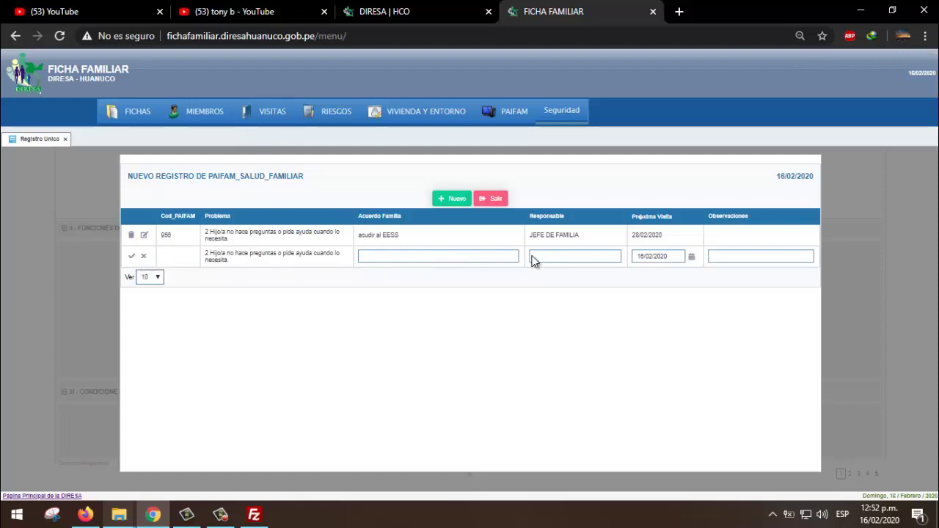
- Close the PAIFAM registration window, leaving the new blank row empty
left_click(473, 256)
left_click(571, 256)
left_click(732, 254)
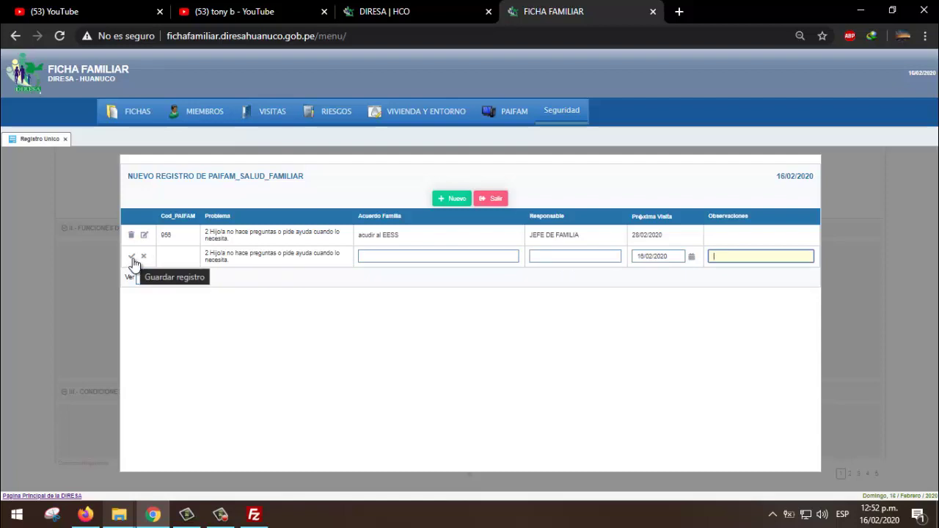
left_click(490, 200)
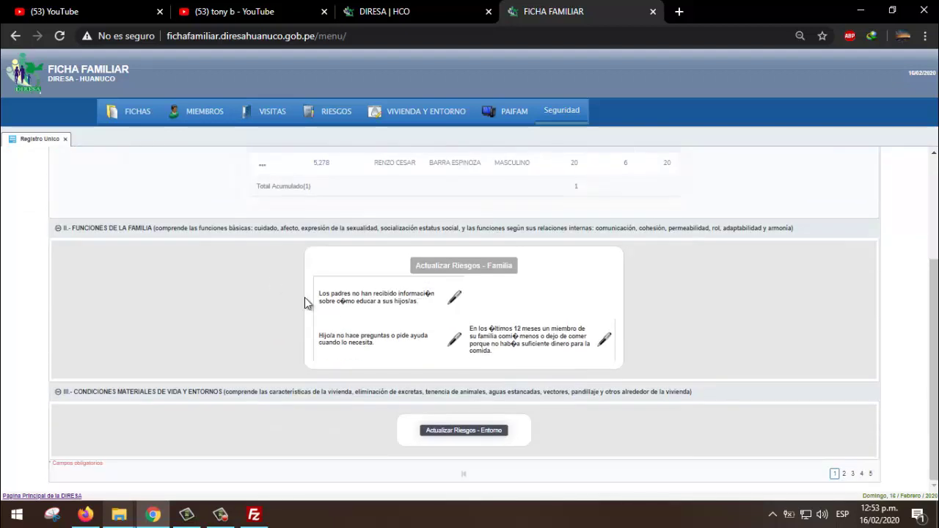
- Refresh PAIFAM's Entorno risks and review section III's list, now including cracked walls
left_click(449, 433)
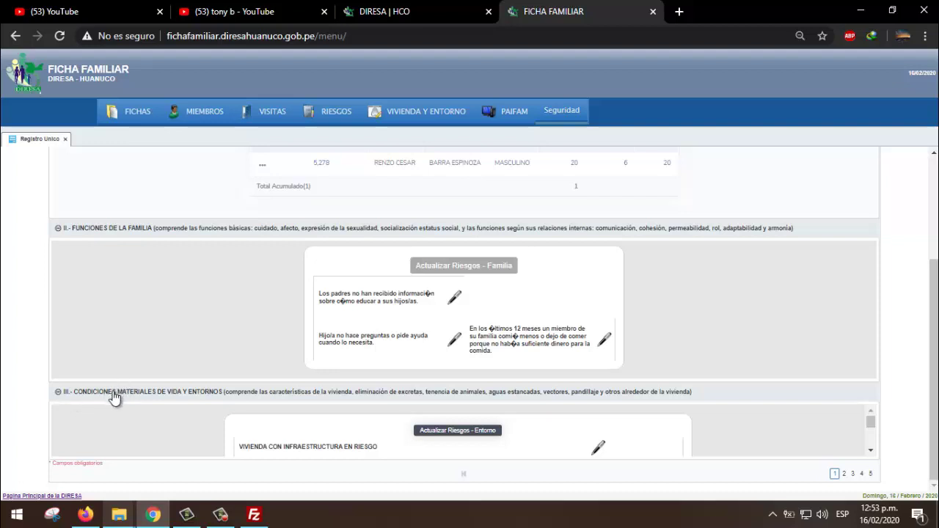
left_click(58, 396)
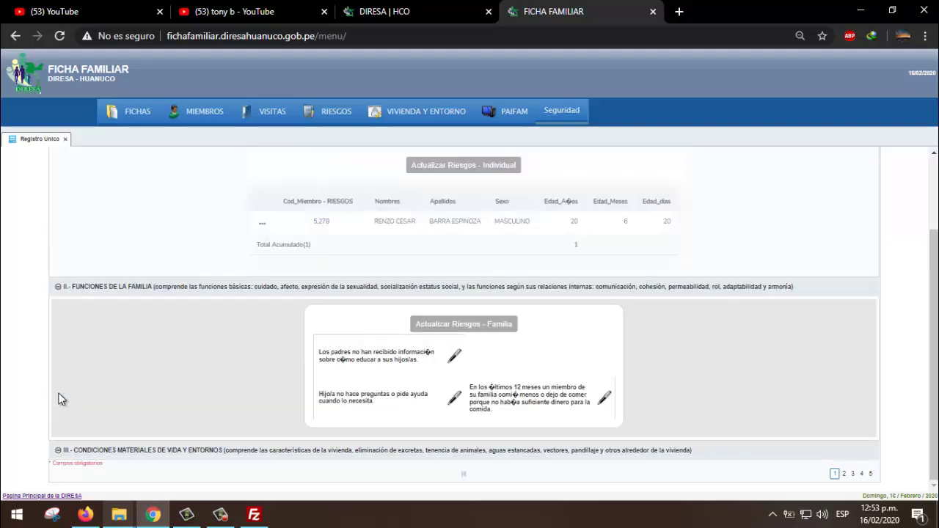
left_click(59, 450)
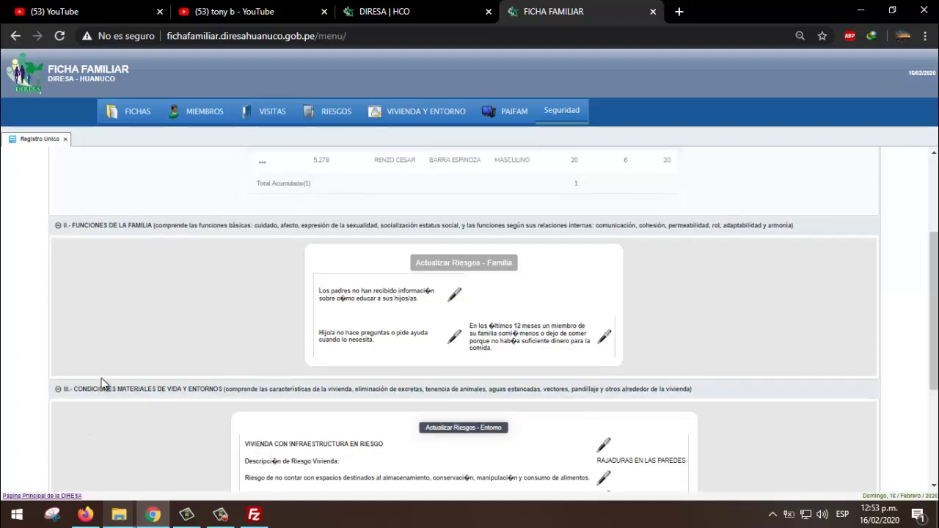
scroll(112, 371, "down", 3)
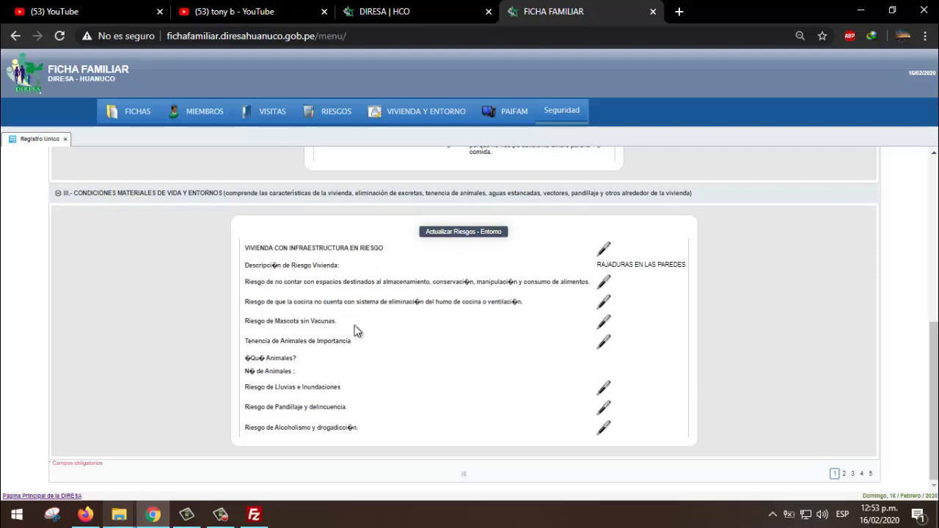
scroll(356, 330, "up", 10)
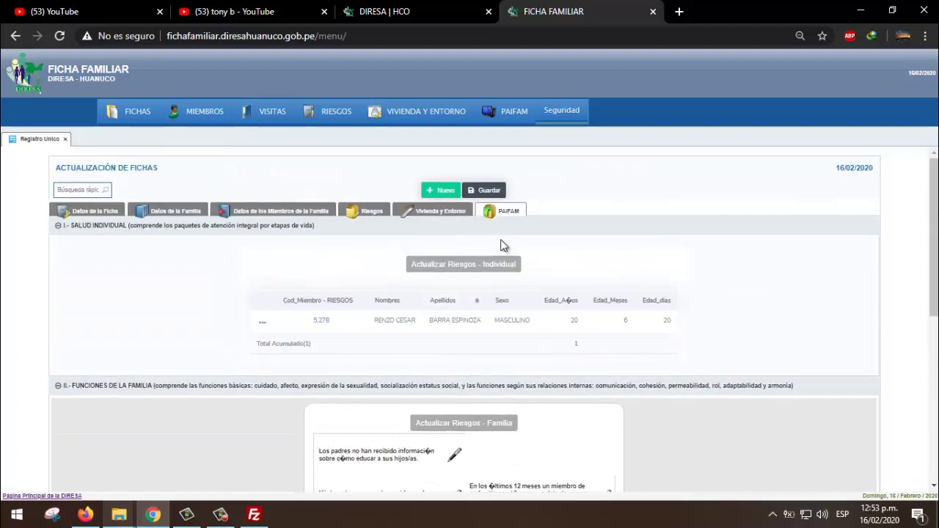
- Answer NO to the supplementation-counselling question in the Riesgos tab and save
left_click(369, 213)
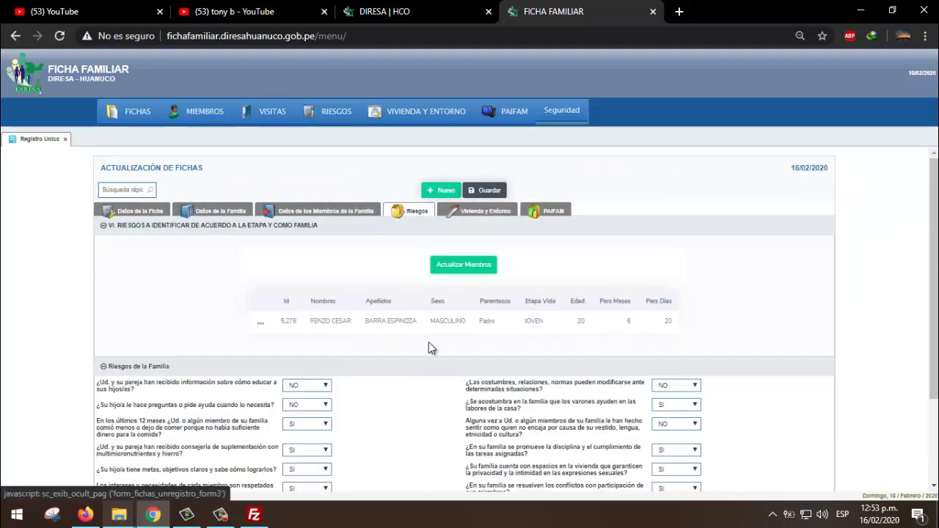
scroll(340, 348, "down", 5)
left_click(320, 335)
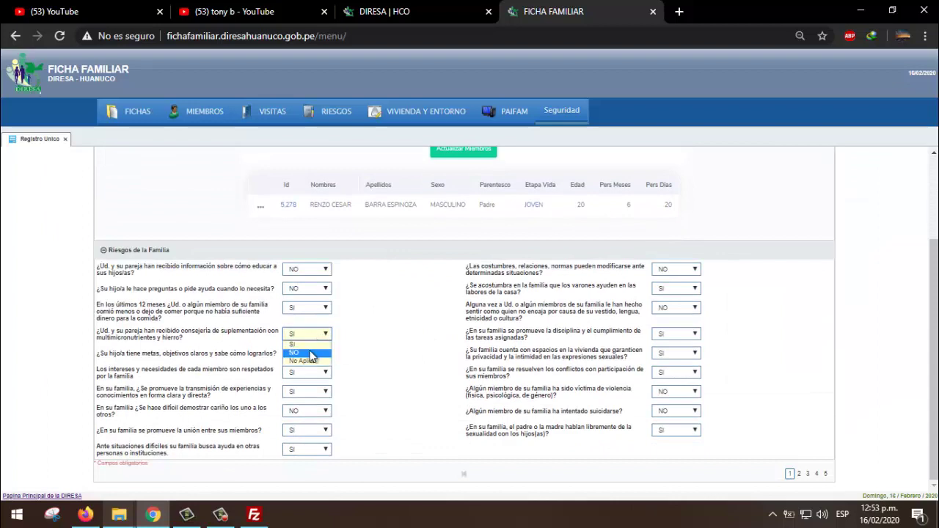
left_click(312, 354)
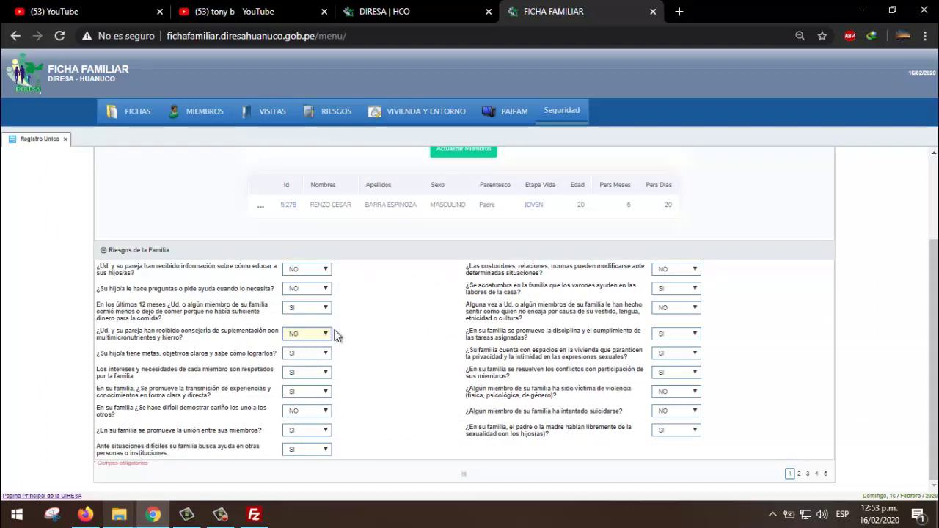
scroll(420, 334, "up", 3)
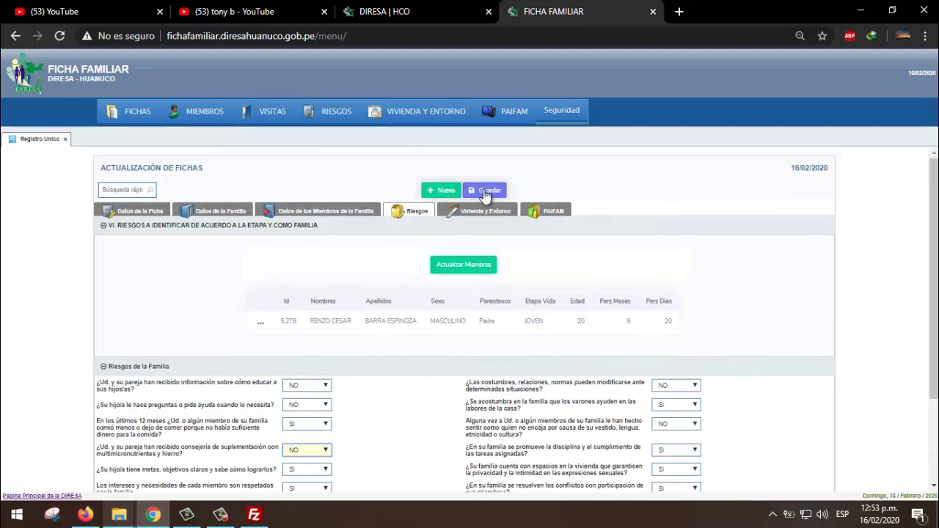
left_click(471, 194)
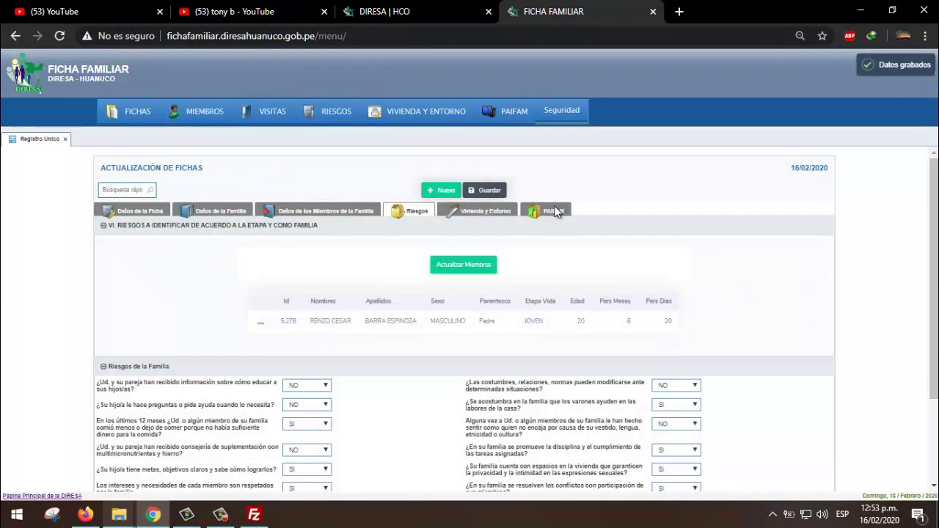
- Refresh PAIFAM's family-function risks to add parents lacking micronutrient and iron supplementation counselling
left_click(551, 211)
scroll(521, 315, "down", 2)
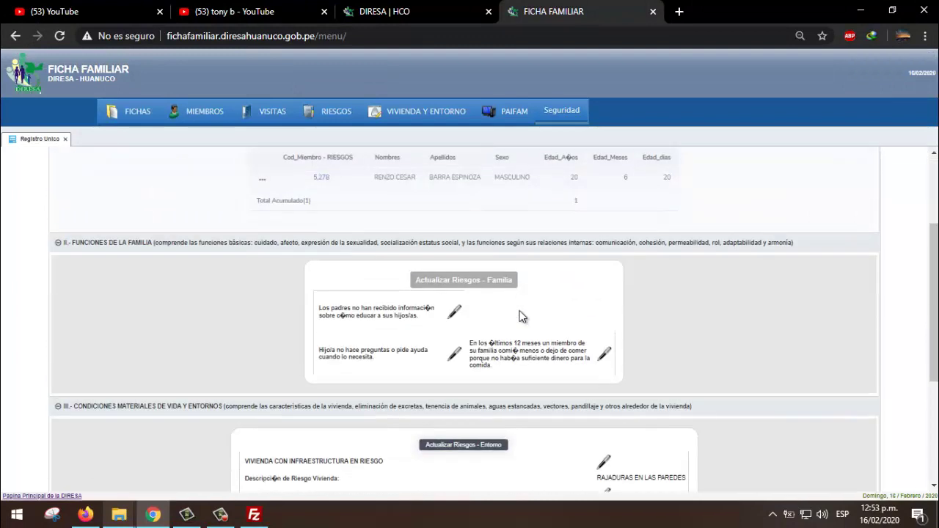
left_click(453, 281)
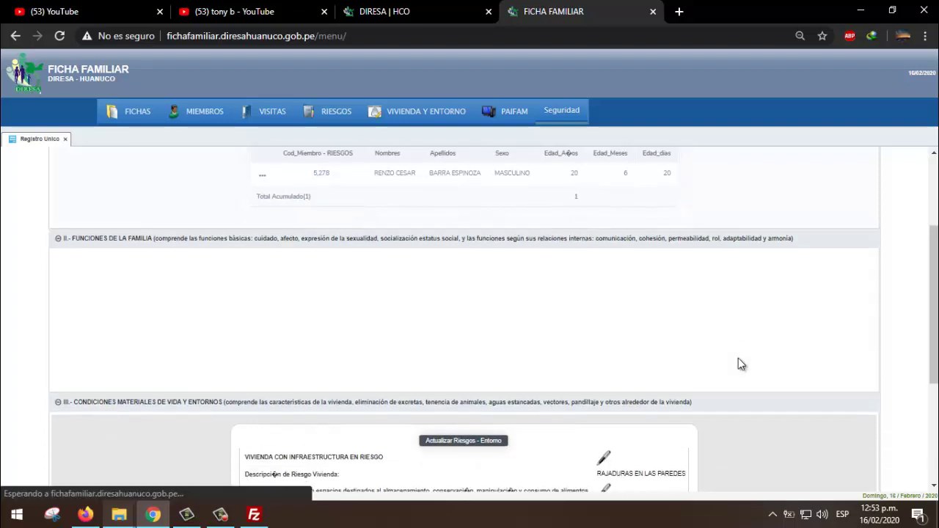
scroll(717, 341, "down", 1)
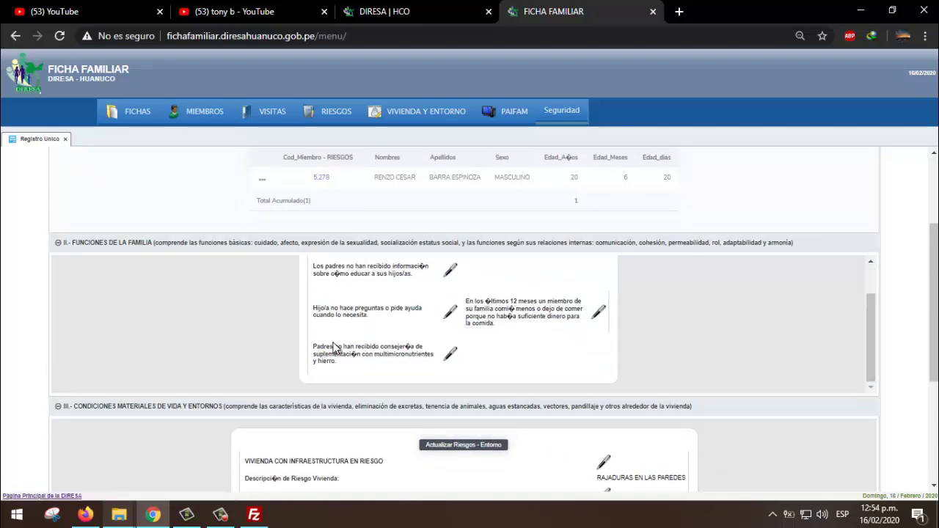
left_click(58, 242)
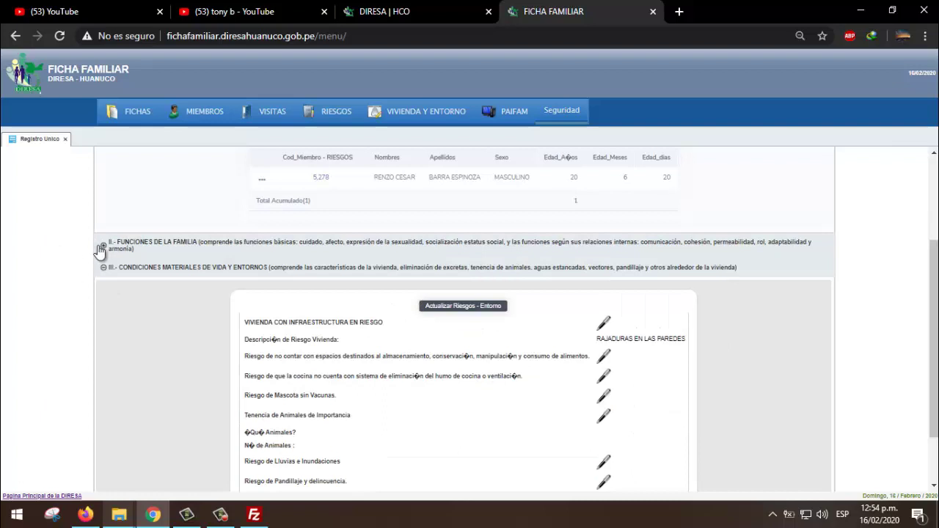
left_click(117, 246)
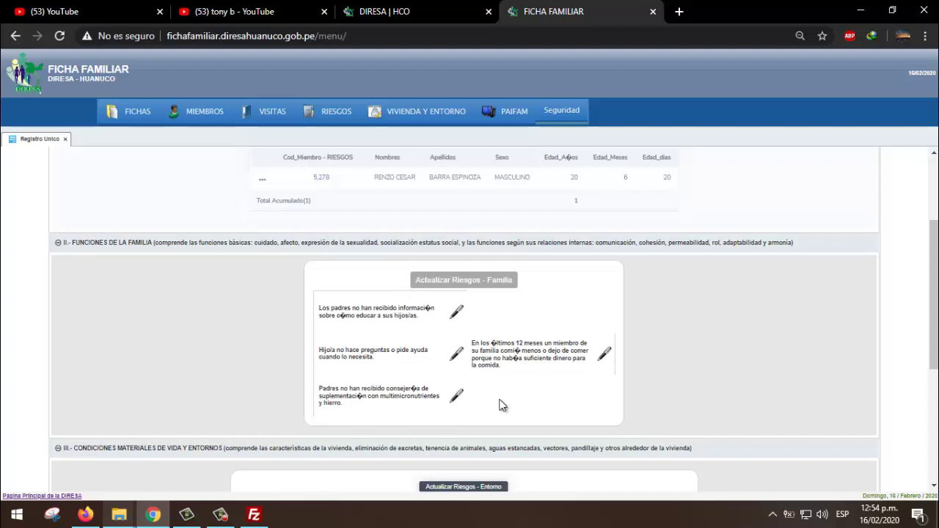
scroll(496, 400, "up", 2)
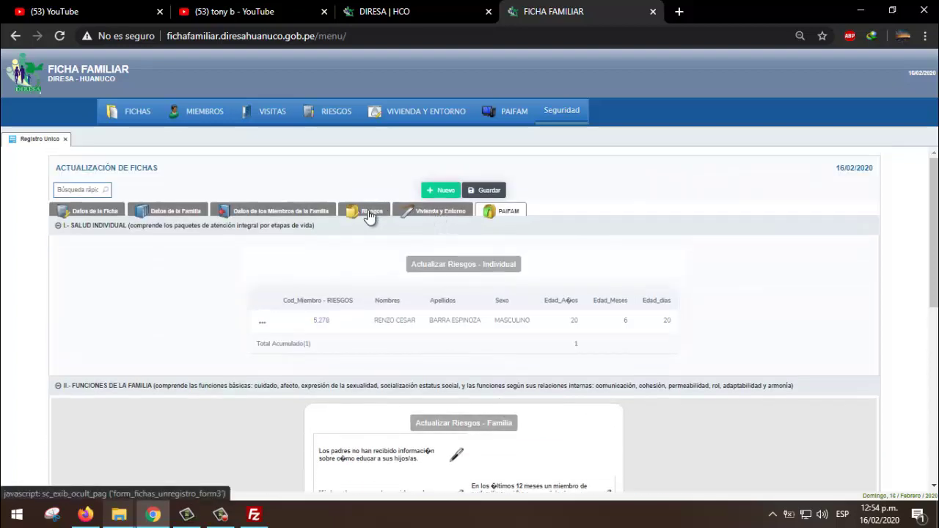
left_click(371, 212)
scroll(284, 321, "down", 2)
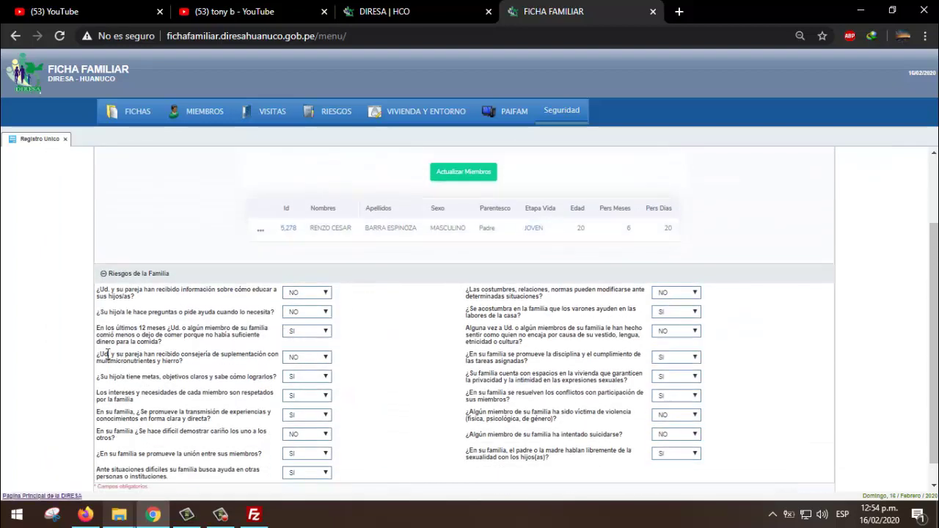
left_click_drag(108, 354, 239, 360)
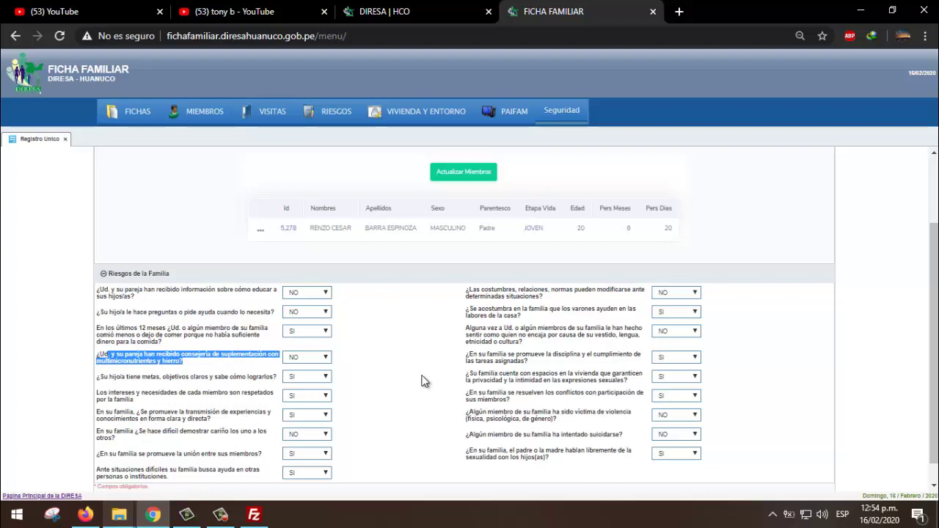
scroll(422, 381, "up", 3)
left_click(544, 214)
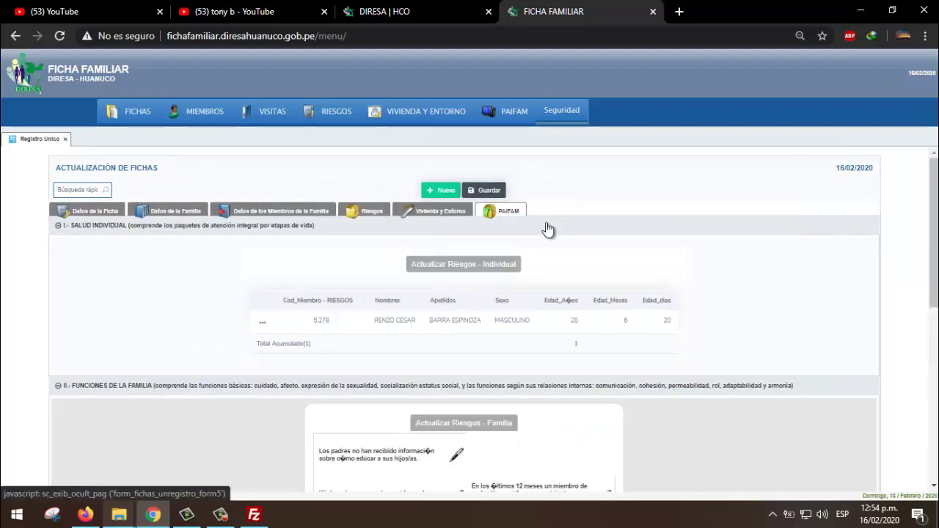
scroll(484, 341, "down", 1)
scroll(465, 285, "up", 1)
scroll(439, 311, "down", 6)
scroll(439, 313, "up", 4)
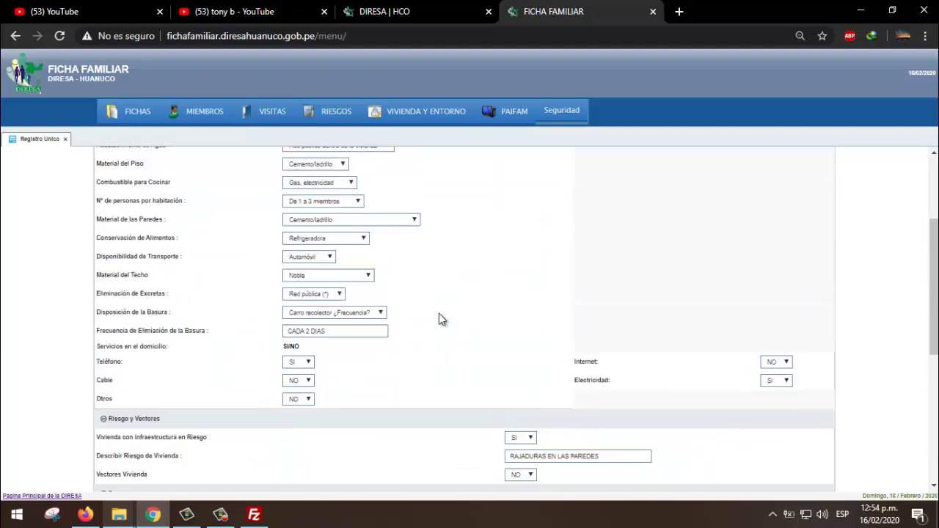
scroll(438, 313, "up", 3)
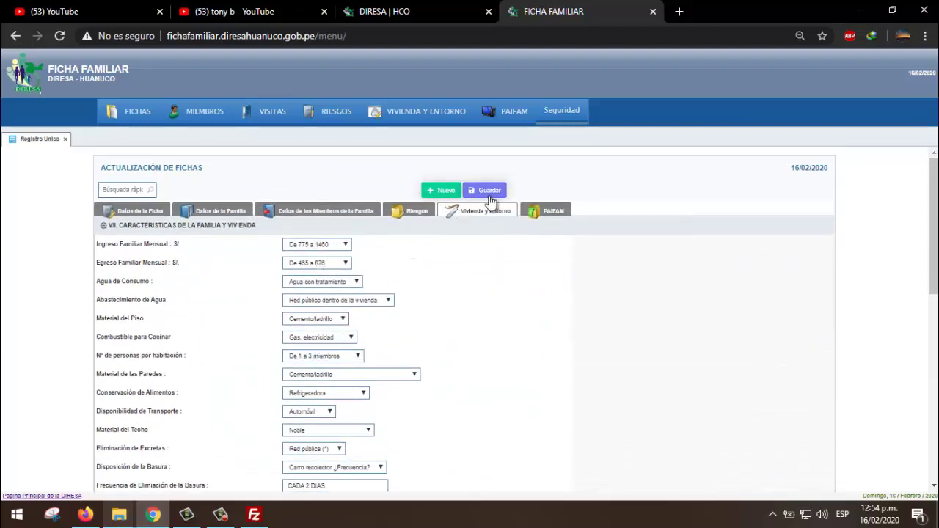
left_click(535, 213)
scroll(524, 302, "down", 3)
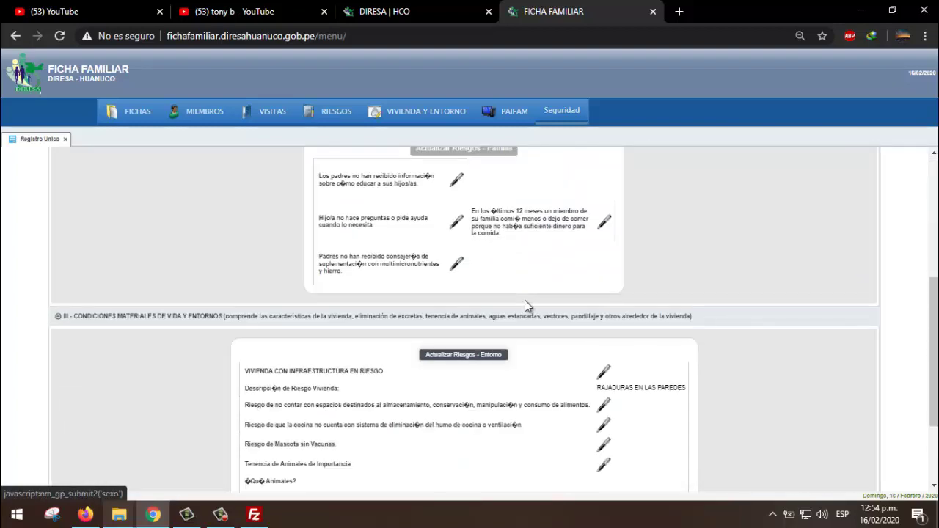
scroll(524, 300, "down", 2)
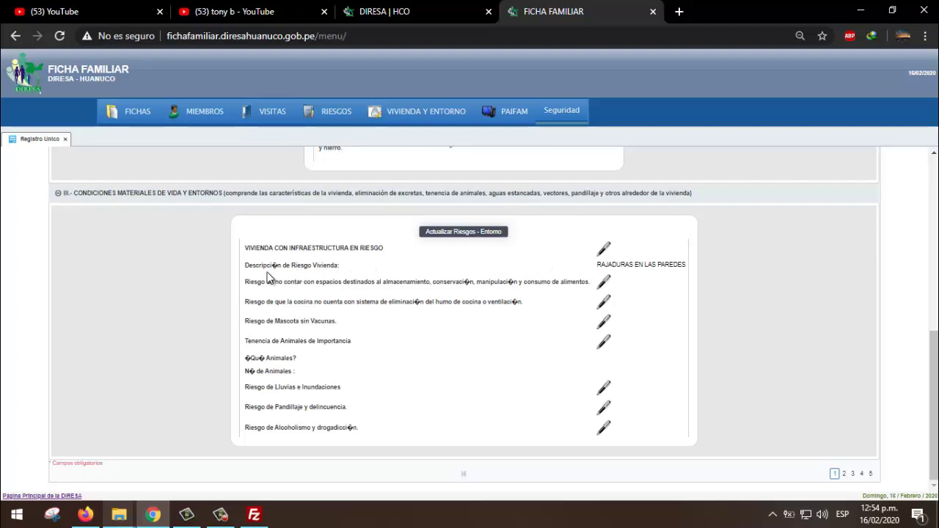
- Review the housing-risk description and the housing and environment form, then return to PAIFAM's risk panels
left_click_drag(256, 265, 353, 266)
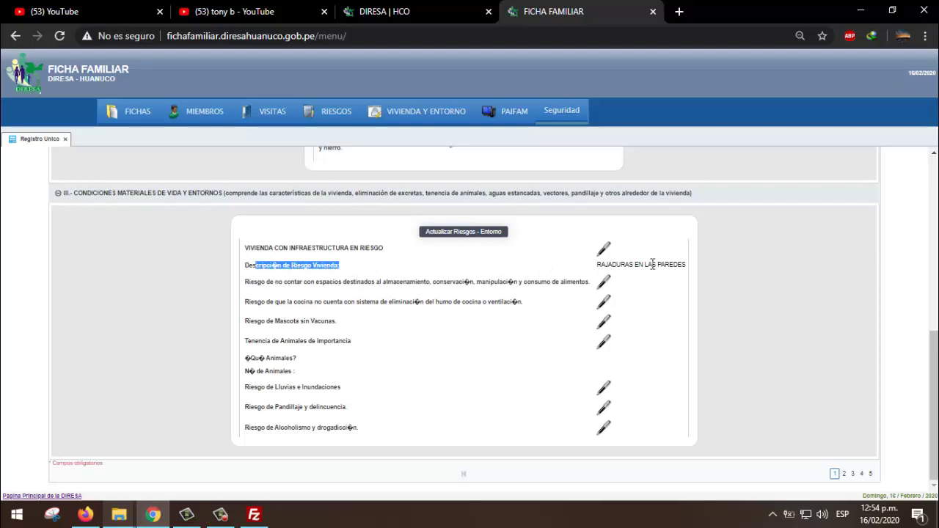
left_click_drag(619, 265, 678, 265)
left_click(581, 267)
scroll(534, 268, "up", 5)
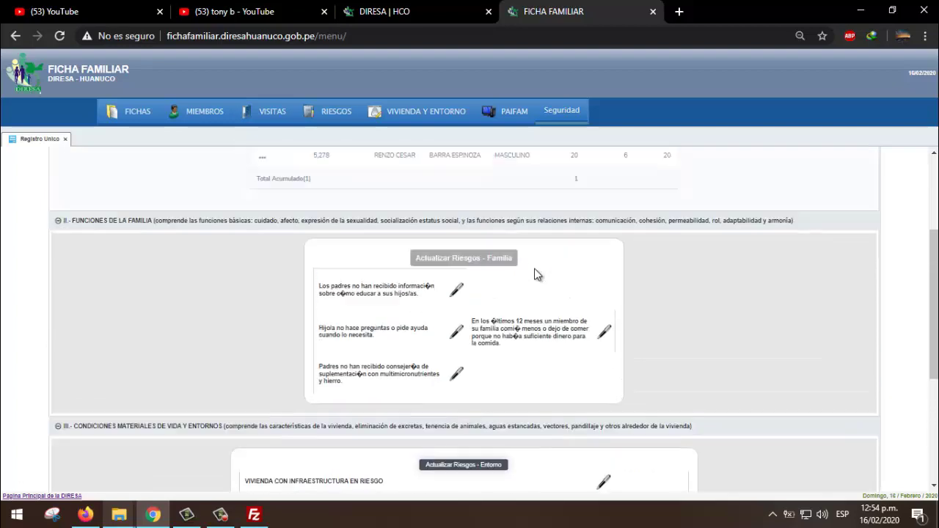
left_click(449, 157)
scroll(477, 330, "down", 10)
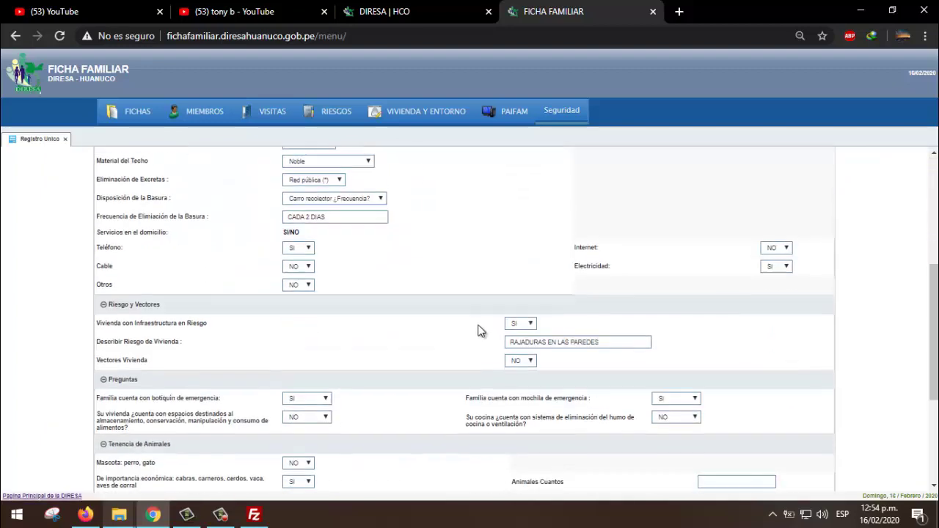
scroll(478, 330, "up", 1)
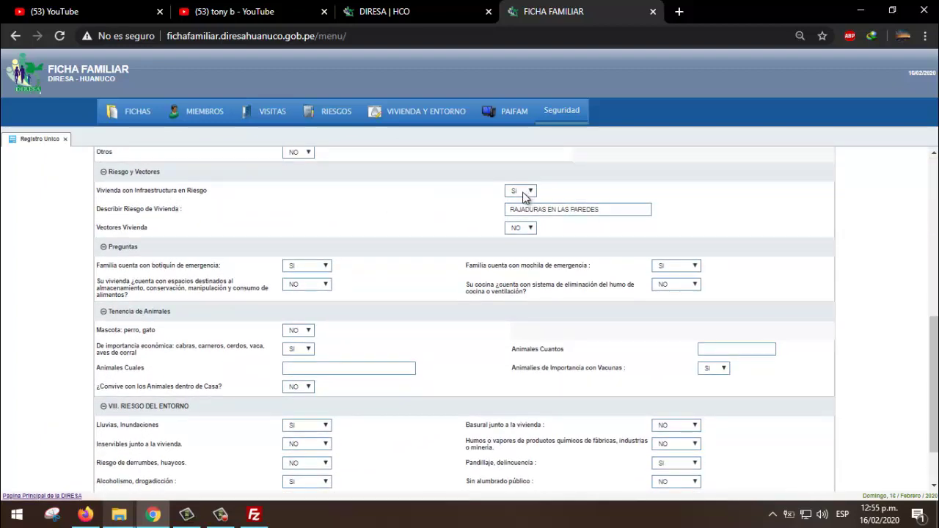
scroll(562, 258, "up", 10)
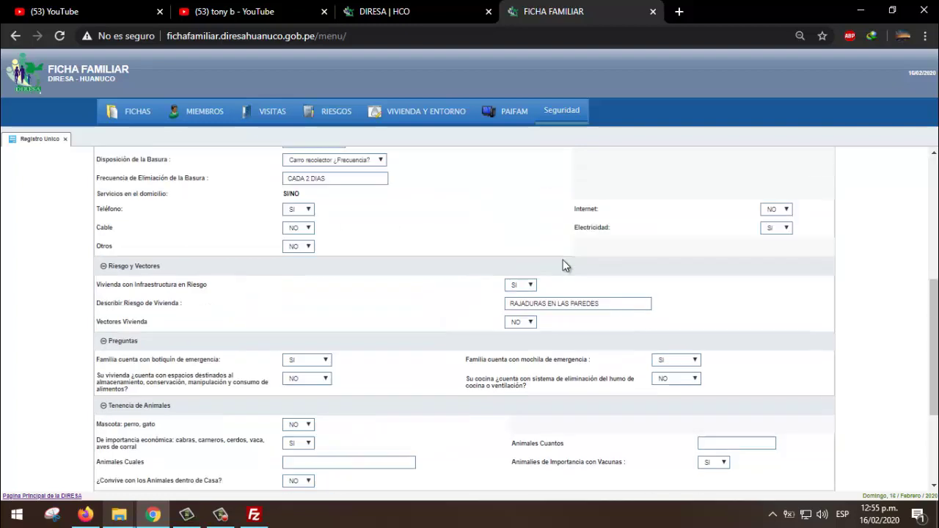
left_click(550, 213)
scroll(589, 308, "down", 5)
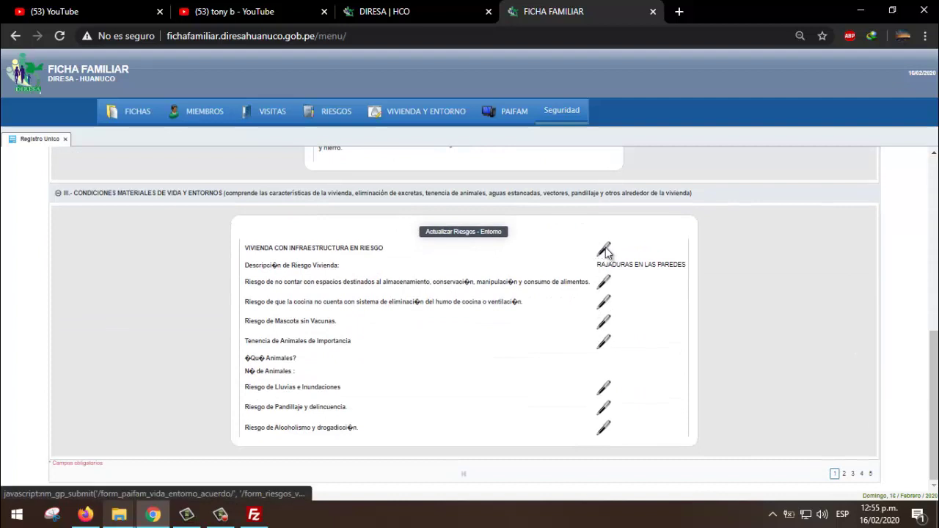
- Add a new PAIFAM plan row for the at-risk housing problem
left_click(605, 250)
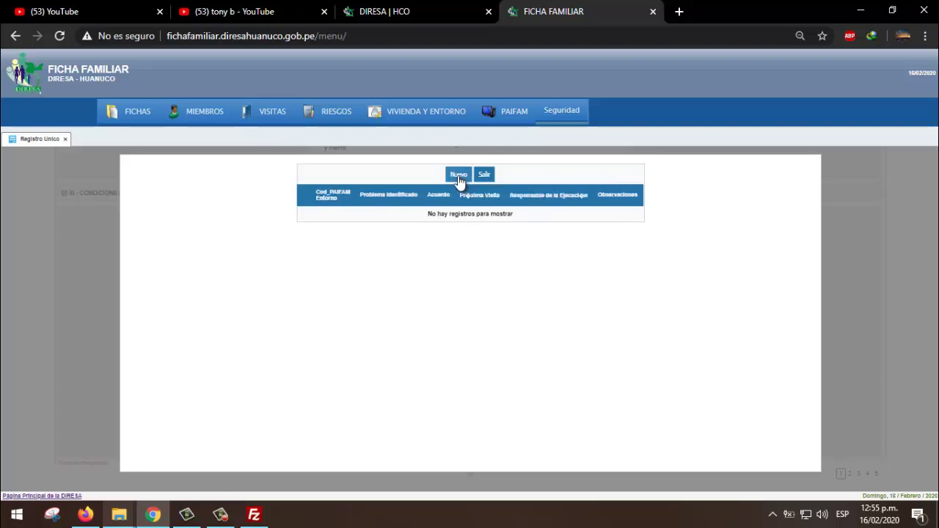
left_click(457, 176)
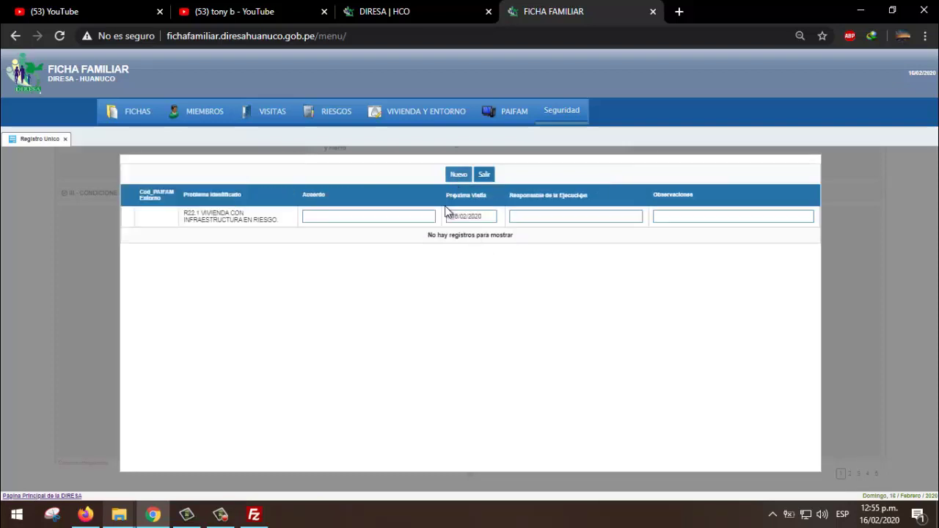
left_click(314, 220)
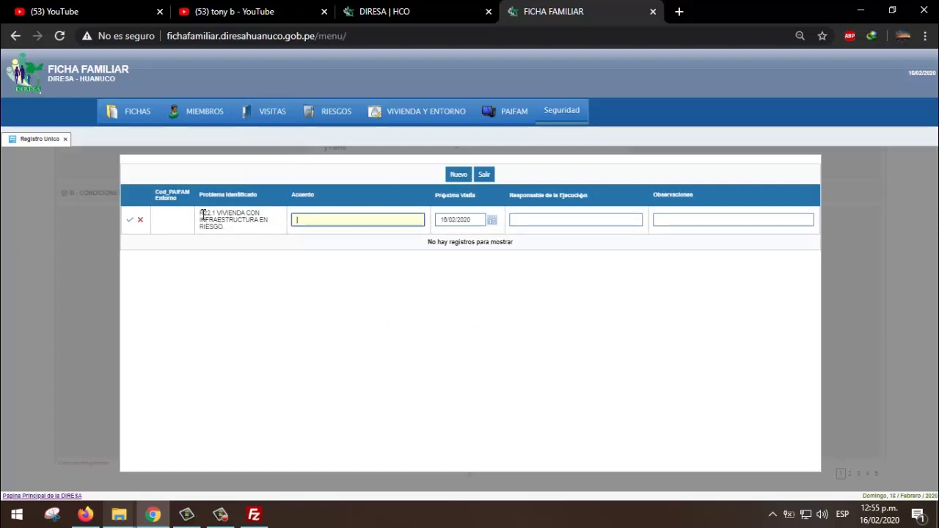
left_click_drag(204, 215, 249, 228)
left_click(249, 227)
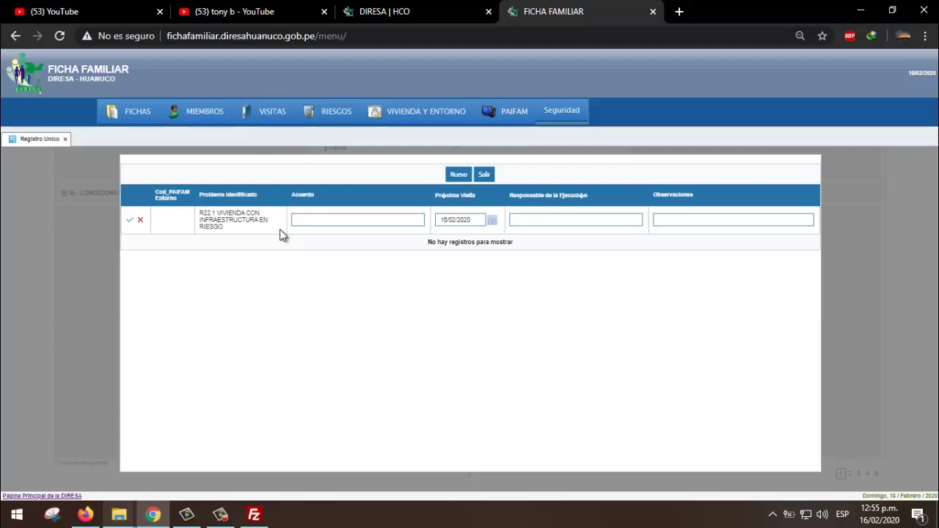
left_click(320, 220)
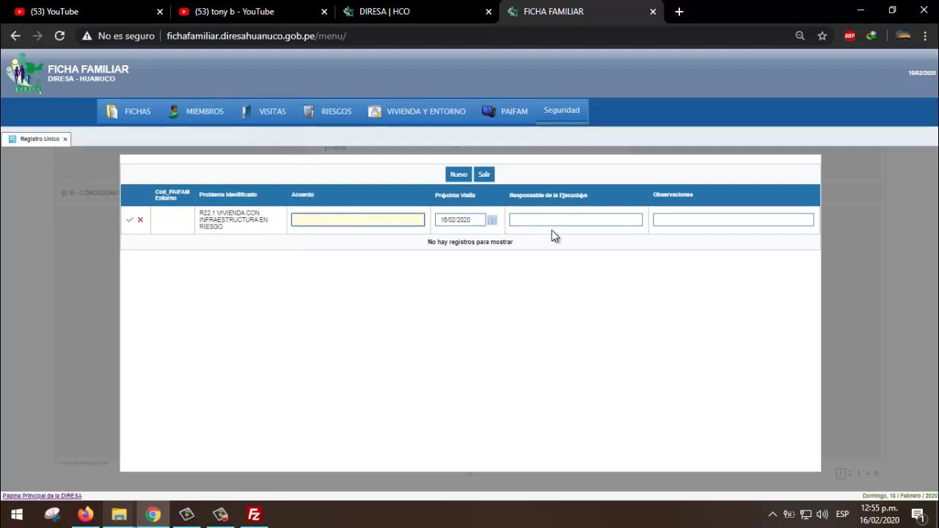
left_click(586, 223)
left_click(714, 223)
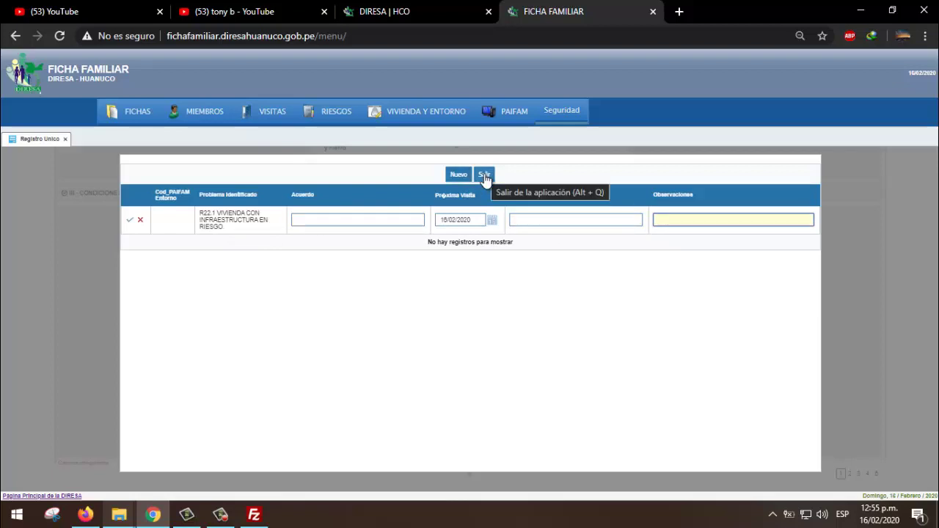
- Save agreement 'acudir A DEFENSE CIVIL', visit 28/02/2020, JEFE DE FAMILIA responsible, observation 'RAJADURAS EN LAS PAREDES Y'
left_click(339, 220)
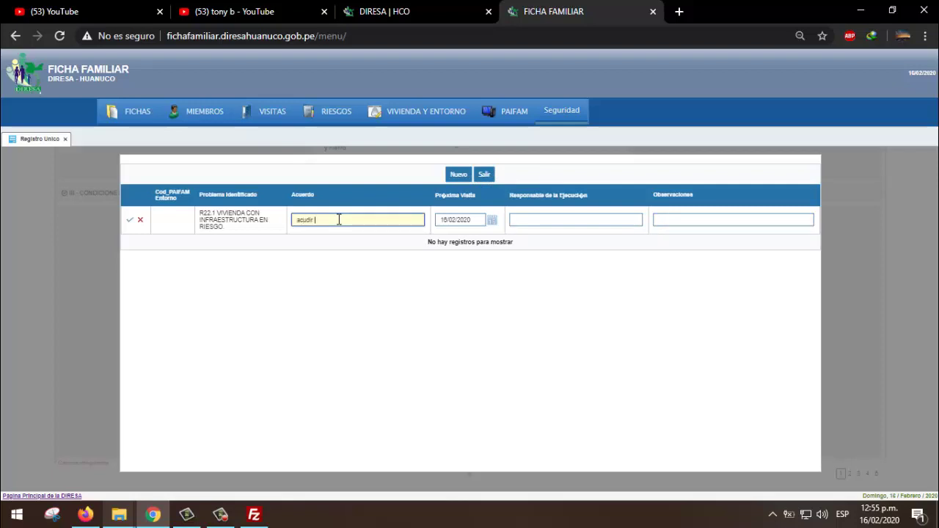
type("acudir A DEFENSE")
type(" CIVIL")
key("Tab")
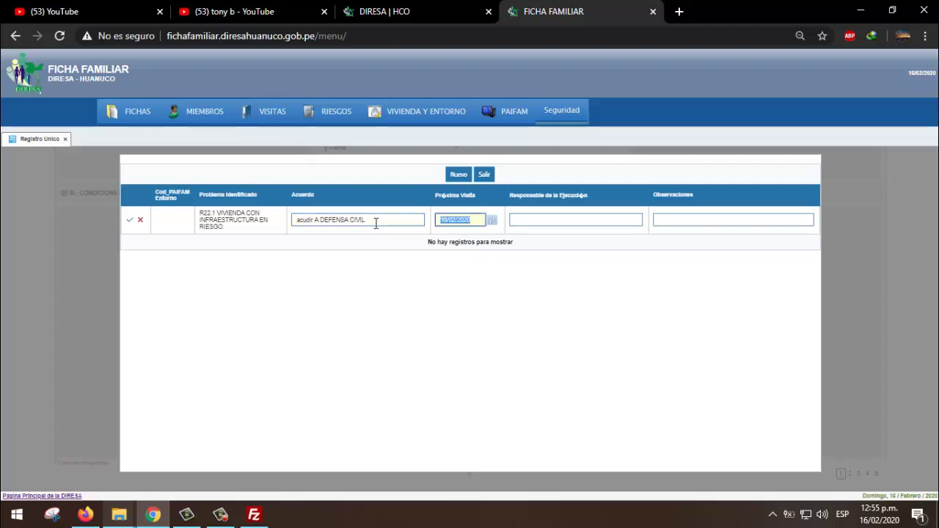
left_click(491, 220)
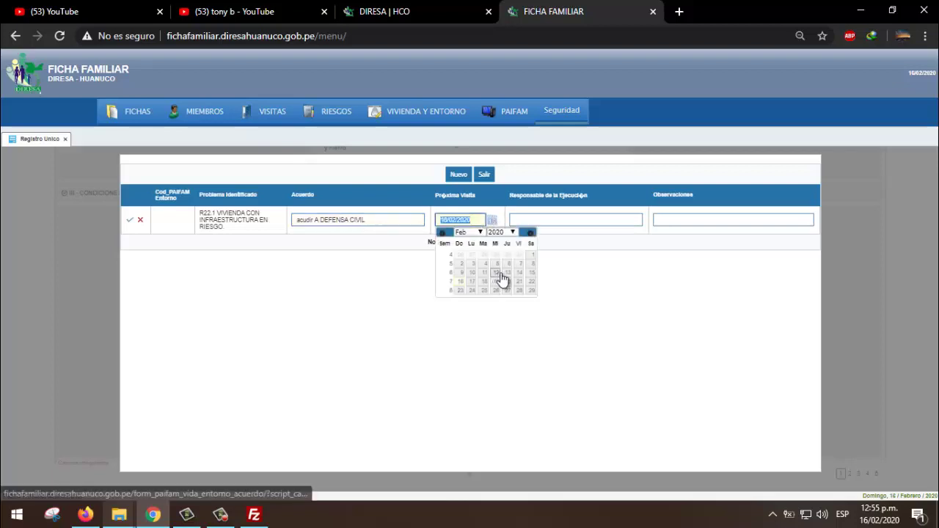
left_click(519, 290)
left_click(532, 220)
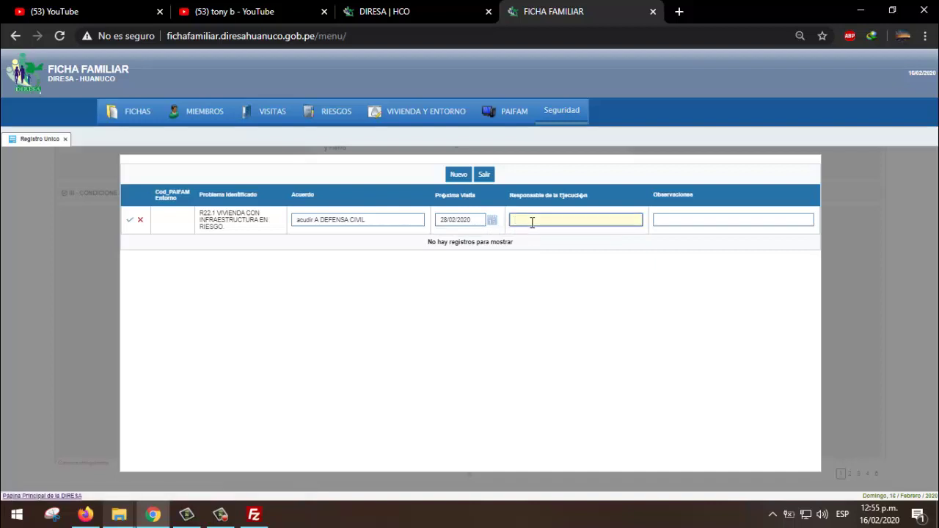
type("JEFE DE FAMILIA")
key("Tab")
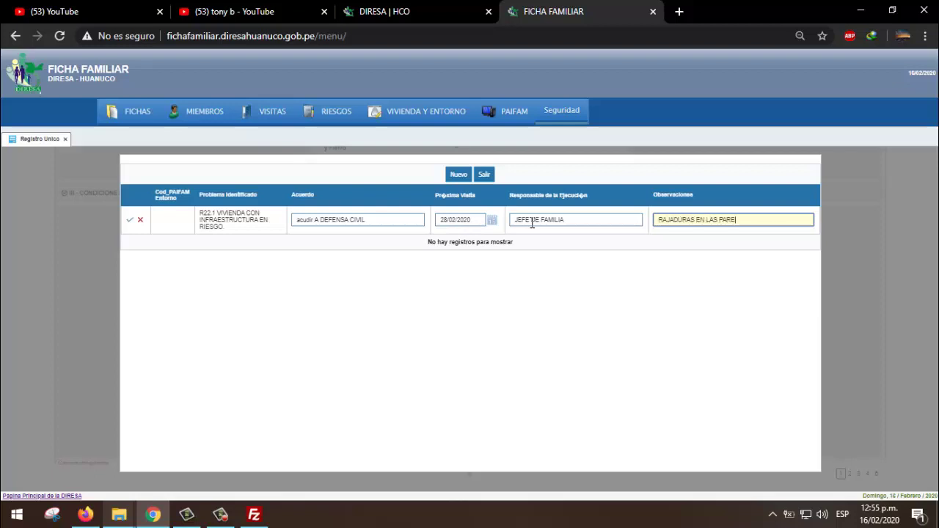
type("RAJADURAS EN LAS PAREDES Y TECHO")
left_click(130, 219)
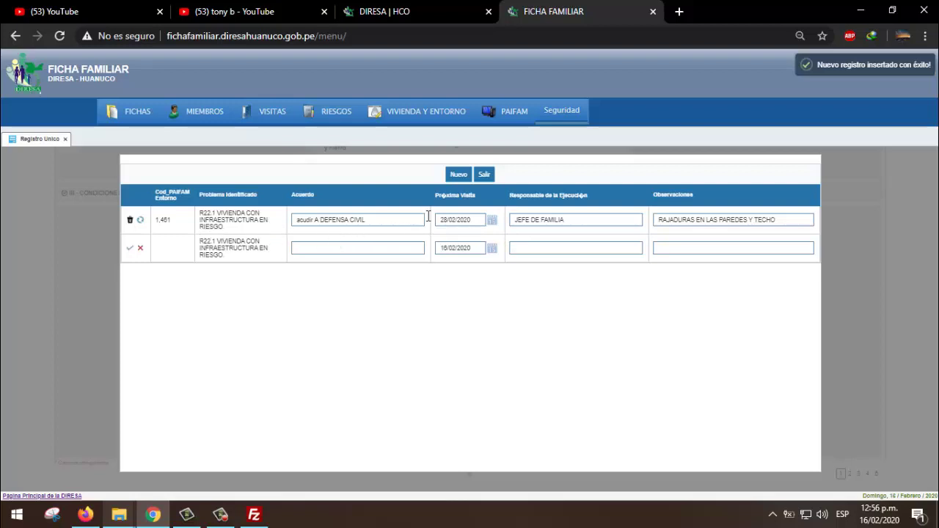
left_click(483, 176)
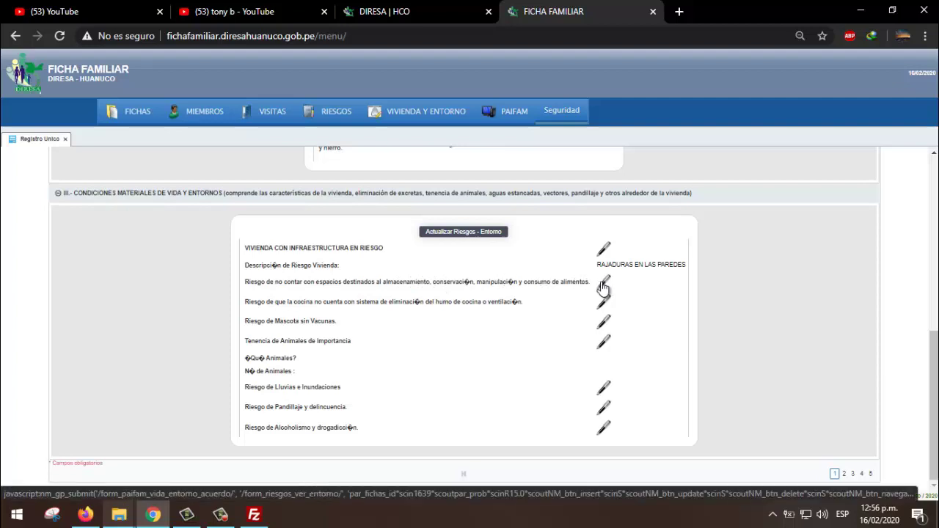
- Add a PAIFAM plan row for the R15.0 food-storage risk with next visit 28/02/2020
left_click(602, 283)
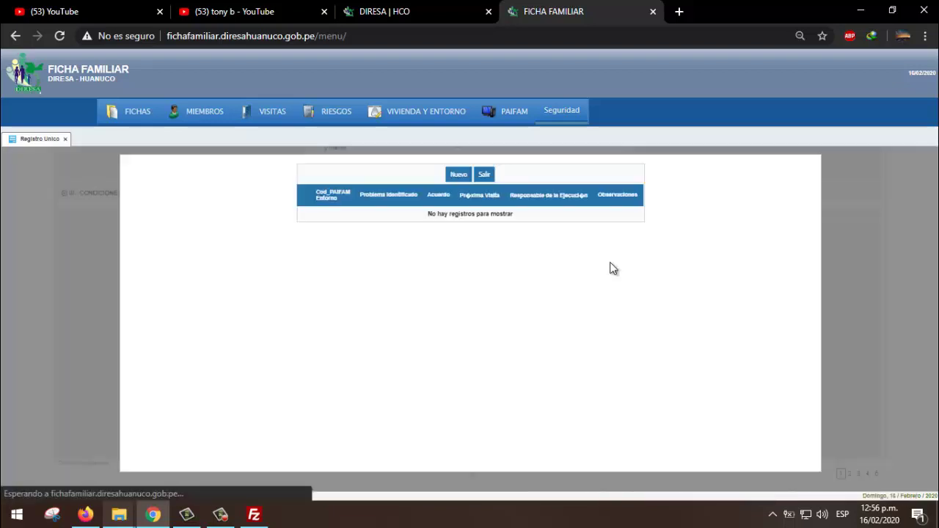
left_click(458, 175)
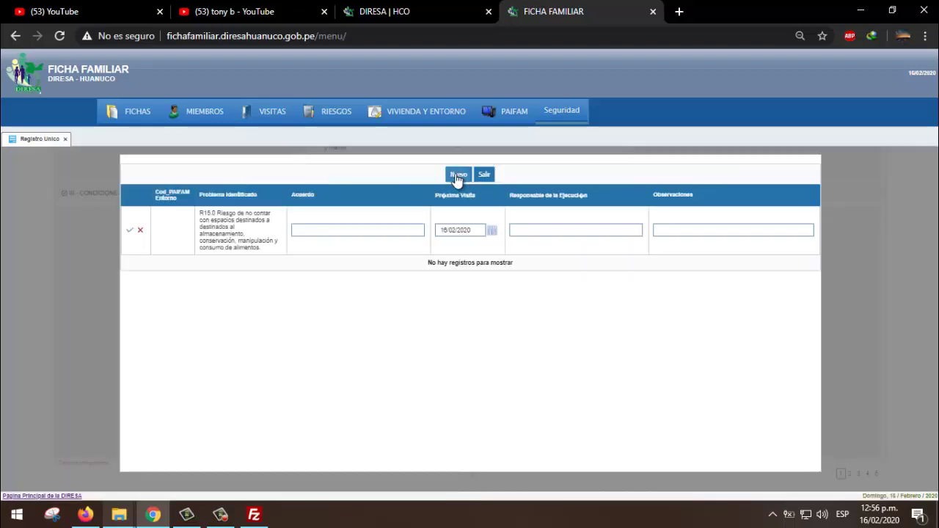
left_click(321, 232)
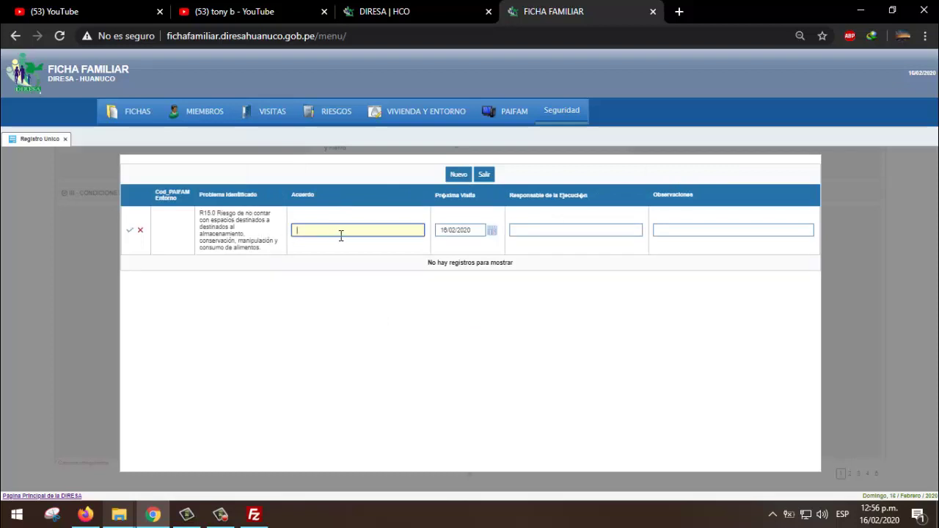
left_click(572, 231)
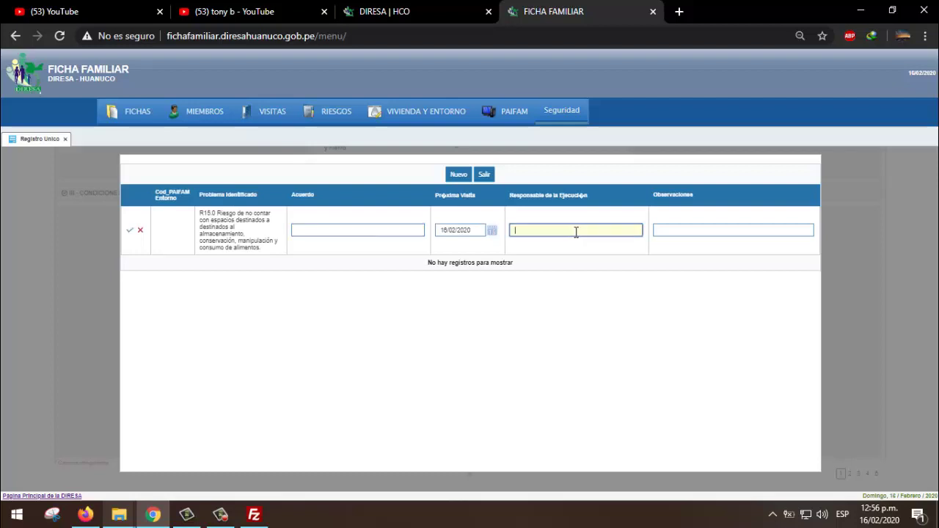
left_click(492, 230)
left_click(520, 301)
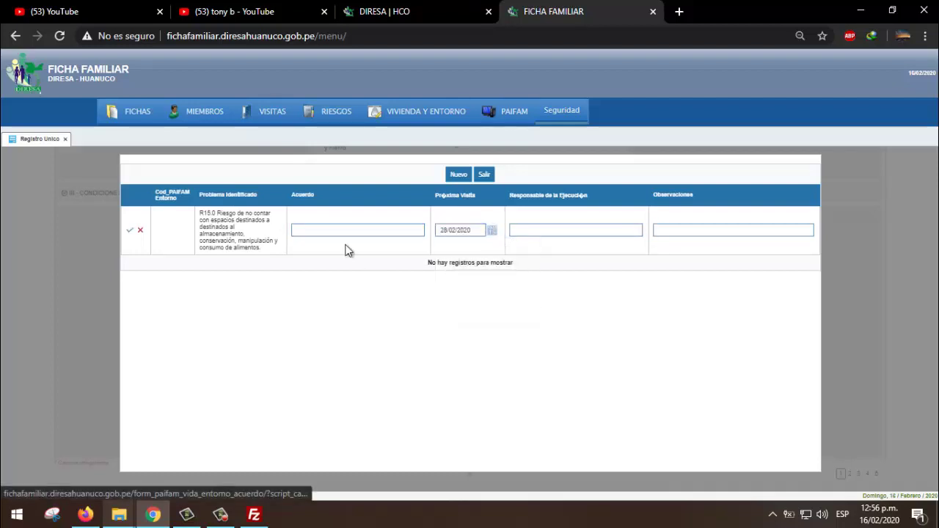
- Enter agreement 'ACUDIR EESS', fill in the responsible professional's name, and save the plan
left_click(326, 231)
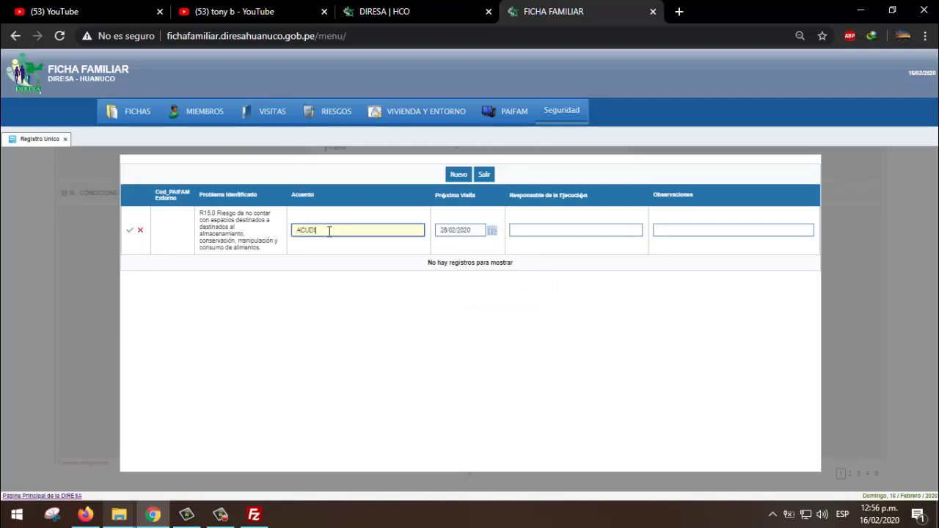
type("ACUDIR EESS")
left_click(556, 230)
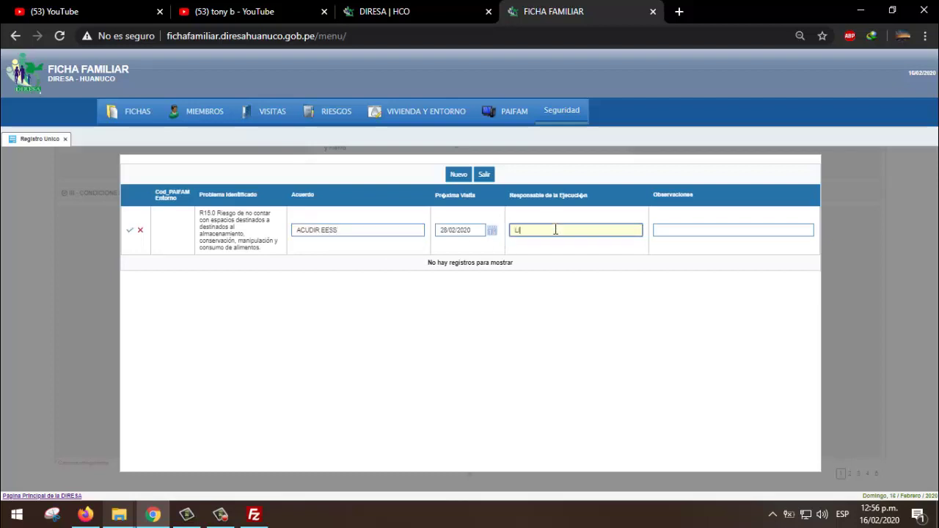
type("LIC PEREZ")
left_click(693, 232)
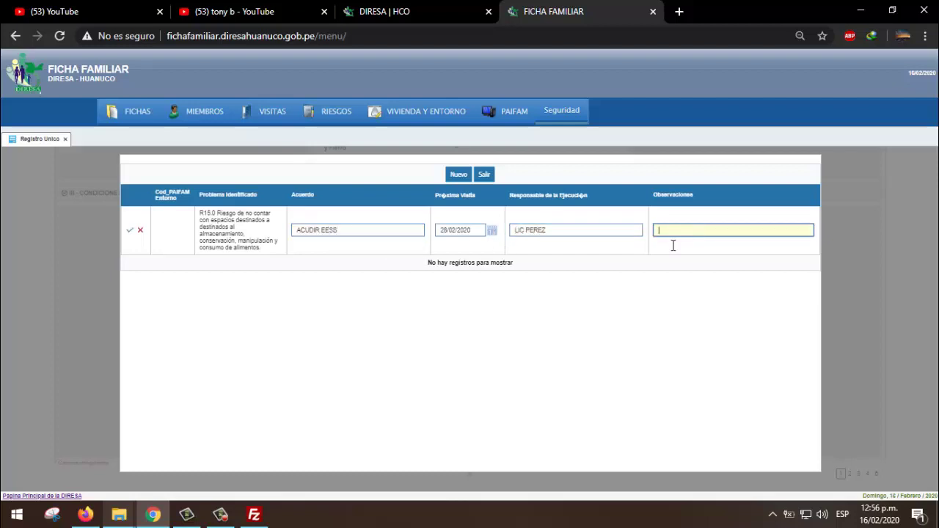
left_click(131, 232)
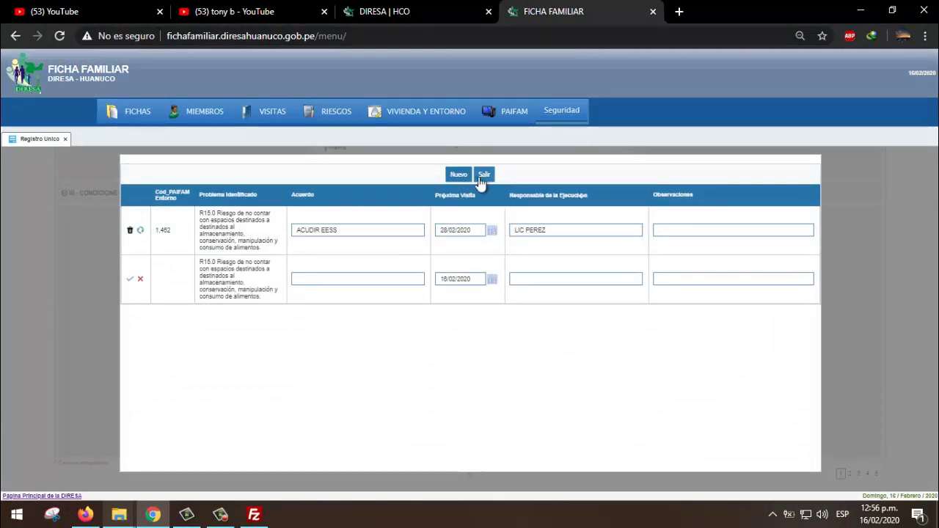
left_click(482, 176)
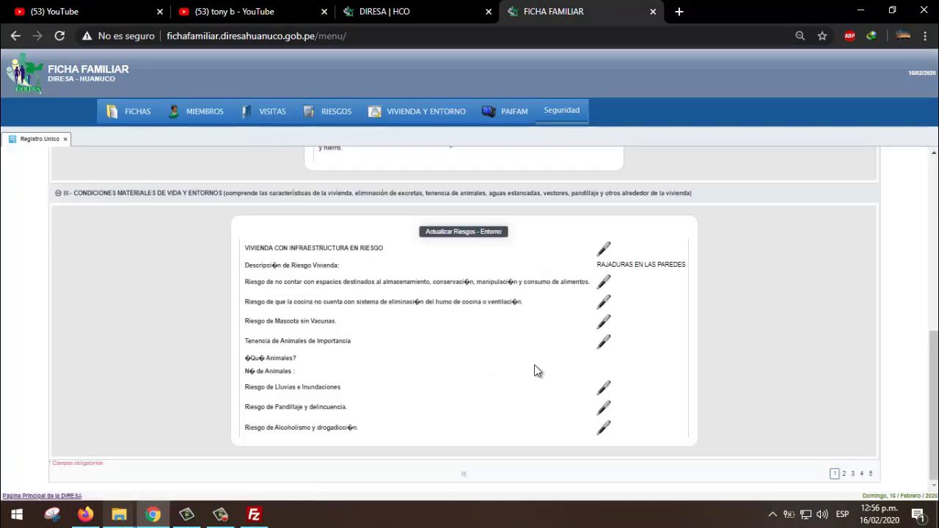
- Start a PAIFAM plan row for the rain and flood risk, then close it without saving
left_click(602, 390)
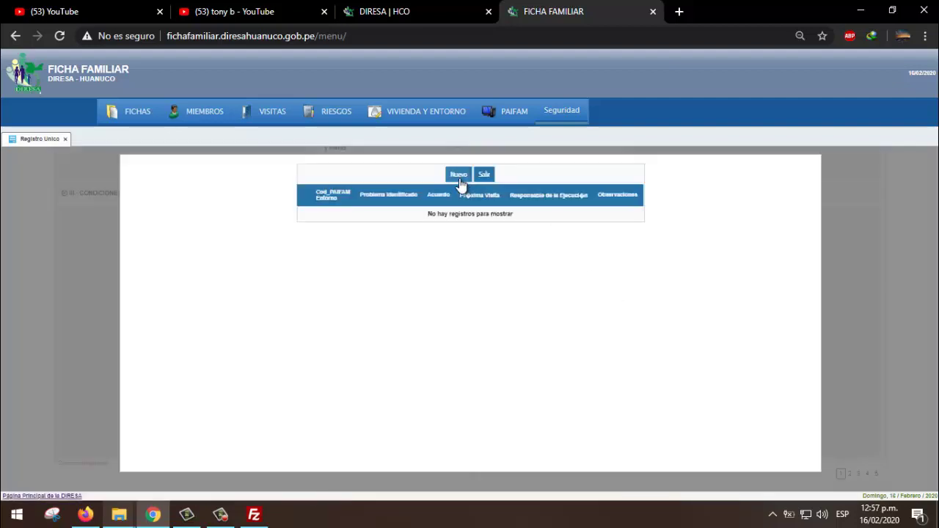
left_click(459, 174)
left_click(300, 216)
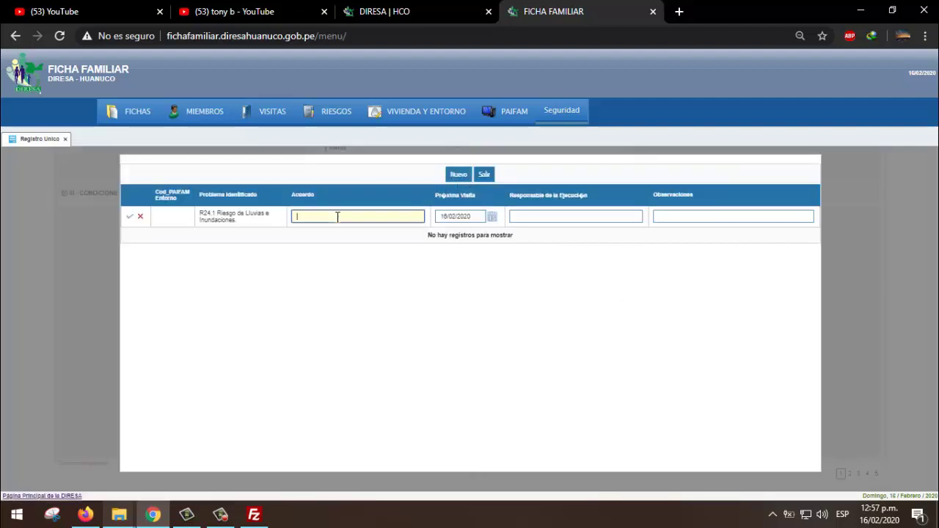
left_click(483, 175)
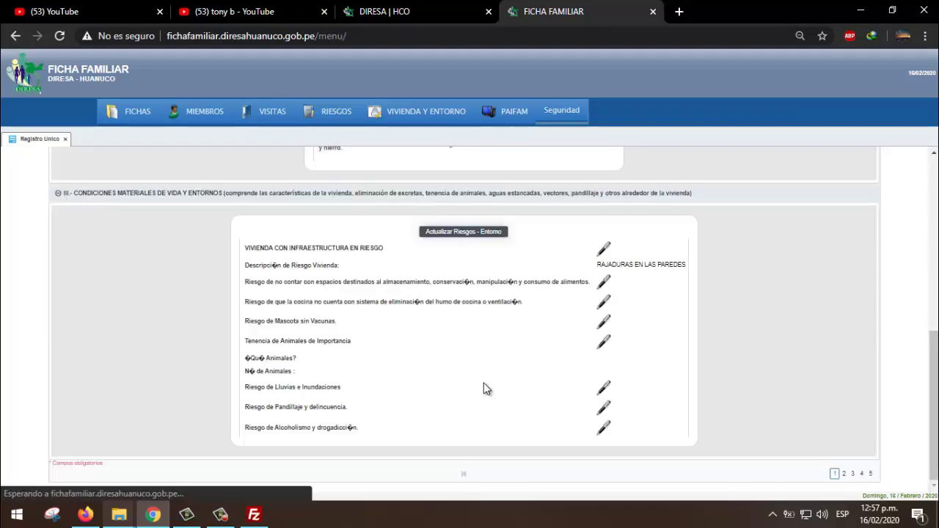
- Save the whole updated family record and confirm the data-saved notice
scroll(636, 436, "up", 10)
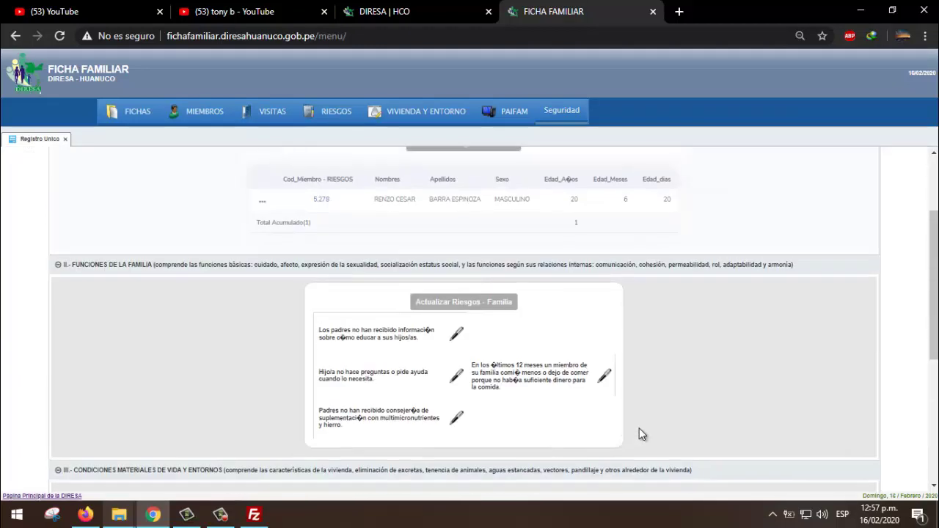
left_click(466, 193)
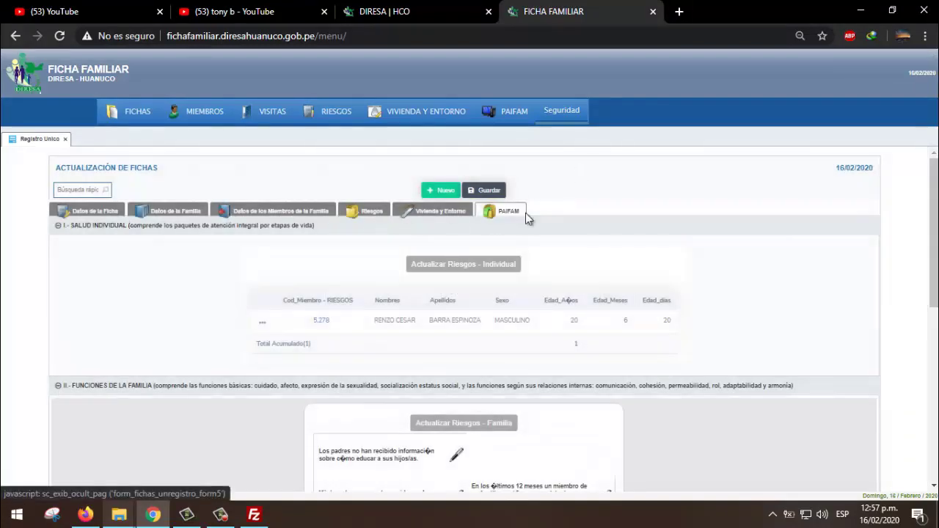
scroll(482, 267, "down", 5)
scroll(518, 289, "up", 4)
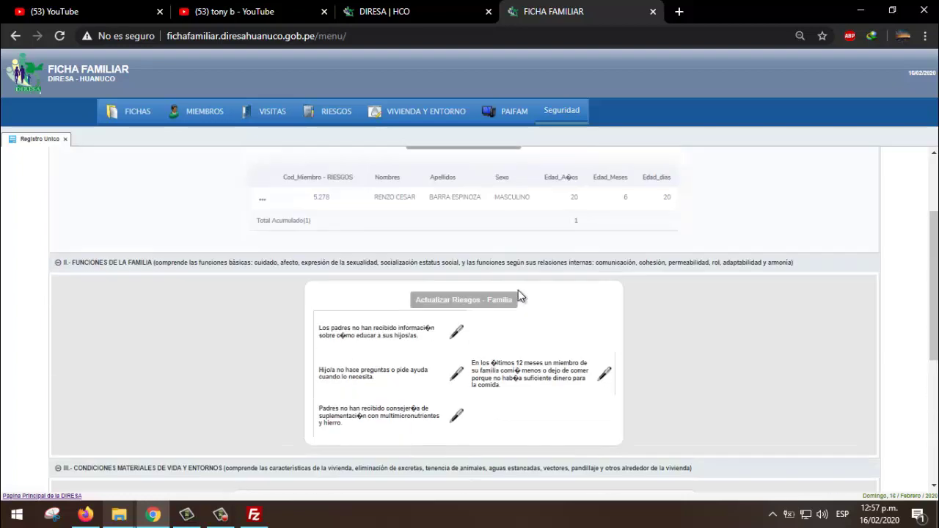
scroll(518, 290, "up", 3)
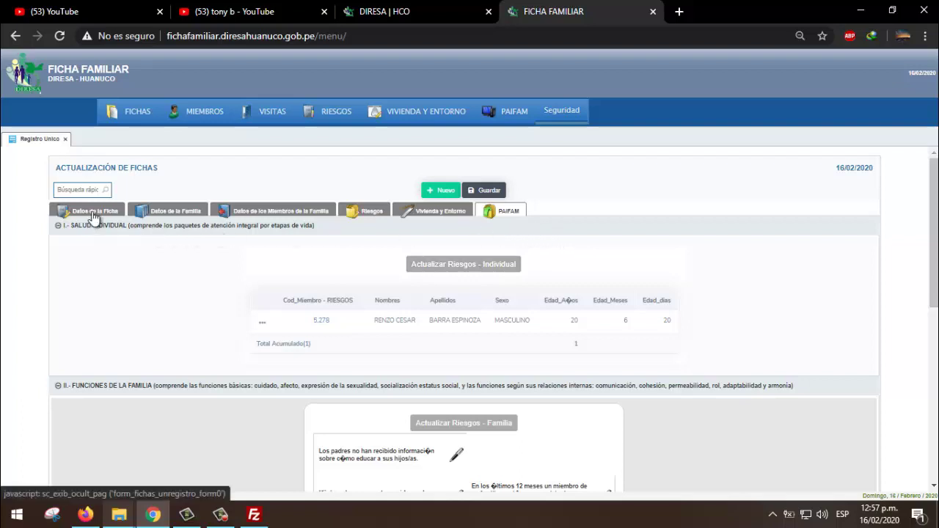
left_click(122, 215)
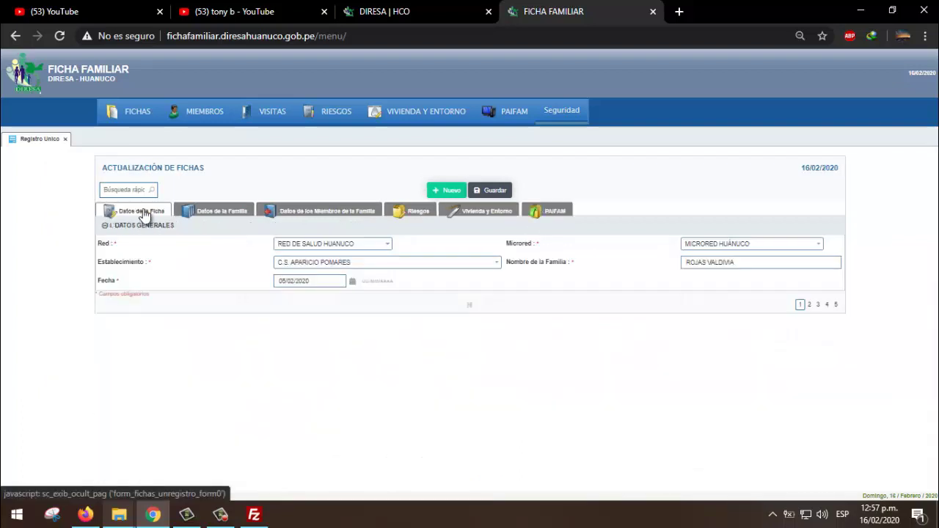
left_click(232, 214)
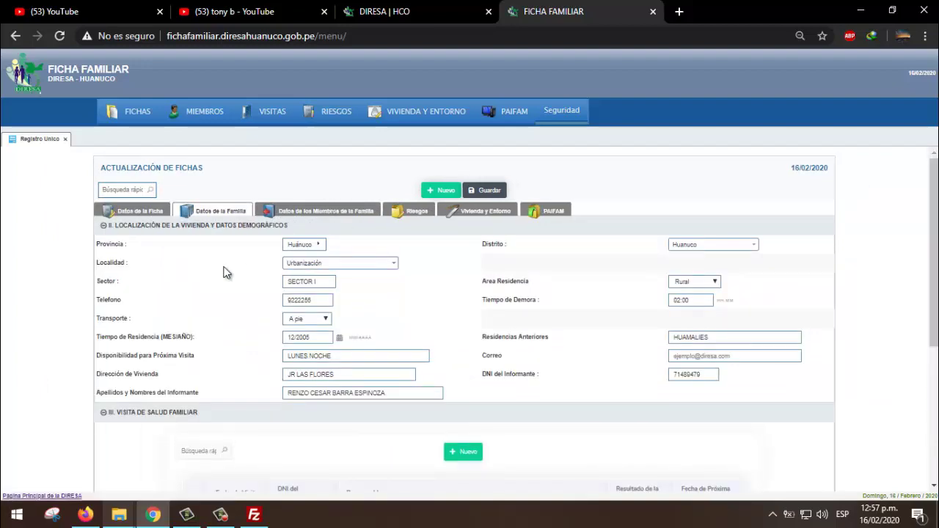
scroll(226, 270, "down", 3)
scroll(231, 277, "up", 3)
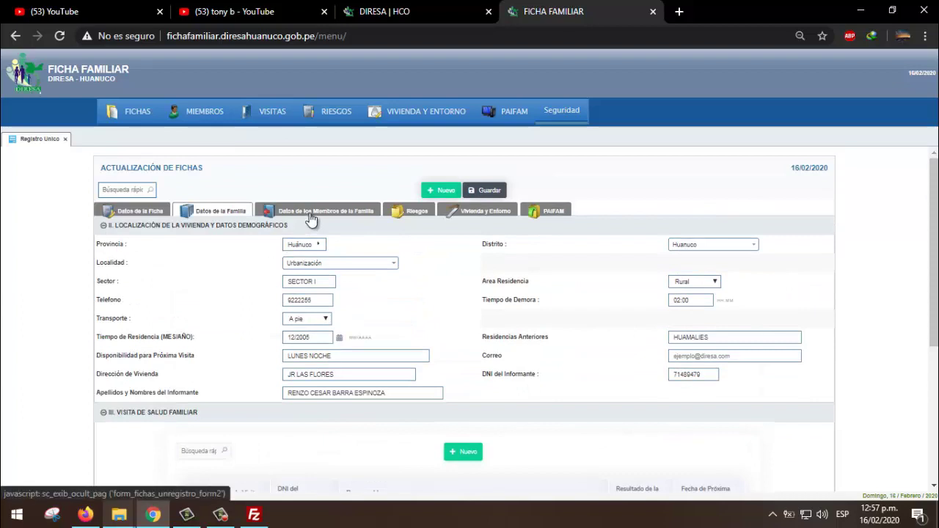
left_click(312, 219)
scroll(392, 274, "down", 1)
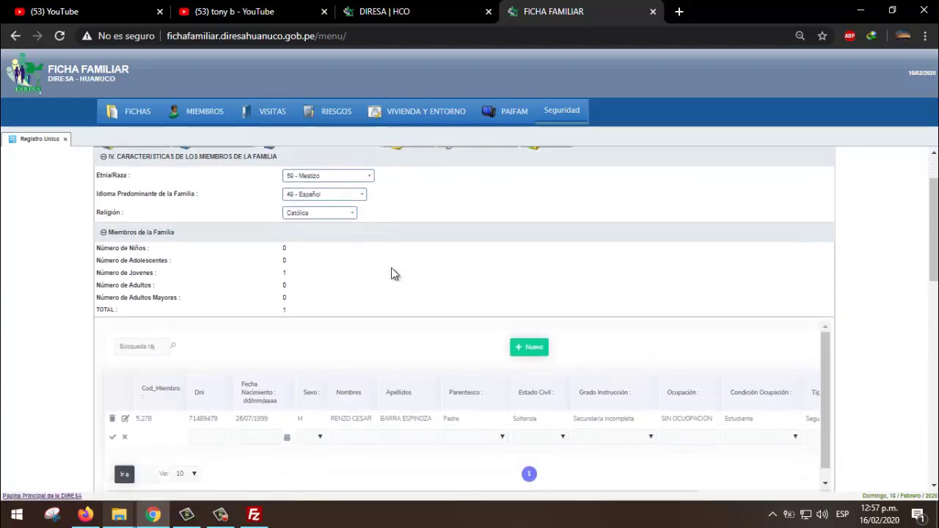
scroll(393, 274, "up", 1)
left_click(408, 212)
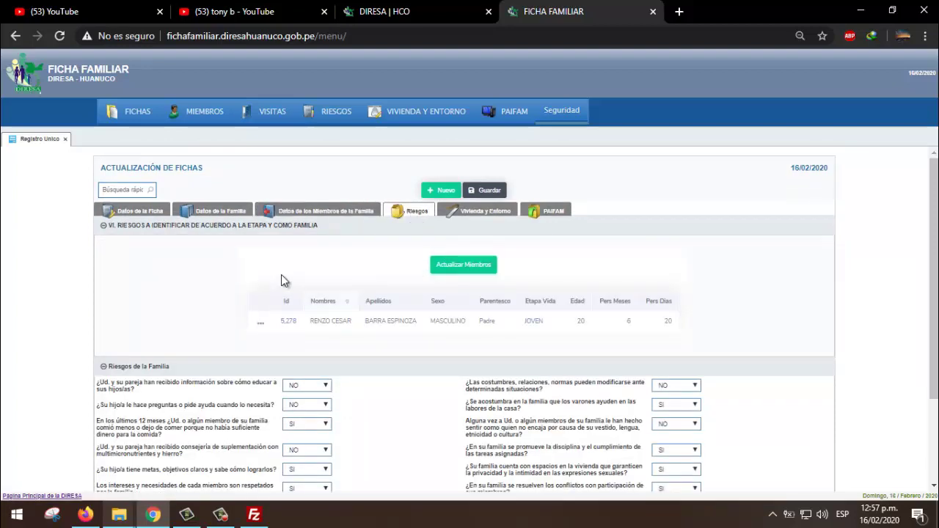
scroll(297, 293, "down", 2)
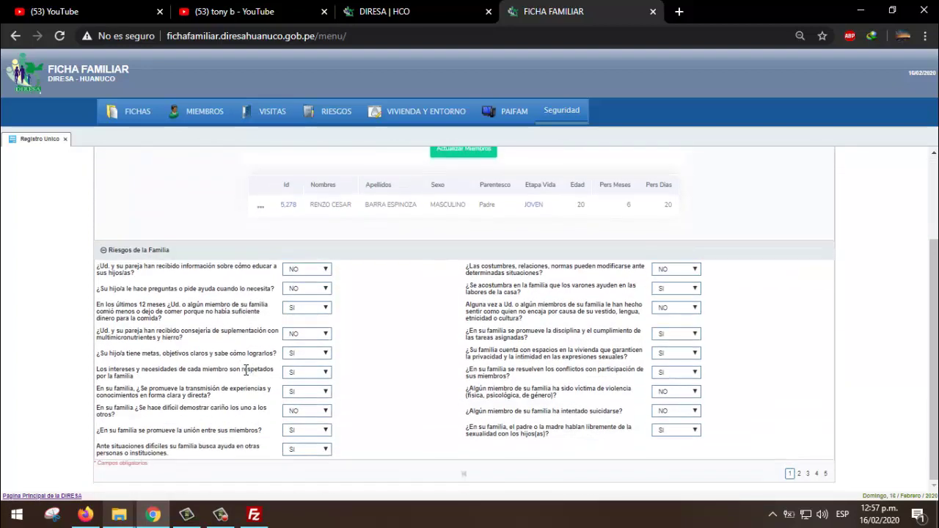
scroll(398, 403, "up", 2)
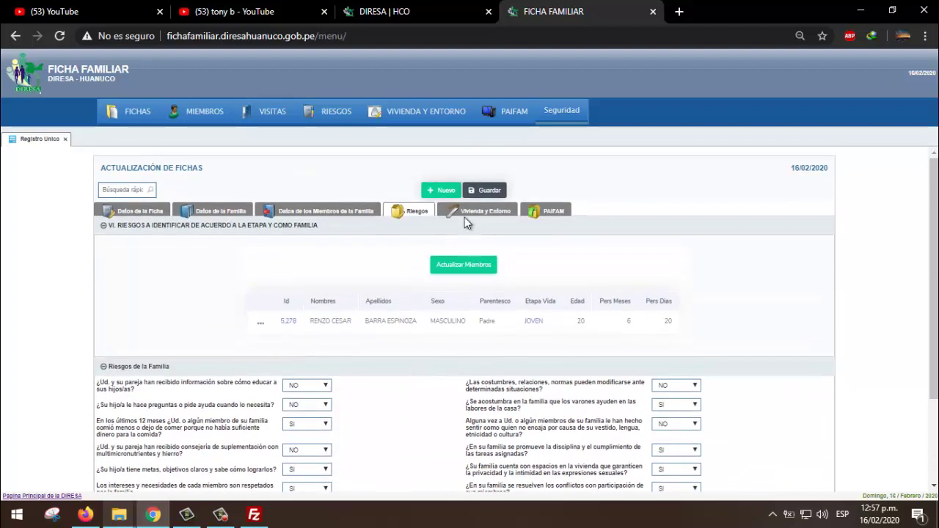
left_click(470, 218)
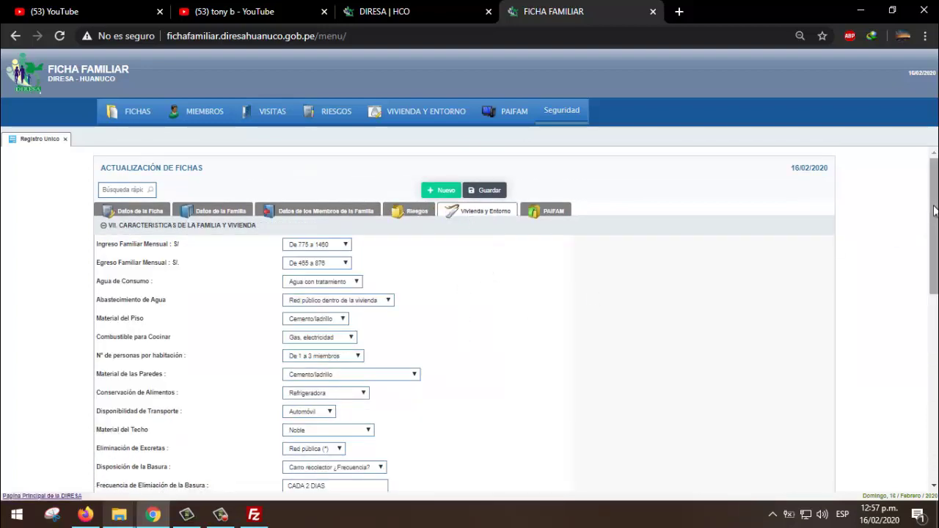
scroll(936, 215, "down", 1)
left_click_drag(936, 215, 927, 416)
scroll(914, 262, "up", 10)
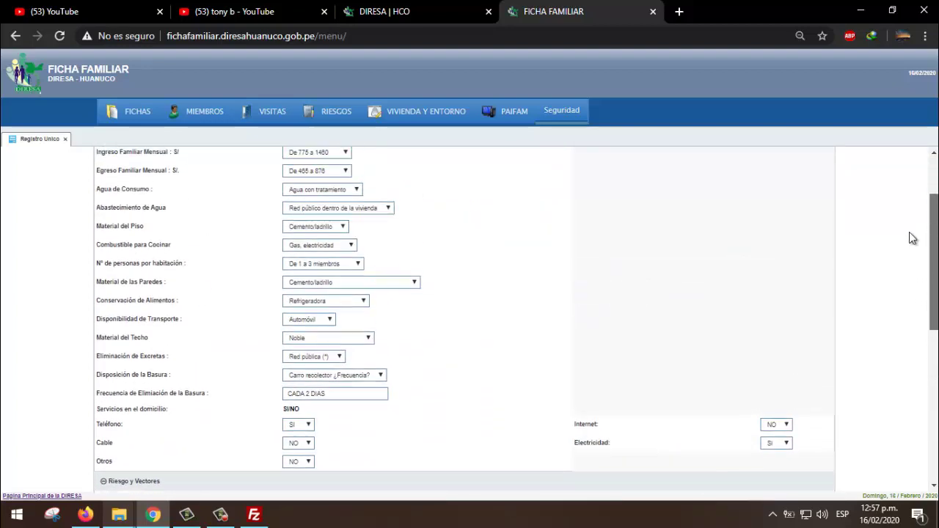
left_click(553, 212)
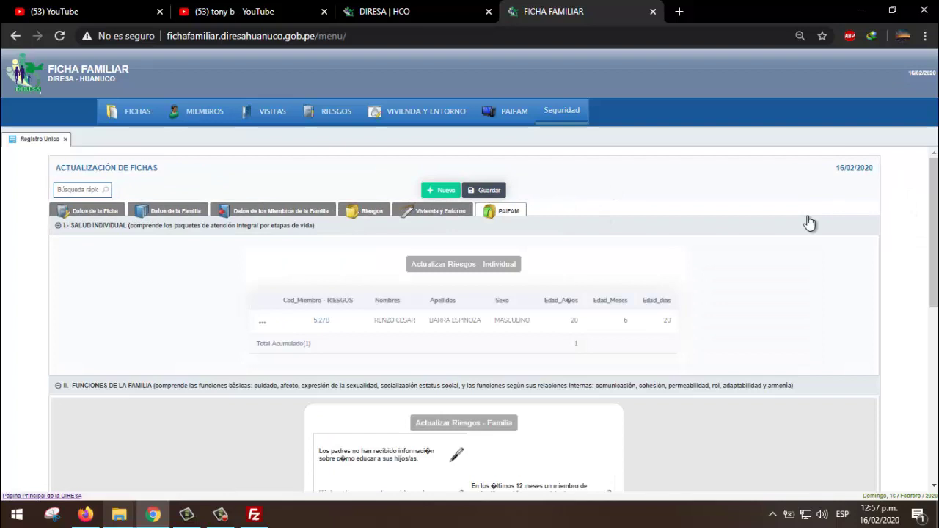
left_click_drag(933, 204, 907, 189)
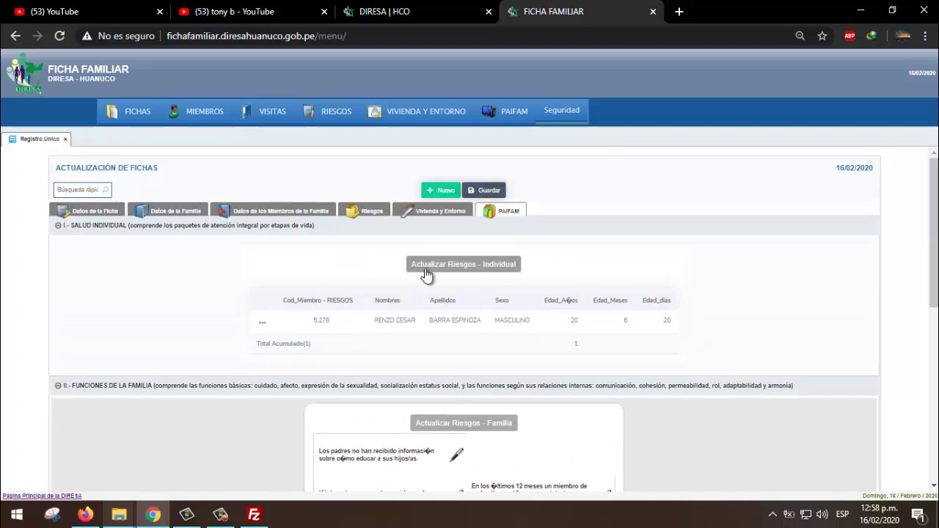